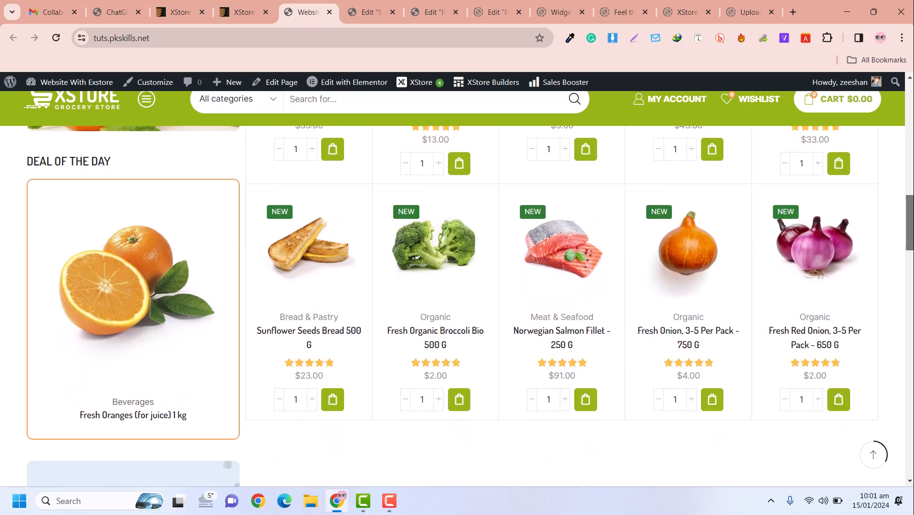
Look over the finished grocery store homepage from its product sections to the footer, and close the slide-out menu.
scroll(458, 305, up, 3)
scroll(458, 305, down, 15)
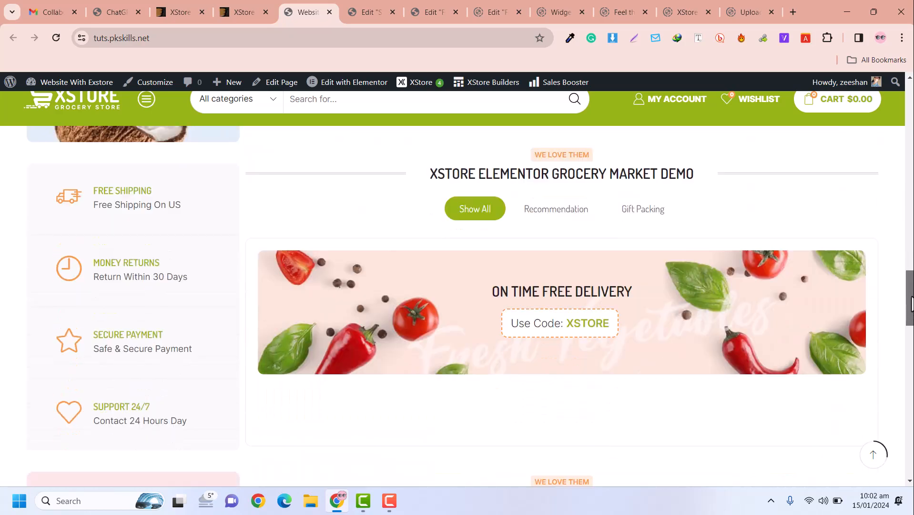
scroll(457, 305, down, 11)
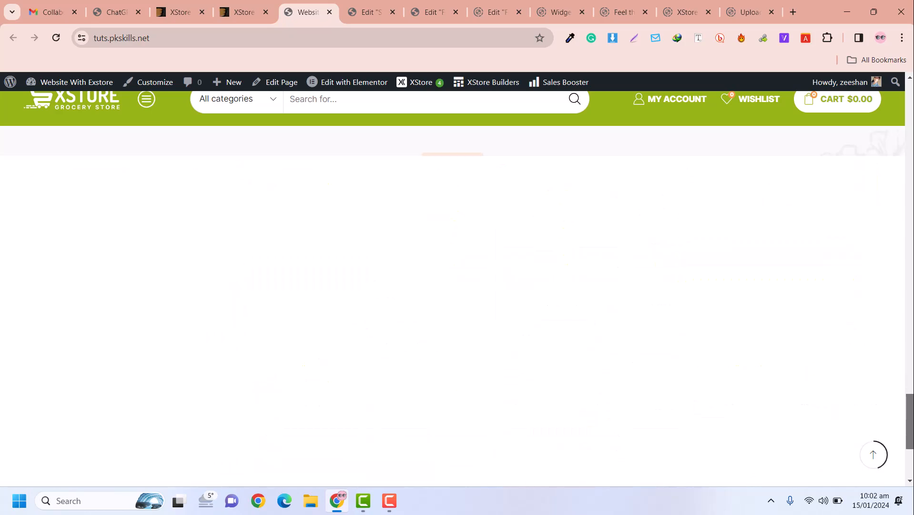
drag(911, 428, 907, 82)
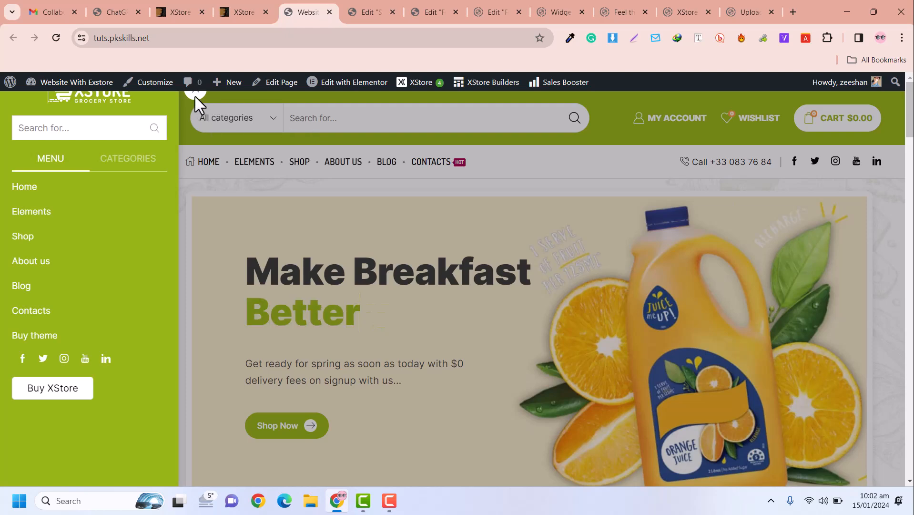
click(194, 95)
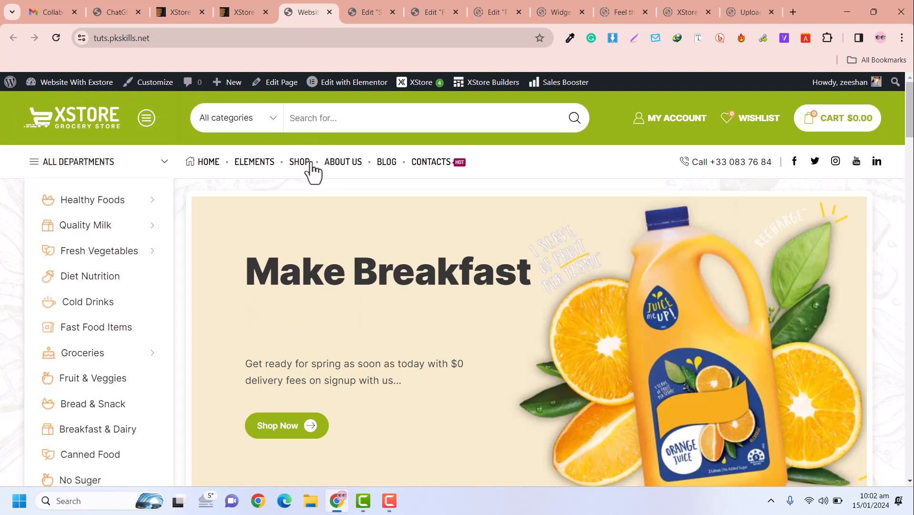
Open the store's Shop page and look through its product grid and sidebar filters.
click(301, 165)
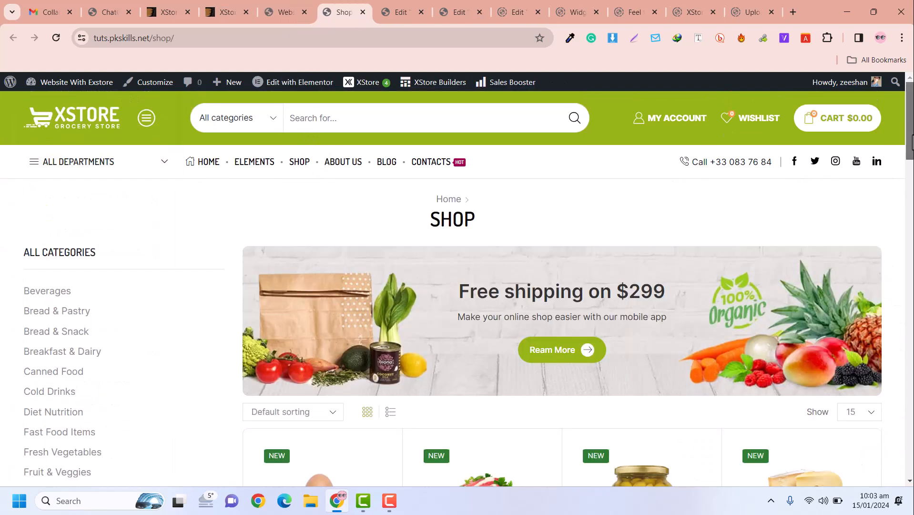
scroll(457, 286, down, 5)
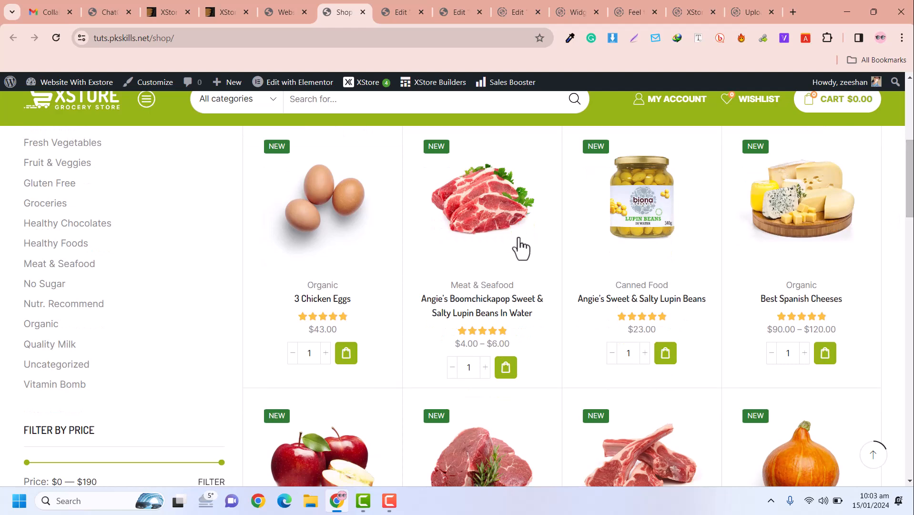
mouse_move(335, 236)
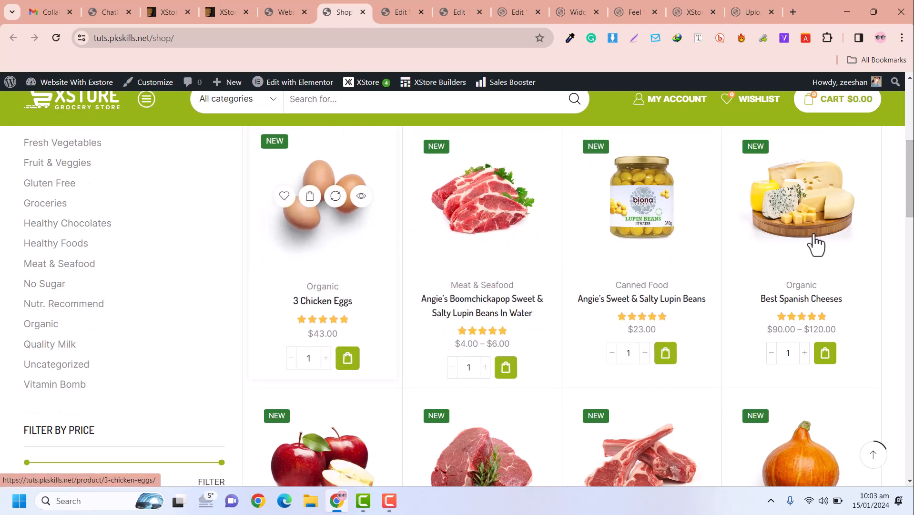
scroll(738, 245, down, 5)
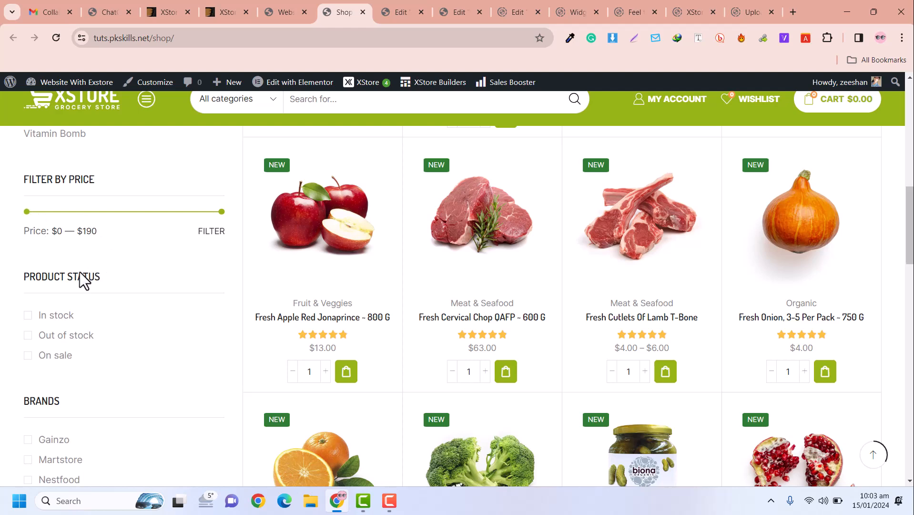
drag(909, 251, 902, 328)
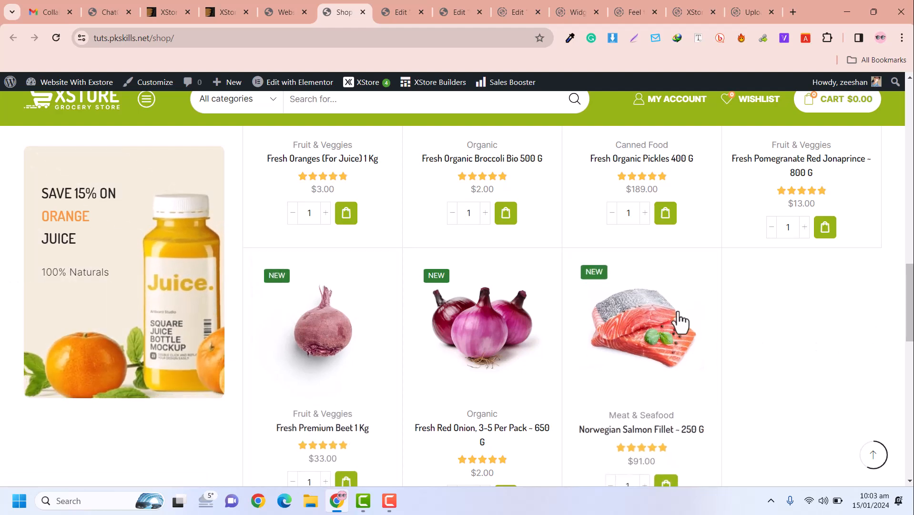
scroll(679, 315, up, 15)
scroll(340, 296, up, 5)
scroll(368, 302, down, 6)
Open the 3 Chicken Eggs product page and look over its purchase options and related information.
click(316, 245)
drag(909, 122, 903, 158)
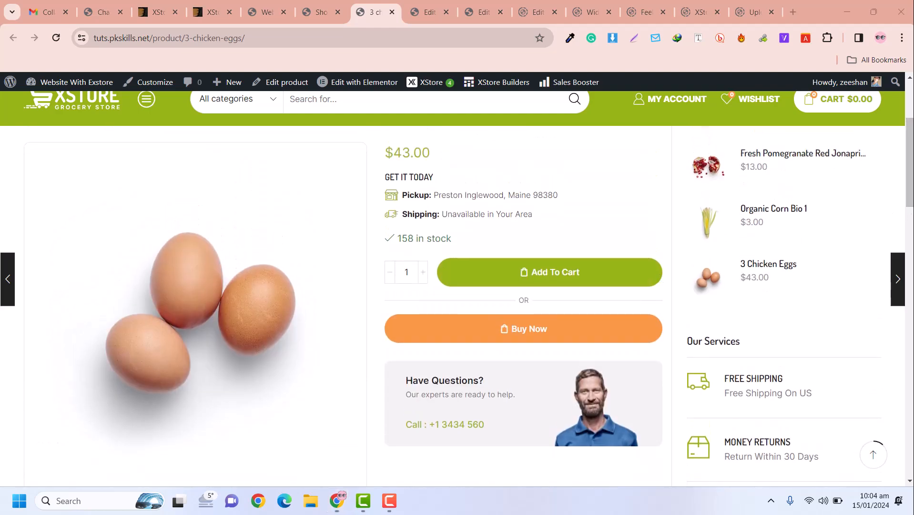
drag(910, 199, 908, 139)
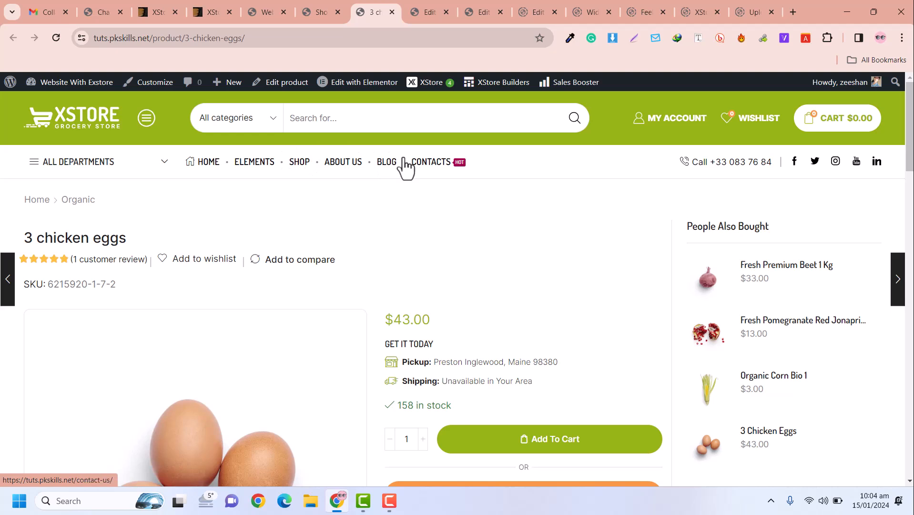
Switch to the XStore theme's ThemeForest page and look over its title and item details.
click(158, 12)
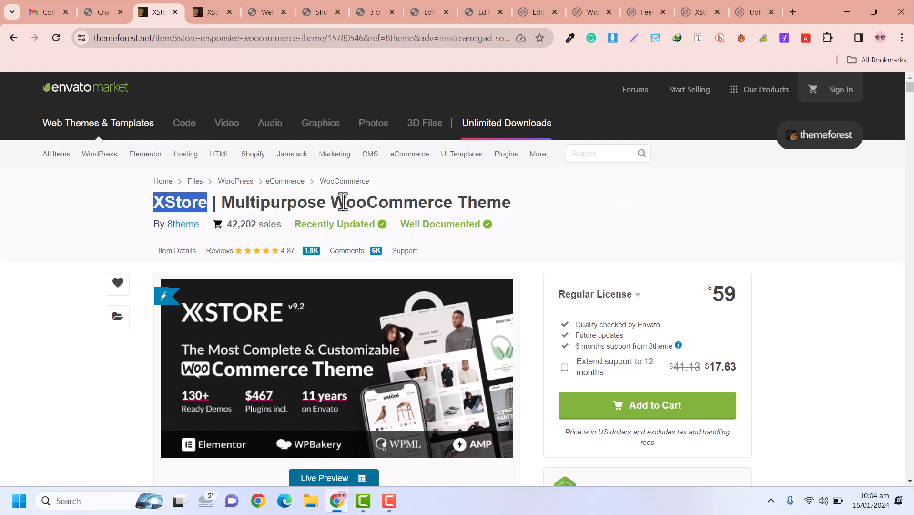
click(458, 202)
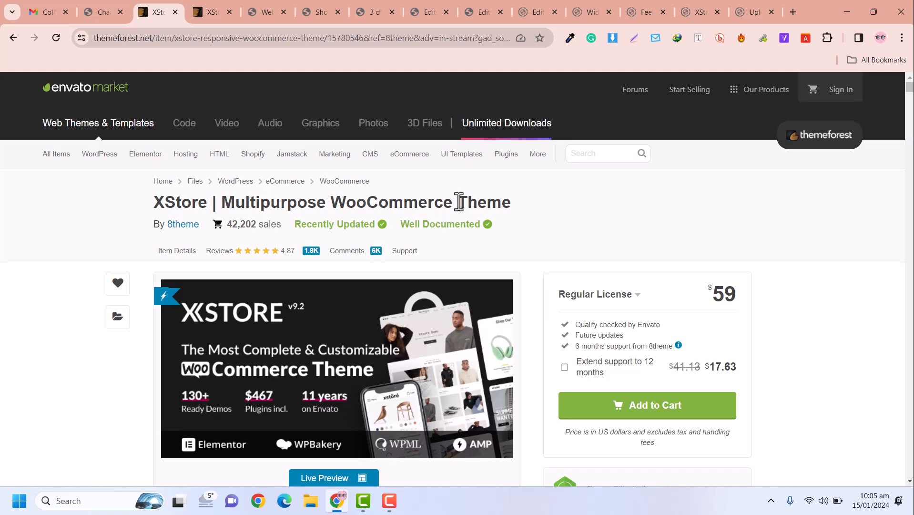
scroll(458, 201, down, 3)
scroll(458, 209, down, 9)
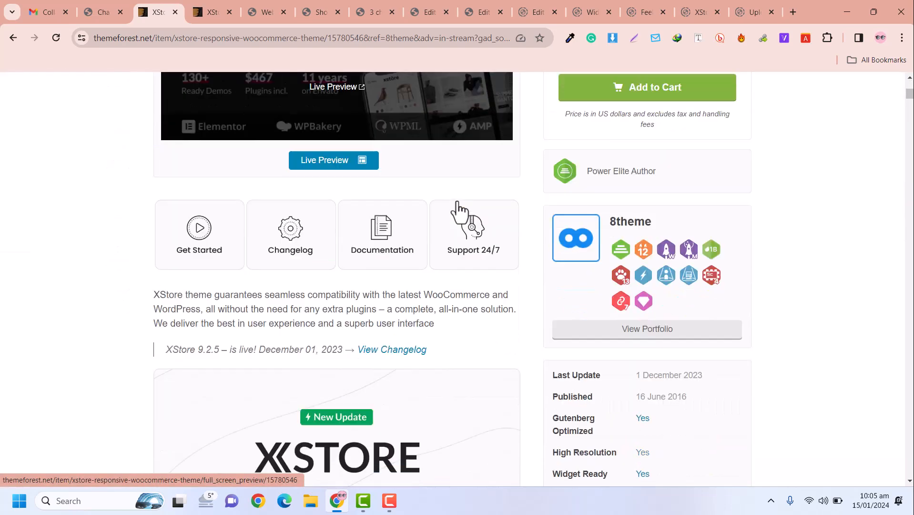
Examine the theme description's sections on the products archive, cart, single product, checkout and footer builders.
scroll(459, 210, down, 6)
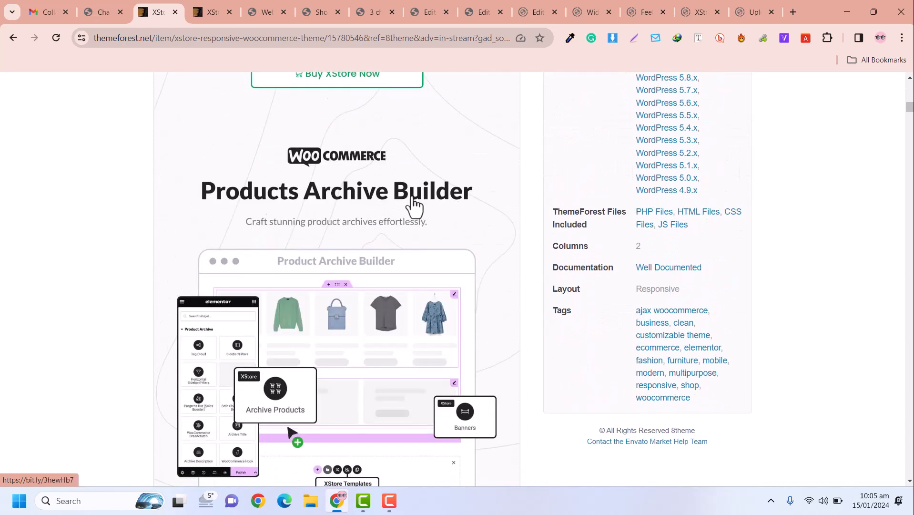
scroll(413, 205, down, 8)
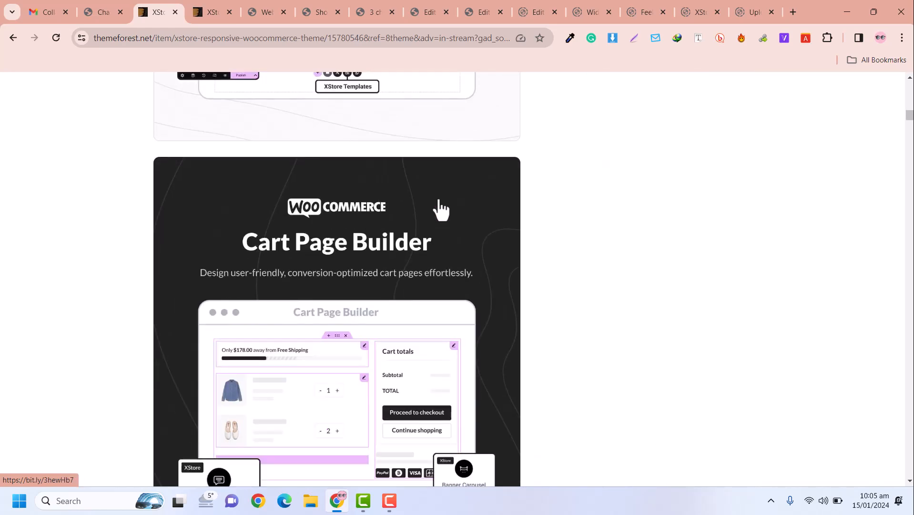
scroll(441, 207, down, 2)
scroll(459, 284, down, 7)
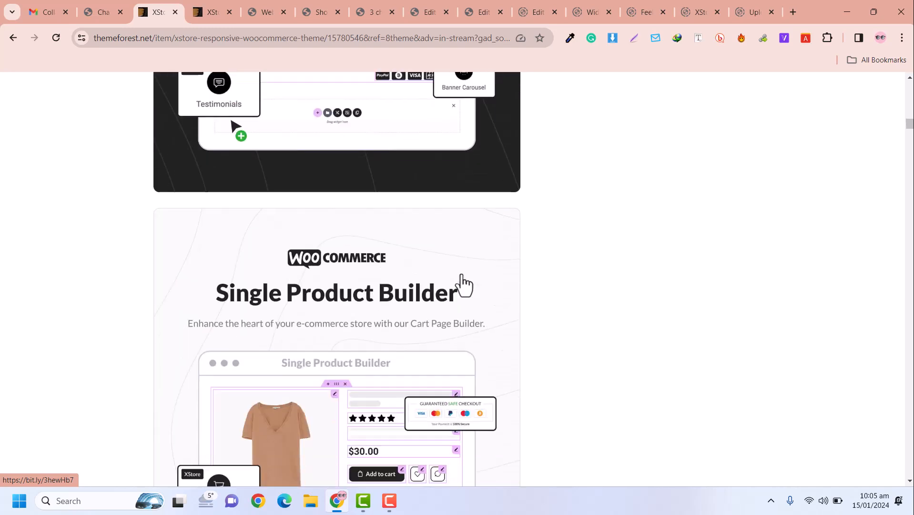
scroll(464, 285, down, 2)
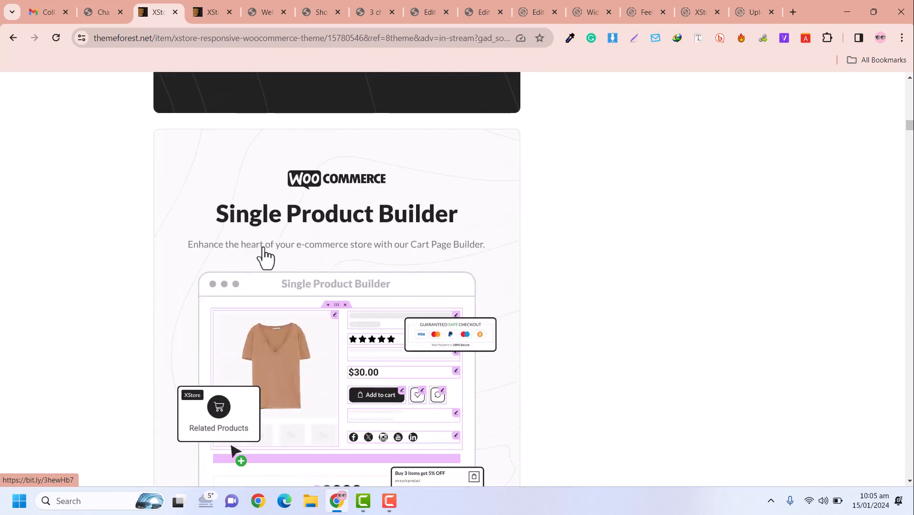
scroll(266, 258, down, 2)
scroll(263, 247, down, 4)
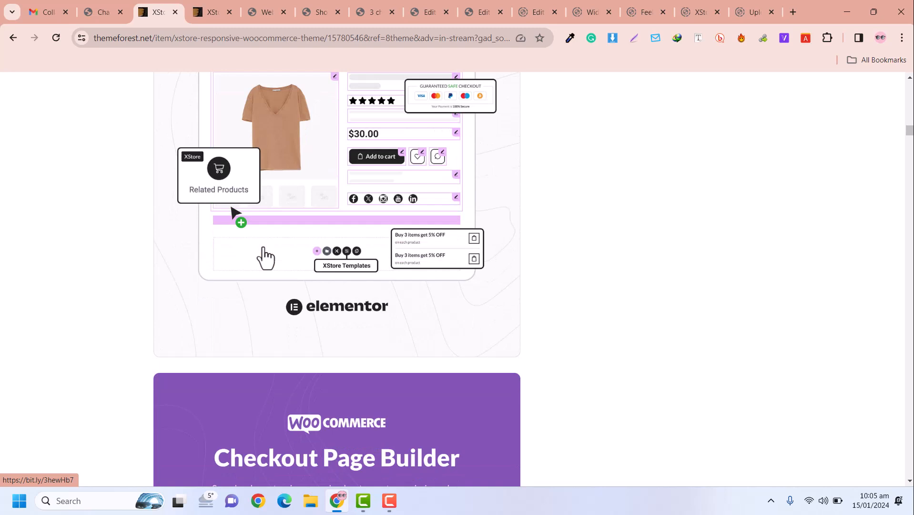
scroll(265, 257, down, 4)
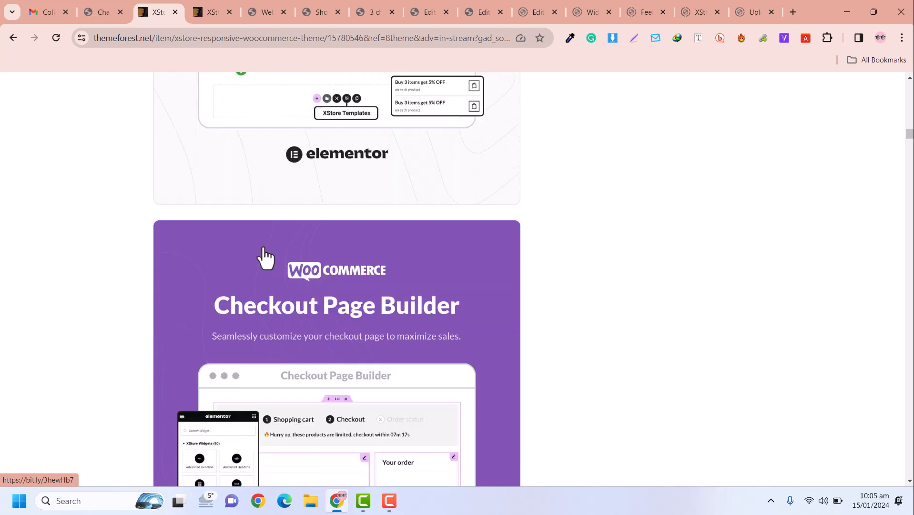
scroll(563, 251, down, 2)
scroll(563, 244, down, 2)
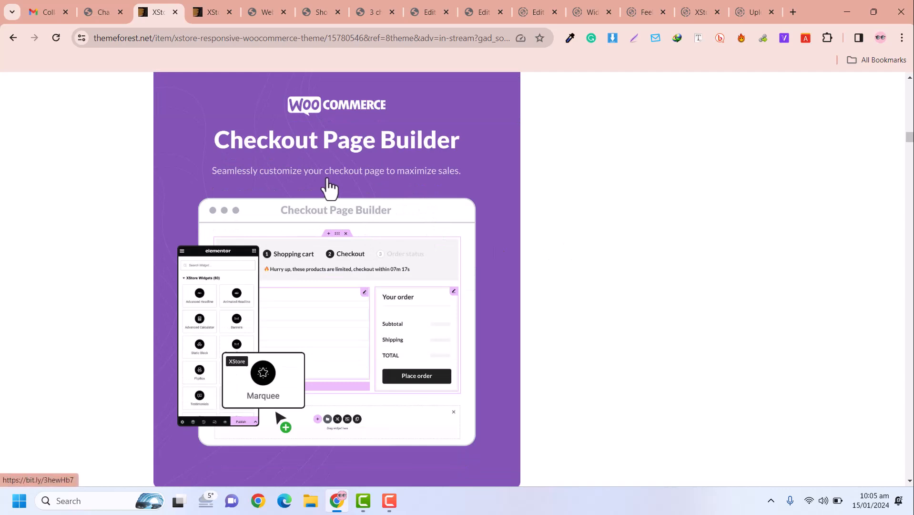
scroll(329, 187, down, 10)
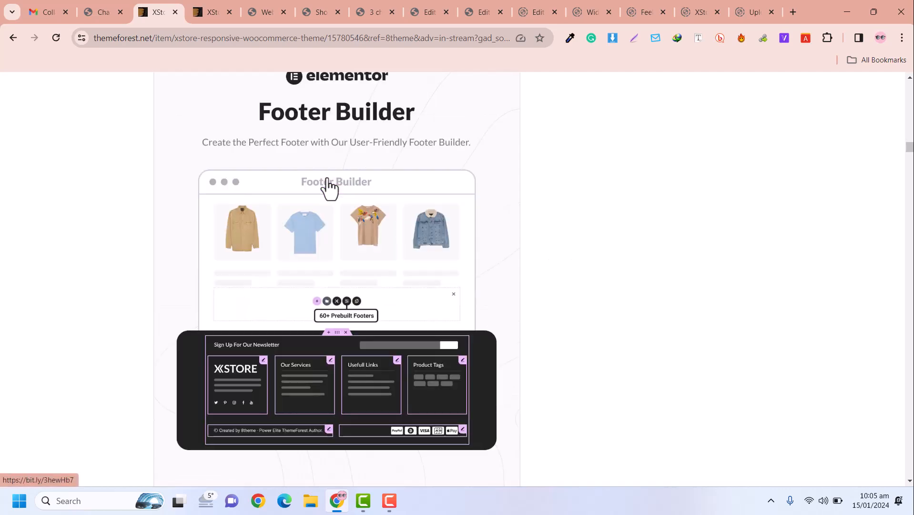
scroll(330, 187, up, 20)
scroll(328, 180, up, 20)
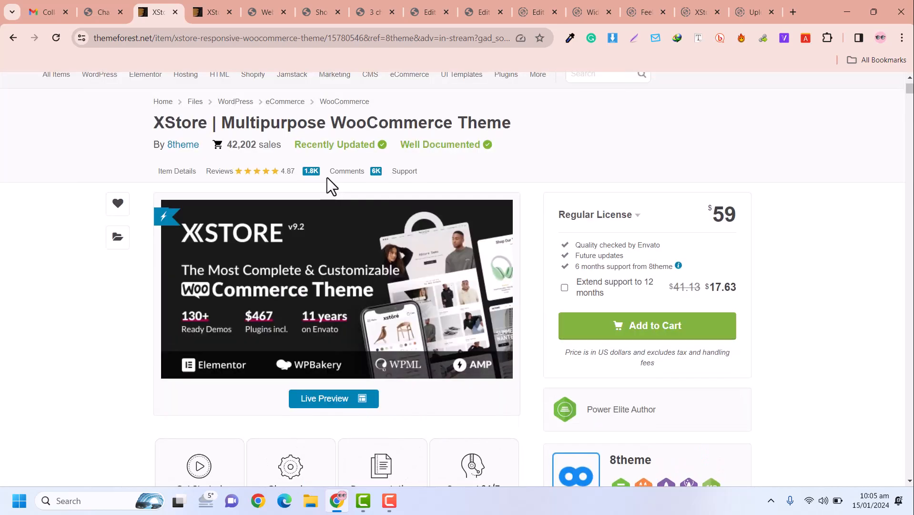
Switch to the XStore live preview and browse its prebuilt websites, including the website builder filters and the Grocery Market demo.
key(ctrl+Tab)
scroll(417, 323, down, 3)
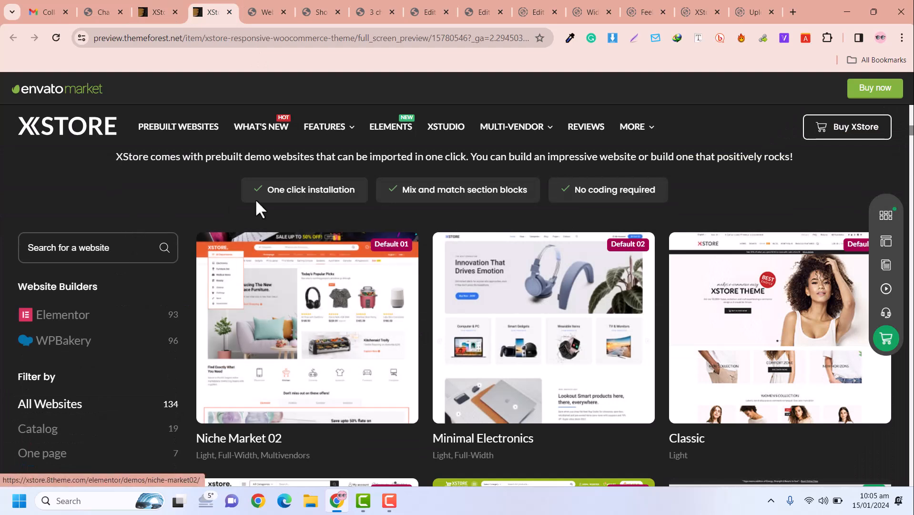
scroll(326, 231, up, 3)
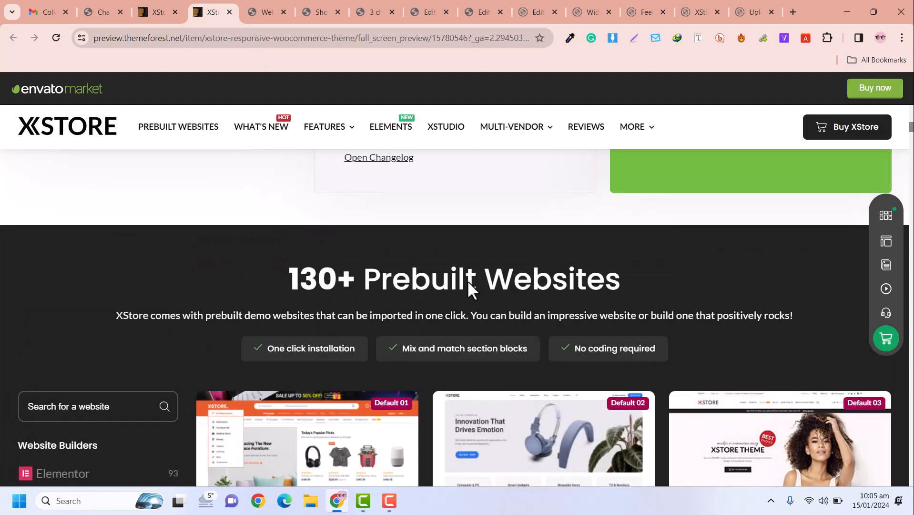
scroll(533, 329, down, 2)
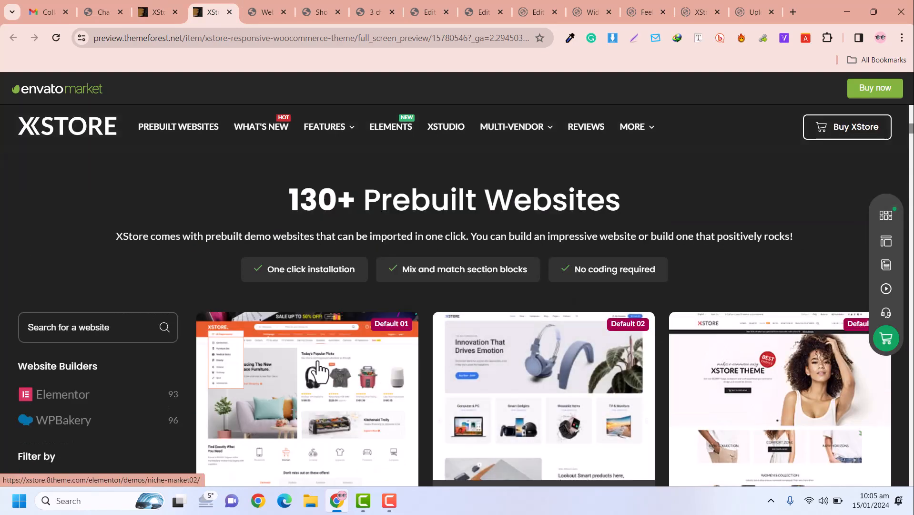
scroll(315, 370, down, 2)
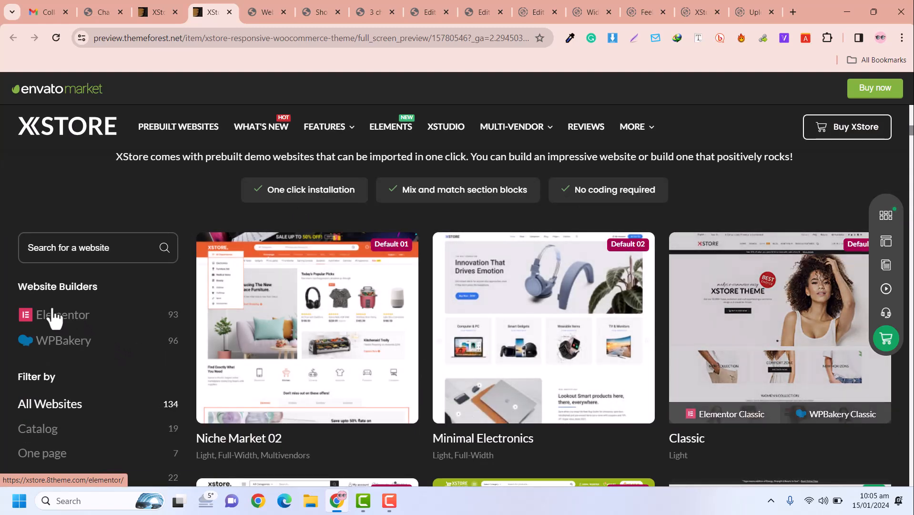
click(62, 353)
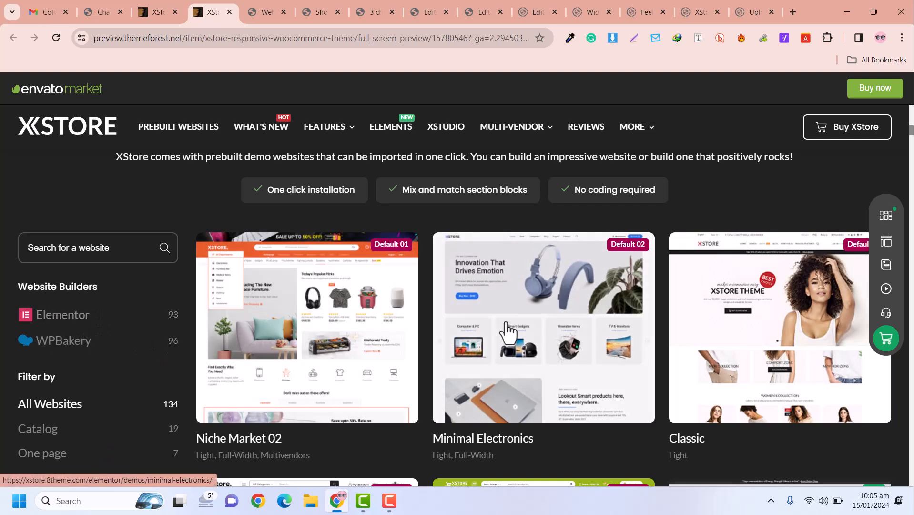
scroll(622, 355, down, 3)
scroll(620, 355, down, 2)
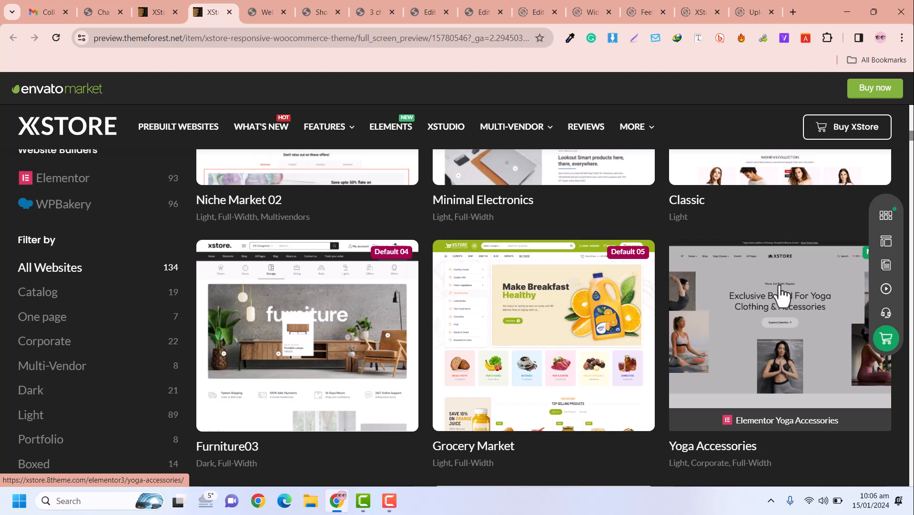
scroll(670, 257, up, 10)
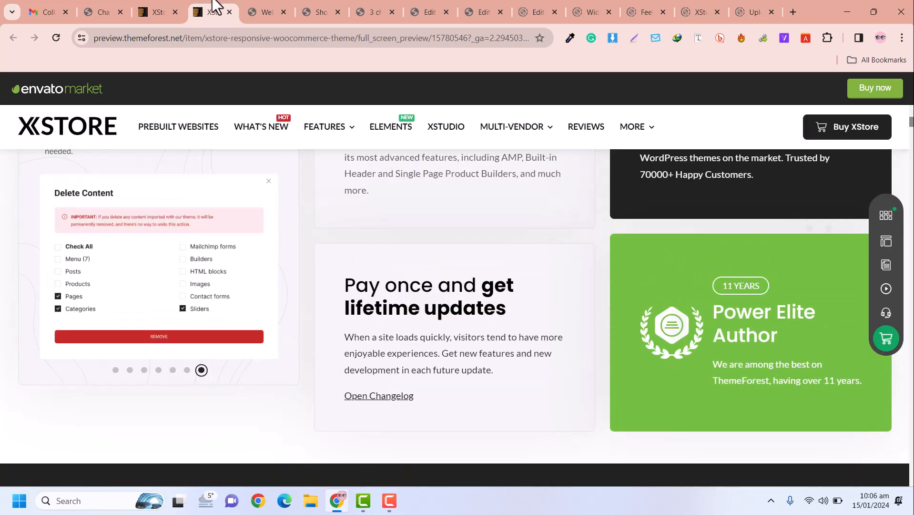
Return to the XStore theme's ThemeForest page and review the regular license price and purchase details.
click(167, 10)
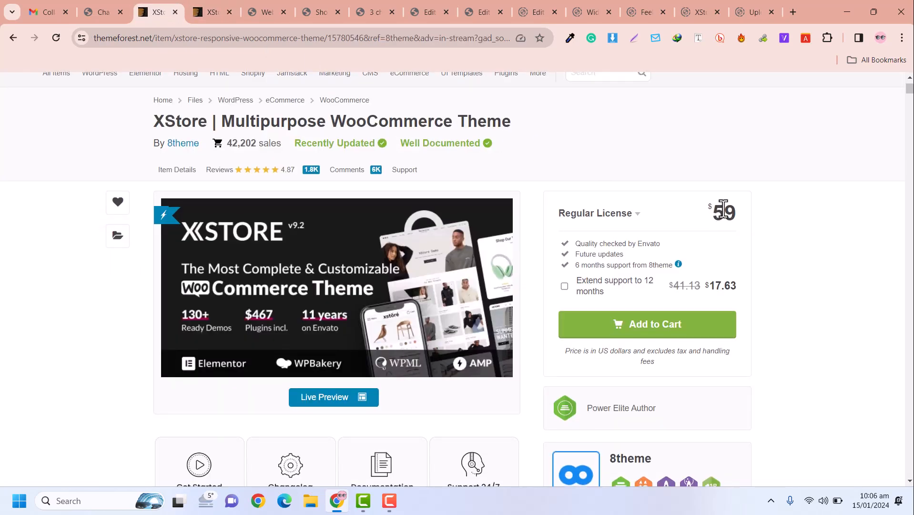
scroll(723, 214, down, 5)
scroll(723, 215, up, 5)
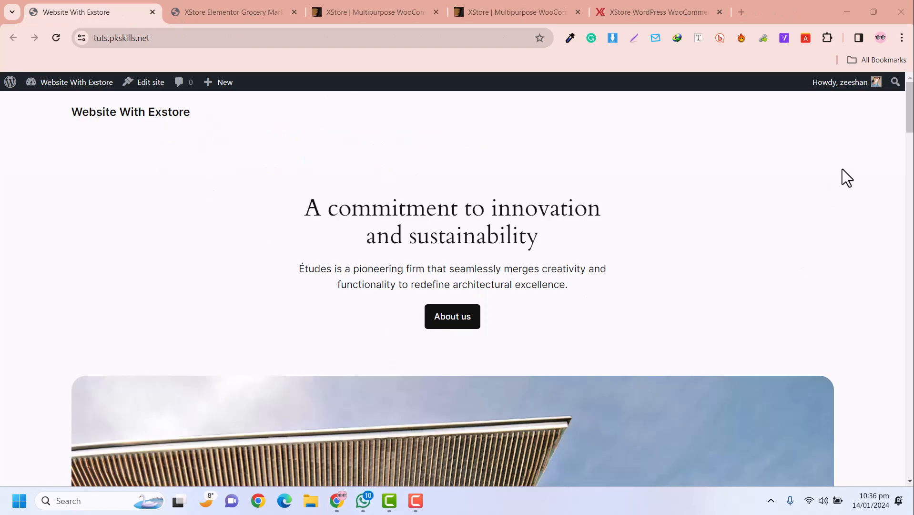
Look over the new WordPress site's default home page and compare it with the XStore Grocery Market demo.
scroll(909, 124, down, 5)
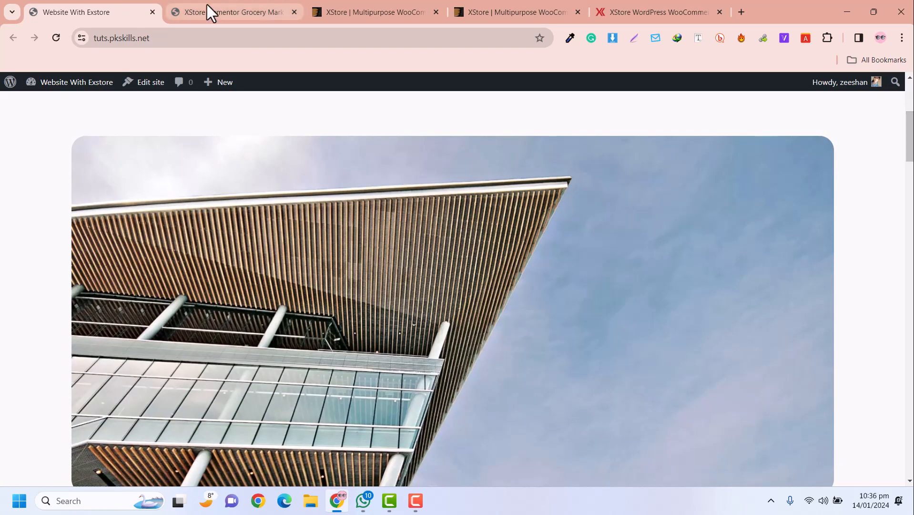
click(207, 6)
mouse_move(126, 214)
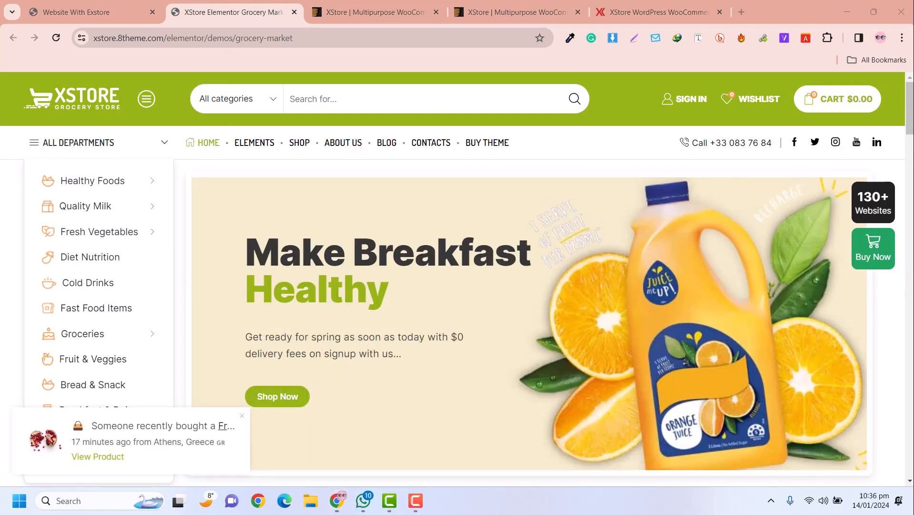
scroll(561, 306, down, 10)
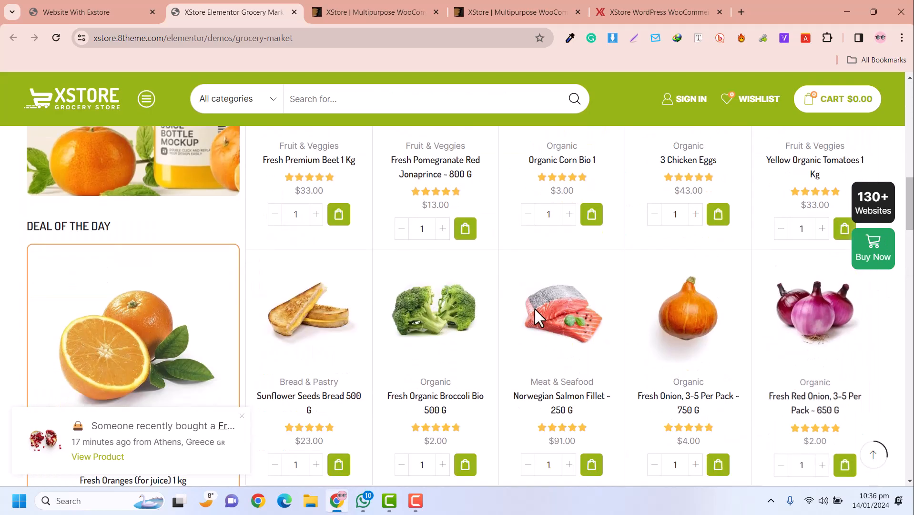
Open the WordPress dashboard of the Website With Exstore site and go to the page for adding a new theme.
click(97, 12)
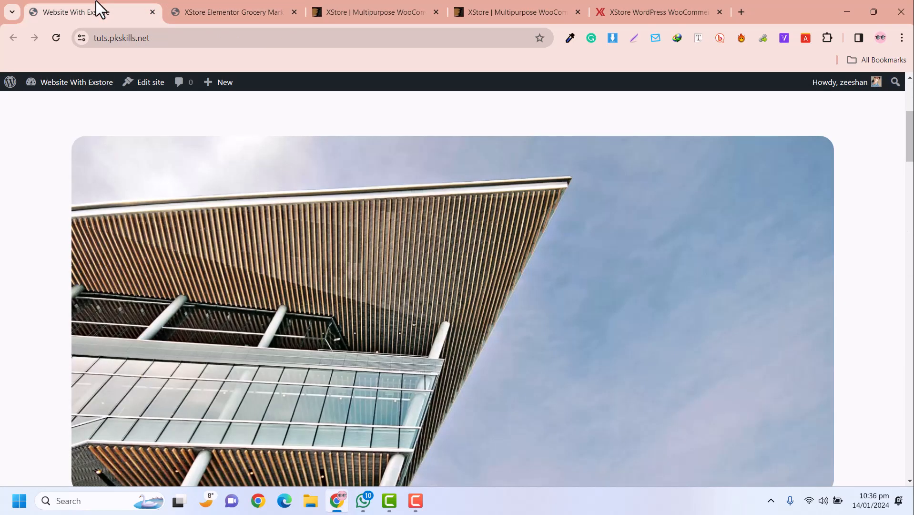
mouse_move(76, 88)
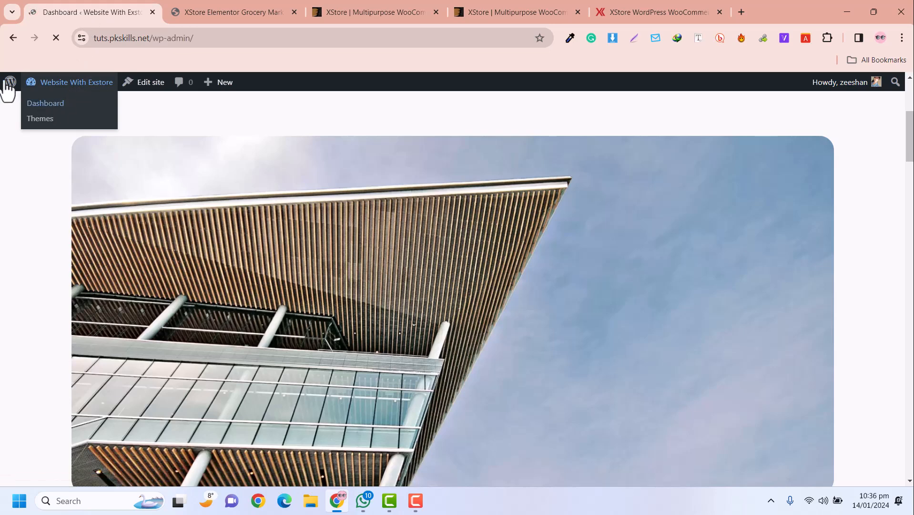
scroll(394, 152, down, 2)
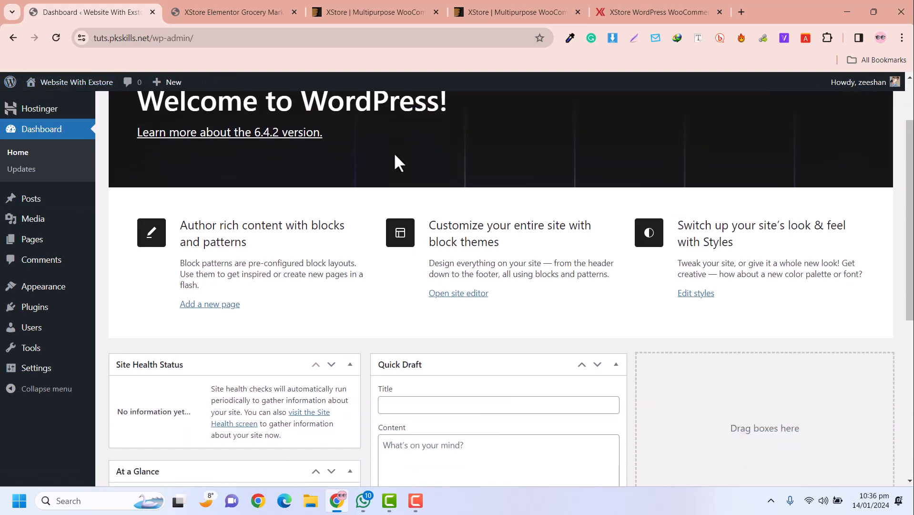
scroll(394, 152, down, 2)
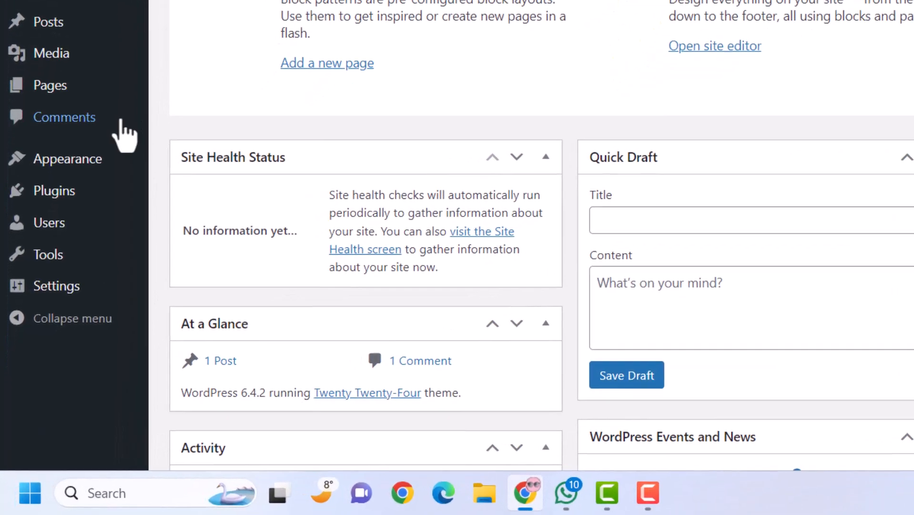
mouse_move(31, 285)
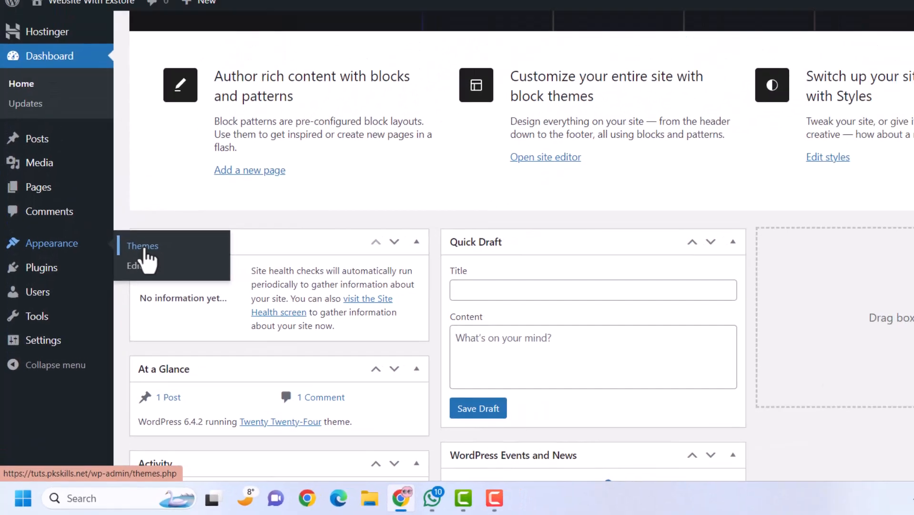
click(190, 156)
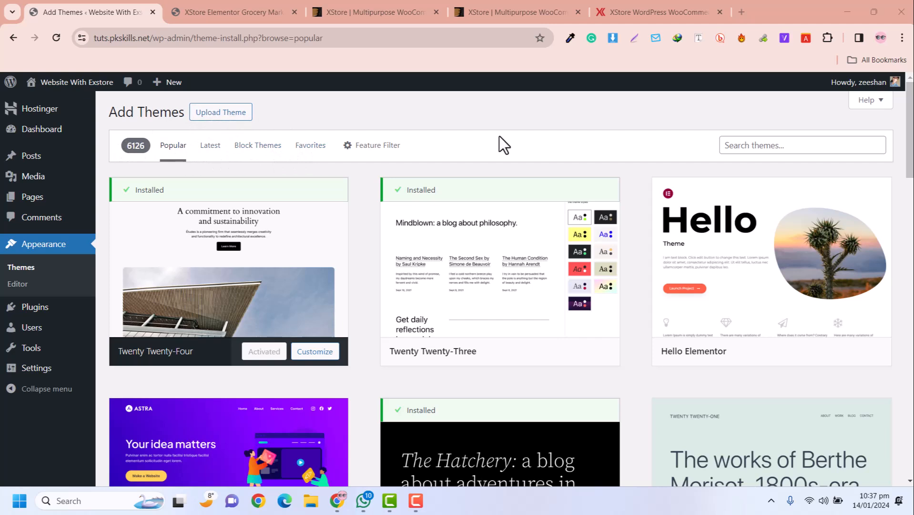
Install the XStore theme from the xstore zip file in the Xstore Theme Files folder and activate it.
click(216, 114)
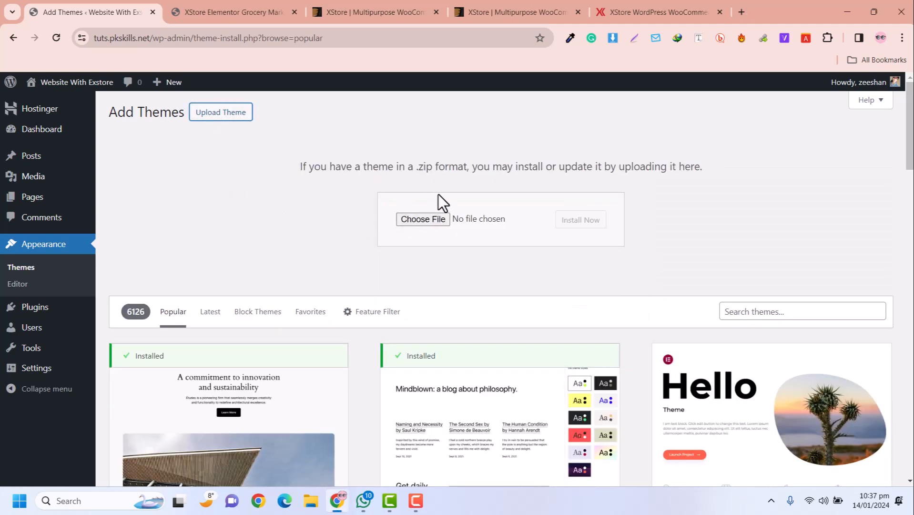
click(420, 220)
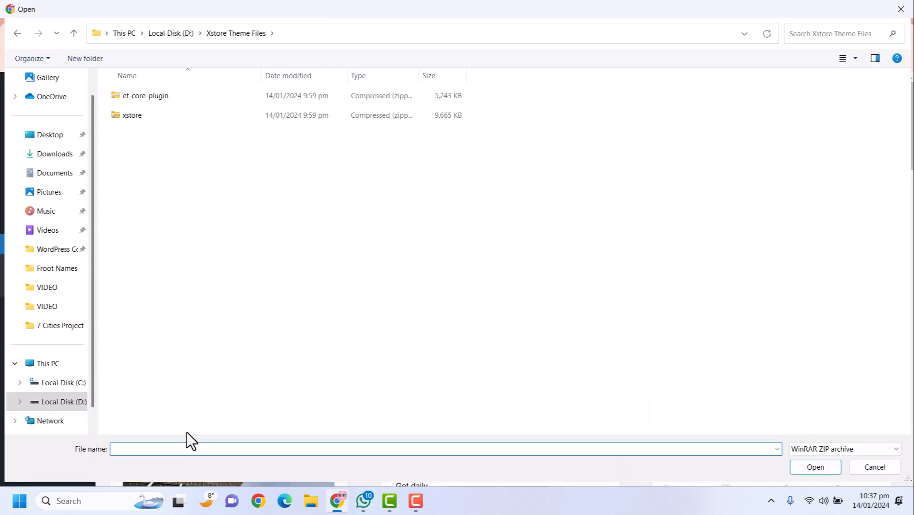
click(157, 122)
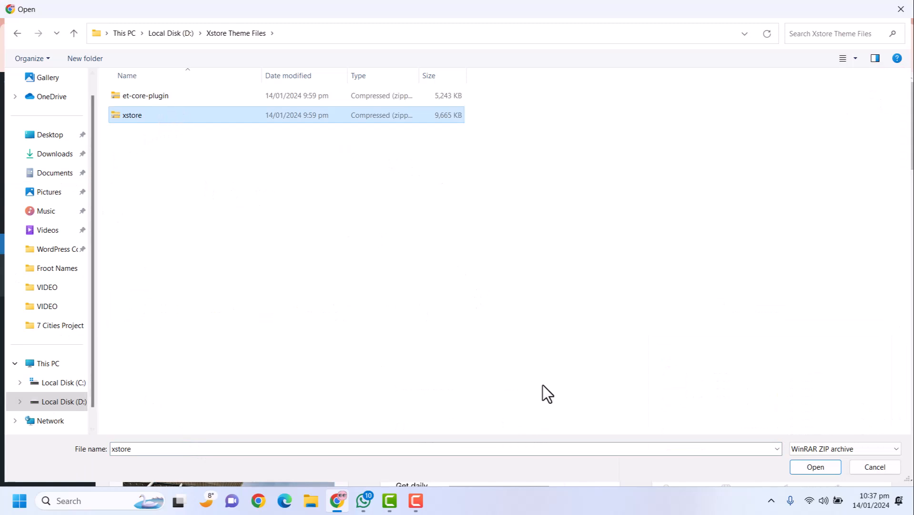
click(805, 464)
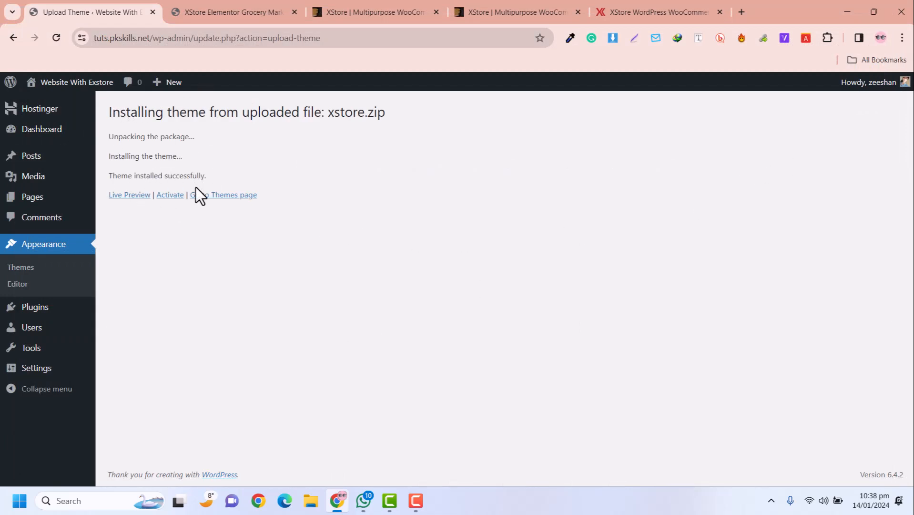
click(172, 196)
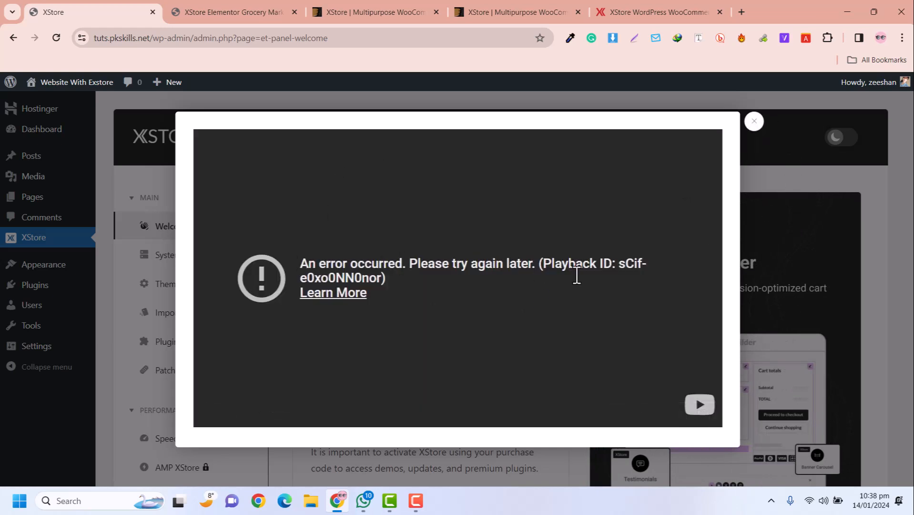
click(755, 122)
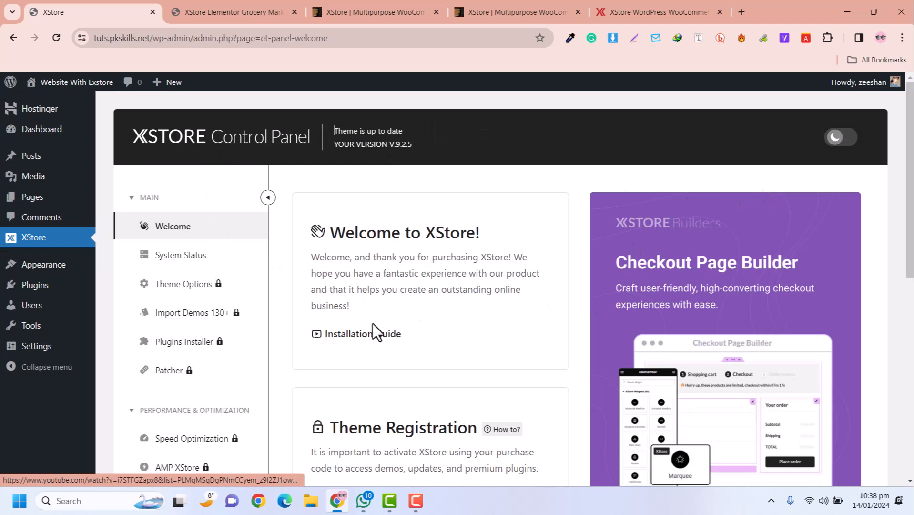
Paste the theme purchase code into the XStore Theme Registration section and submit it for registration.
scroll(378, 324, down, 1)
scroll(378, 328, down, 1)
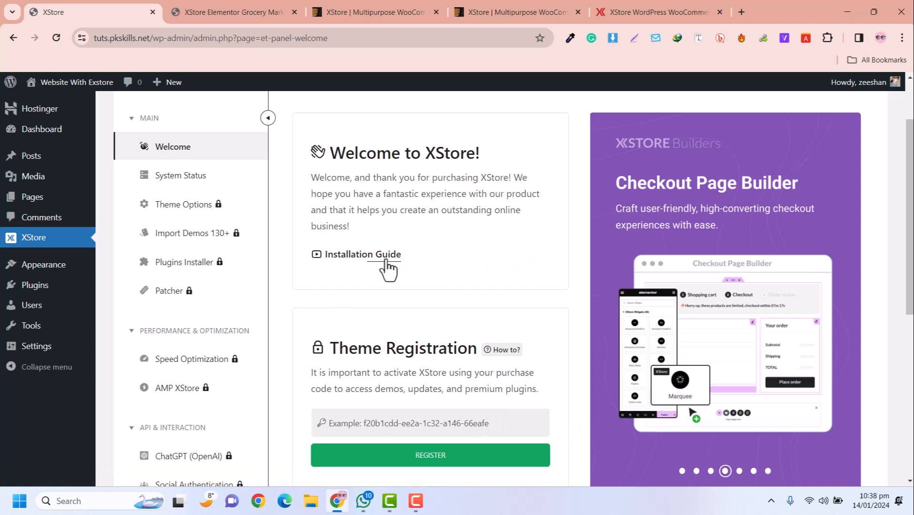
scroll(360, 255, down, 2)
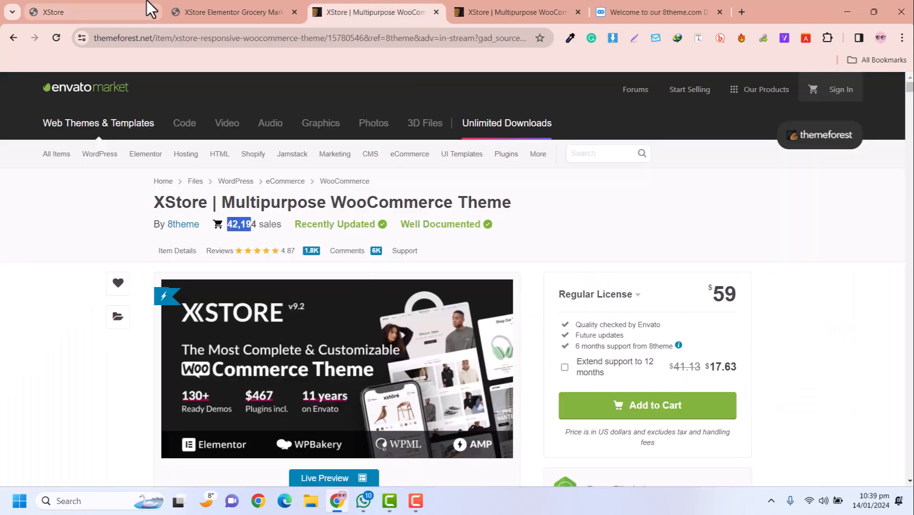
click(147, 1)
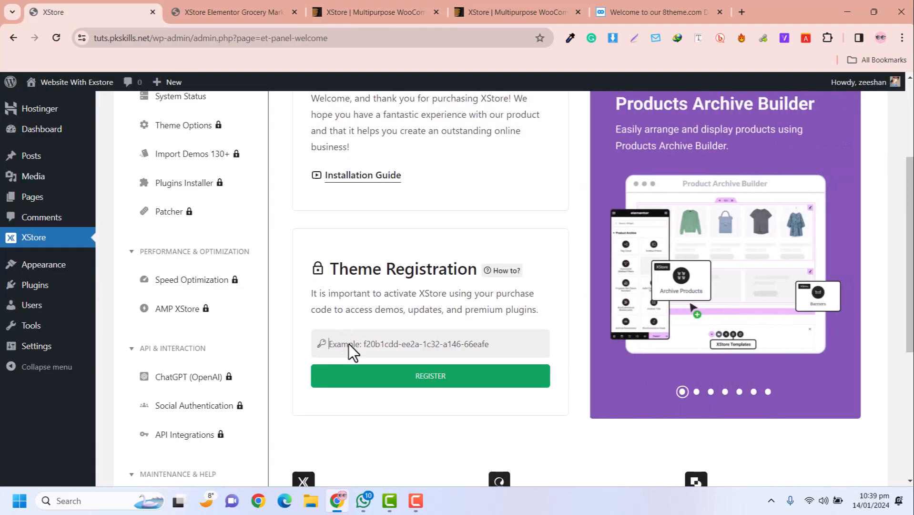
key(ctrl+v)
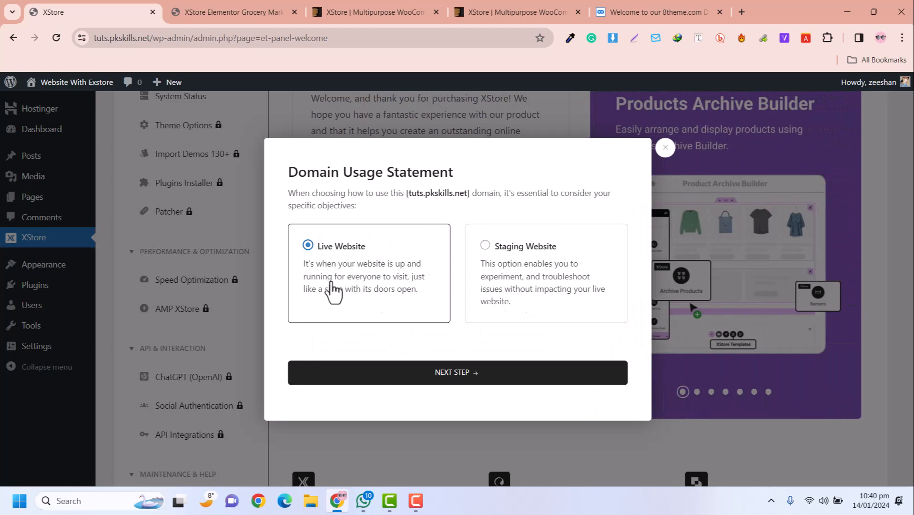
Register the theme for a live website, accepting the License Policy, Data Storage Consent and Manual Domain Verification guidelines.
click(468, 377)
click(314, 244)
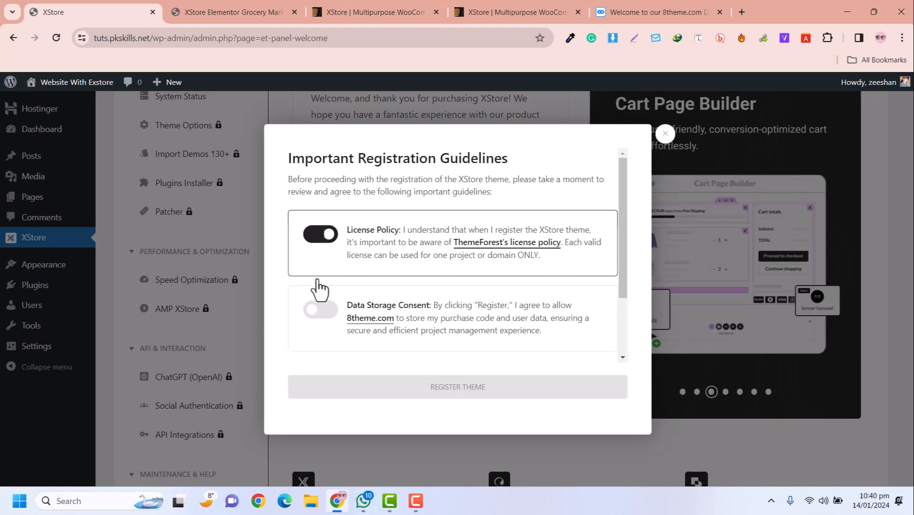
click(316, 312)
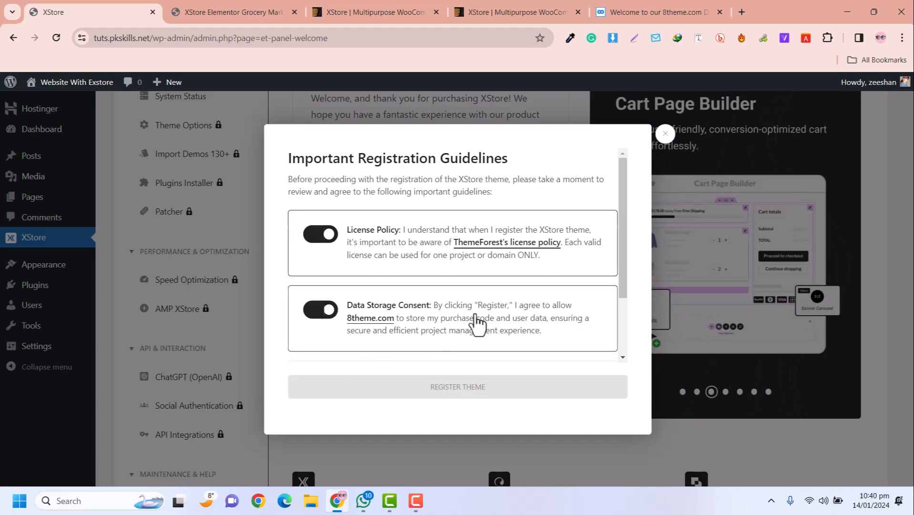
scroll(457, 334, down, 2)
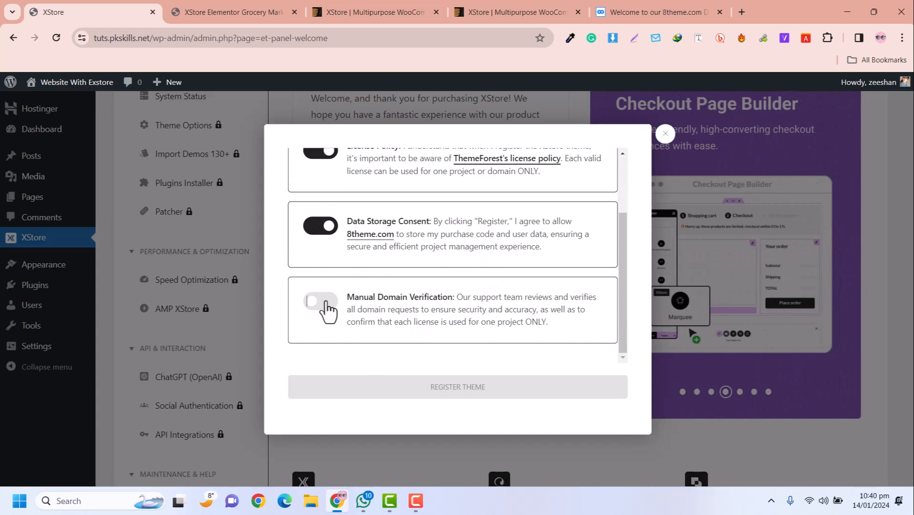
click(328, 309)
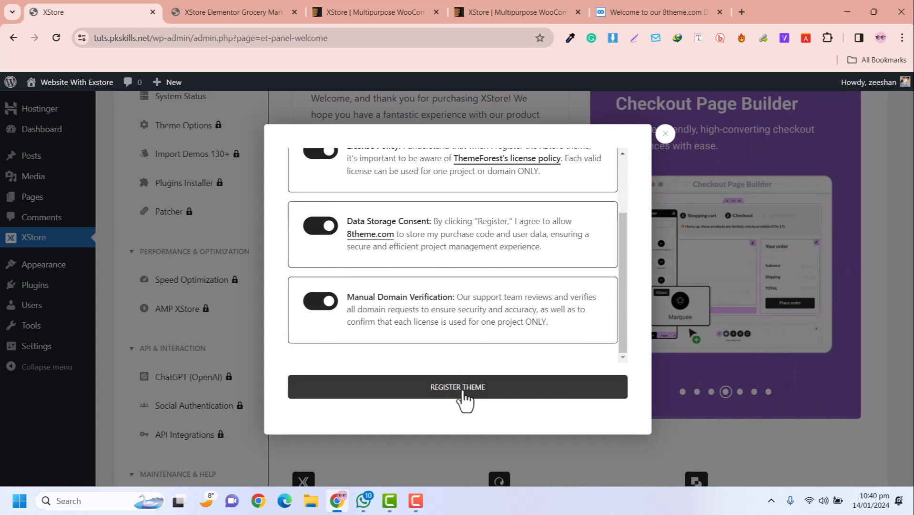
click(447, 387)
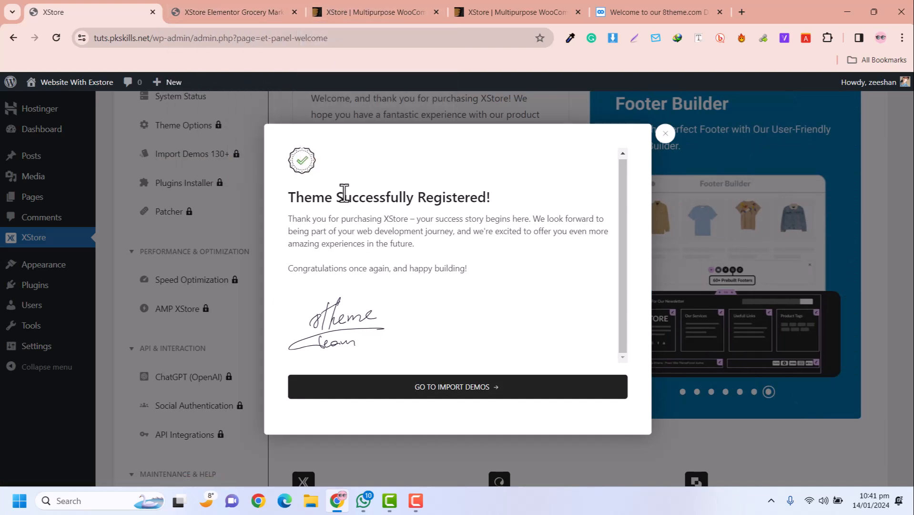
Switch to the Grocery Market demo site and review its product sections, banners and department menus.
click(385, 8)
click(526, 9)
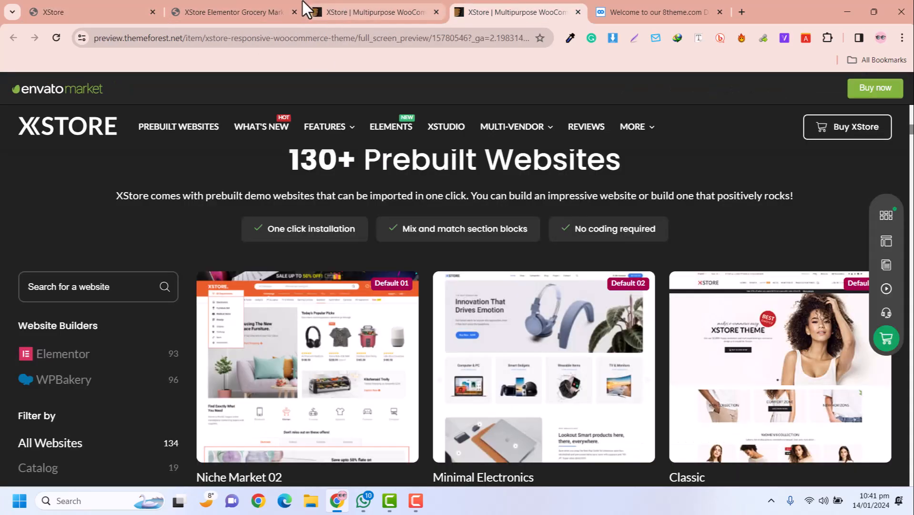
click(261, 8)
scroll(457, 281, down, 7)
scroll(459, 296, up, 13)
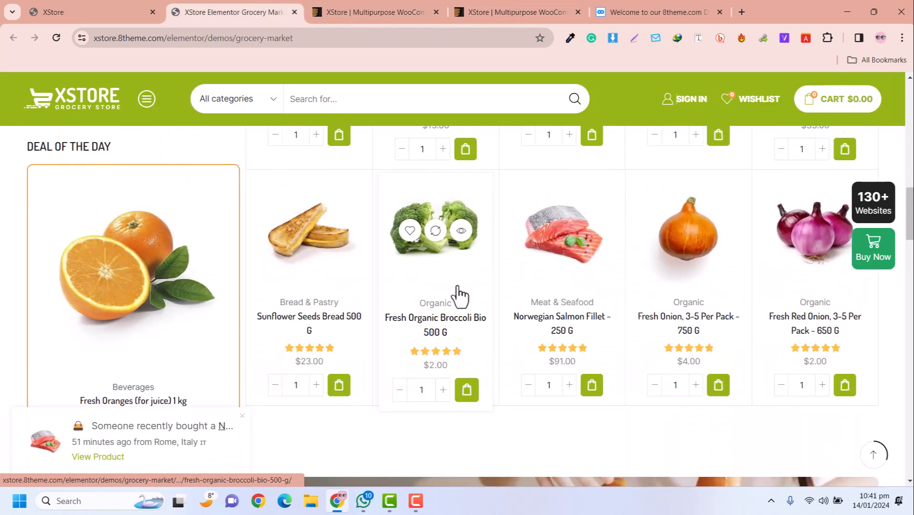
scroll(458, 295, down, 5)
scroll(451, 365, down, 15)
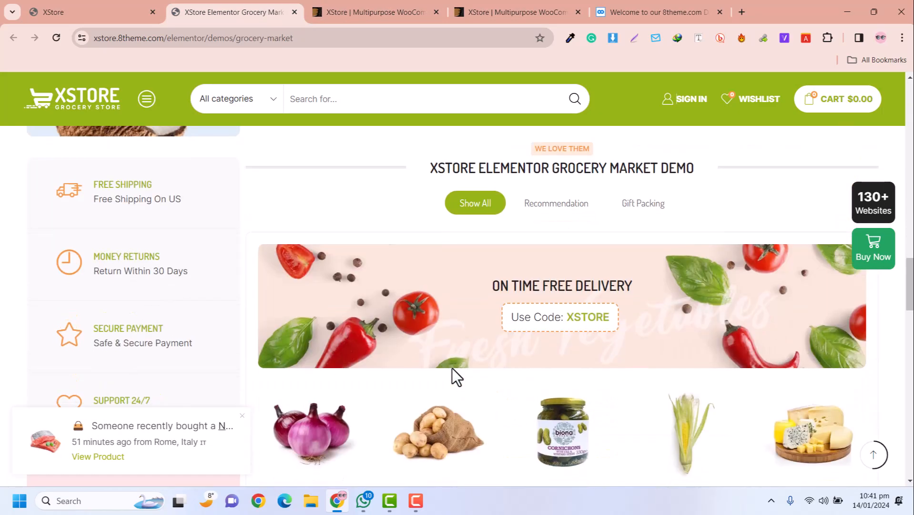
scroll(453, 368, up, 13)
scroll(452, 368, up, 12)
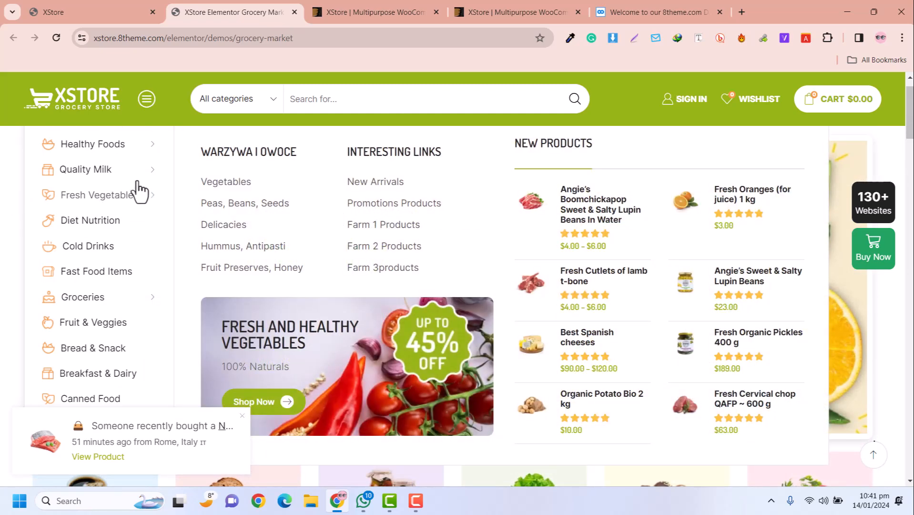
mouse_move(138, 169)
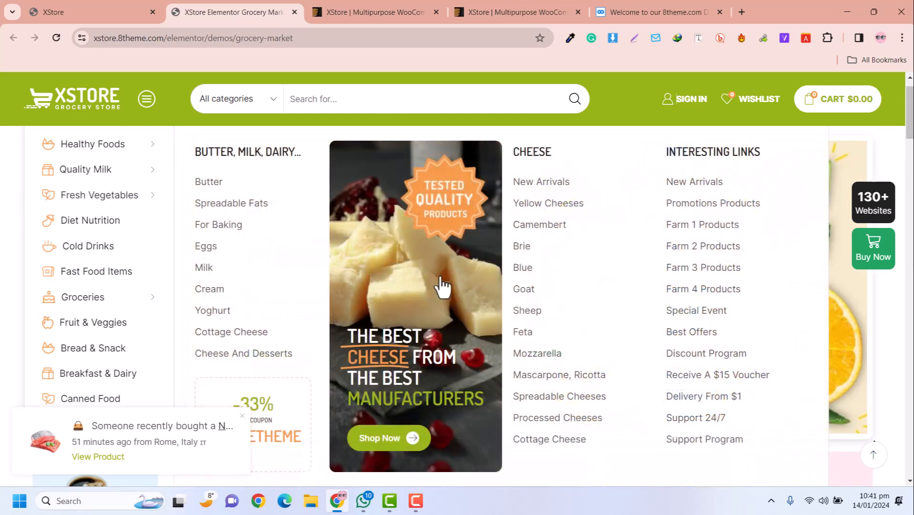
scroll(462, 256, down, 1)
Return to the XStore registration dialog, continue to Import Demos and browse the available prebuilt websites.
click(85, 8)
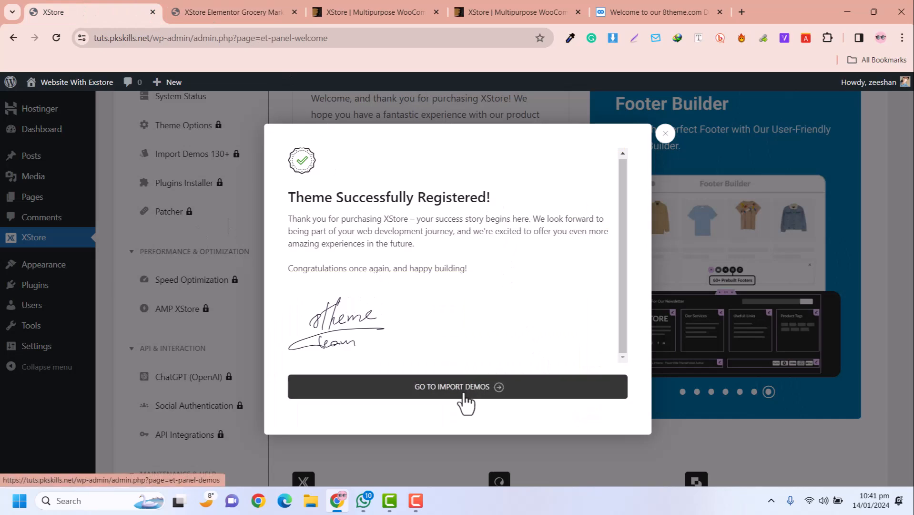
click(471, 389)
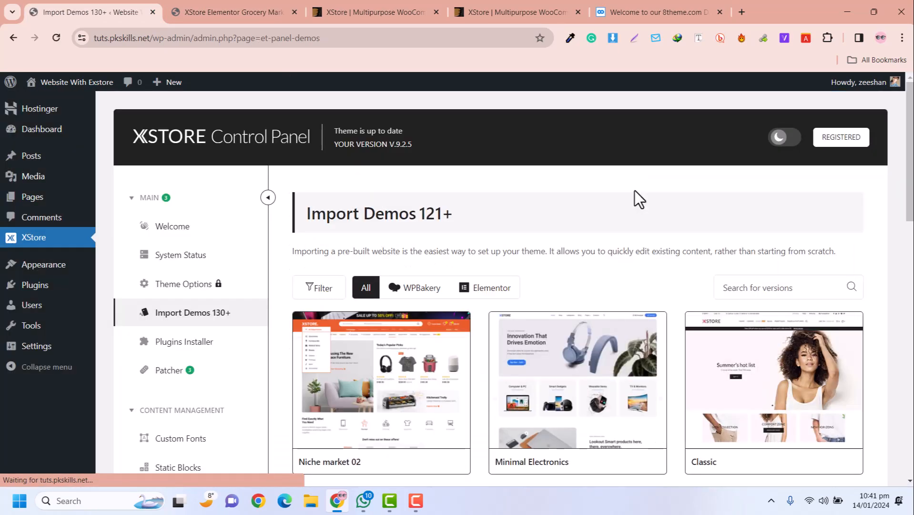
scroll(634, 190, down, 1)
scroll(634, 190, down, 3)
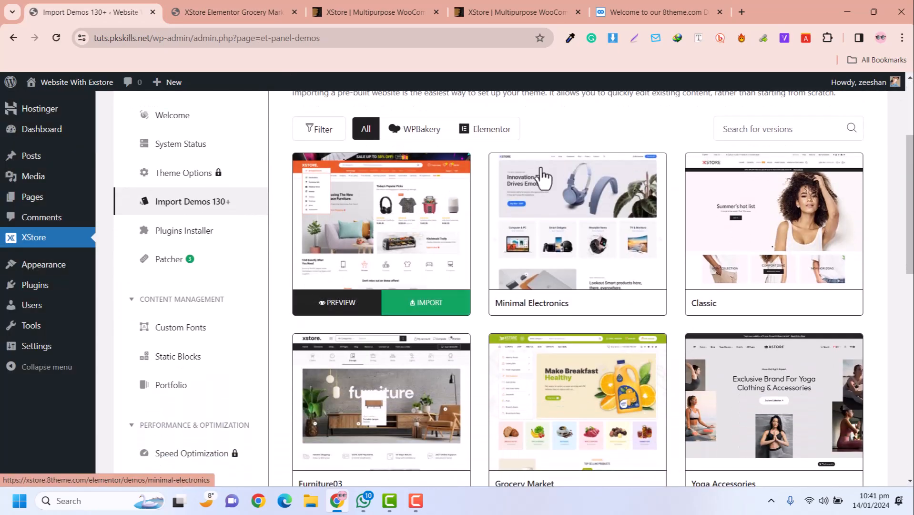
mouse_move(637, 217)
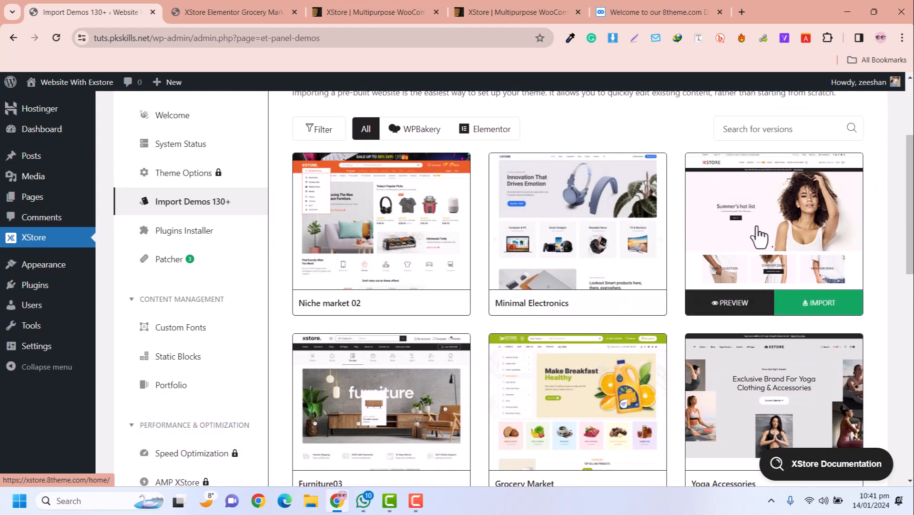
scroll(848, 238, down, 3)
mouse_move(843, 260)
scroll(843, 260, down, 4)
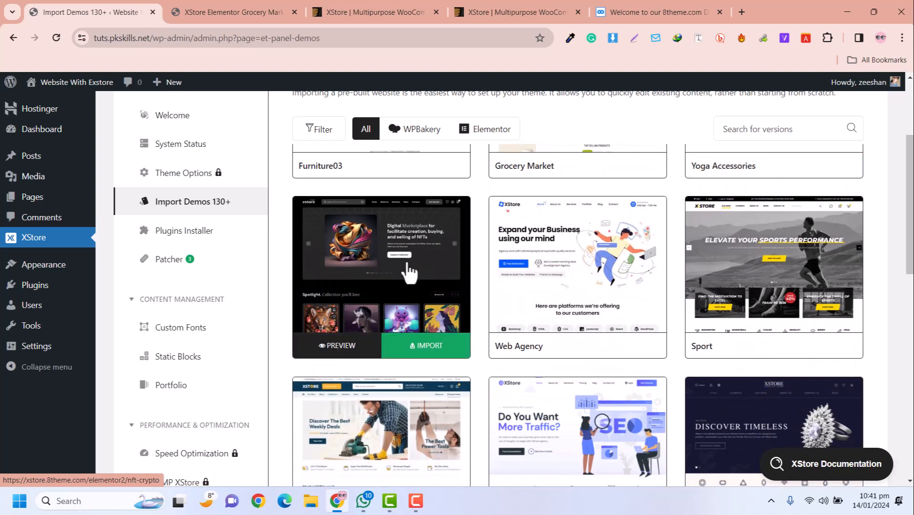
scroll(786, 280, down, 3)
scroll(786, 286, down, 3)
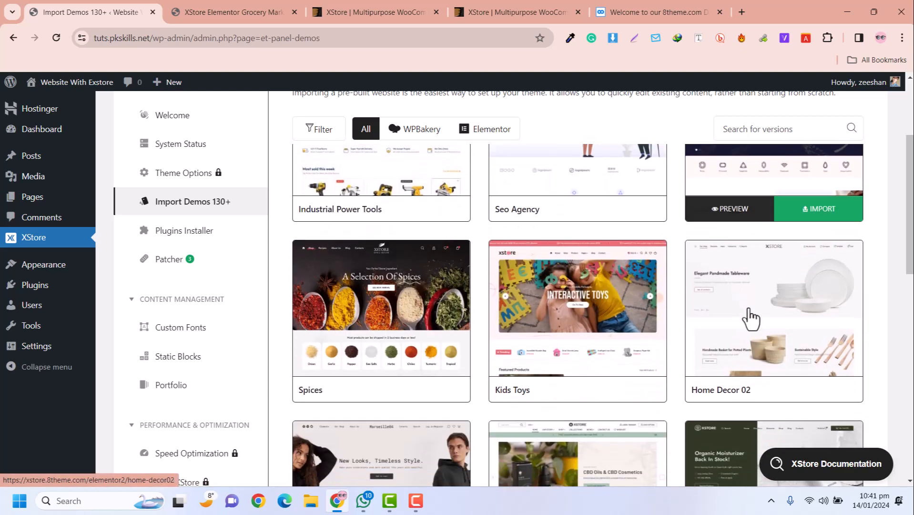
Look through the prebuilt websites in the full XStore demo list.
scroll(366, 327, down, 3)
mouse_move(801, 292)
scroll(805, 292, down, 7)
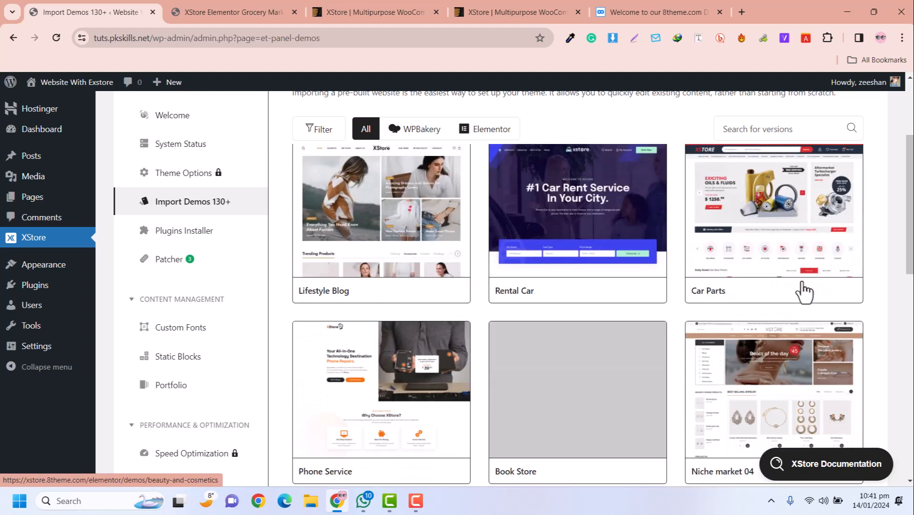
scroll(805, 292, down, 3)
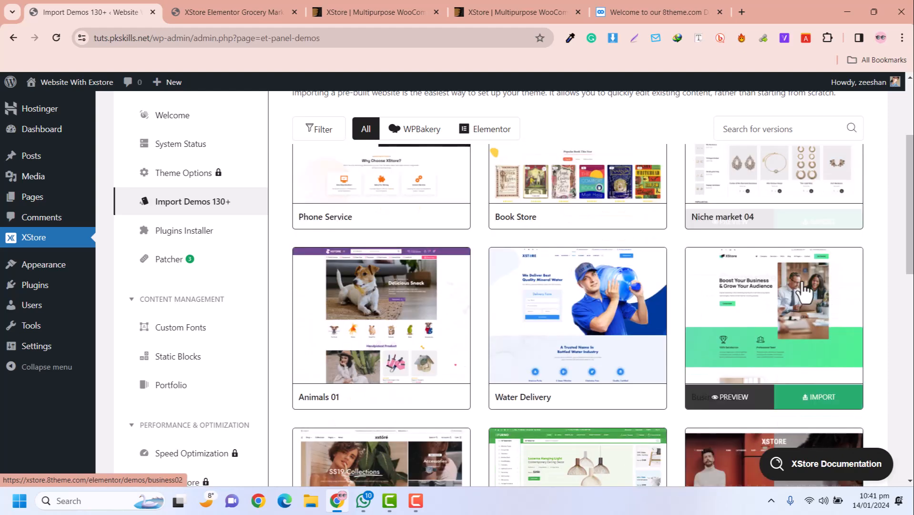
scroll(805, 292, up, 2)
scroll(804, 292, down, 8)
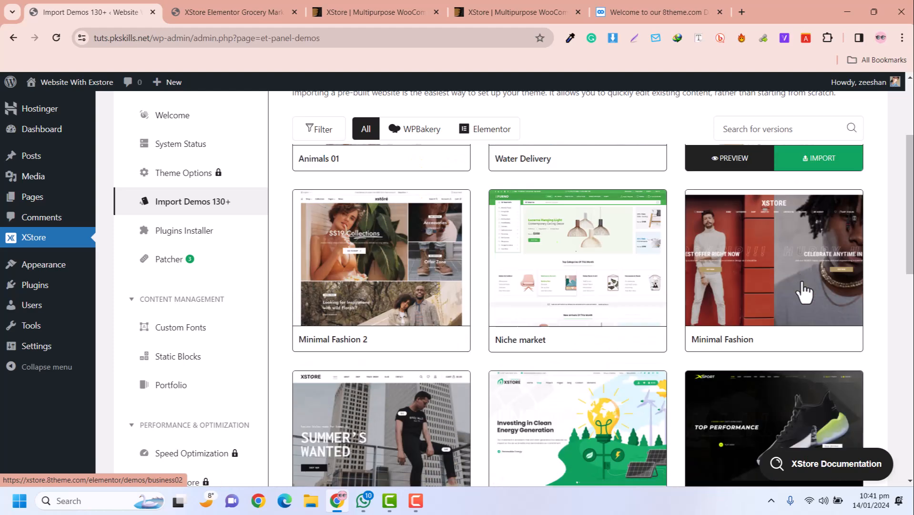
scroll(805, 292, down, 3)
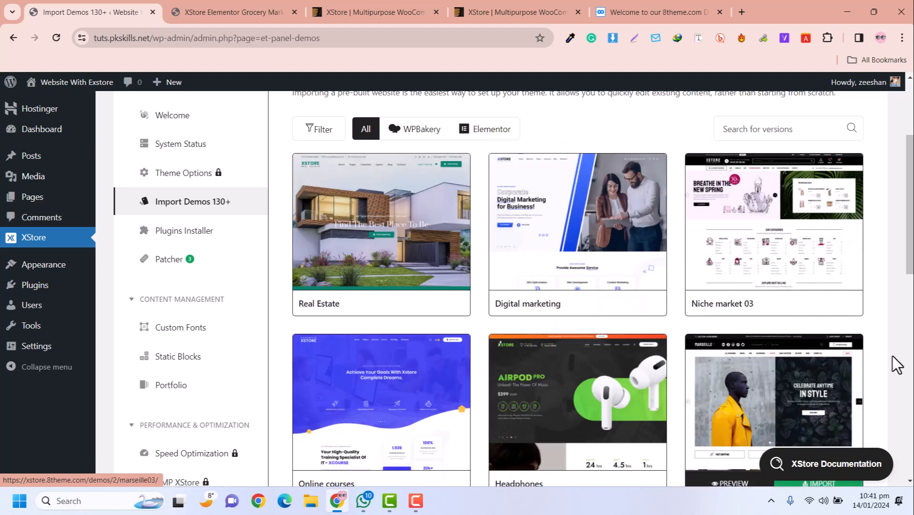
scroll(439, 295, up, 3)
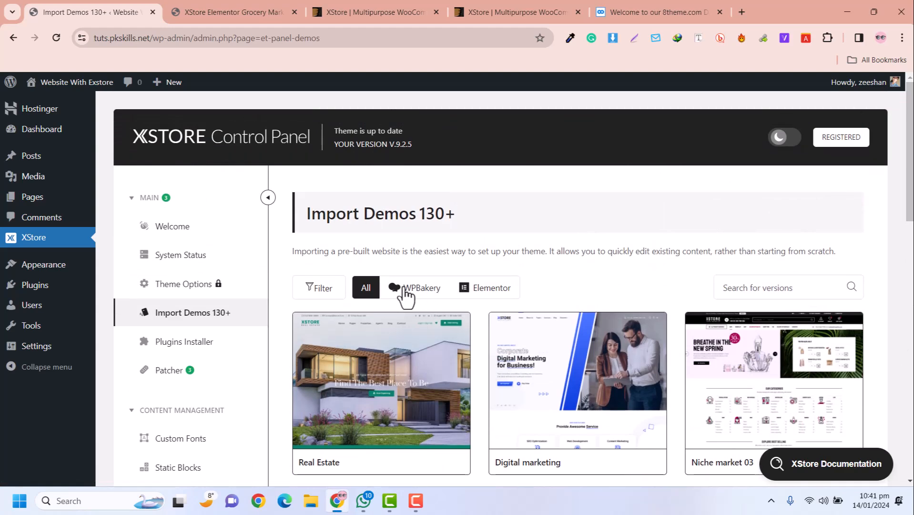
Filter the prebuilt websites to Elementor versions and start the setup wizard for the Grocery Market demo.
click(405, 288)
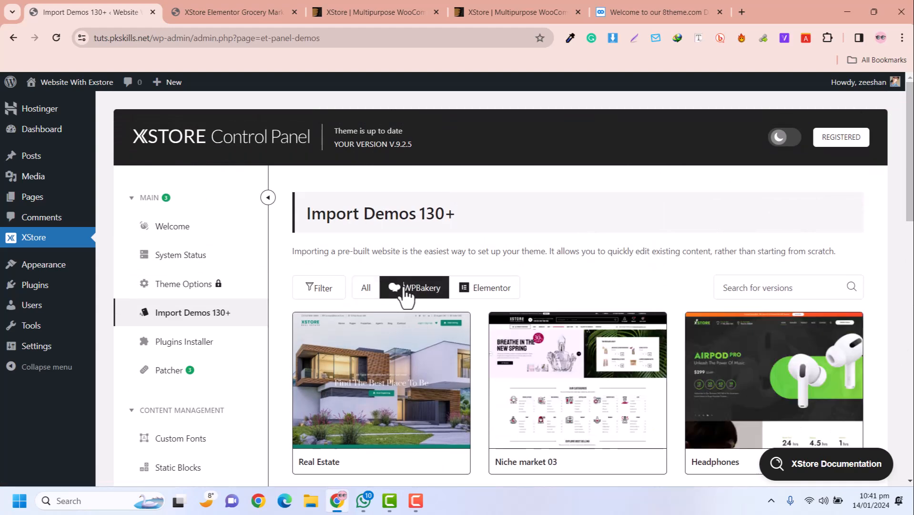
click(485, 295)
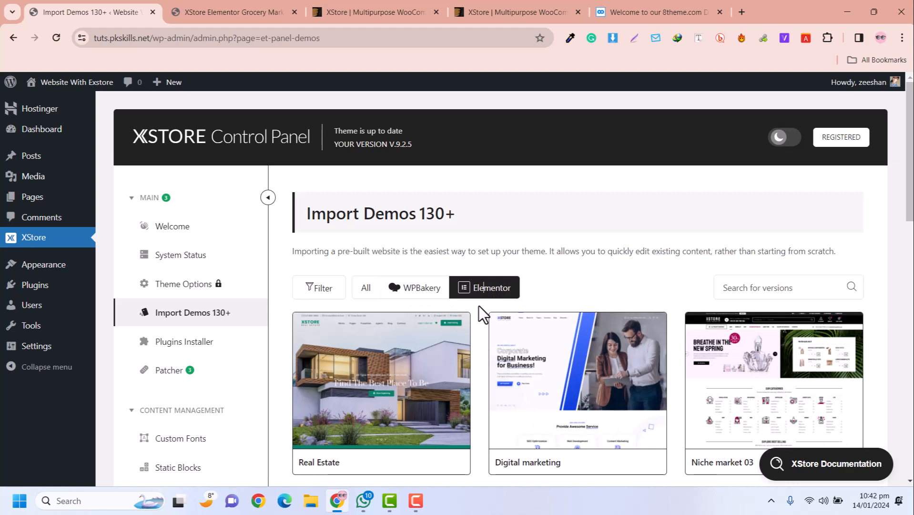
scroll(477, 314, down, 2)
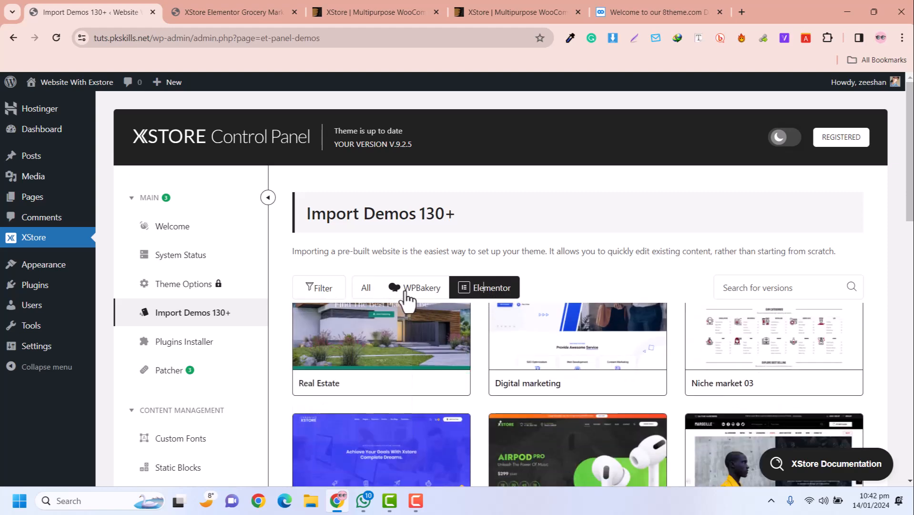
scroll(450, 301, down, 3)
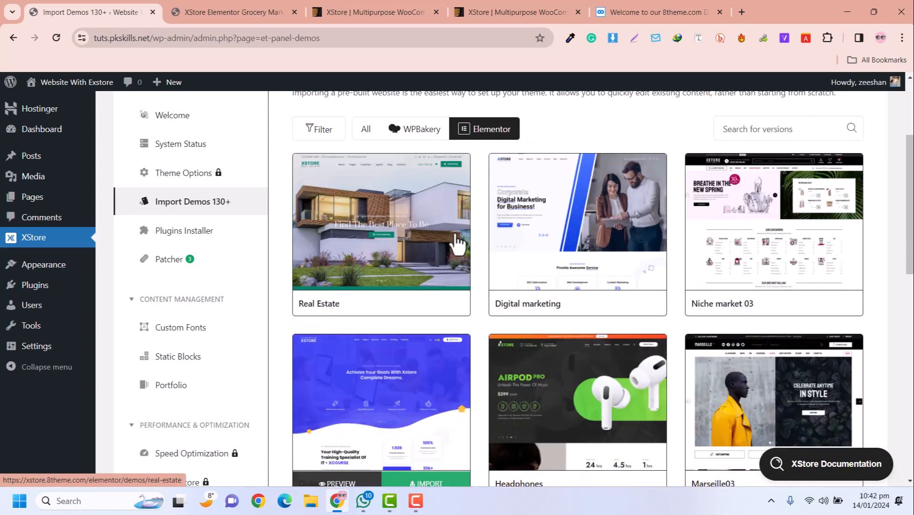
scroll(458, 243, up, 5)
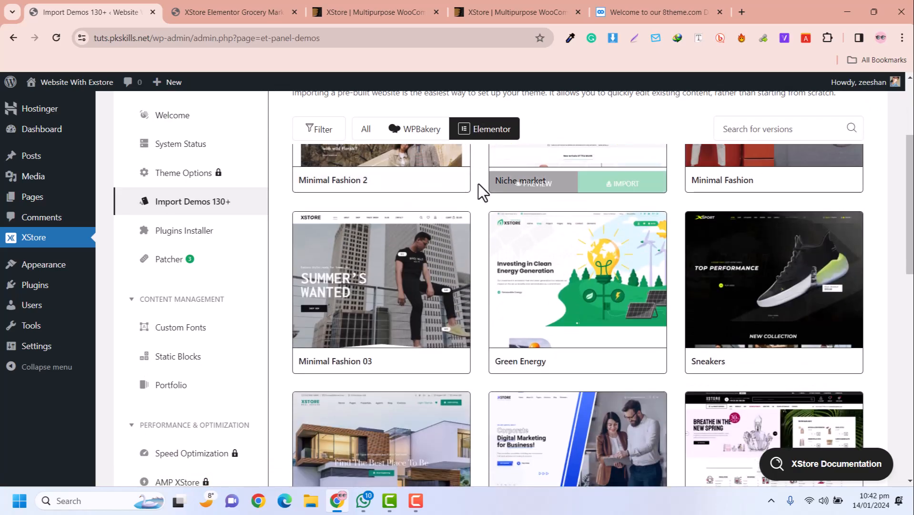
scroll(474, 222, up, 5)
scroll(474, 221, up, 4)
scroll(474, 222, down, 9)
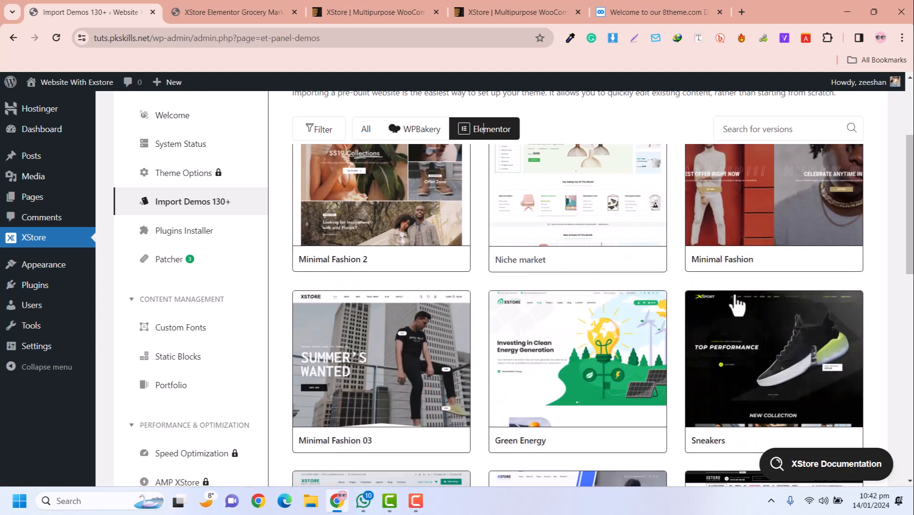
scroll(715, 300, down, 5)
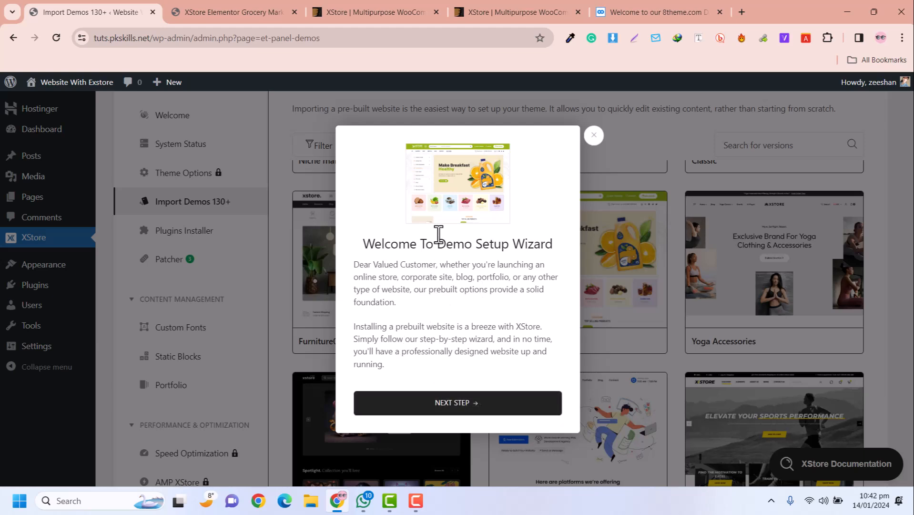
Create and use a child theme named XStore Child with xstore as parent template, and continue to the required plugins.
click(452, 408)
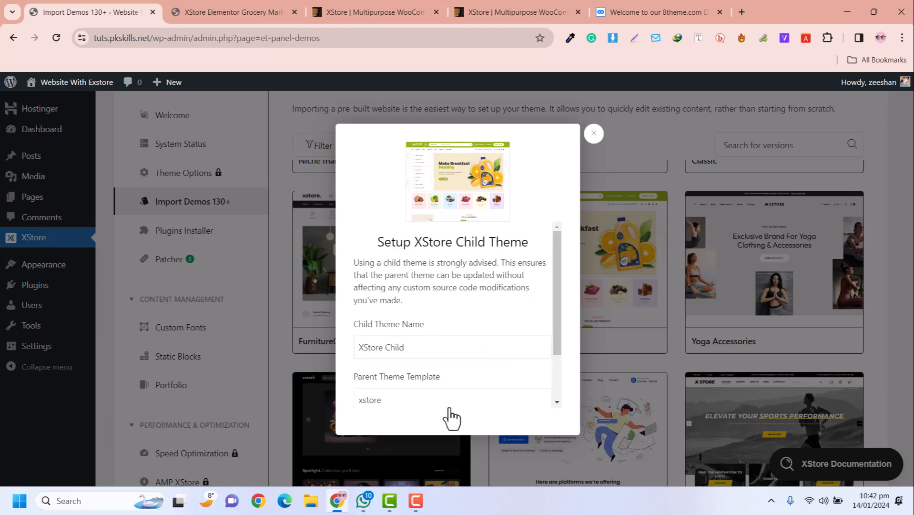
scroll(505, 296, down, 2)
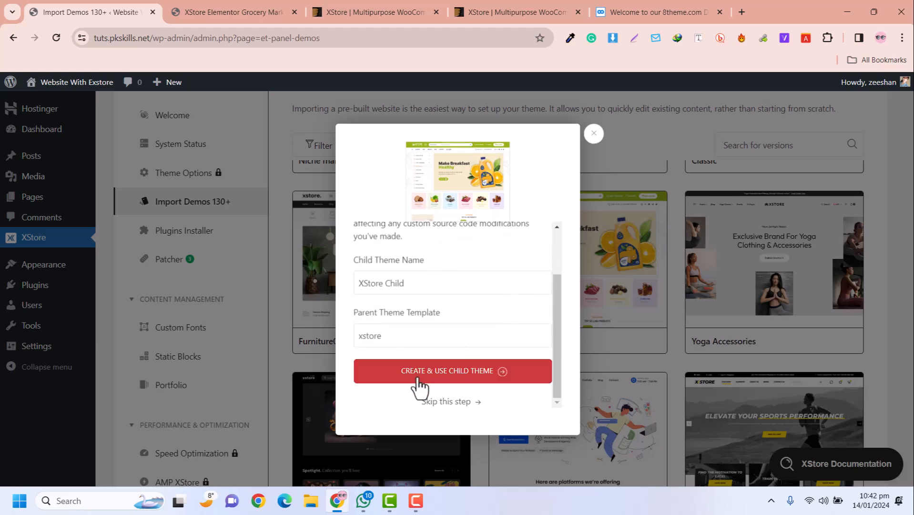
click(426, 377)
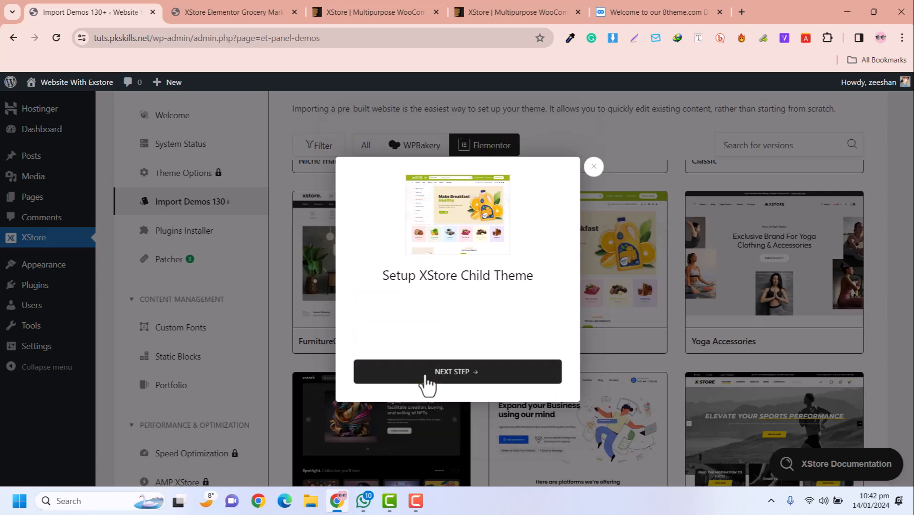
click(457, 372)
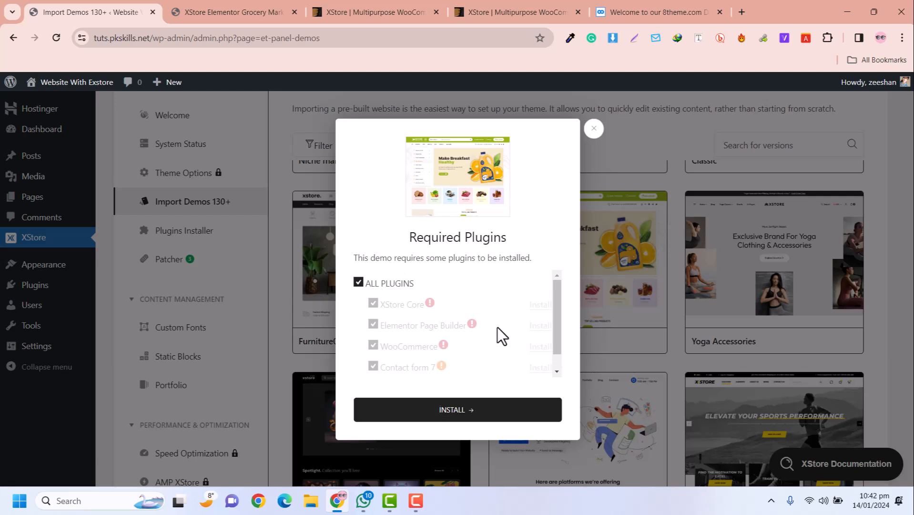
Install all plugins required by the demo, including XStore Core, Elementor Page Builder, WooCommerce, Contact form 7 and MC4WP.
scroll(498, 334, down, 1)
scroll(370, 304, up, 1)
scroll(468, 312, down, 1)
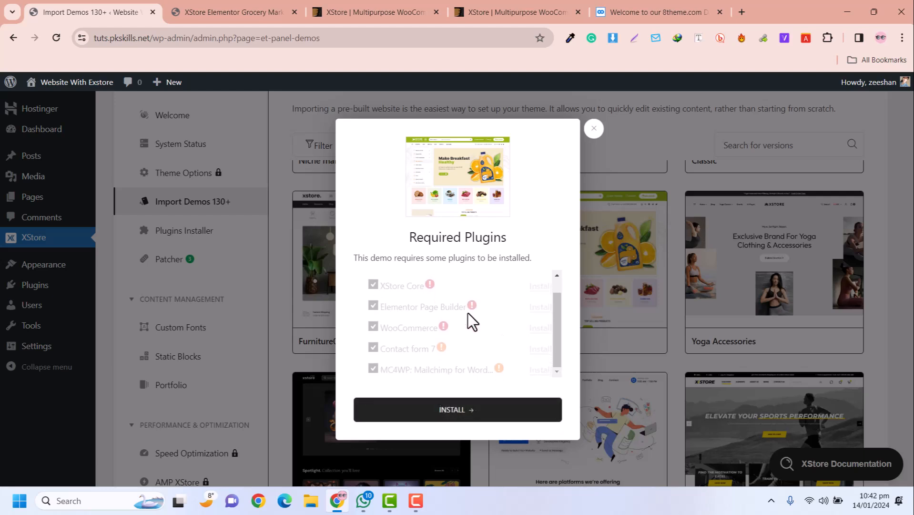
click(450, 414)
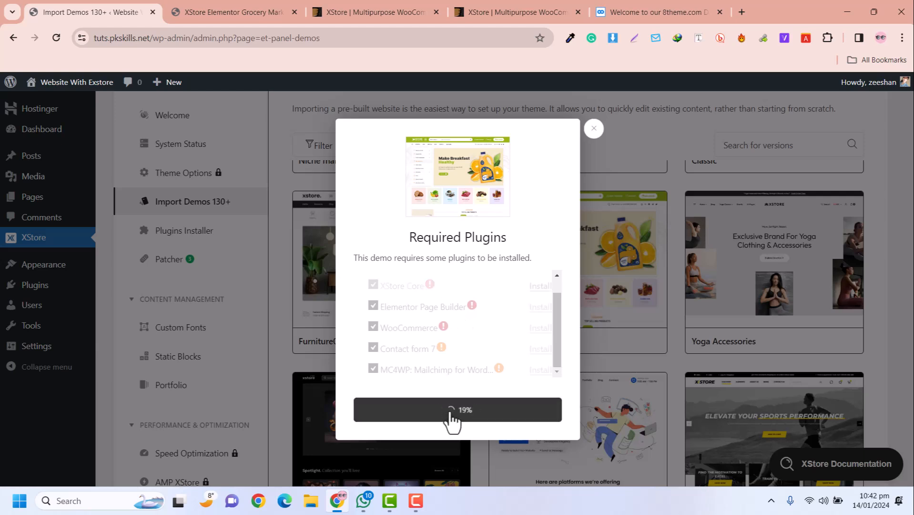
scroll(410, 305, up, 1)
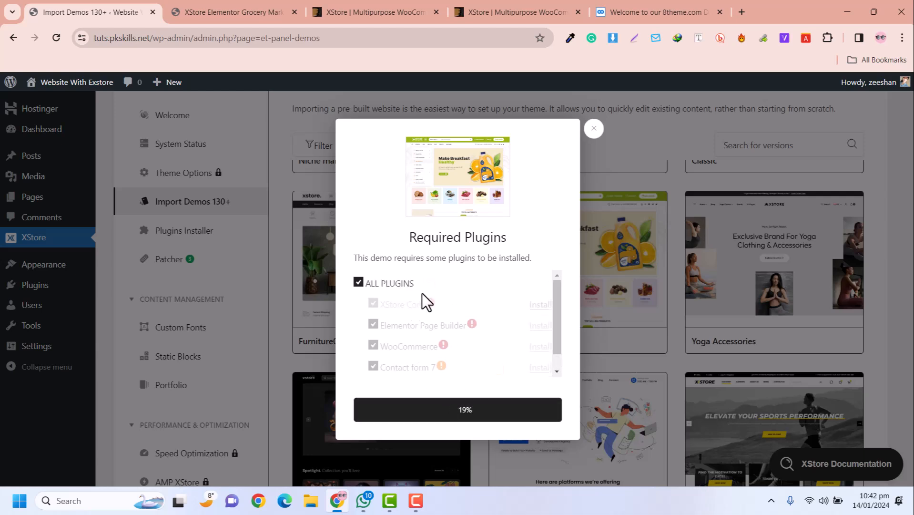
scroll(424, 295, down, 1)
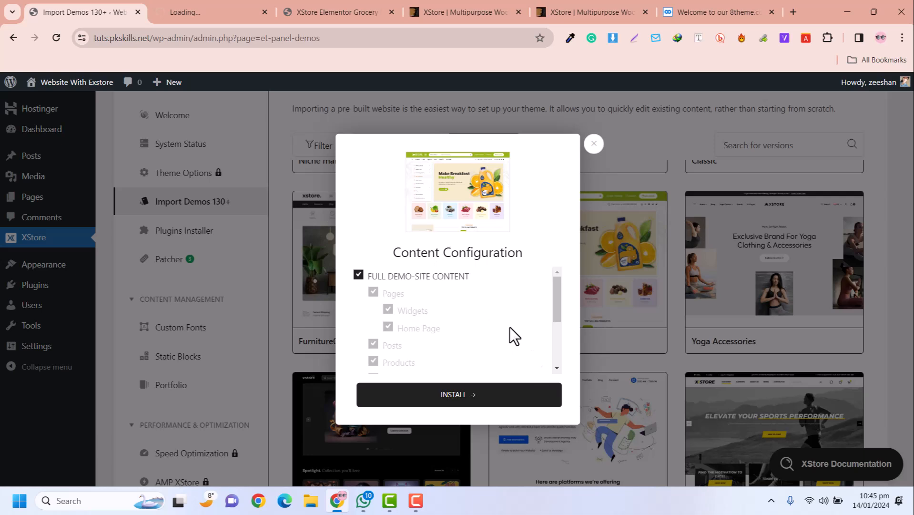
Review the Content Configuration list and install the full demo-site content for Grocery Market.
mouse_move(555, 299)
mouse_down()
mouse_move(554, 307)
mouse_move(555, 288)
mouse_move(551, 351)
mouse_move(569, 292)
mouse_up()
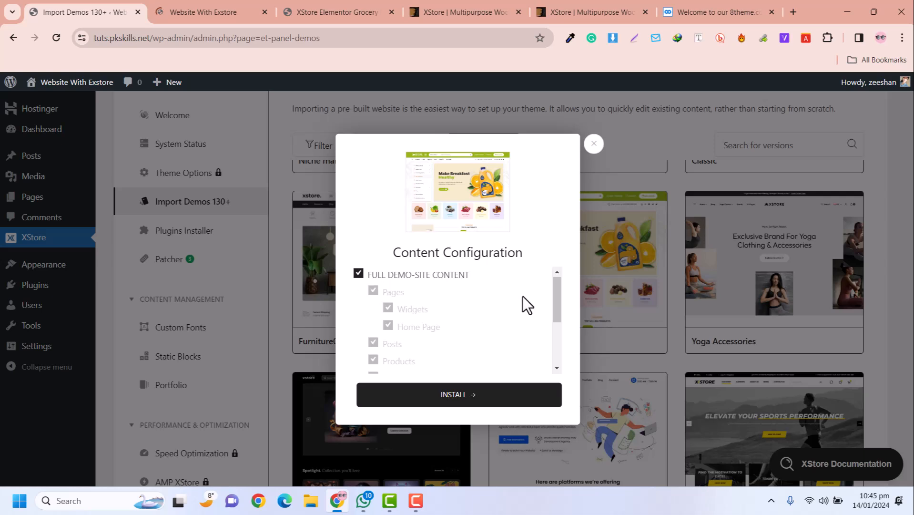
drag(554, 305, 553, 362)
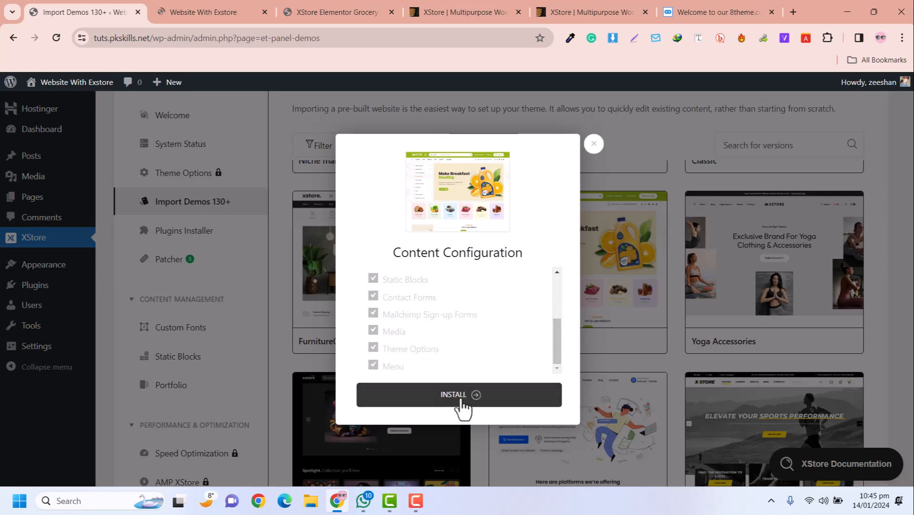
click(461, 402)
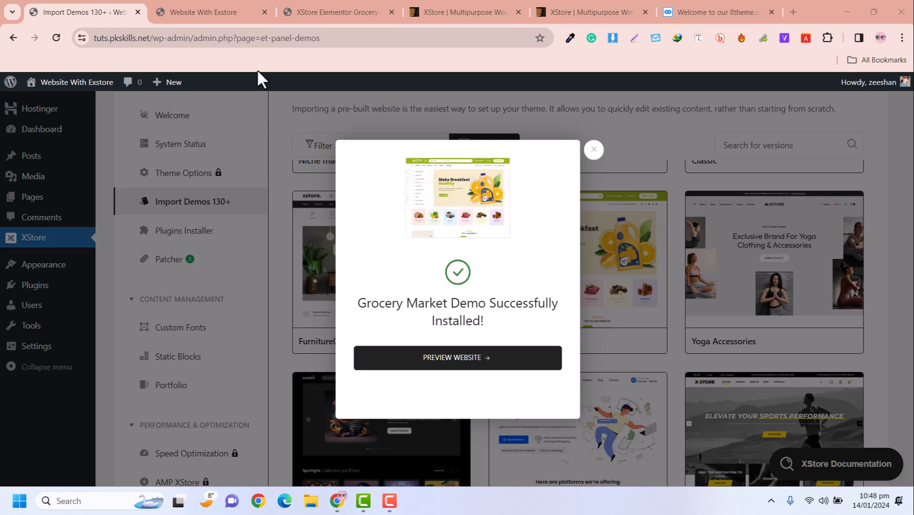
Preview the imported website and examine its home page and department menus, comparing it with the previously opened site tab.
click(452, 360)
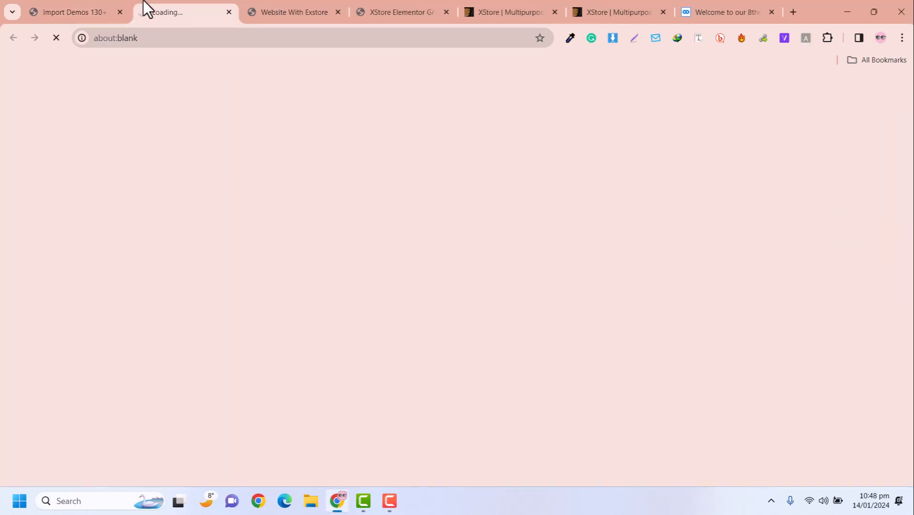
click(336, 14)
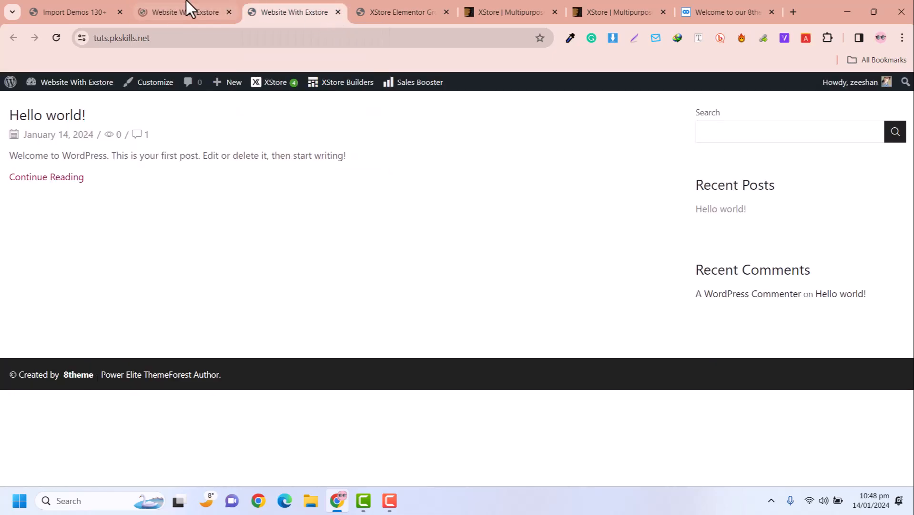
click(178, 1)
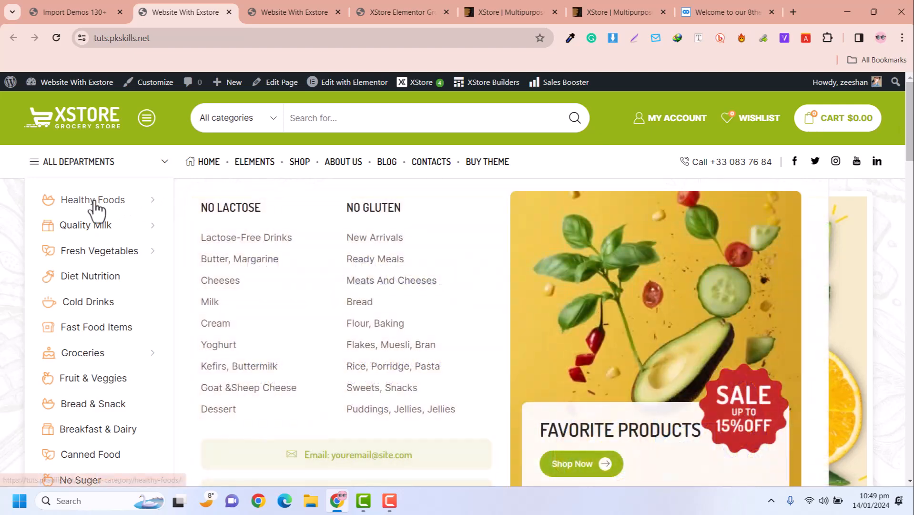
mouse_move(94, 230)
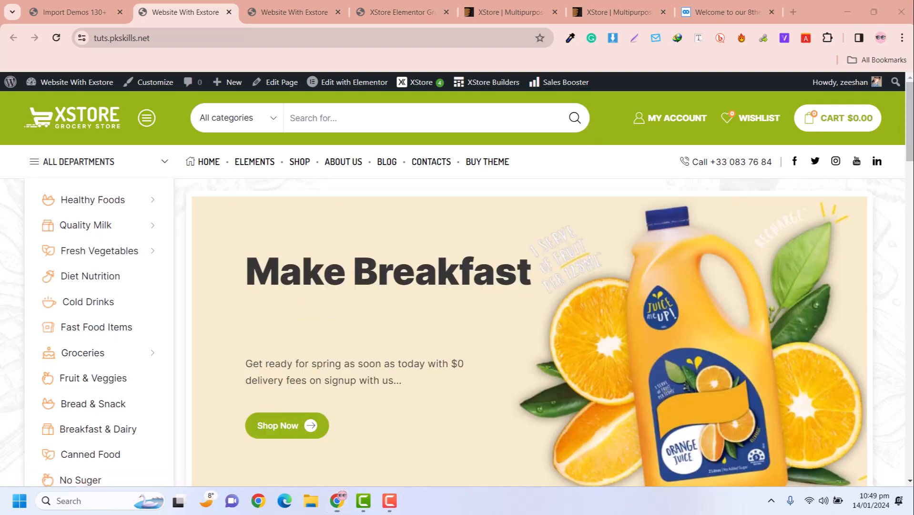
mouse_move(911, 141)
mouse_down()
mouse_move(909, 371)
mouse_move(896, 488)
mouse_move(907, 389)
mouse_move(909, 91)
mouse_up()
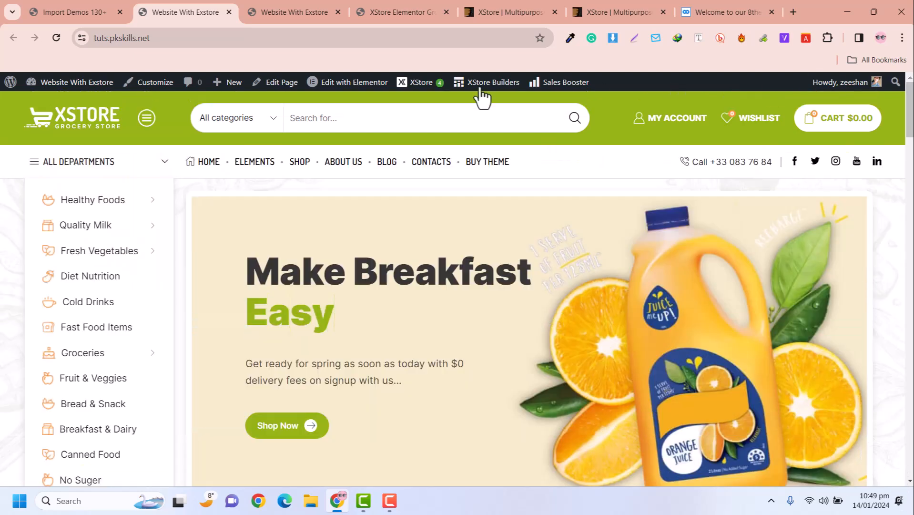
Open the site's Shop page in a new tab and examine its products and its price, status and brand filters.
right_click(294, 168)
click(319, 177)
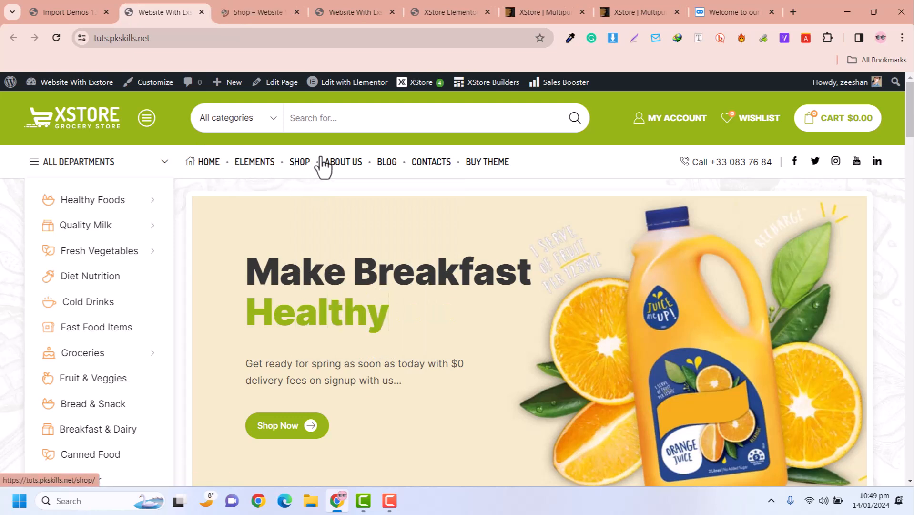
click(263, 8)
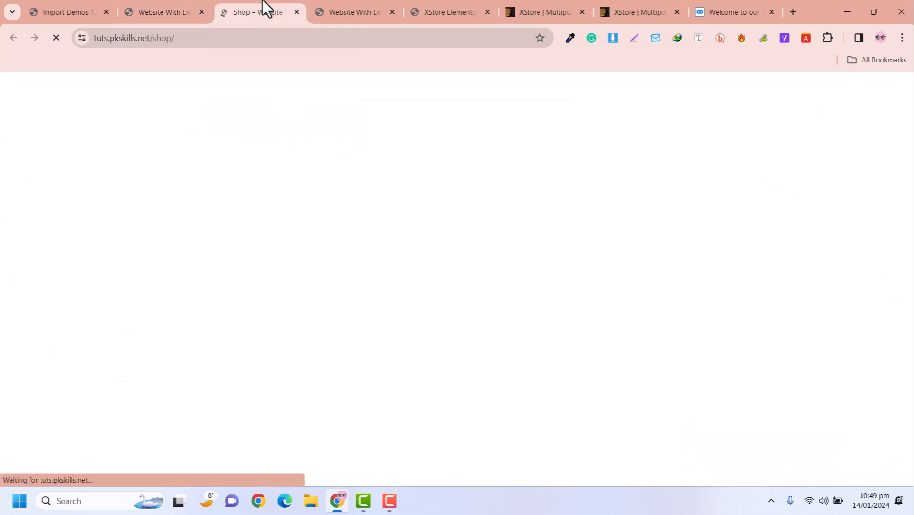
click(175, 8)
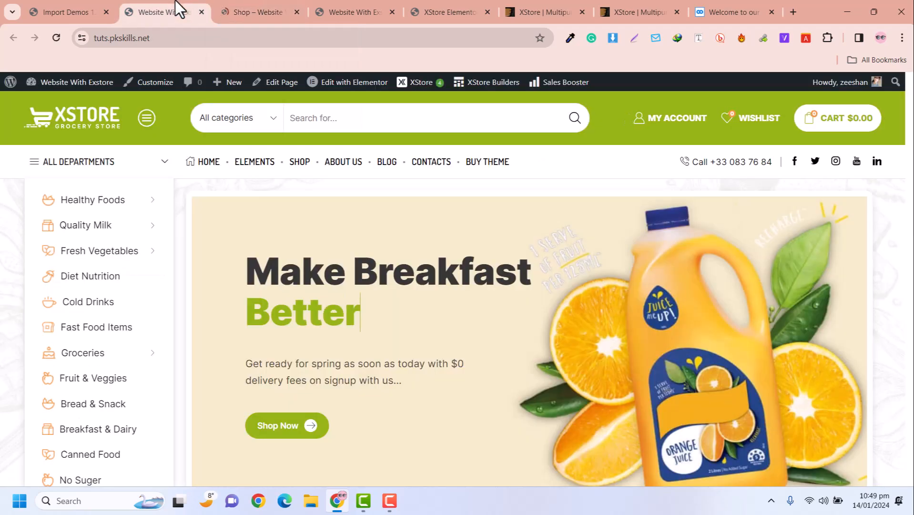
click(259, 1)
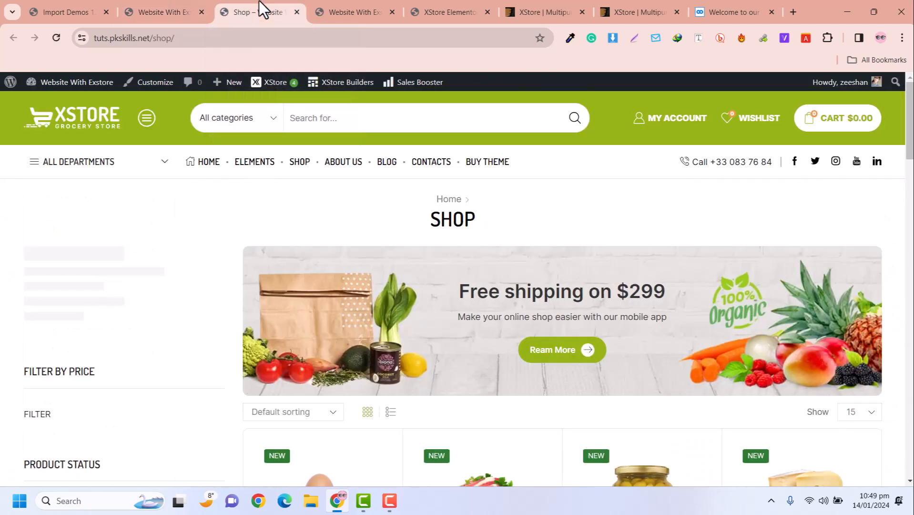
scroll(759, 209, down, 5)
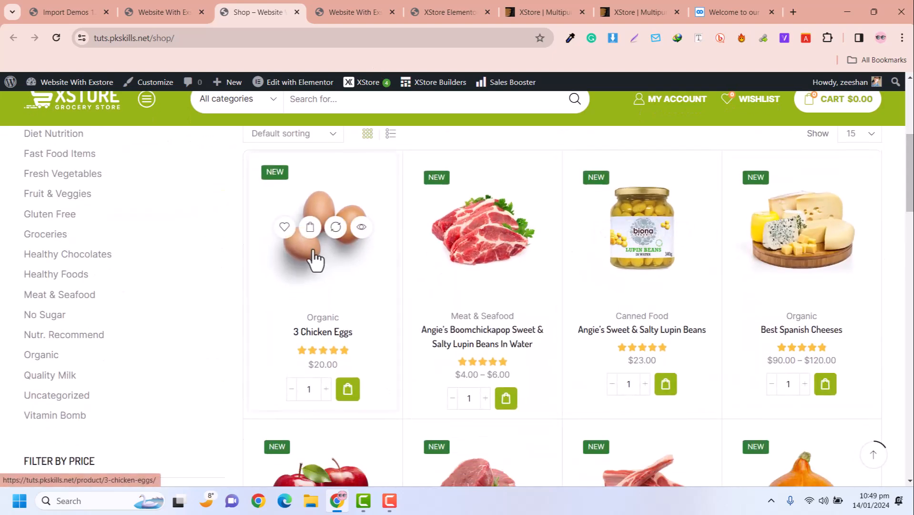
scroll(67, 265, down, 5)
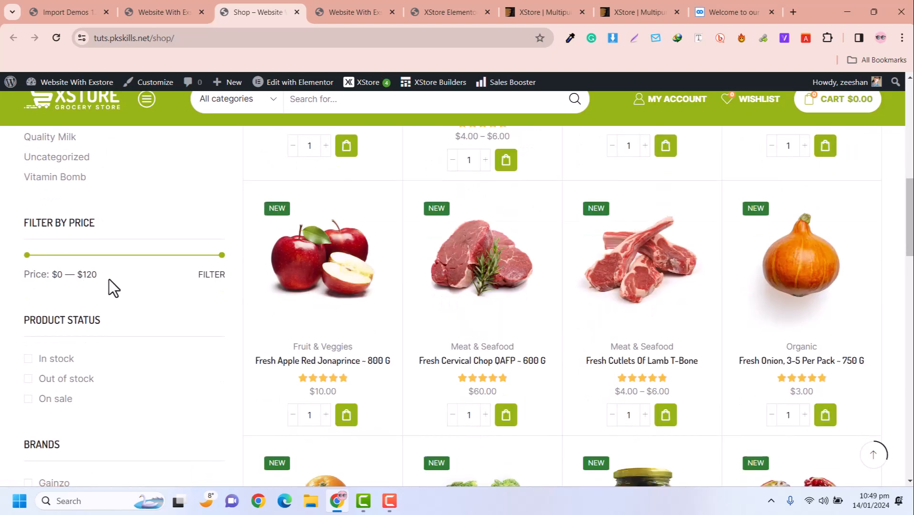
drag(29, 256, 116, 259)
scroll(94, 307, down, 8)
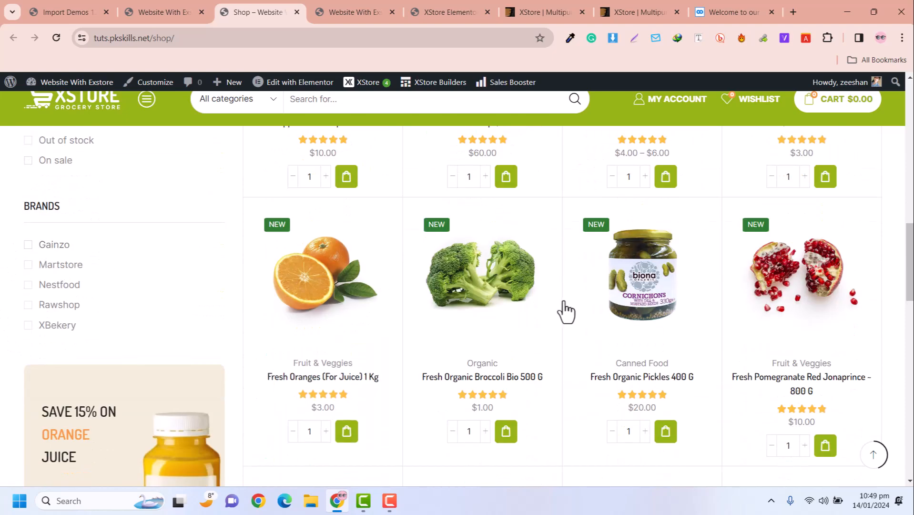
Examine the remaining Shop products and brand section, and review the site's About Us page.
scroll(664, 302, down, 10)
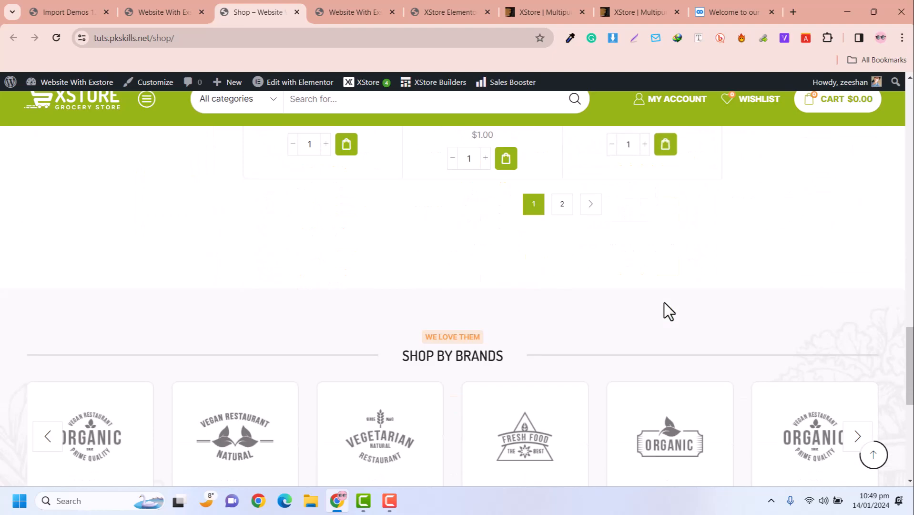
scroll(665, 302, up, 10)
scroll(666, 302, up, 10)
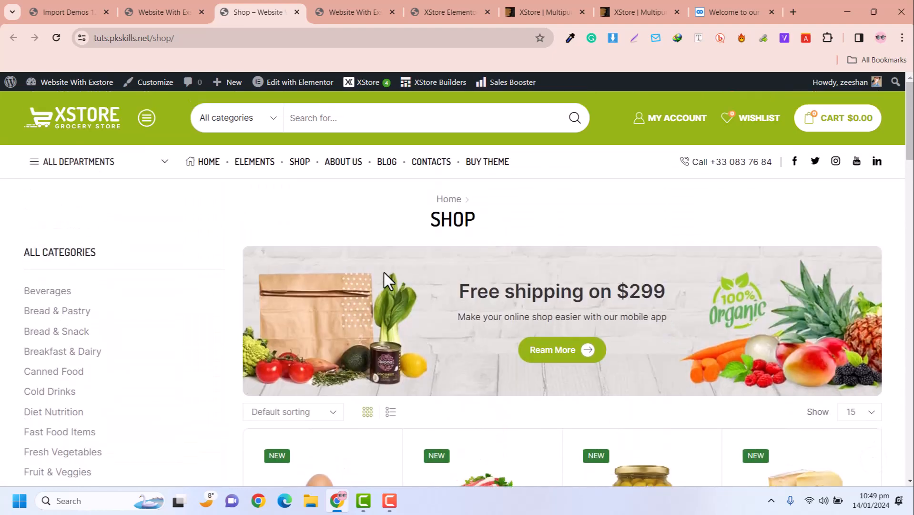
click(346, 157)
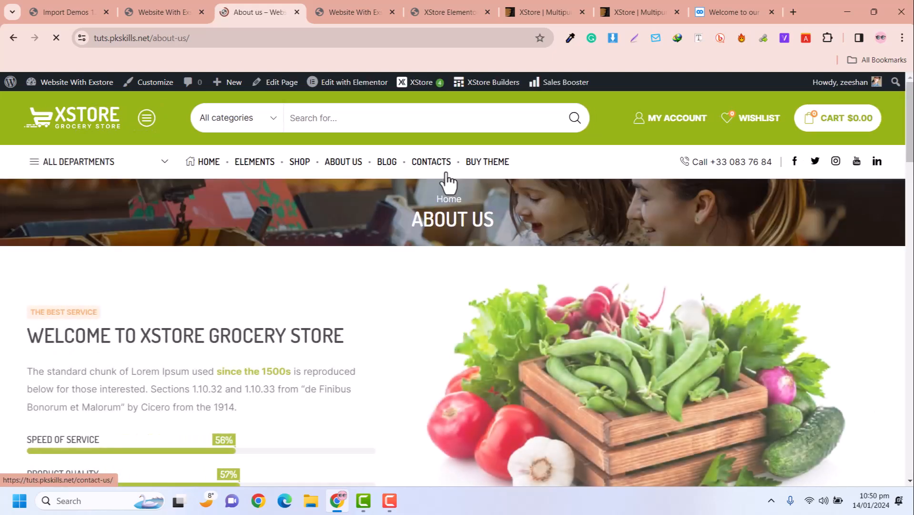
drag(906, 153, 910, 439)
scroll(876, 259, up, 6)
scroll(878, 259, up, 15)
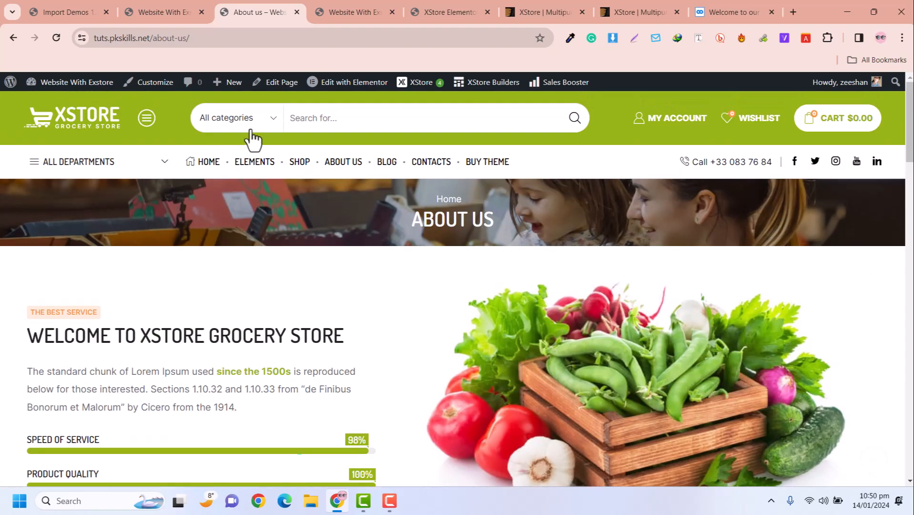
Examine the XStore entries in the site's admin bar, including the Theme Options categories and XStore Builders.
mouse_move(366, 90)
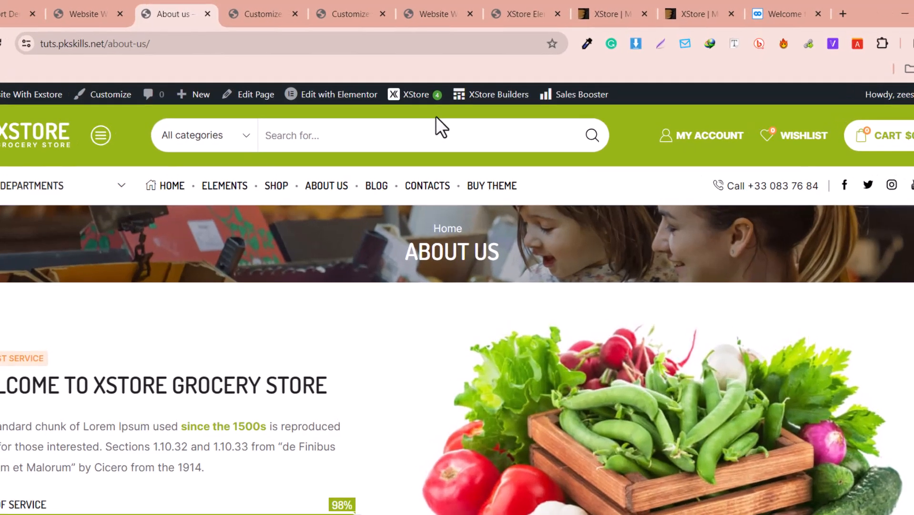
mouse_move(412, 82)
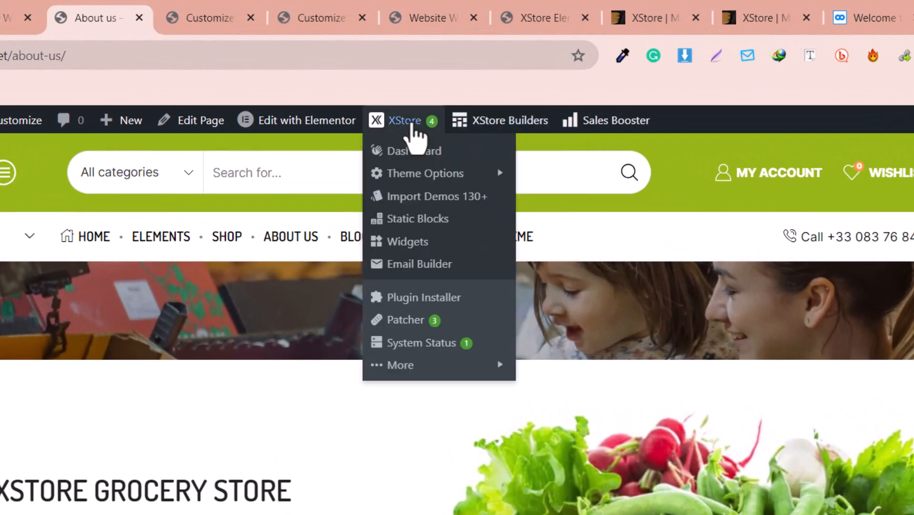
mouse_move(413, 174)
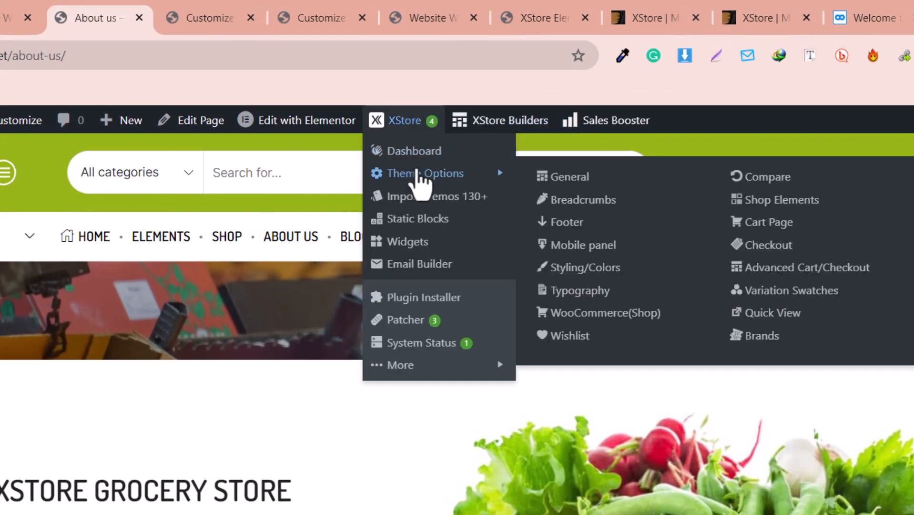
mouse_move(478, 134)
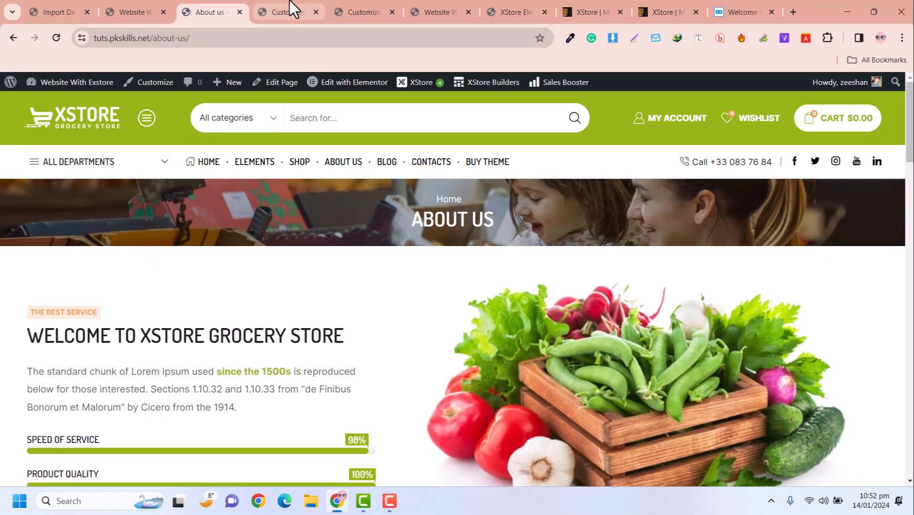
Switch to the Header Builder in the customizer and review the Main Header and Logo settings.
click(265, 9)
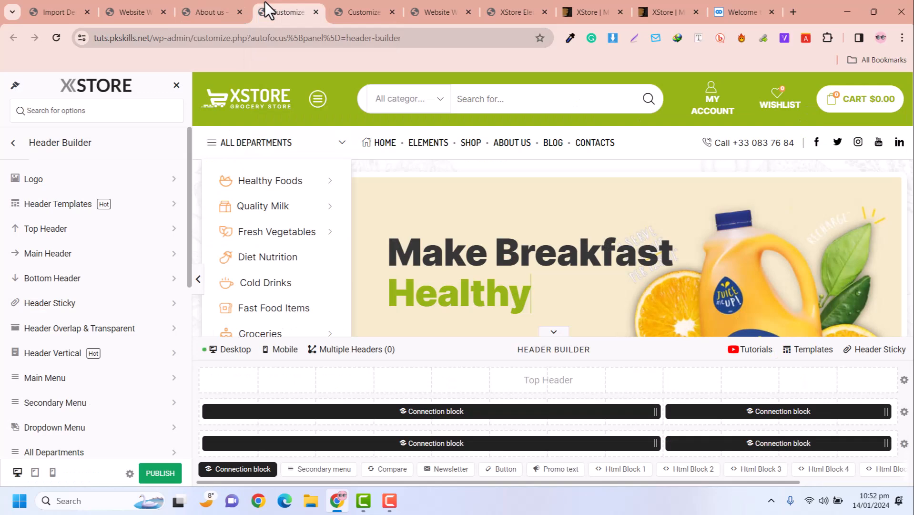
mouse_move(326, 193)
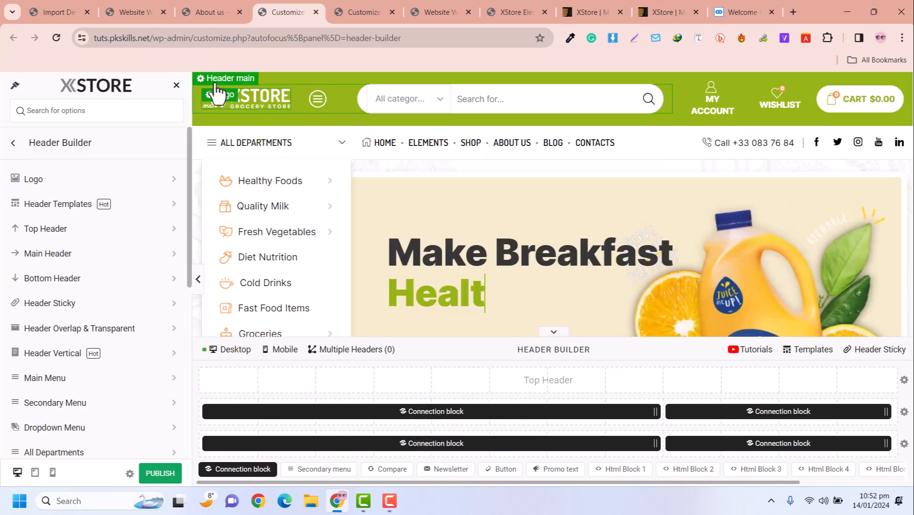
click(225, 80)
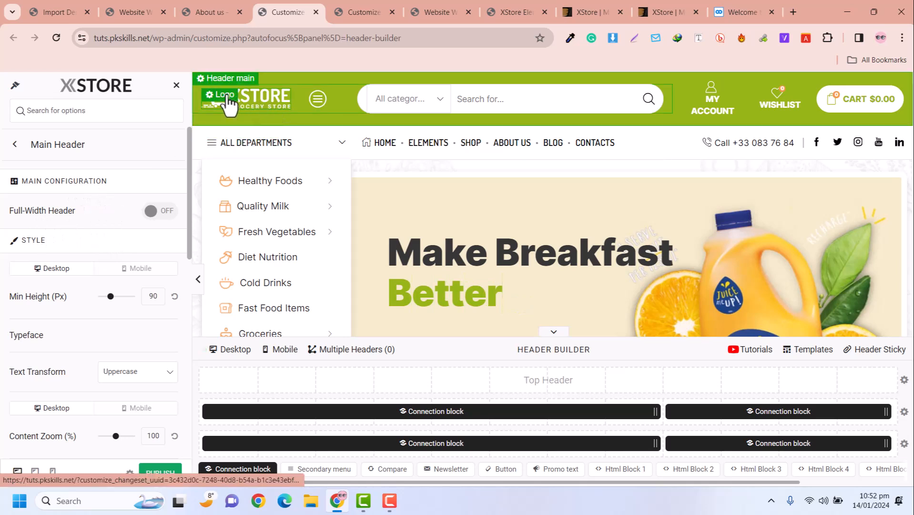
click(225, 95)
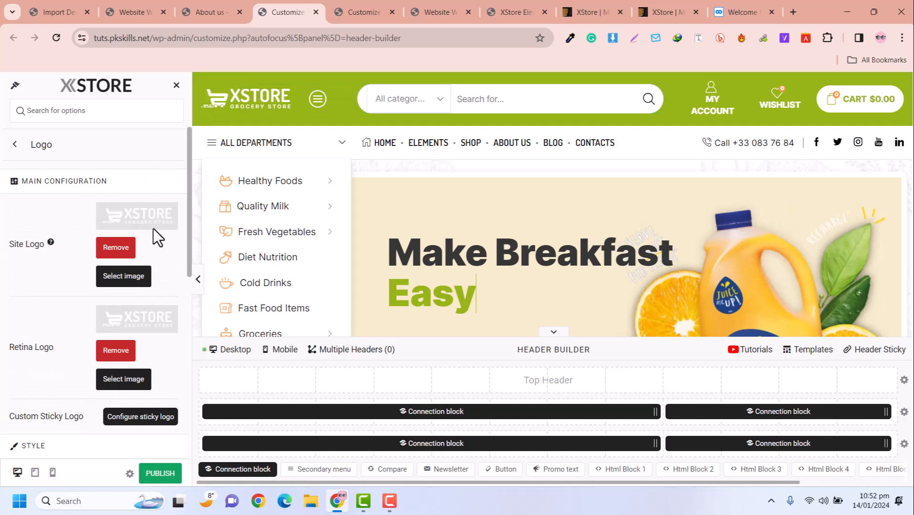
Try the right-side type for the header's mobile menu, preview the opened menu, and restore the left-side type.
click(327, 109)
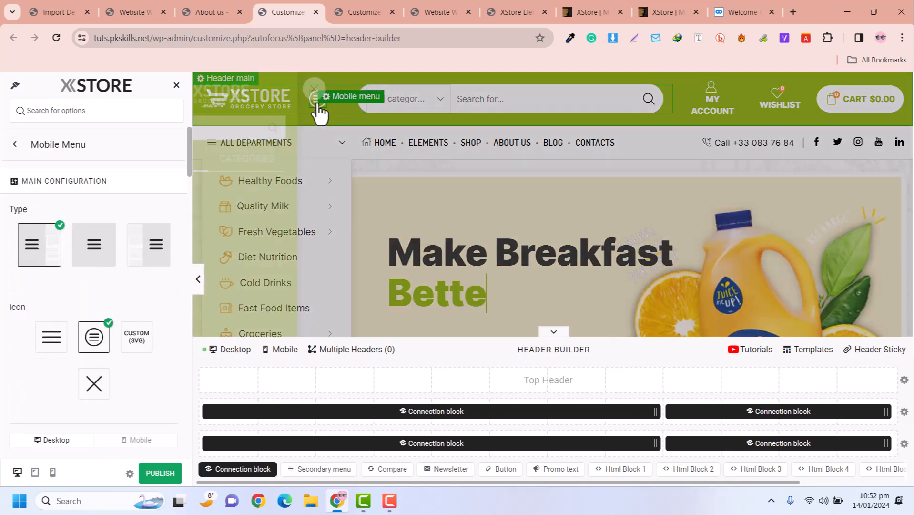
click(316, 105)
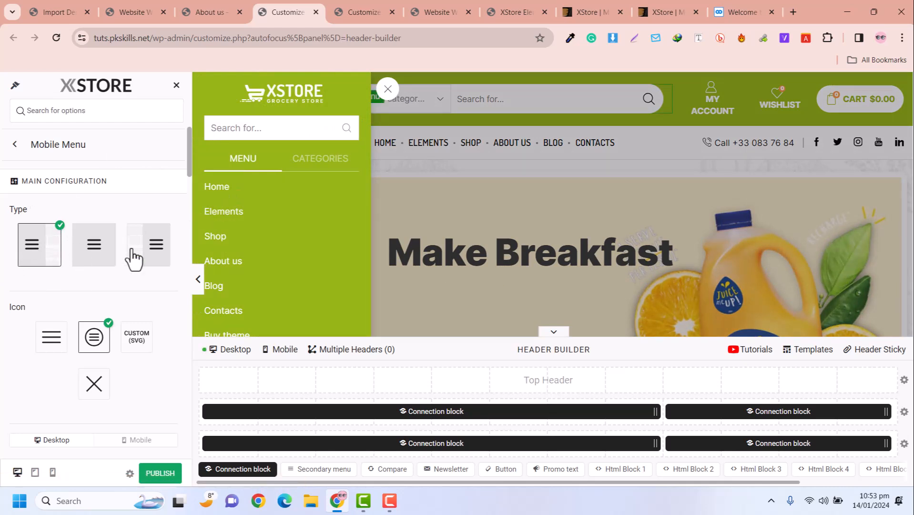
click(157, 253)
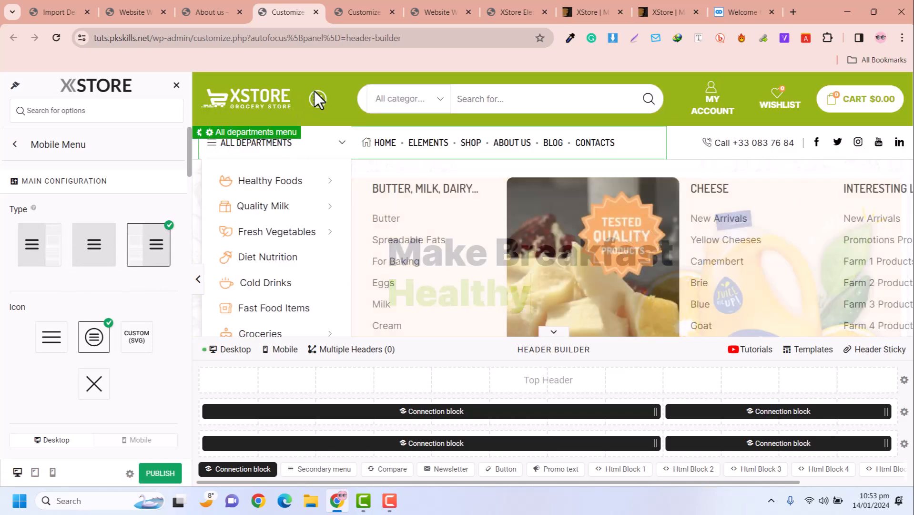
click(317, 101)
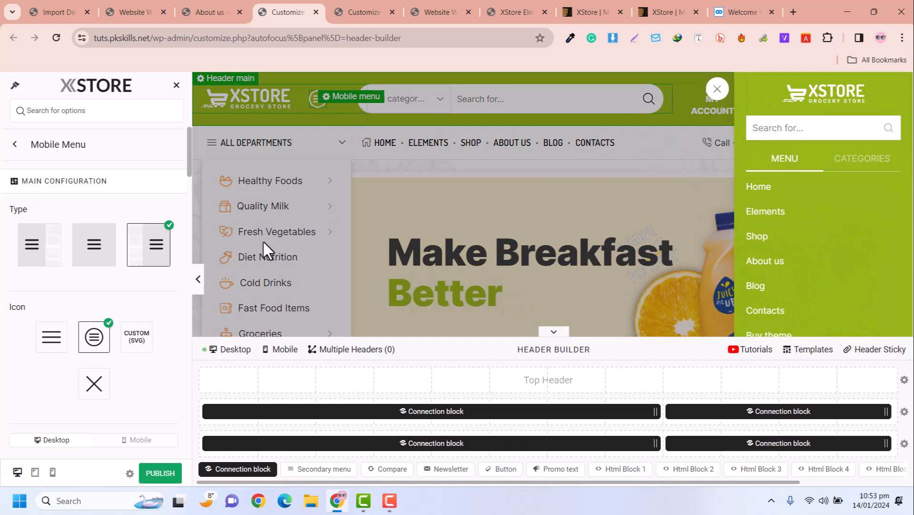
click(717, 88)
click(44, 265)
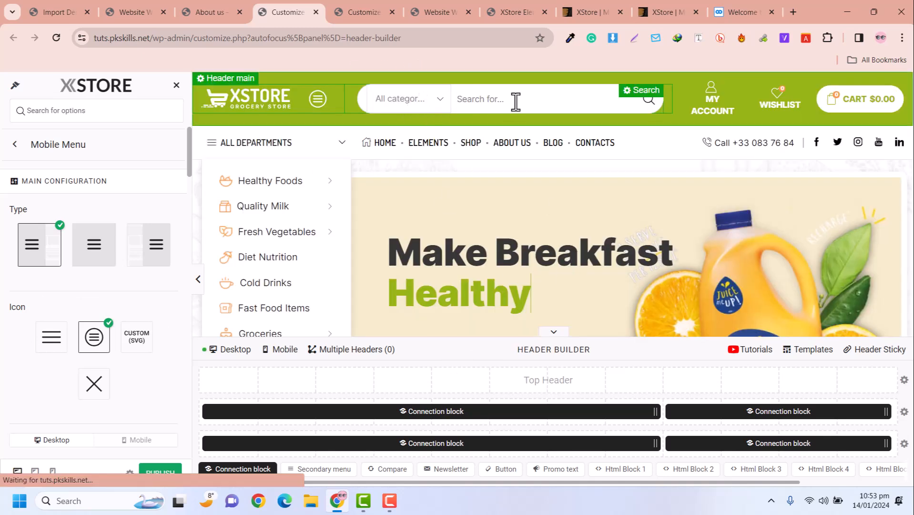
Set the header search placeholder to "Search Products" and review the search result options.
click(650, 92)
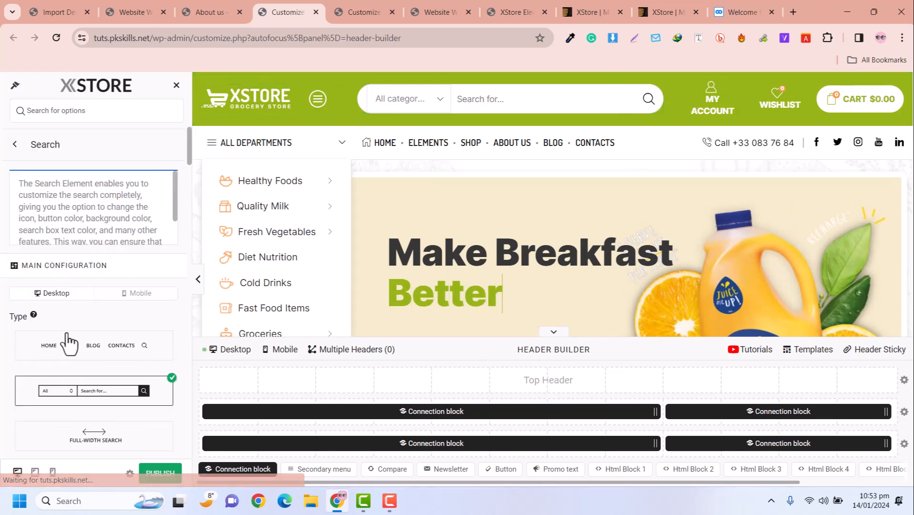
scroll(70, 275, down, 3)
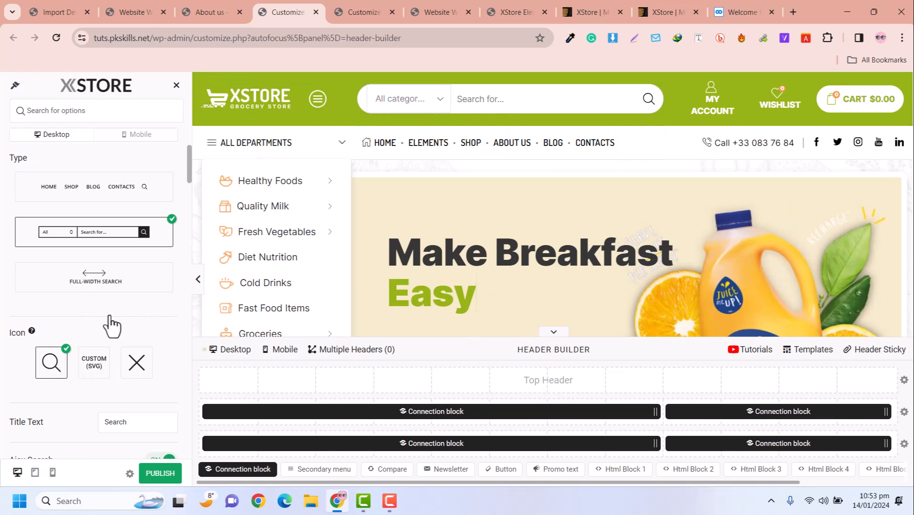
scroll(119, 337, down, 2)
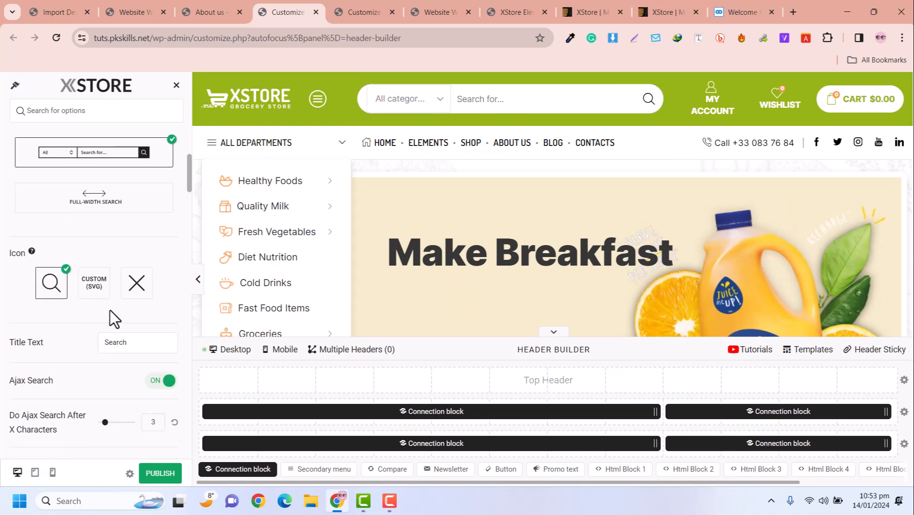
click(137, 343)
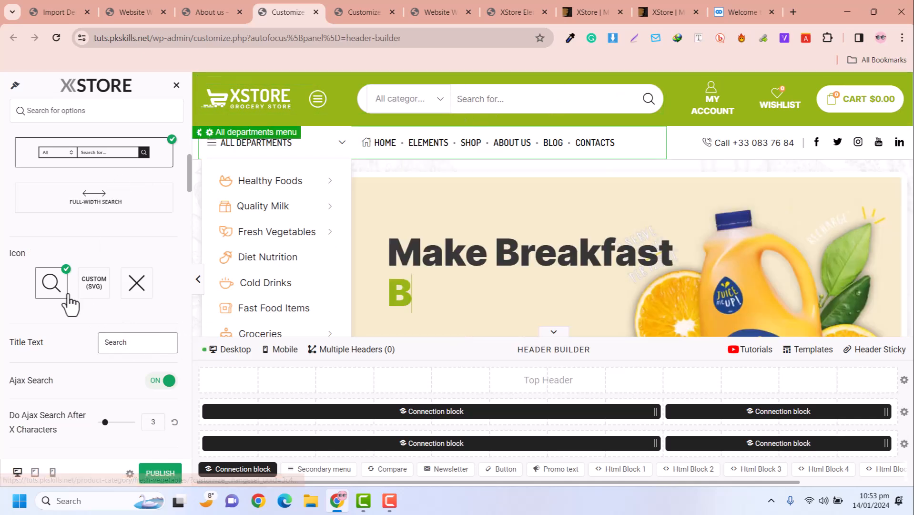
scroll(87, 274, down, 3)
click(153, 349)
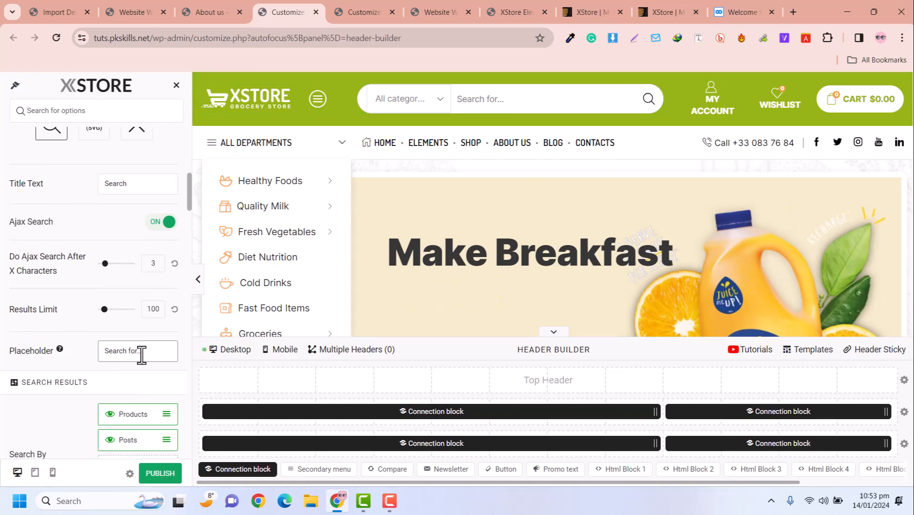
key(ctrl+a)
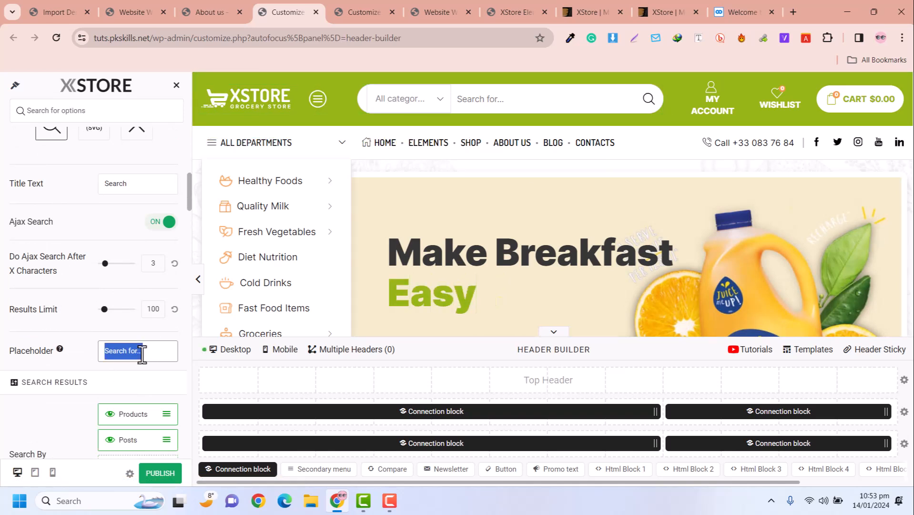
text(Search)
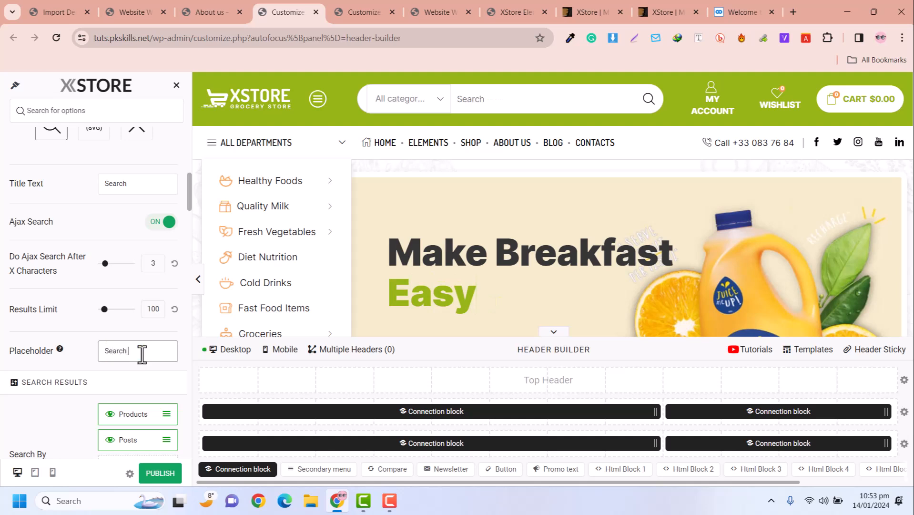
text( Products)
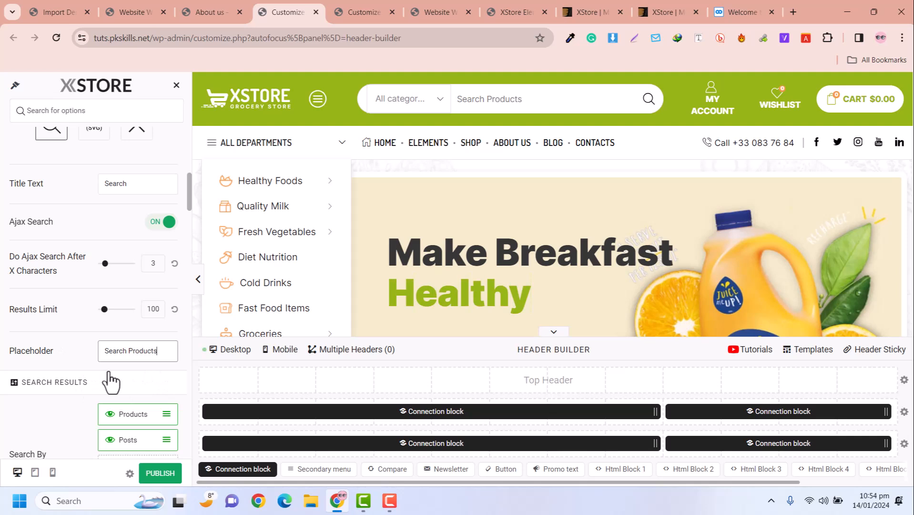
scroll(109, 386, down, 3)
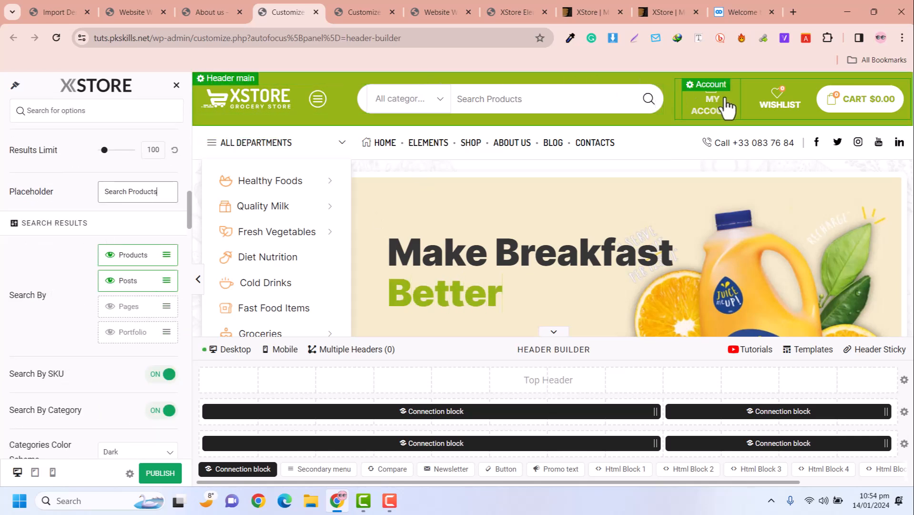
View the header's Account settings, try the Cart style with the icon after the text, and restore the first style.
click(712, 97)
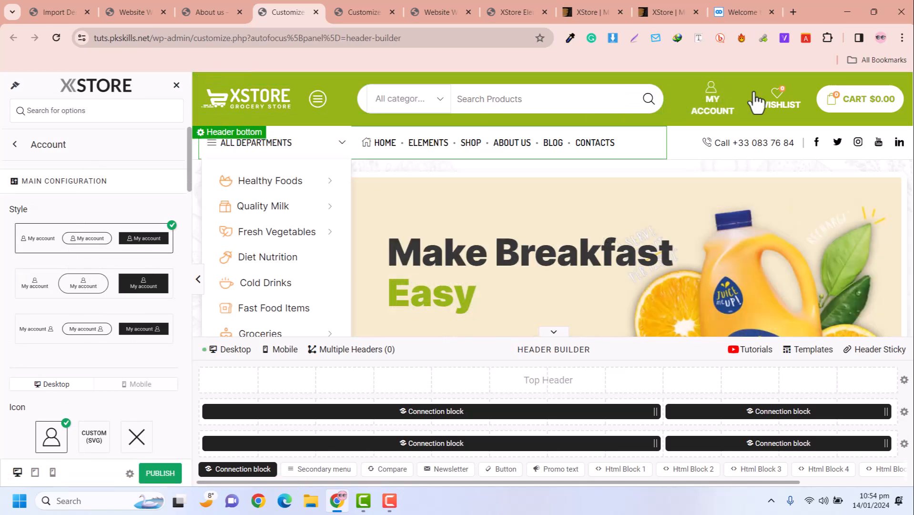
click(838, 98)
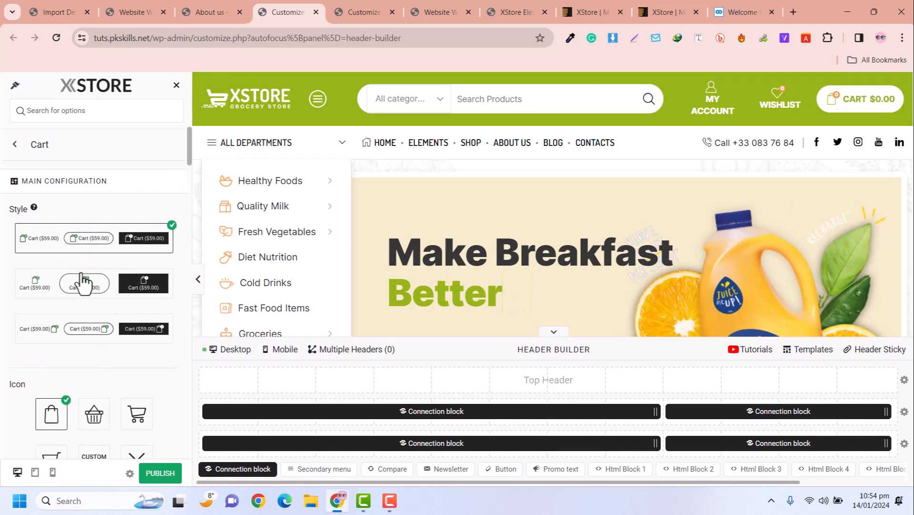
click(84, 337)
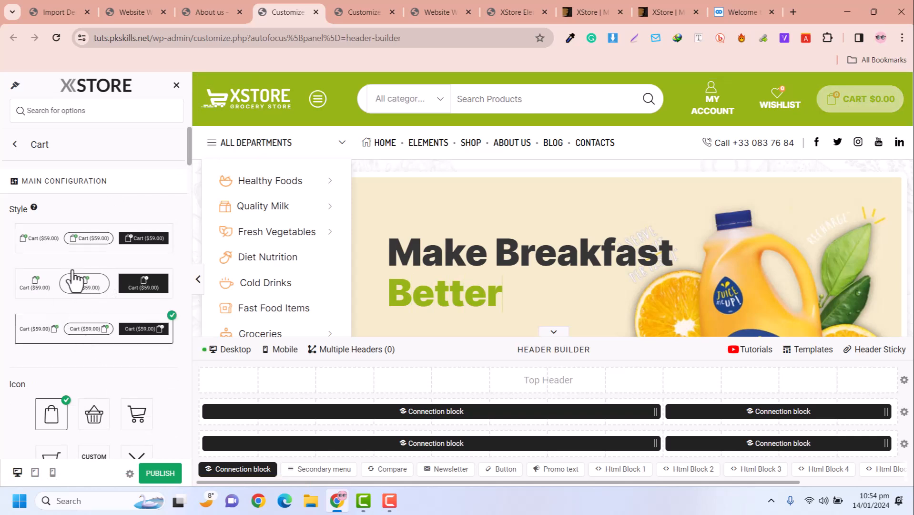
click(96, 246)
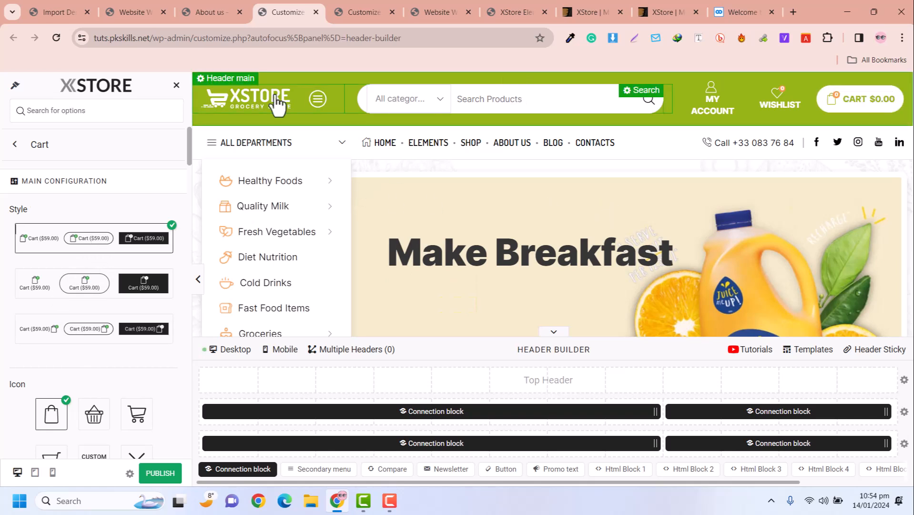
Enable Full-Width Header for the Main Header and preview it with the customizer settings collapsed.
click(242, 85)
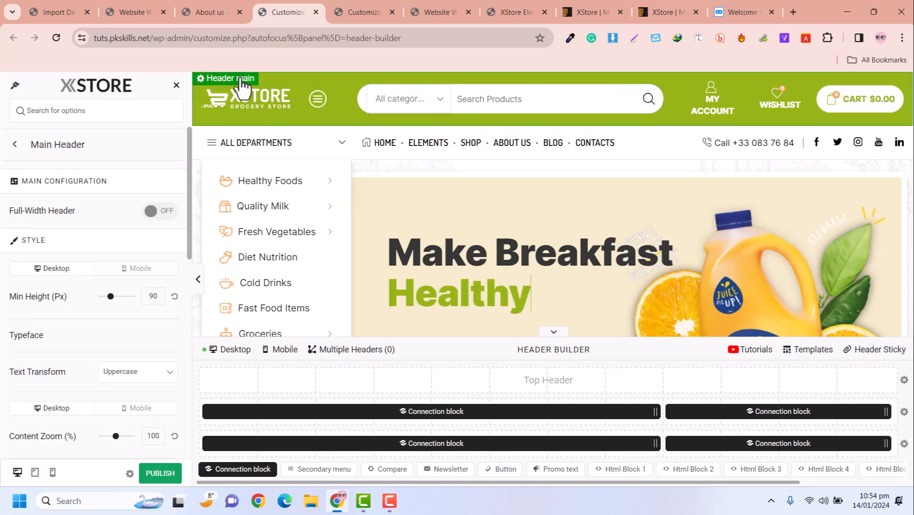
click(157, 211)
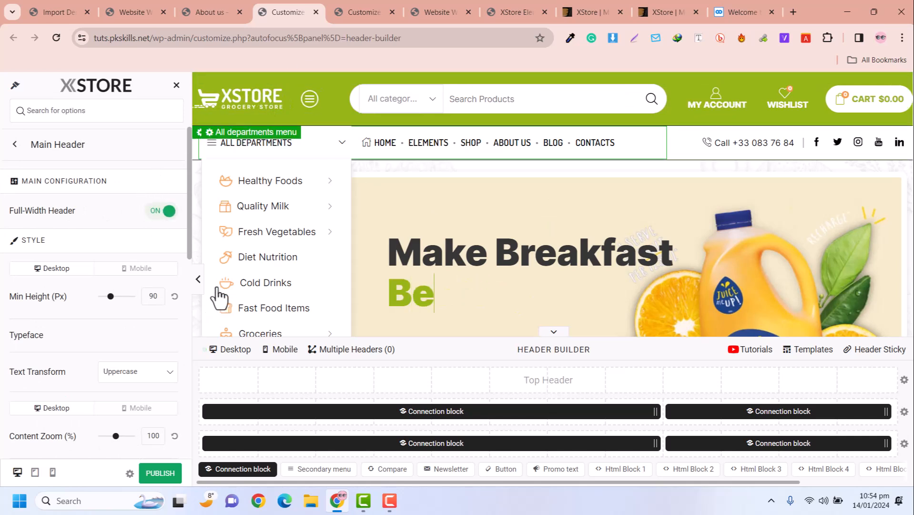
click(197, 280)
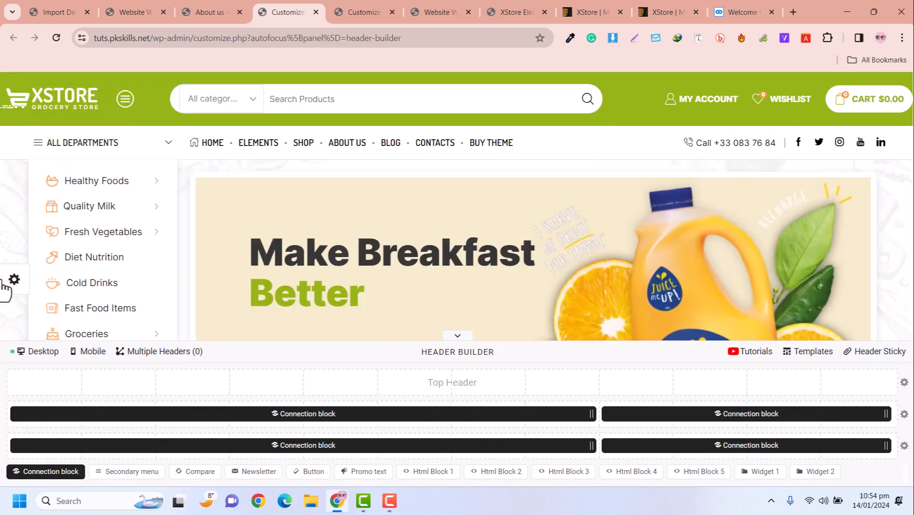
click(19, 285)
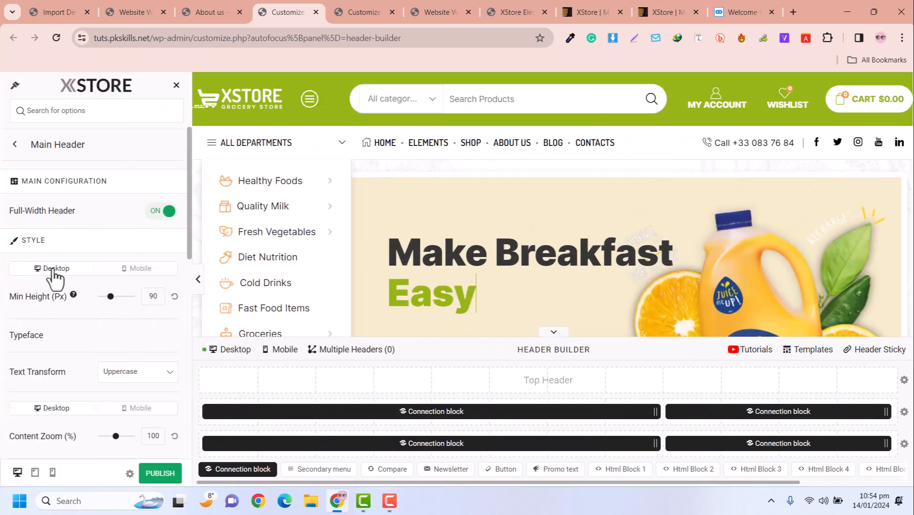
click(198, 280)
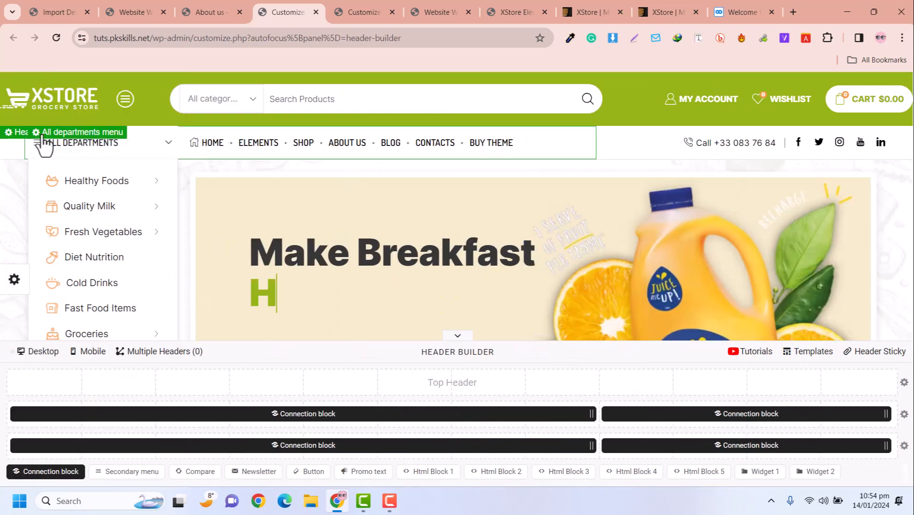
Expand the customizer settings, try a lower minimum height for the Main Header, and restore it to 90 px.
click(7, 288)
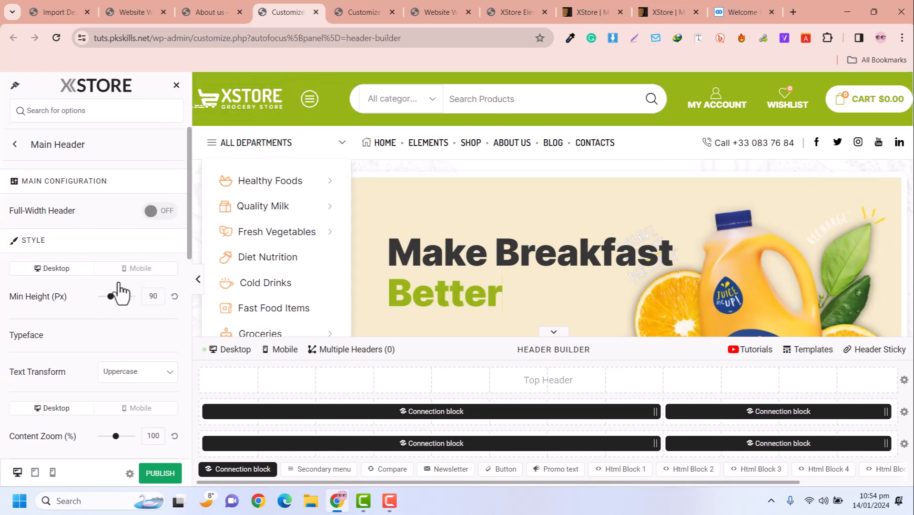
mouse_move(110, 299)
mouse_down()
mouse_move(124, 299)
mouse_move(110, 297)
mouse_up()
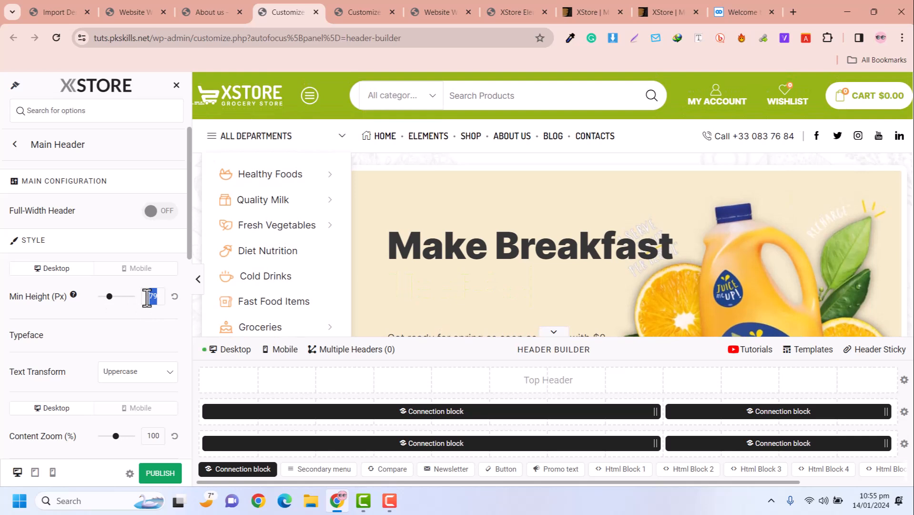
text(90)
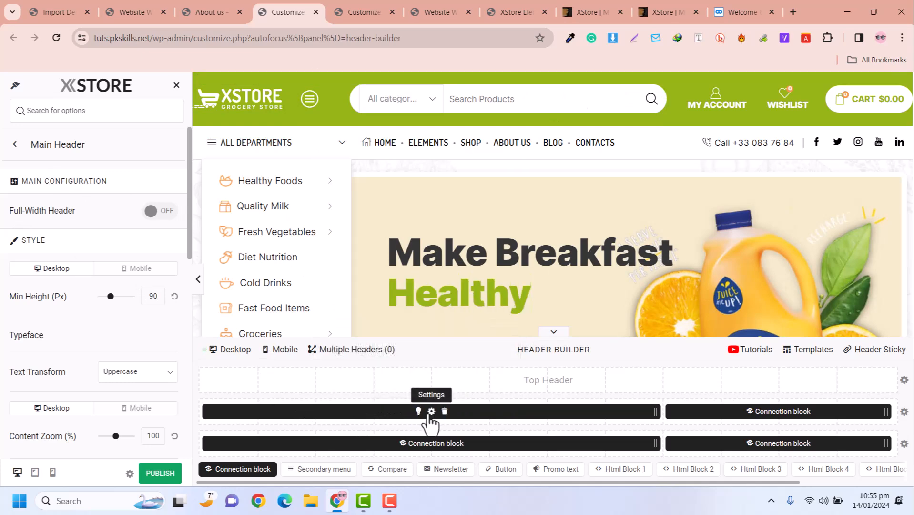
View the Mobile Menu settings through the main header's first connection block and close the block's popup.
click(430, 412)
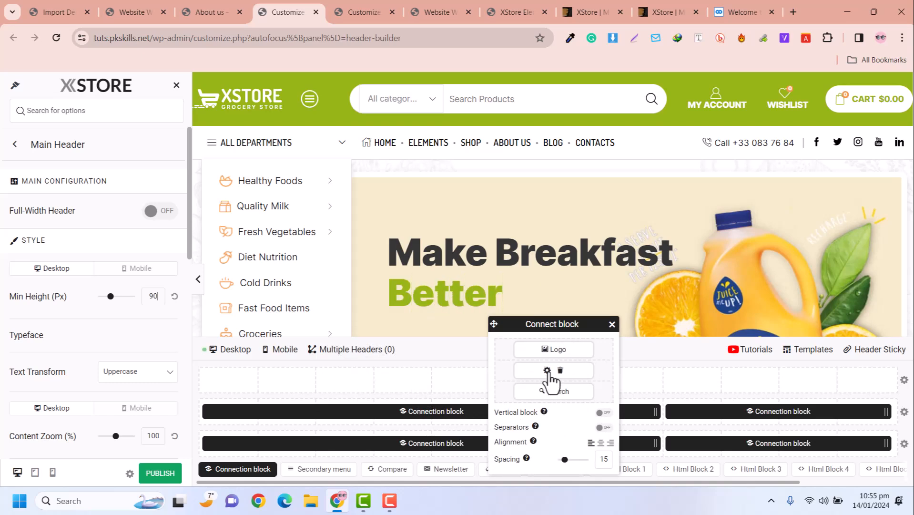
click(547, 370)
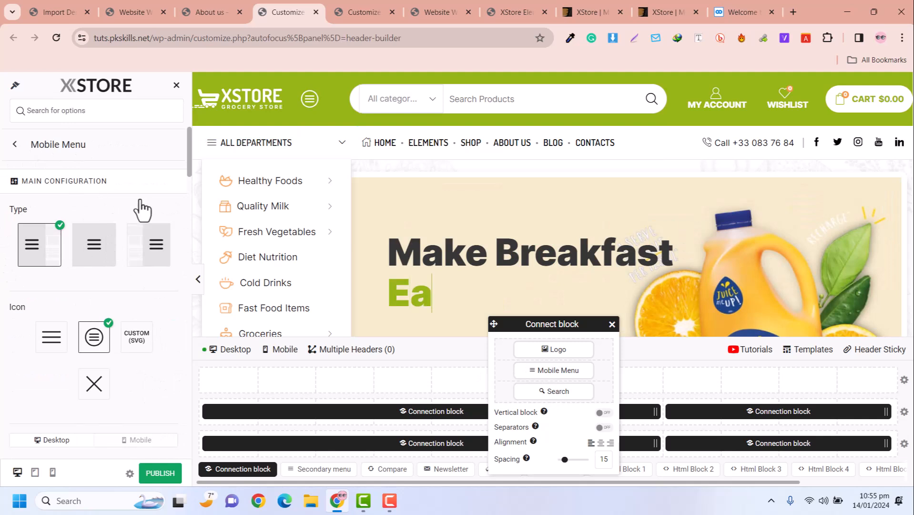
click(612, 325)
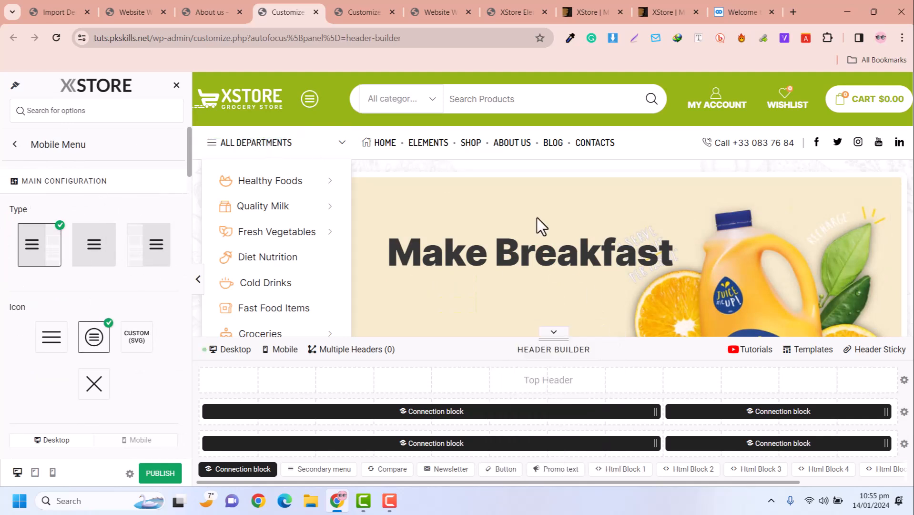
Try black as the Main Header's background color, set it to bright green #58bc00 instead, and preview the header.
scroll(141, 275, down, 10)
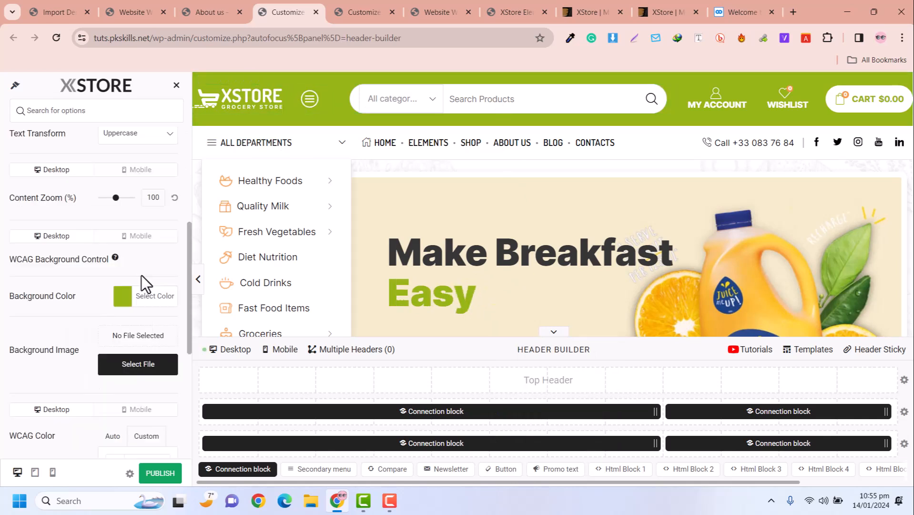
click(162, 304)
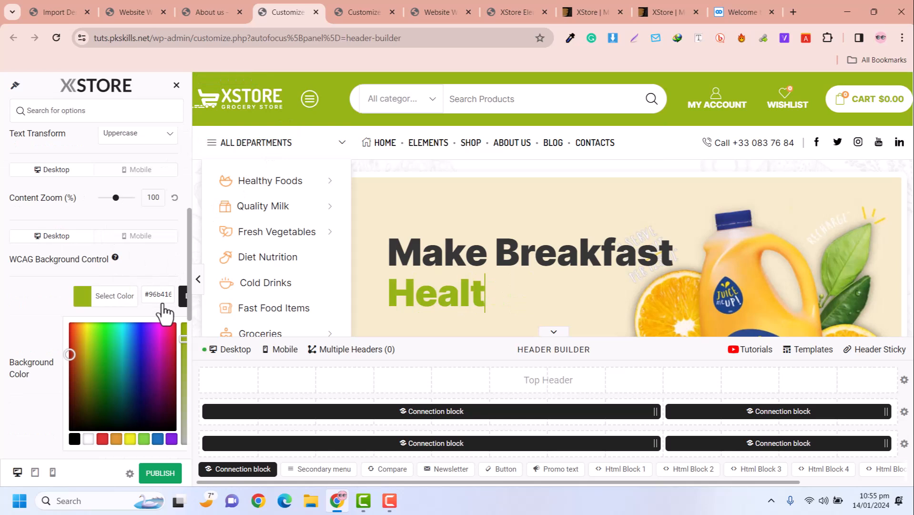
click(78, 423)
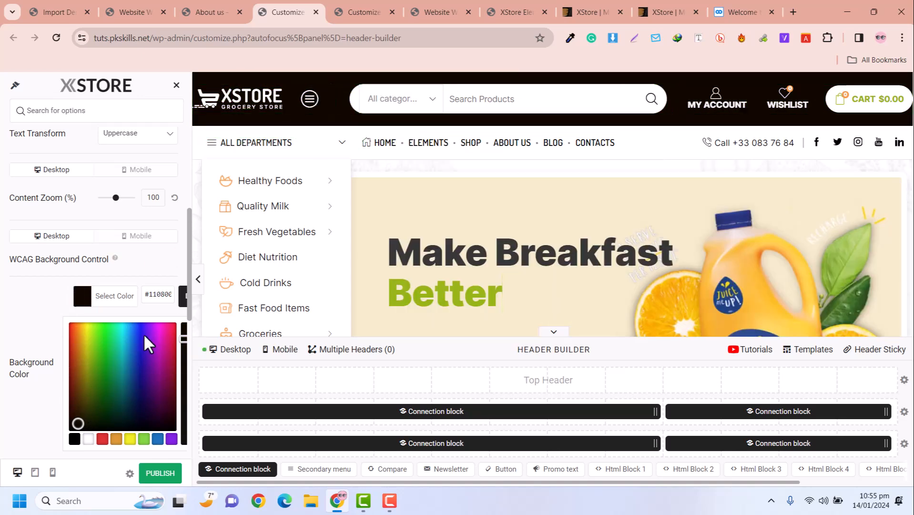
click(118, 299)
click(146, 299)
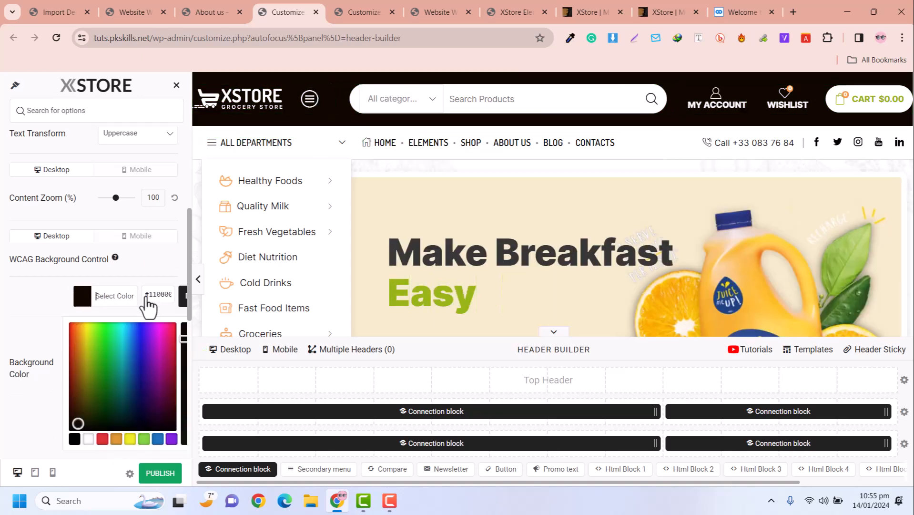
click(96, 349)
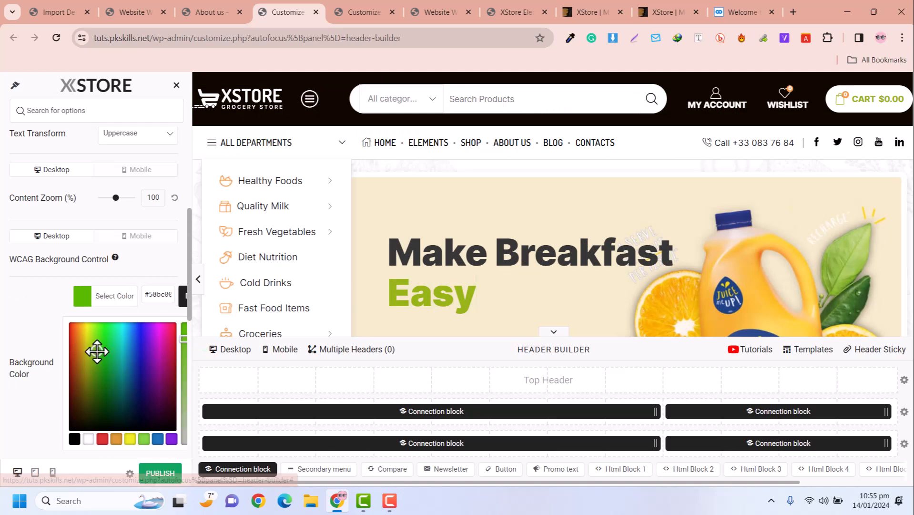
click(47, 288)
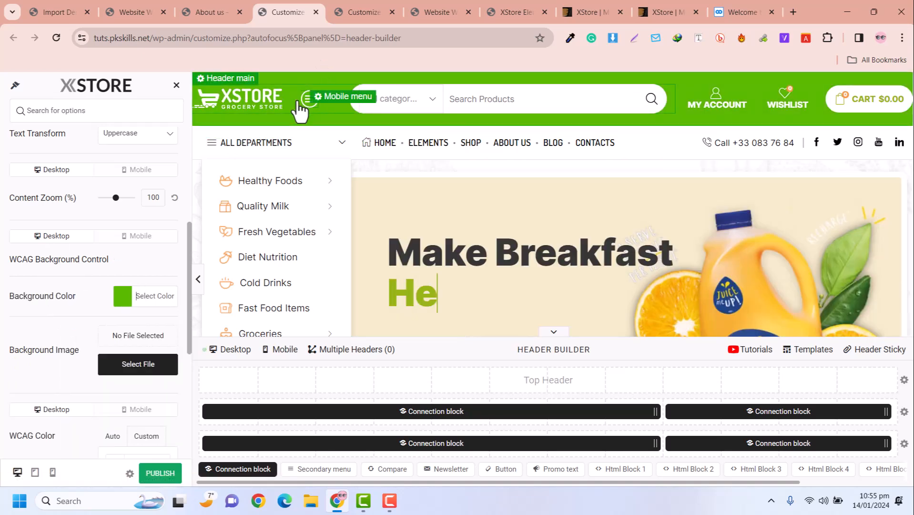
scroll(716, 97, down, 1)
scroll(103, 319, down, 2)
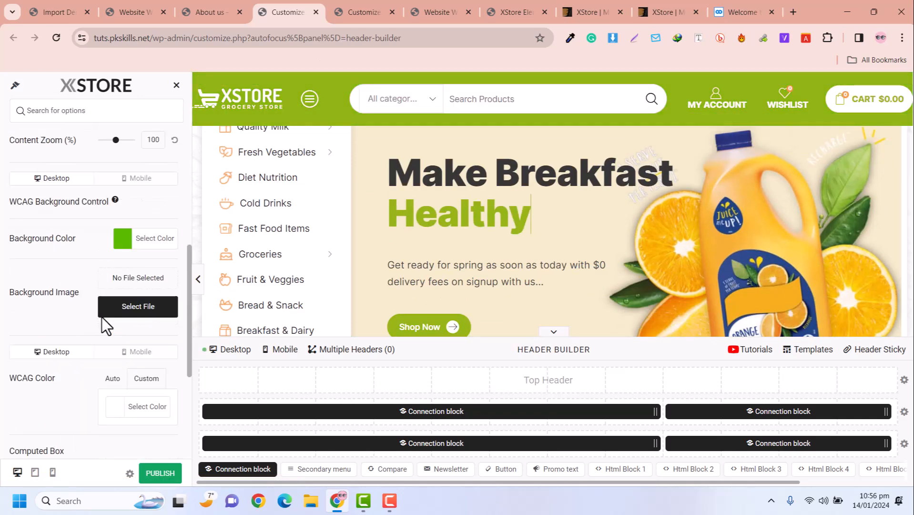
scroll(445, 234, up, 2)
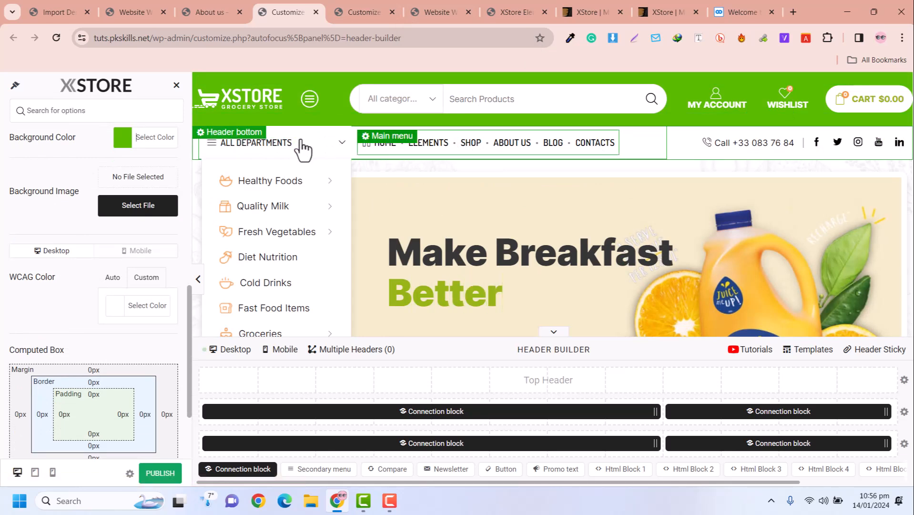
Open the Main Menu settings, try the arrow and overline menu styles, and restore the dot-separated style.
click(389, 141)
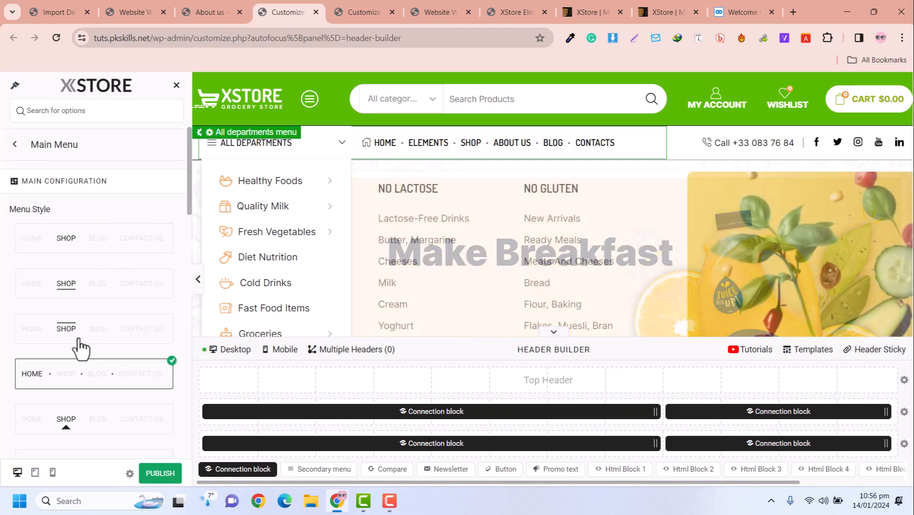
scroll(73, 272, down, 2)
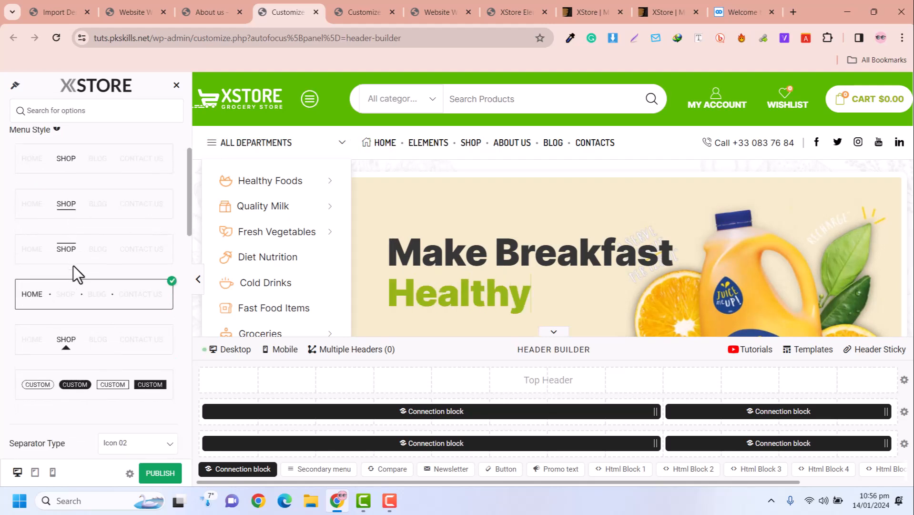
click(76, 345)
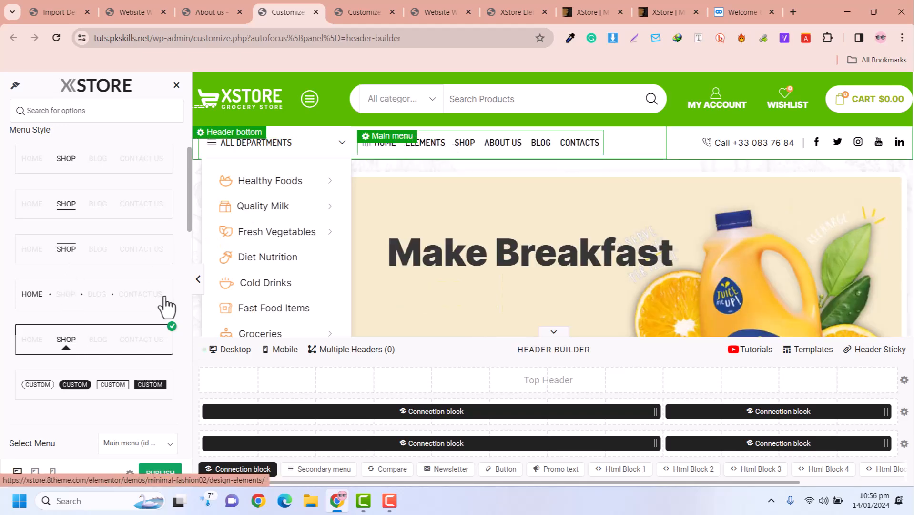
click(86, 252)
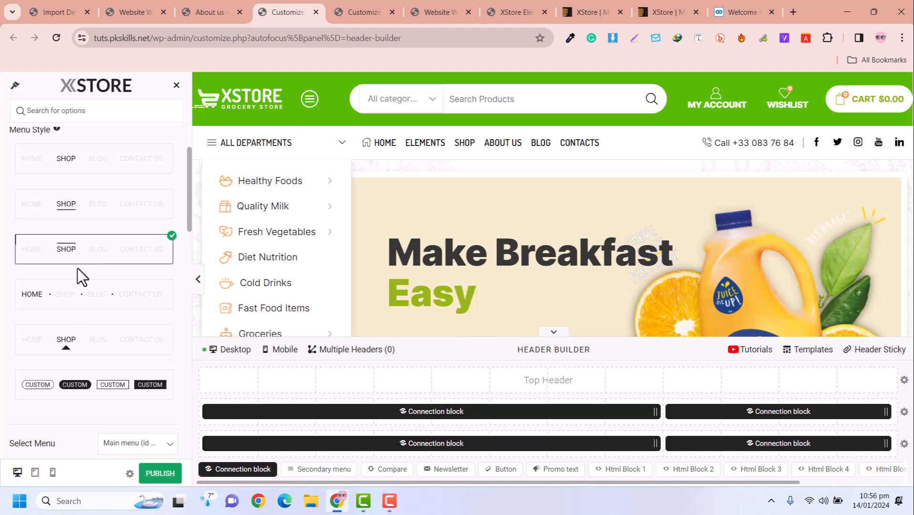
click(81, 299)
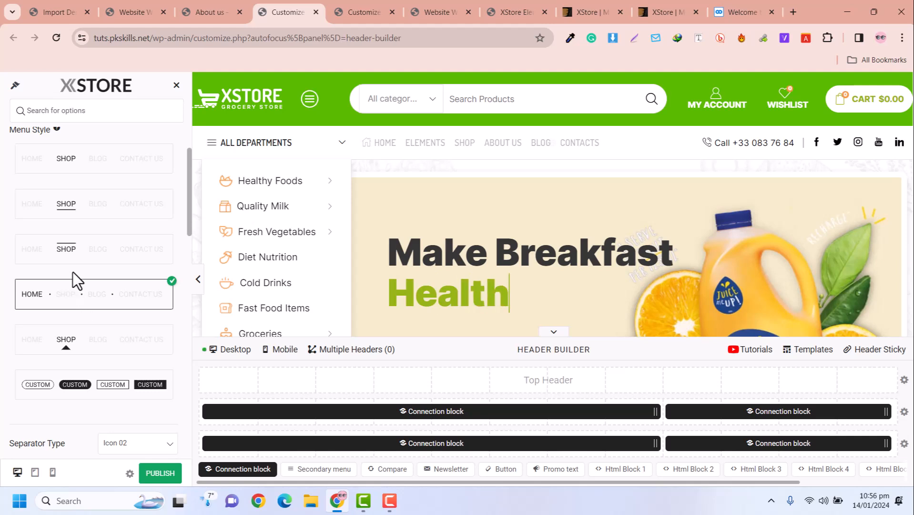
Set the Main Menu's Separator Type to Icon 03 and review the menu options that follow.
scroll(72, 271, down, 3)
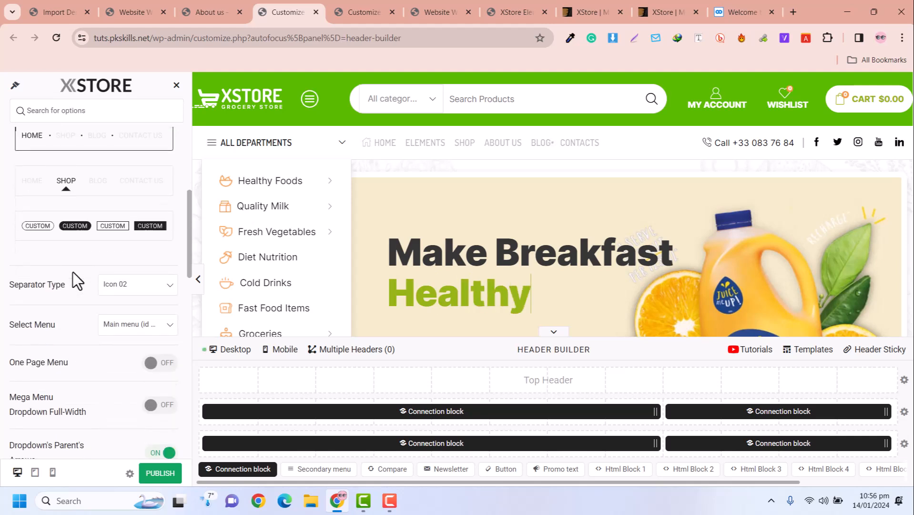
click(141, 289)
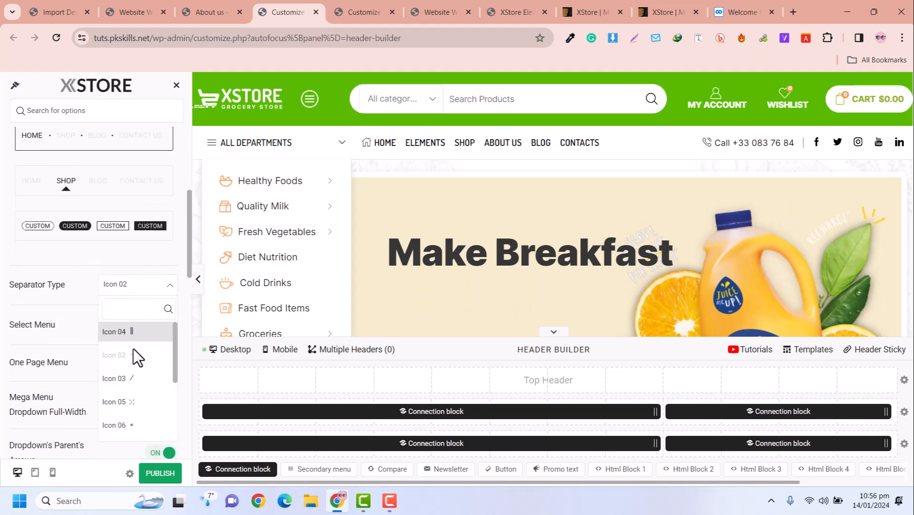
click(125, 378)
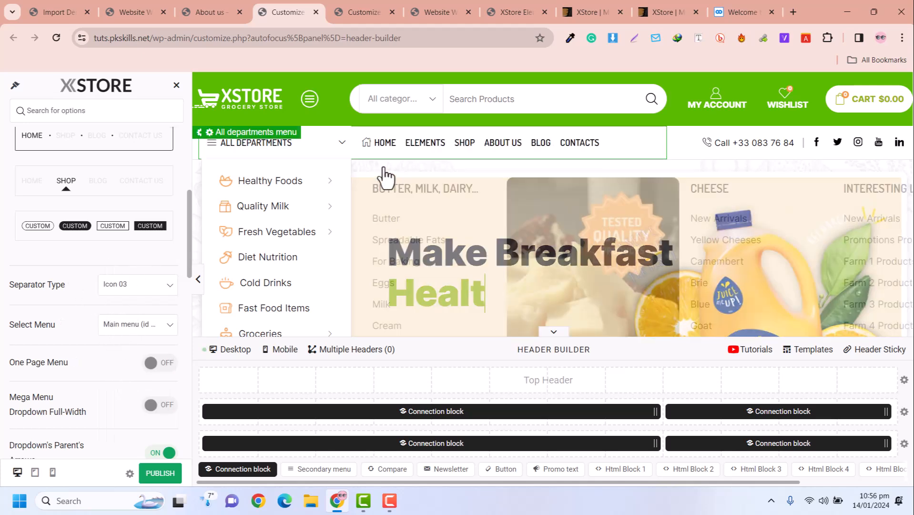
scroll(53, 293, down, 3)
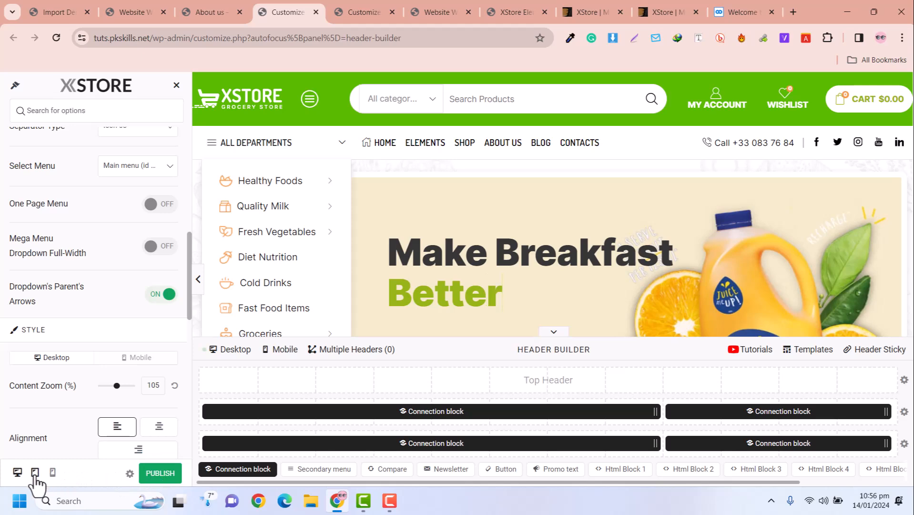
Switch the preview to mobile, open the Mobile Menu element's settings, and preview the opened mobile menu.
click(53, 473)
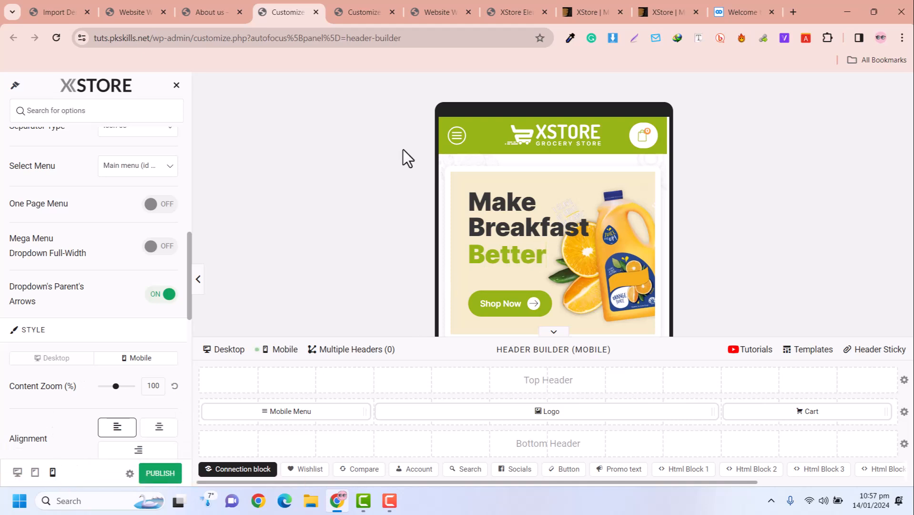
click(279, 413)
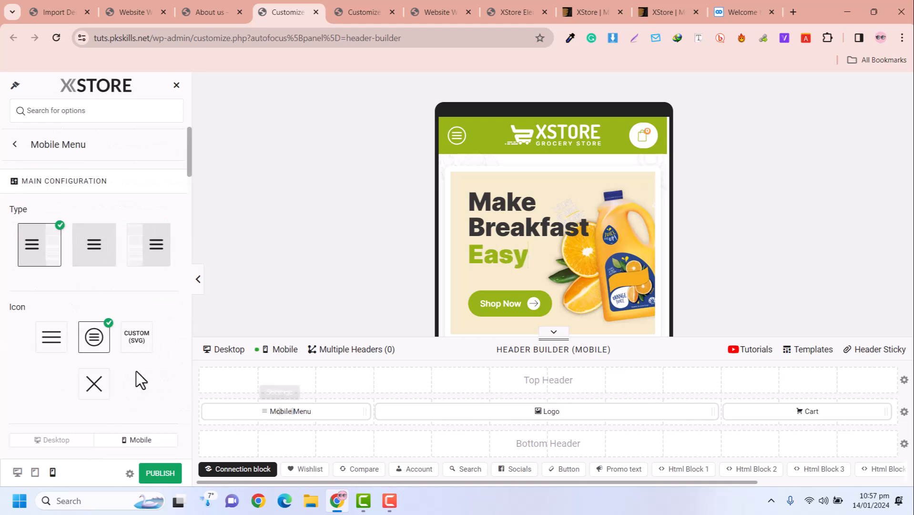
click(453, 138)
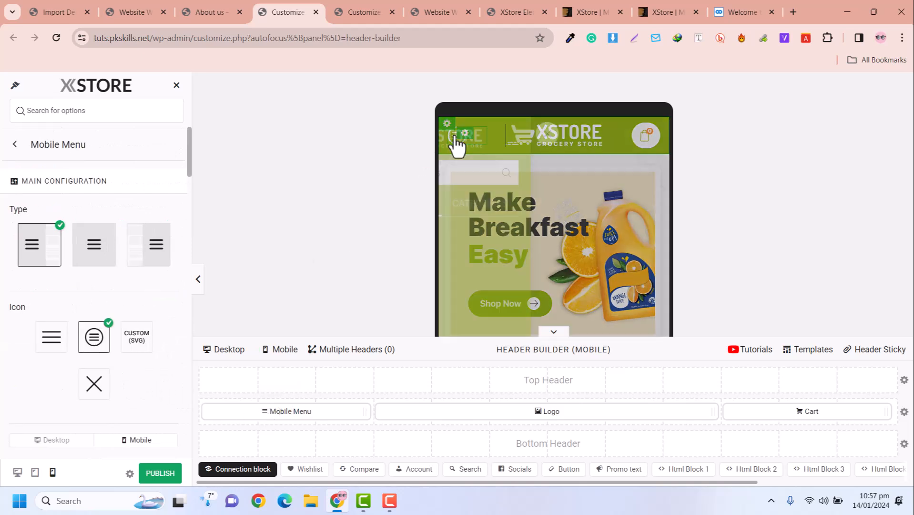
click(637, 134)
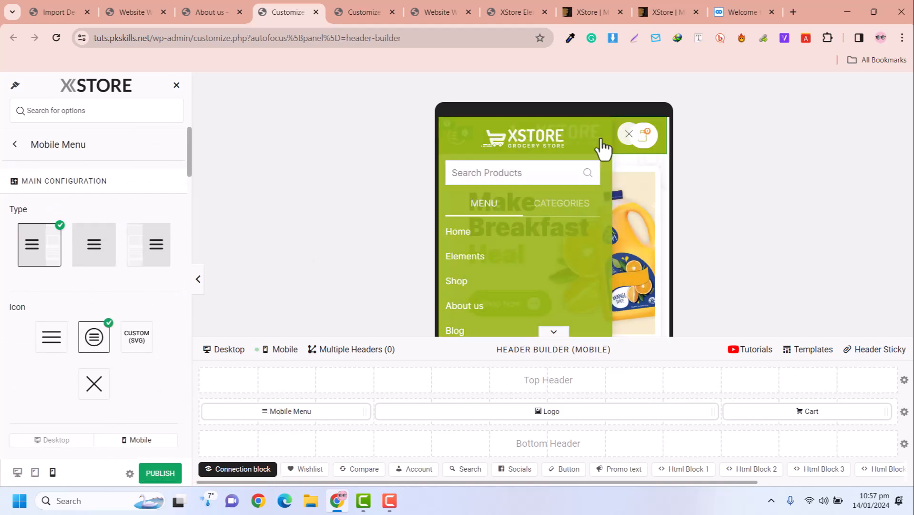
Review the Mobile Menu's Elements list alongside the opened menu in the mobile preview.
scroll(77, 286, down, 3)
scroll(78, 282, down, 3)
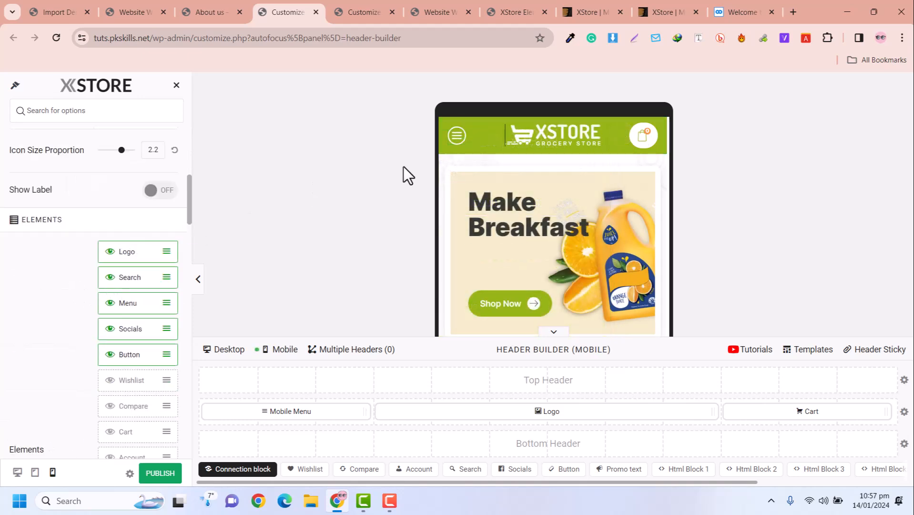
click(461, 141)
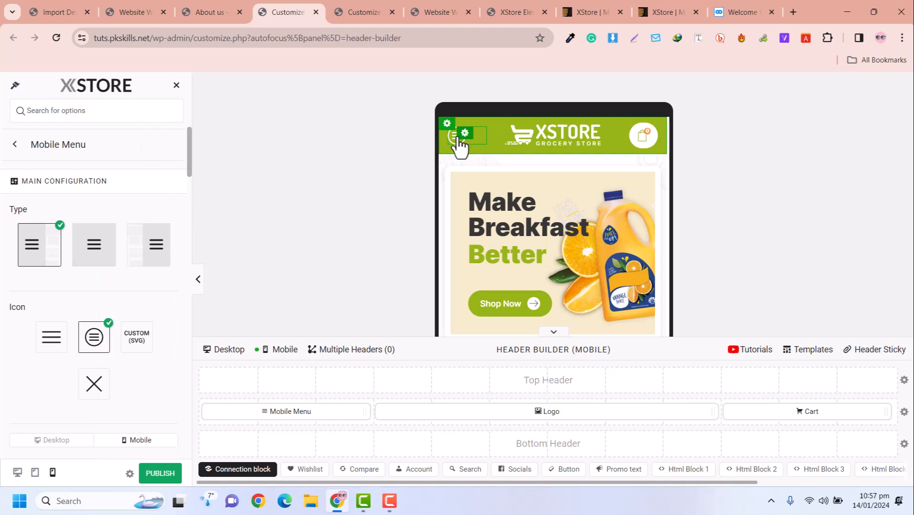
click(457, 143)
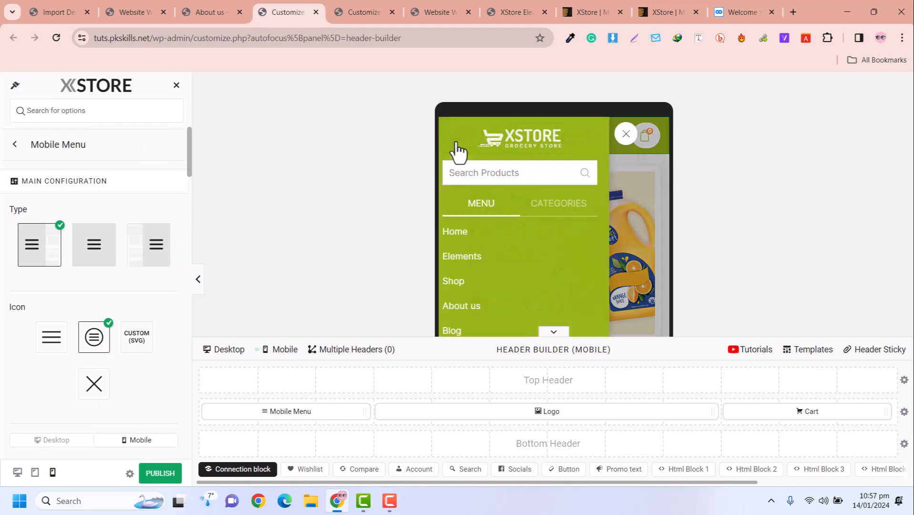
scroll(49, 360, down, 10)
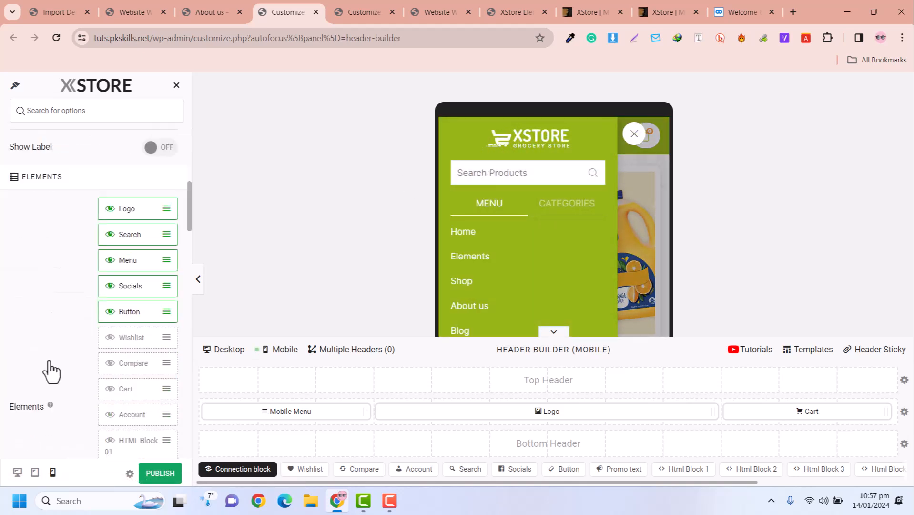
scroll(122, 244, up, 2)
scroll(106, 241, up, 2)
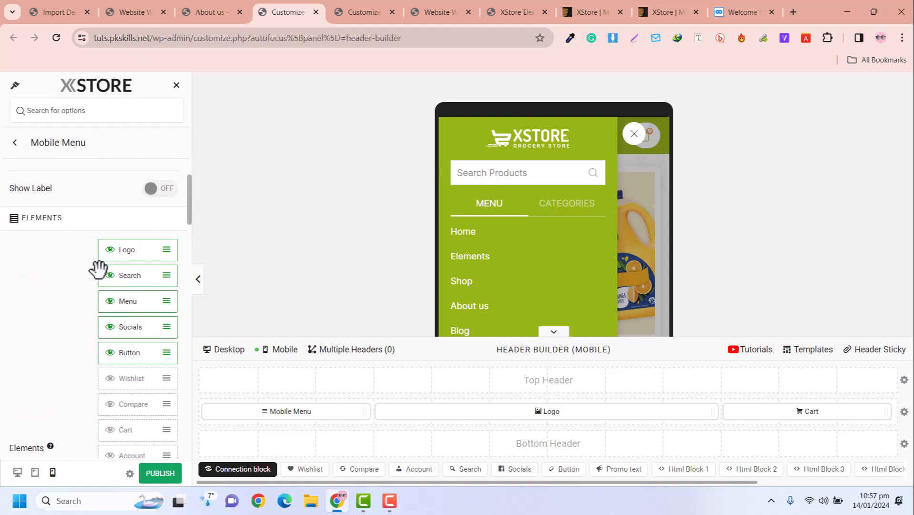
Hide the Logo element in the mobile menu, show it again, and hide the Search element.
click(110, 251)
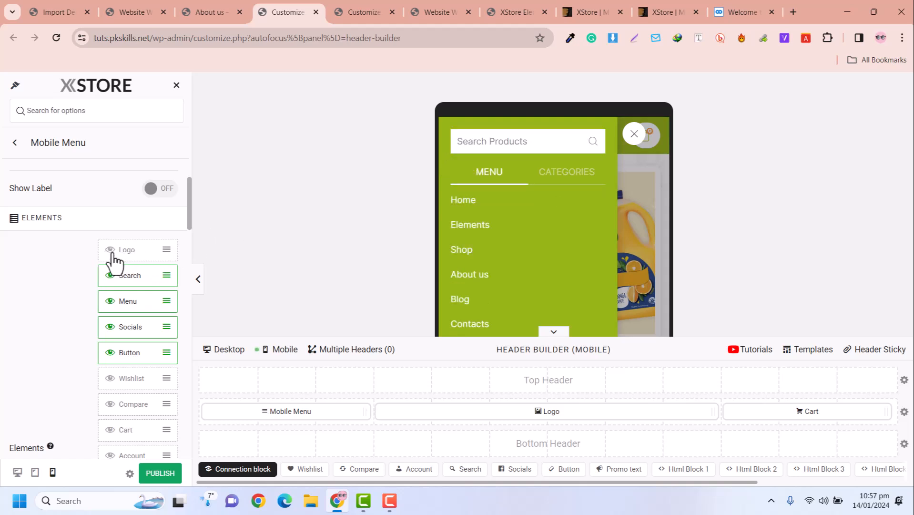
click(110, 250)
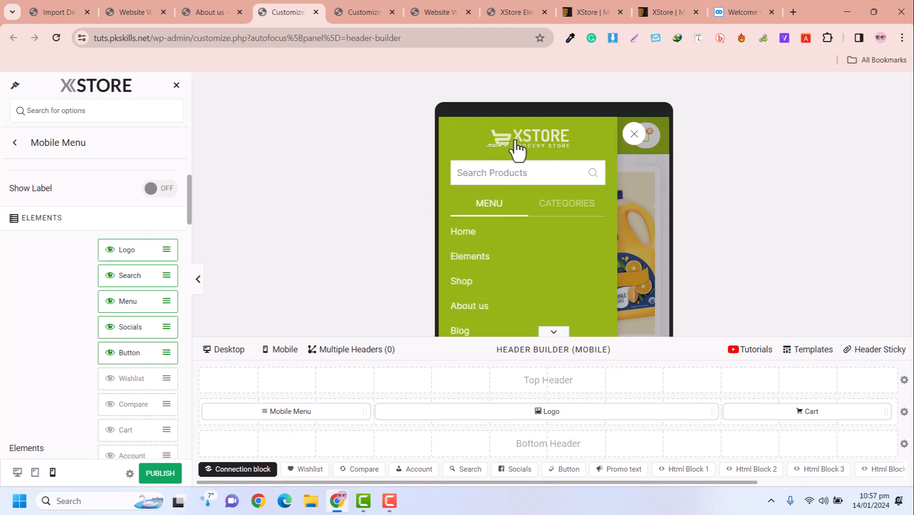
click(110, 280)
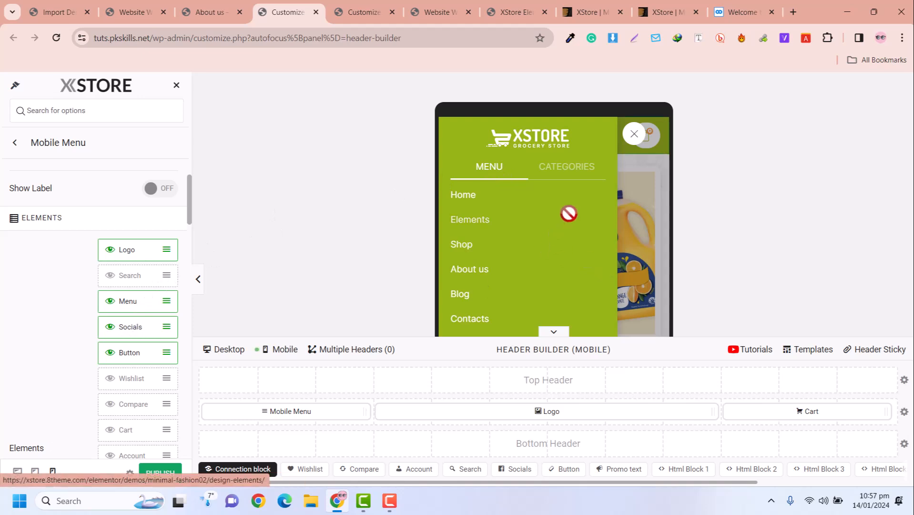
Enlarge the mobile preview, then hide the Button element in the mobile menu and show it again.
click(554, 331)
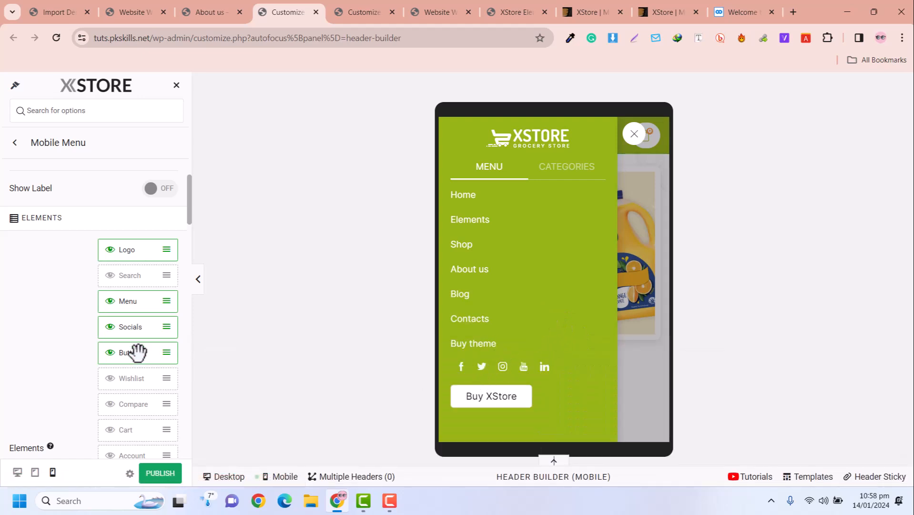
click(110, 353)
click(111, 354)
scroll(143, 334, down, 2)
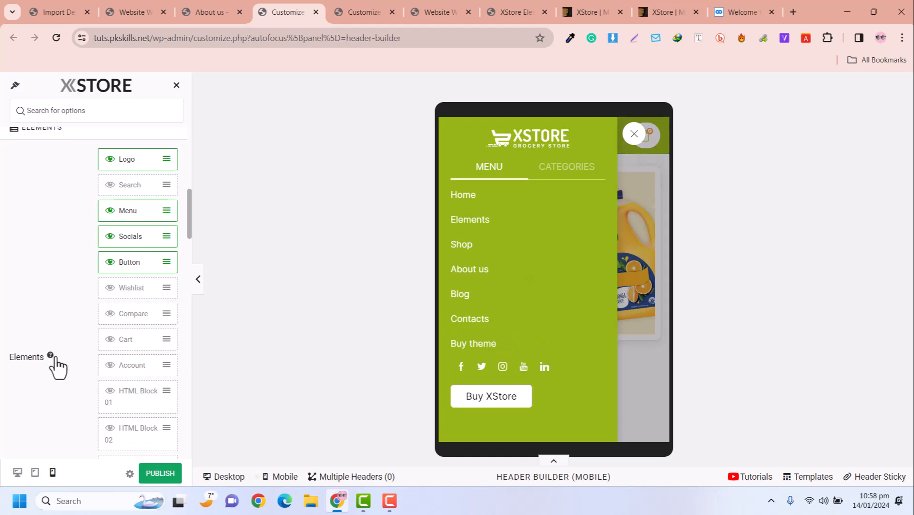
scroll(121, 320, down, 5)
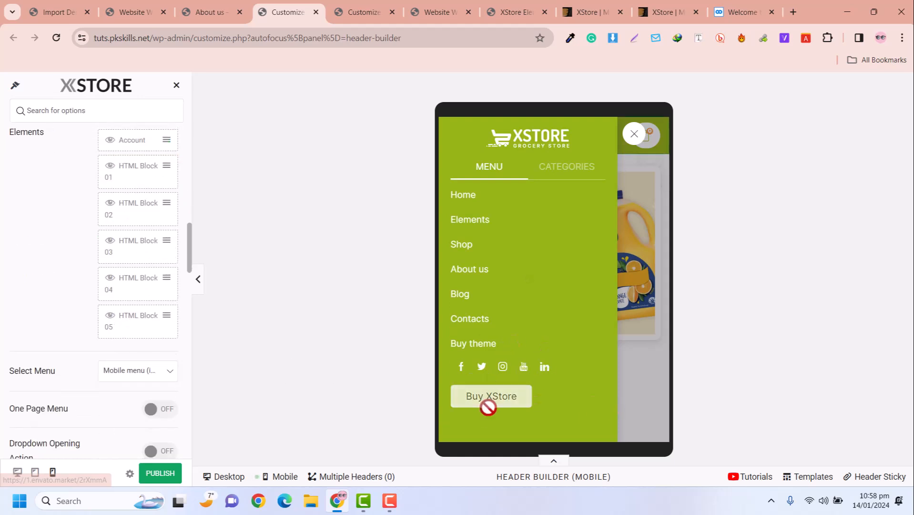
Reopen the Mobile Menu element's settings and review its options and Elements list for the mobile and desktop headers.
click(554, 460)
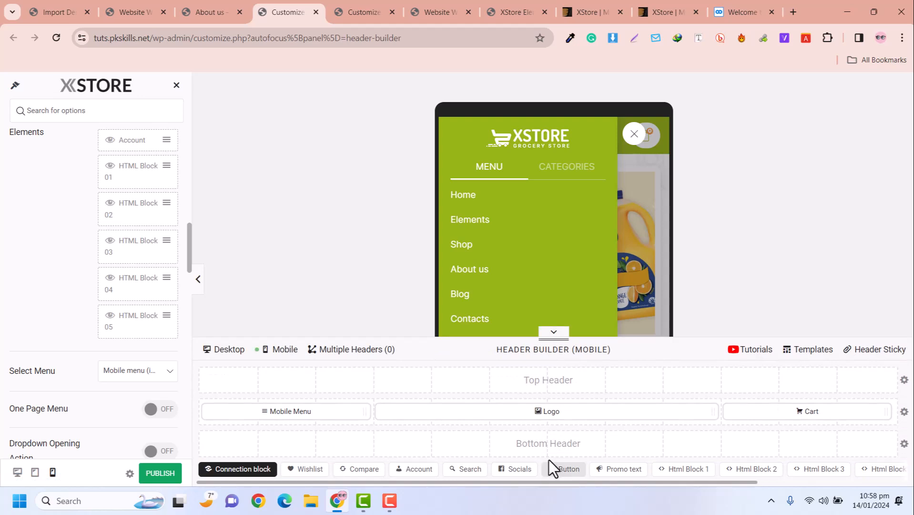
mouse_move(587, 415)
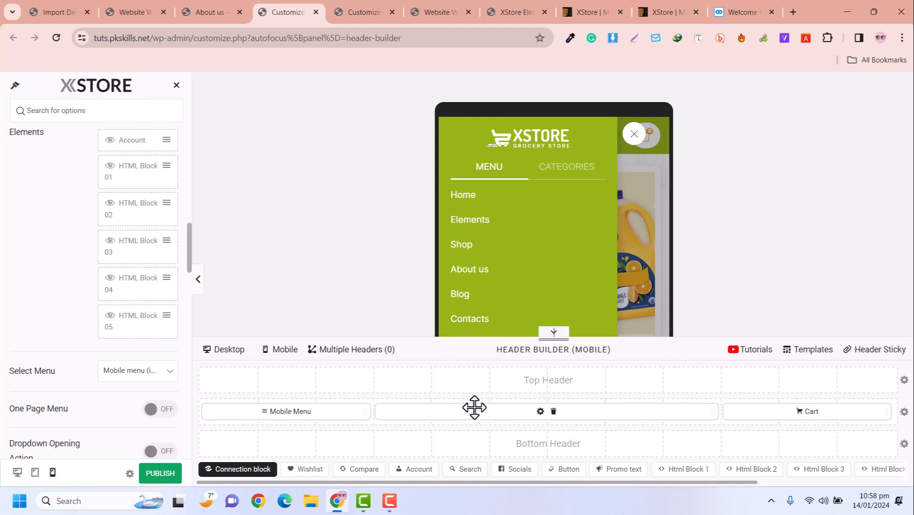
click(280, 412)
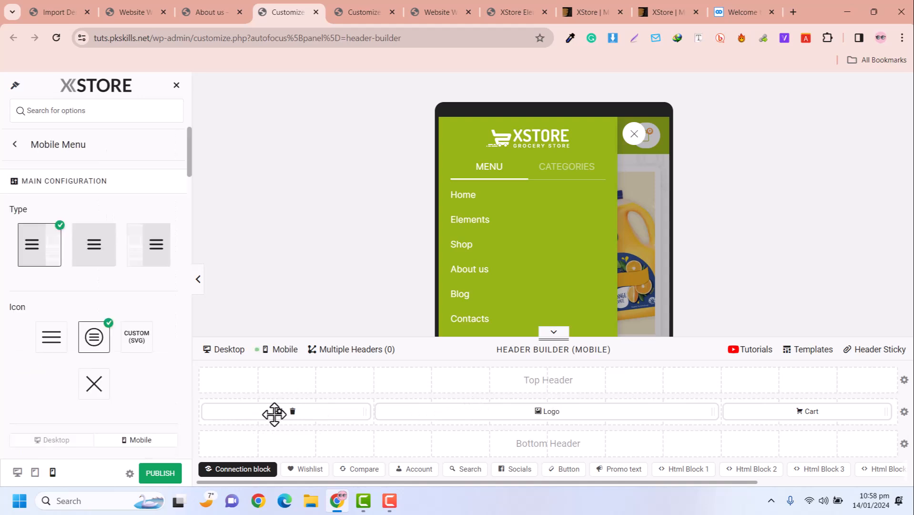
scroll(81, 329, down, 8)
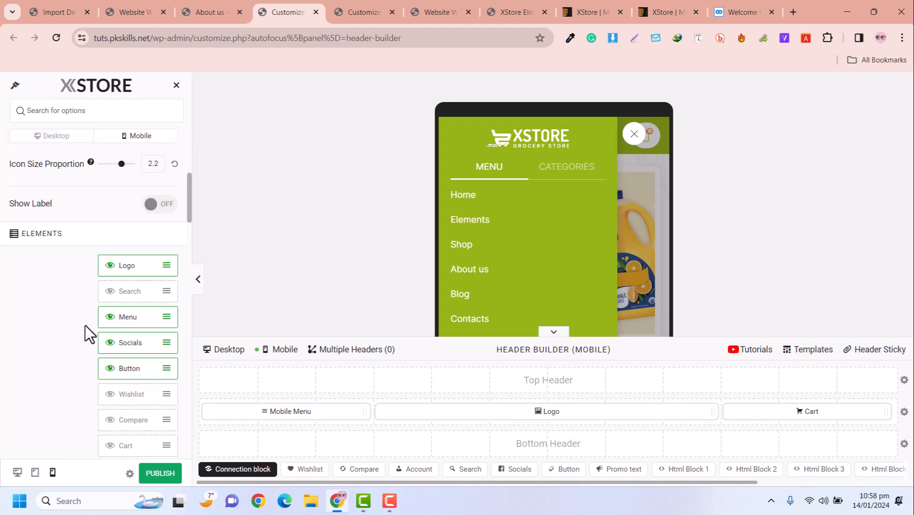
scroll(87, 337, down, 5)
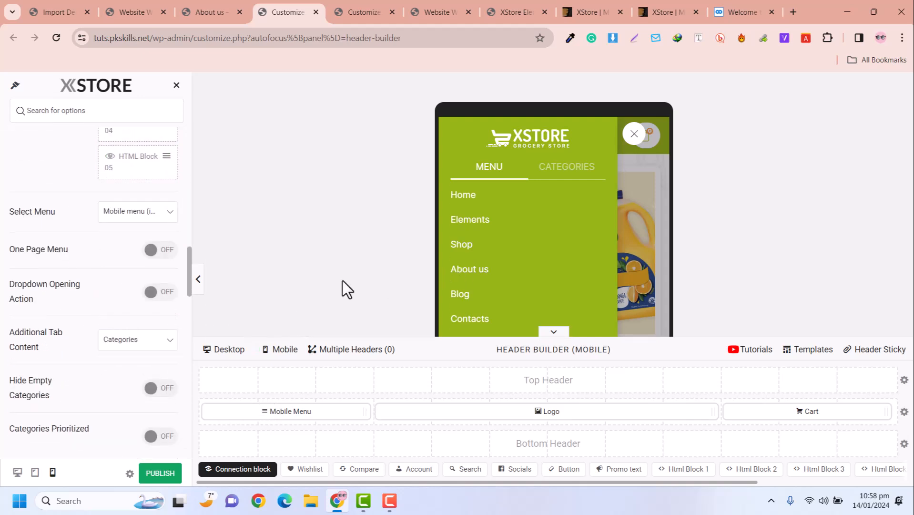
scroll(130, 291, down, 10)
scroll(129, 285, down, 1)
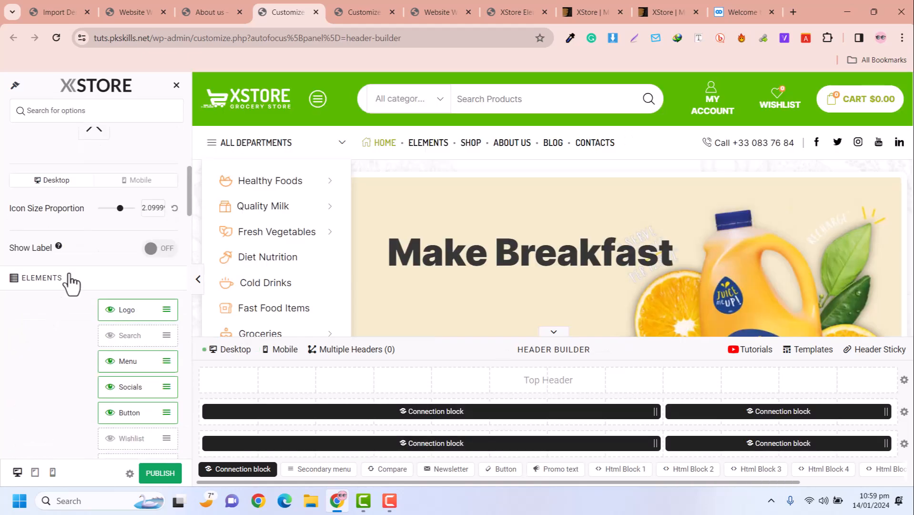
scroll(117, 241, down, 3)
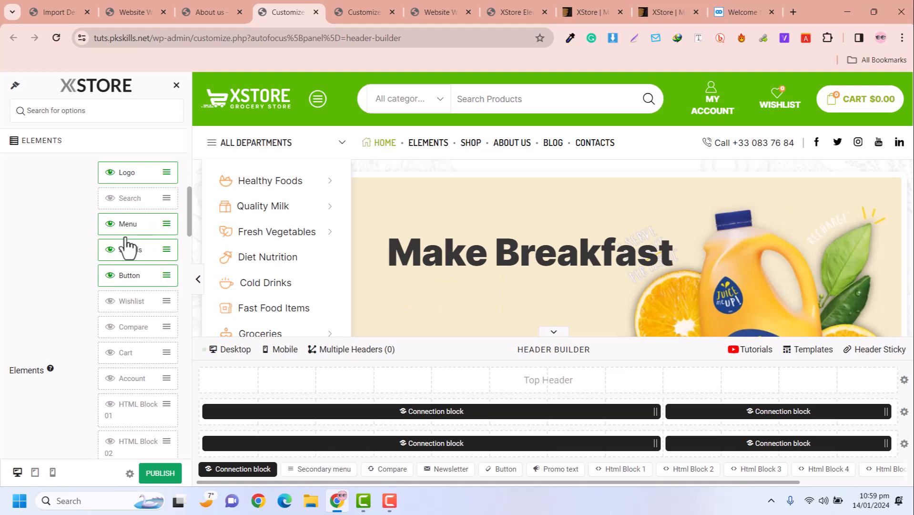
click(122, 250)
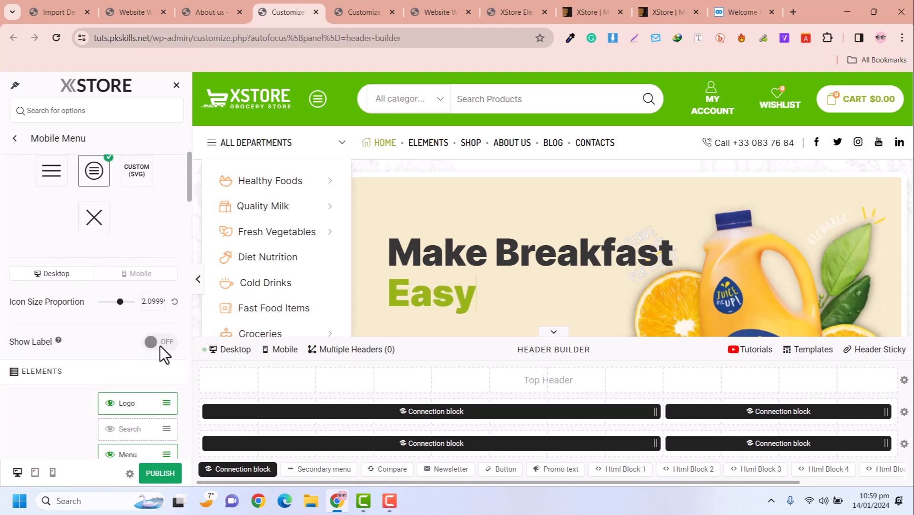
scroll(104, 320, down, 5)
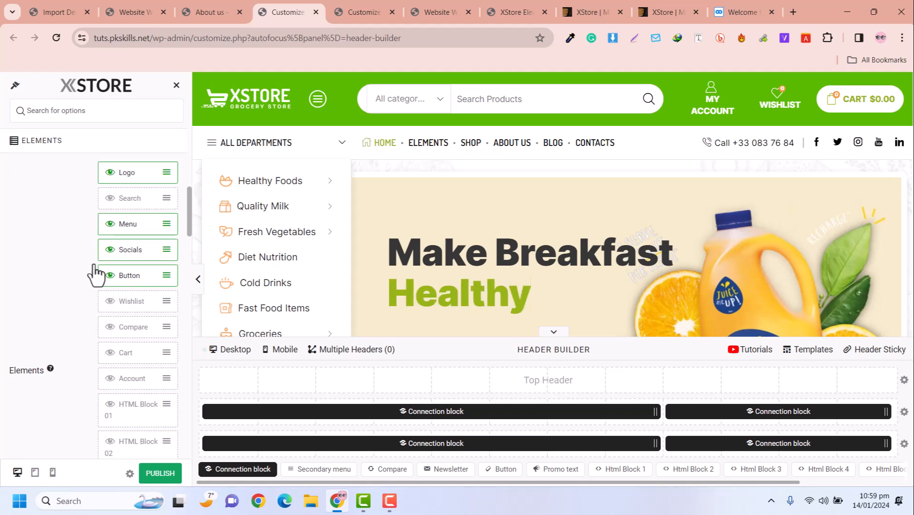
scroll(96, 274, up, 5)
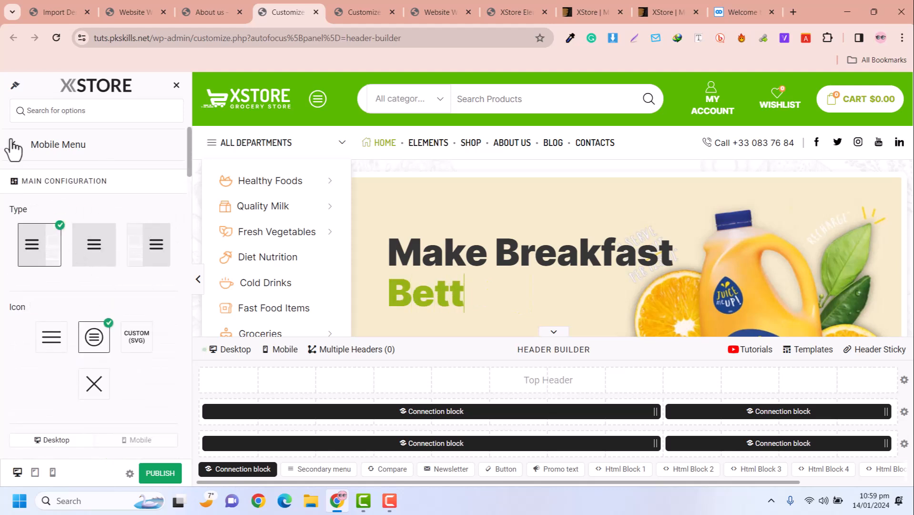
Set the Button element's text to PkSkills and check the opened mobile menu's Menu and Categories lists in the desktop preview.
click(12, 143)
scroll(61, 343, down, 2)
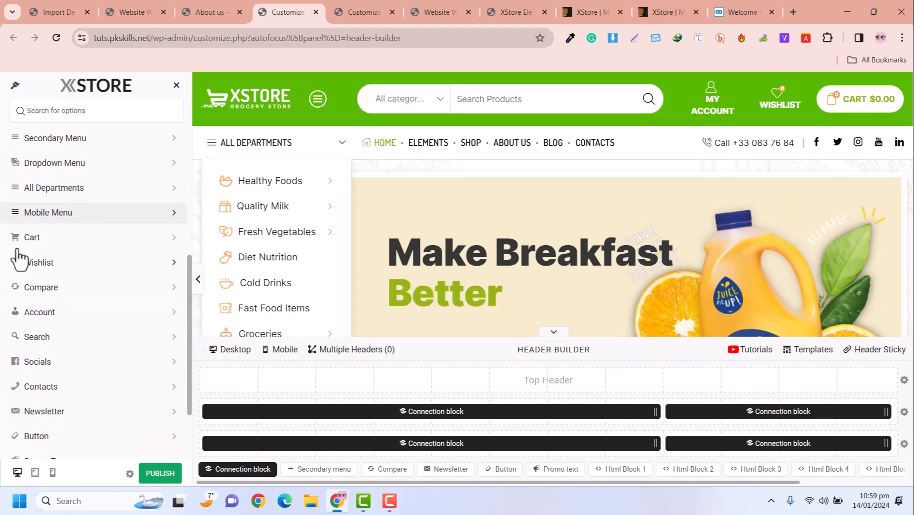
click(58, 436)
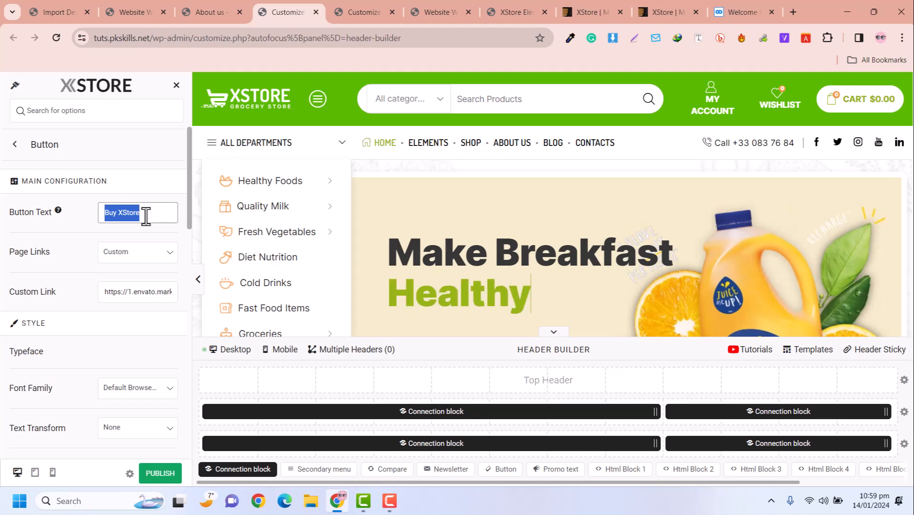
text(Bu)
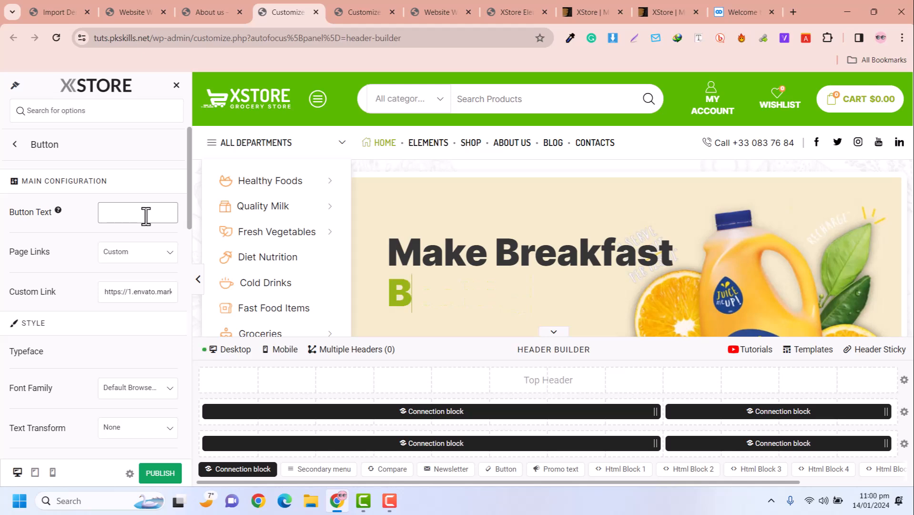
text(PkSkills)
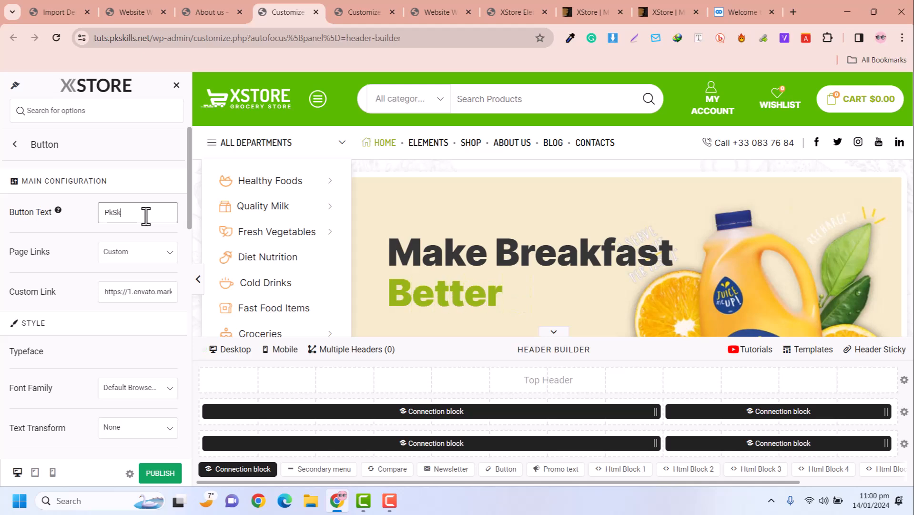
click(317, 98)
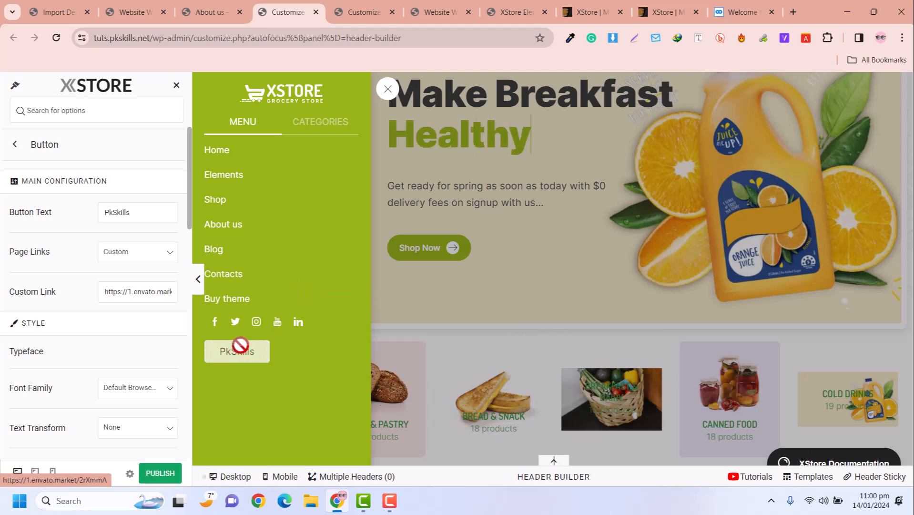
click(311, 127)
click(257, 125)
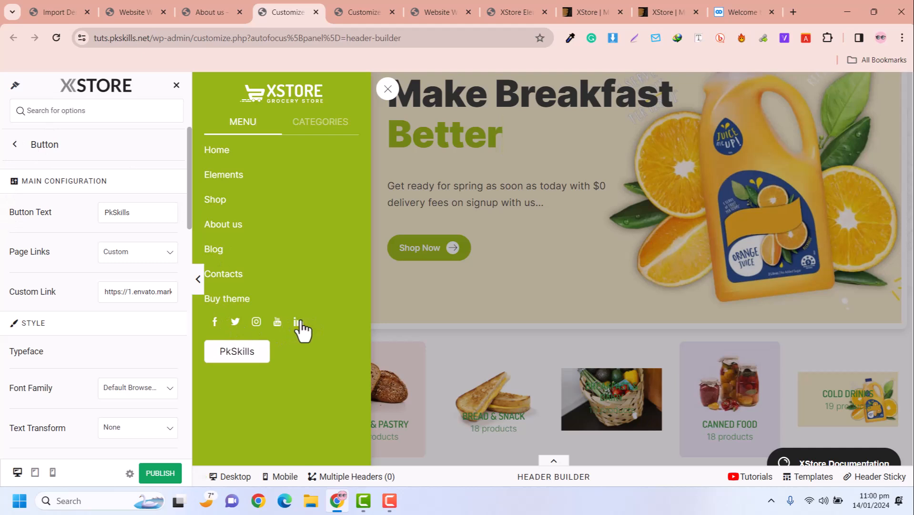
Open the Socials element's settings and inspect the Facebook entry and the other social network options.
click(15, 144)
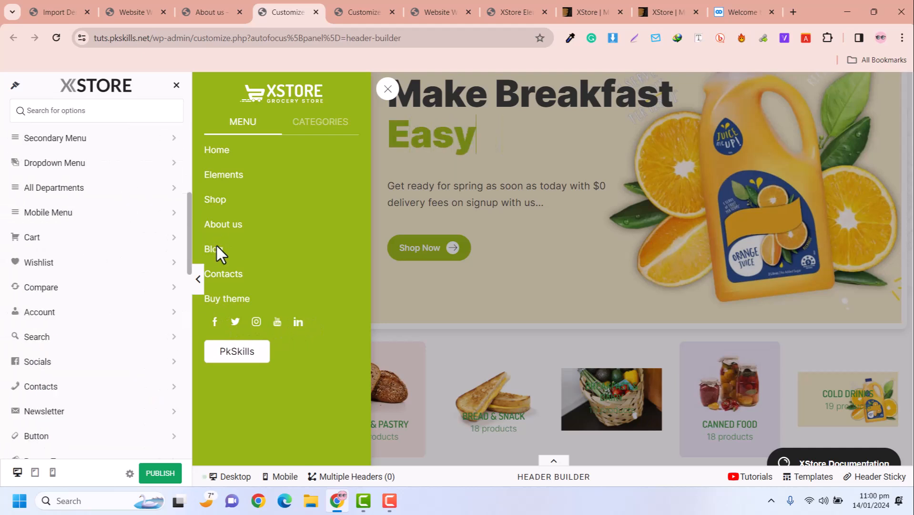
scroll(46, 280, down, 2)
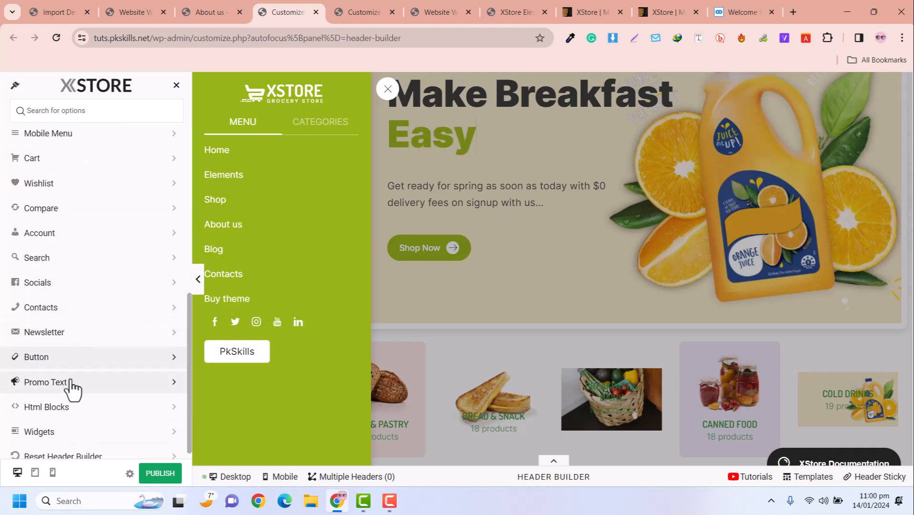
click(43, 285)
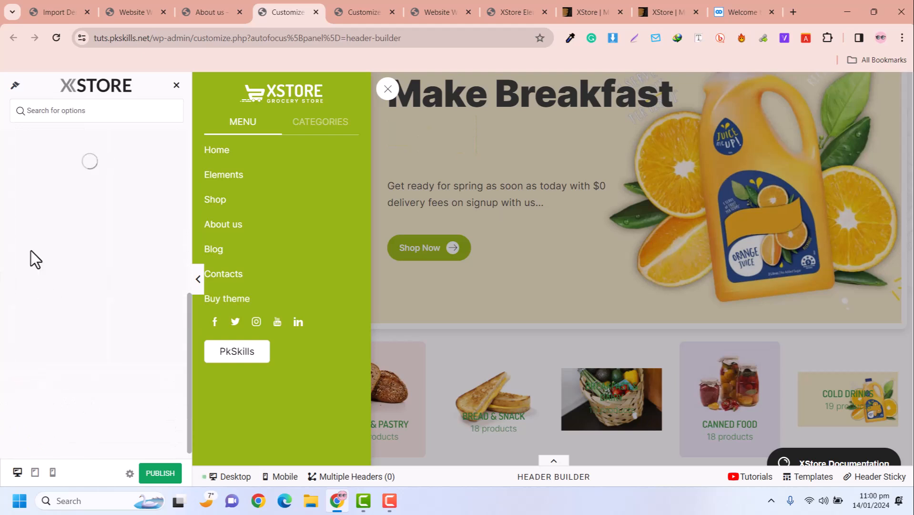
scroll(98, 261, down, 5)
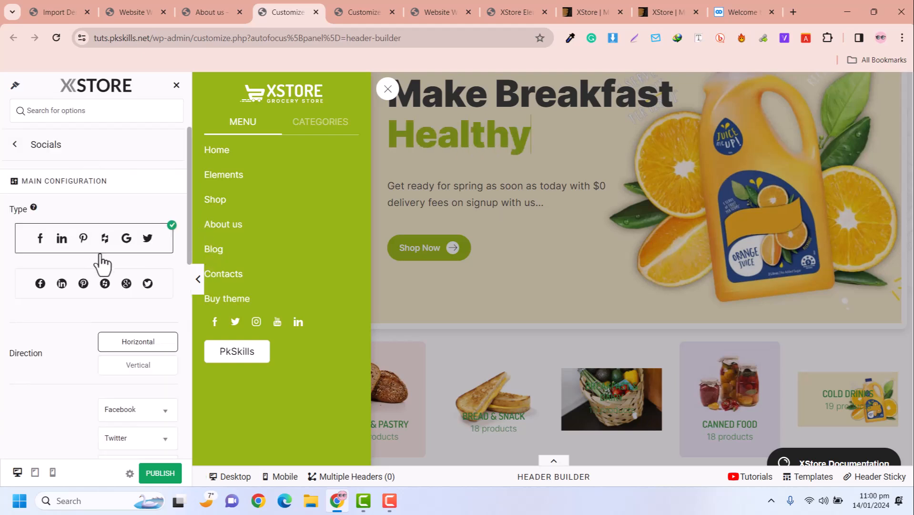
scroll(100, 264, down, 1)
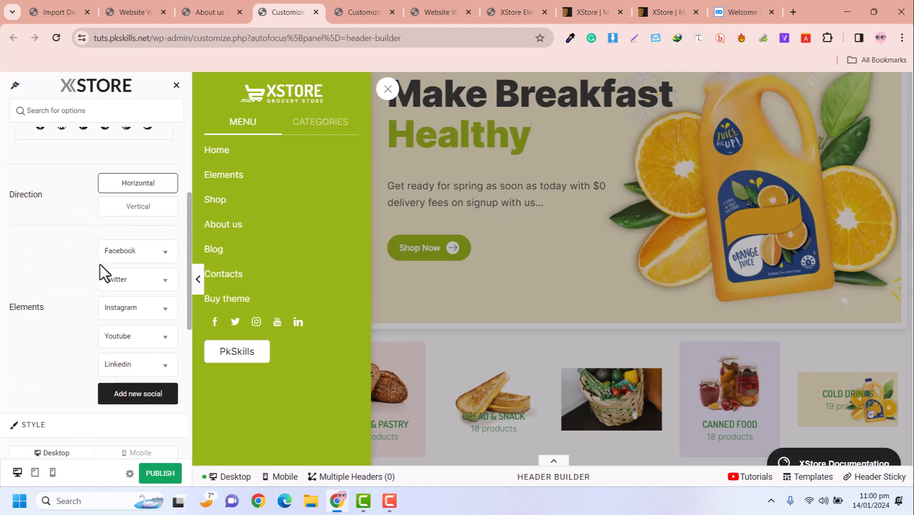
click(165, 258)
drag(114, 316, 127, 318)
click(164, 250)
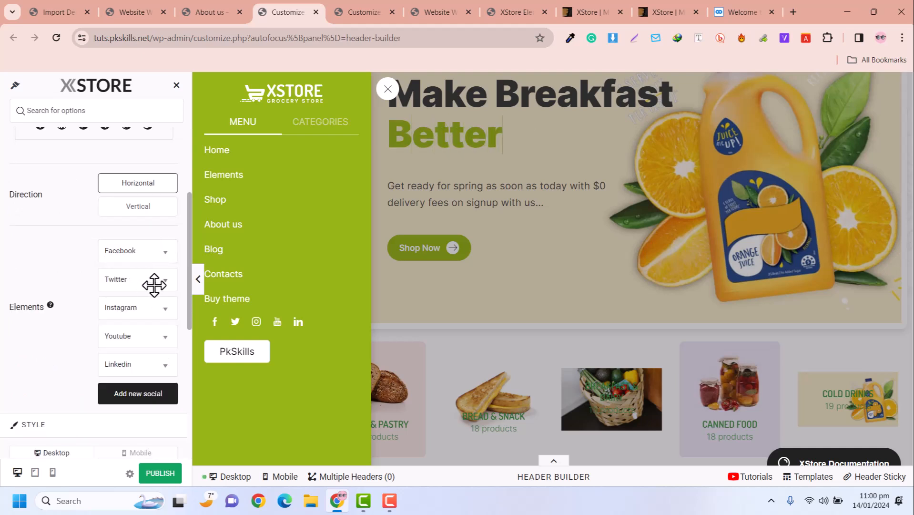
scroll(148, 329, down, 2)
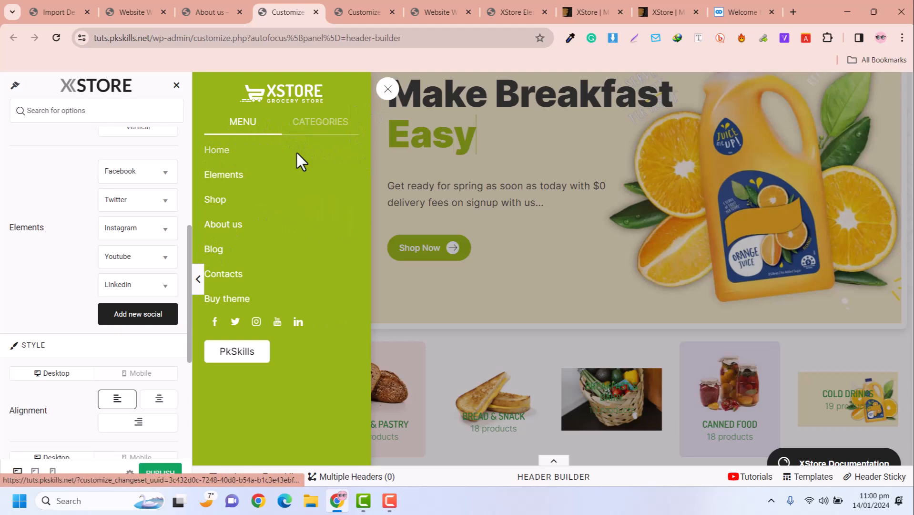
Close the mobile menu in the preview, review the settings of the header's phone contact, and return to the elements list.
click(389, 90)
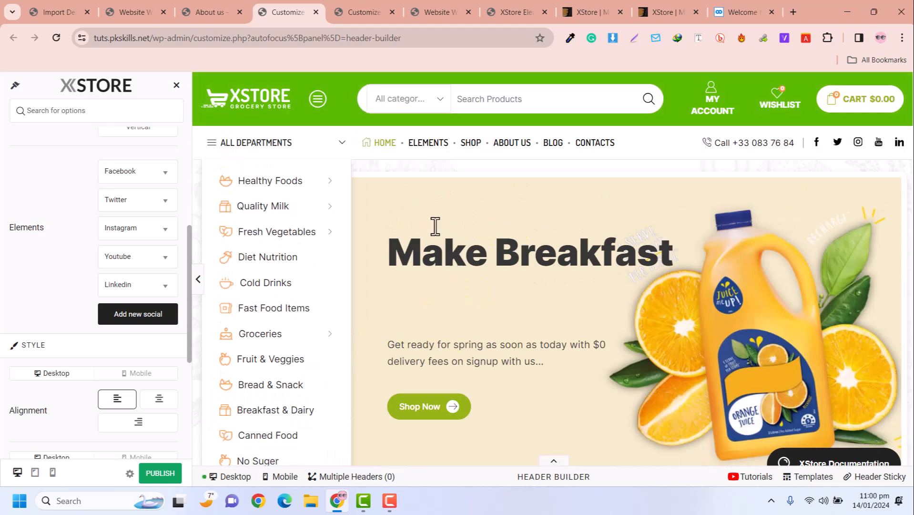
click(736, 146)
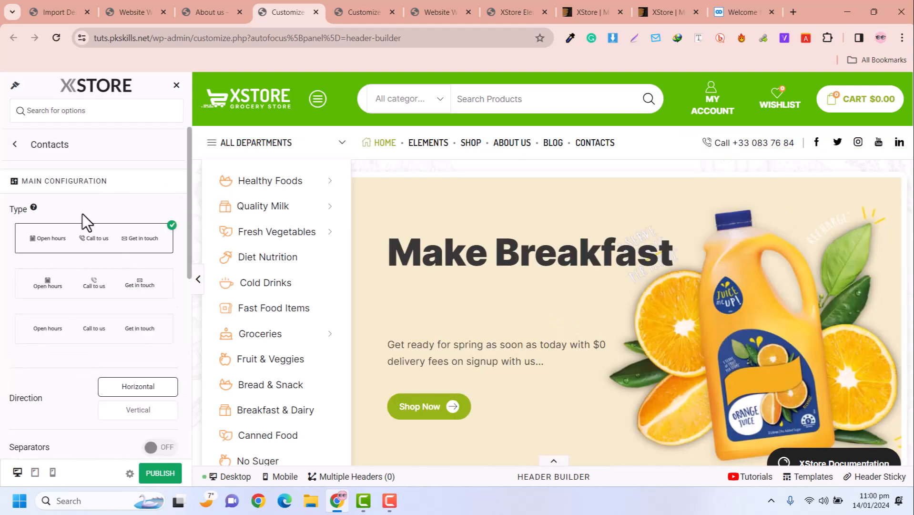
scroll(125, 286, down, 8)
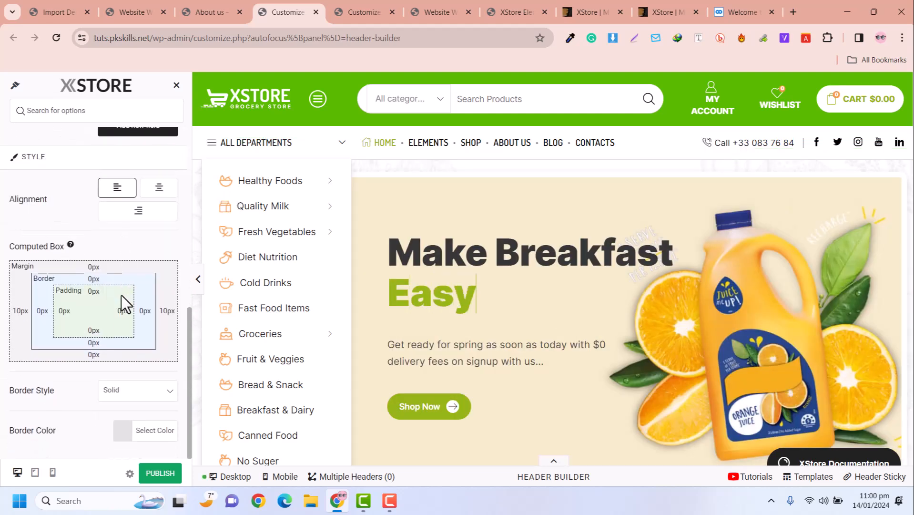
scroll(65, 261, up, 8)
click(16, 143)
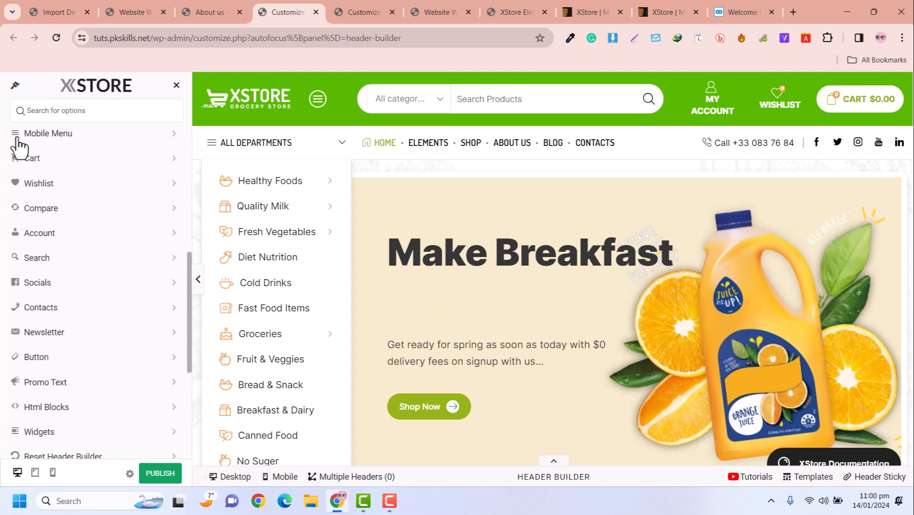
scroll(71, 333, down, 1)
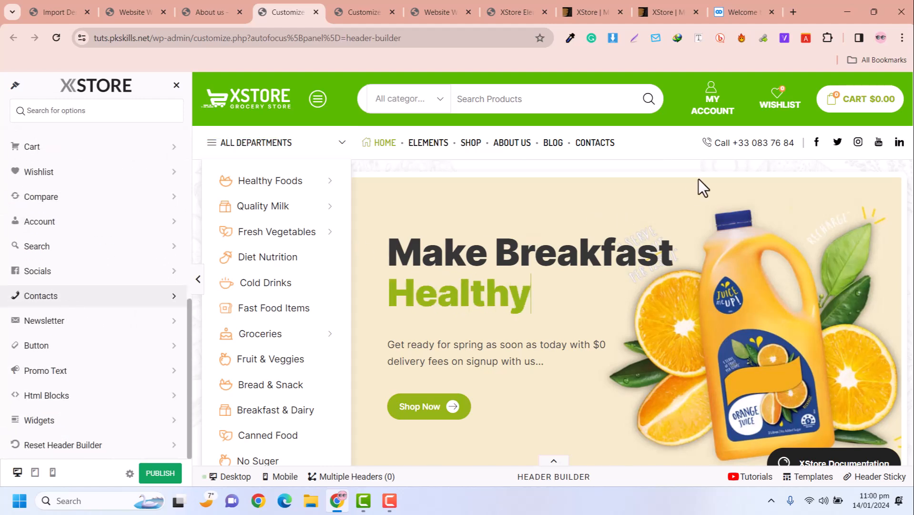
Expand the Phone entry in the Contacts element's settings and select its Field Title and Link Control values.
click(89, 304)
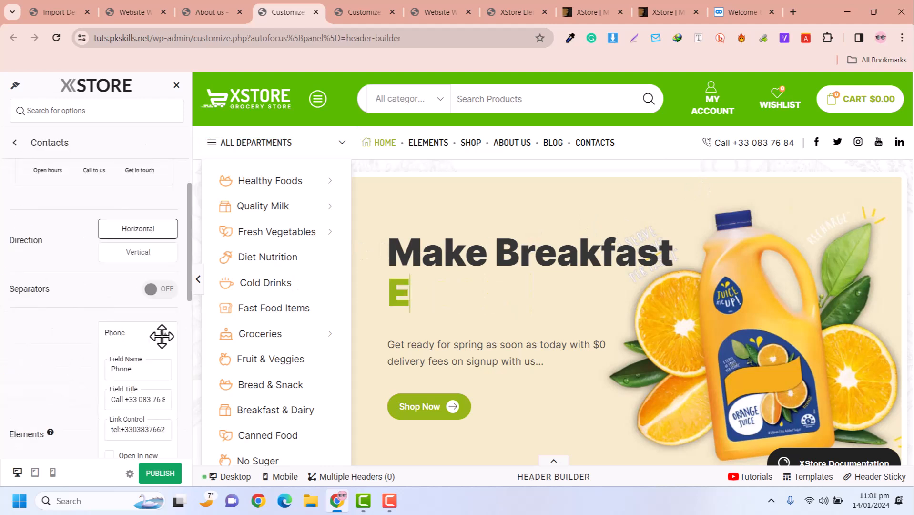
scroll(122, 296, down, 2)
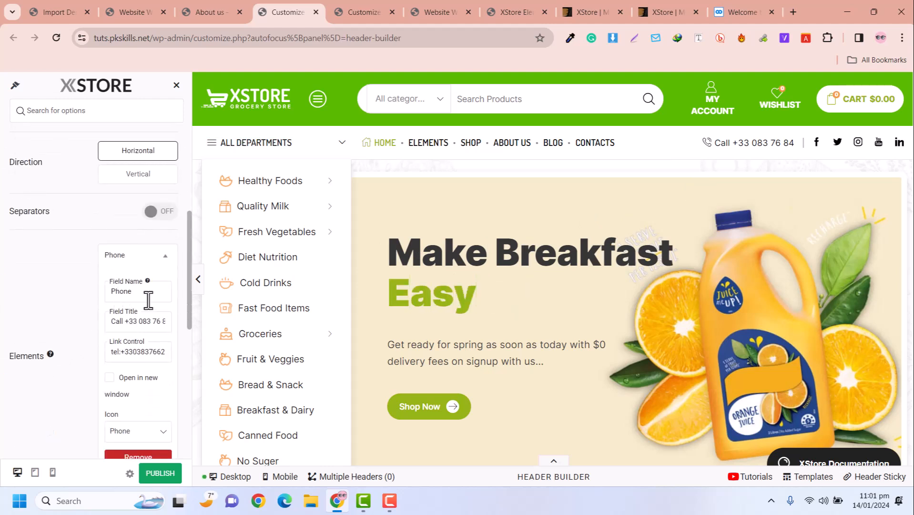
drag(118, 325, 143, 317)
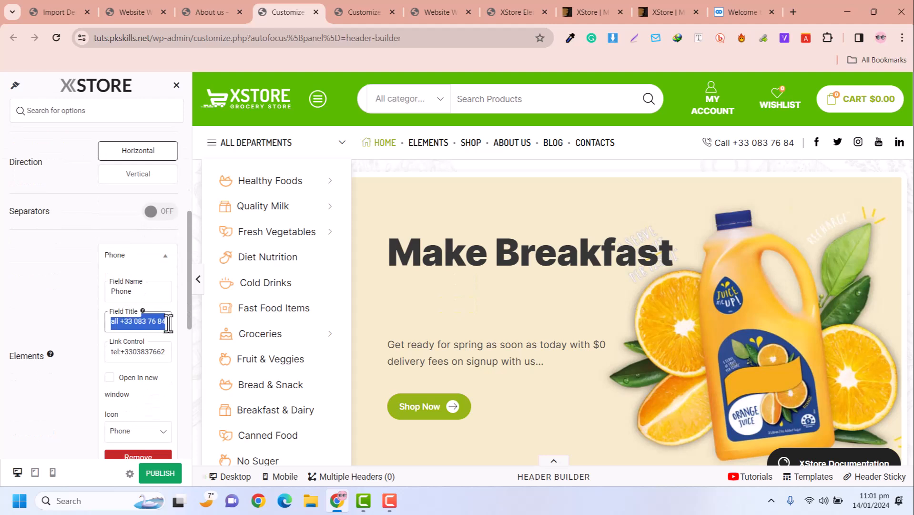
triple_click(133, 358)
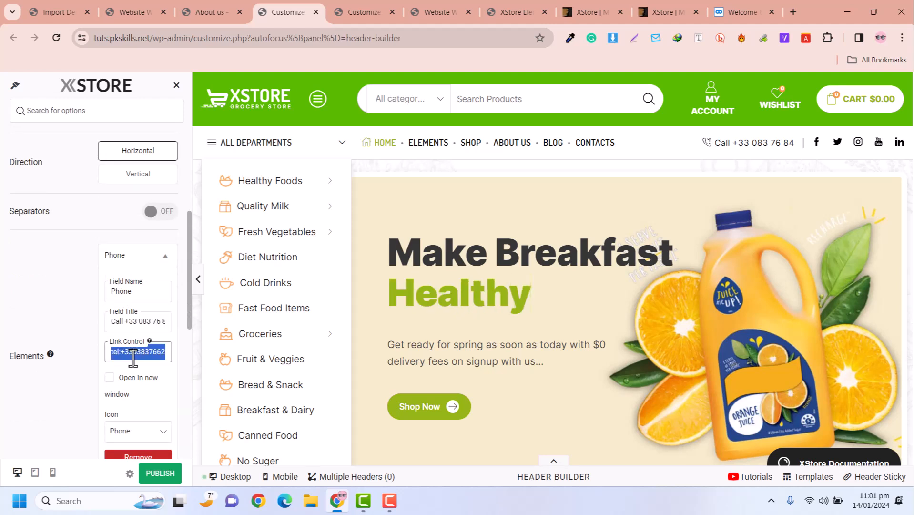
Review the Phone entry's Field Title and the settings for the social icons in the header's bottom row.
click(137, 325)
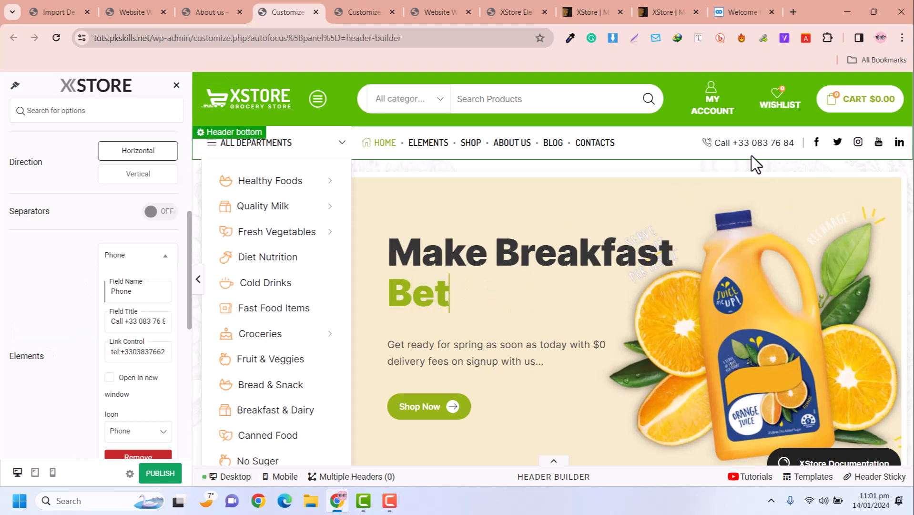
click(836, 152)
scroll(122, 261, down, 5)
scroll(96, 214, down, 3)
scroll(96, 217, up, 5)
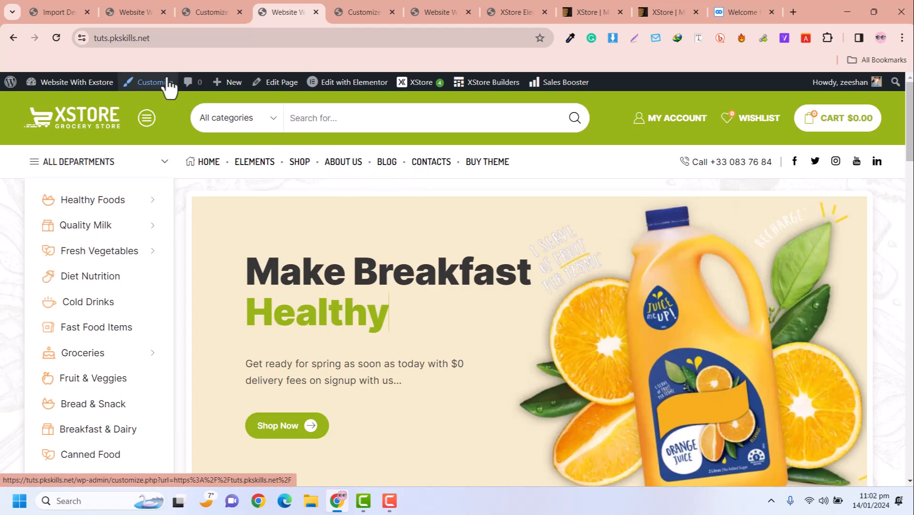
Open the WordPress Menus page in a new tab from the live site and switch to it.
mouse_move(76, 82)
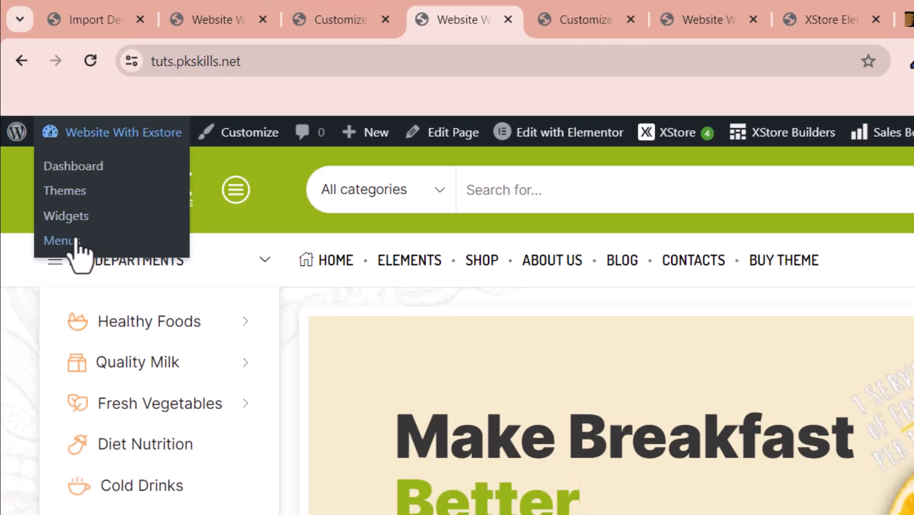
mouse_move(91, 136)
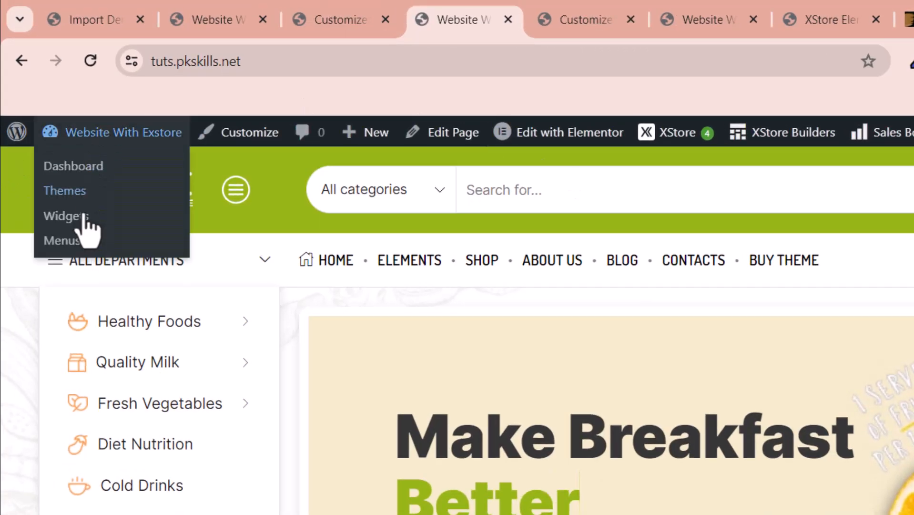
right_click(71, 243)
click(135, 263)
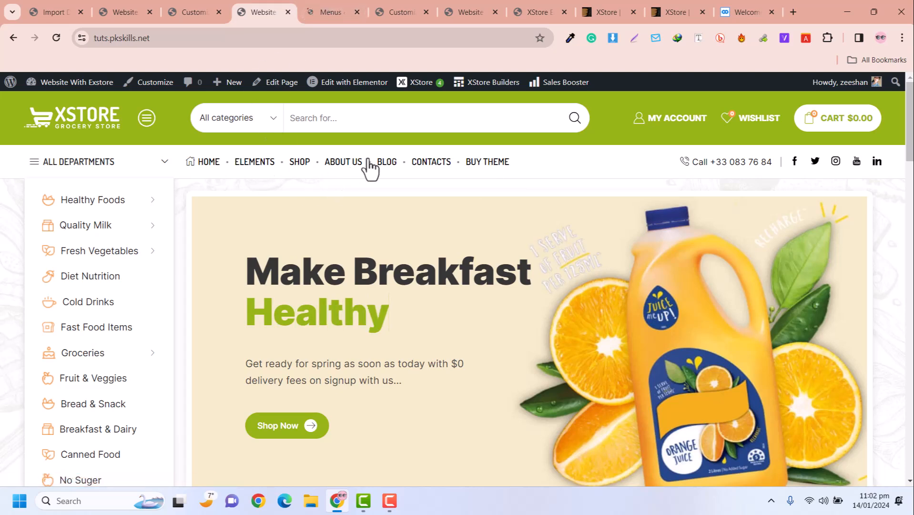
click(312, 11)
click(286, 11)
click(321, 9)
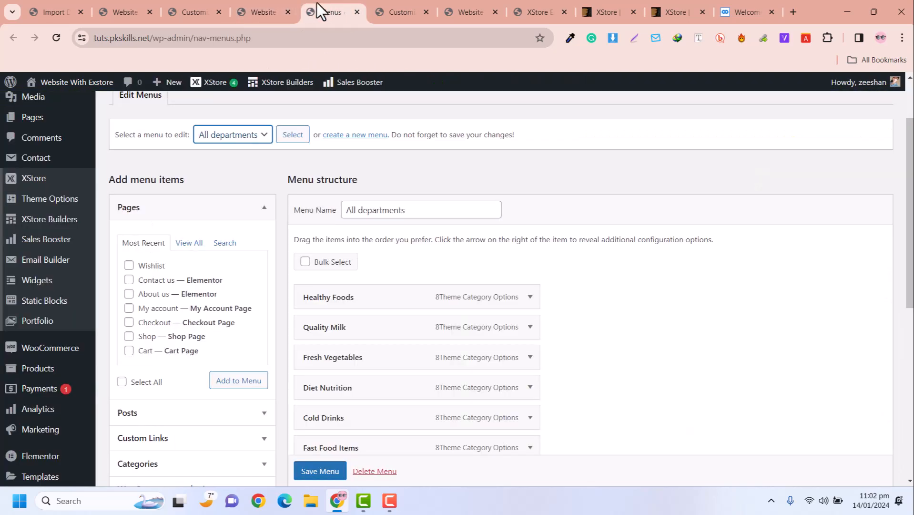
Load the Main menu for editing and compare it with the navigation bar on the live site.
click(230, 137)
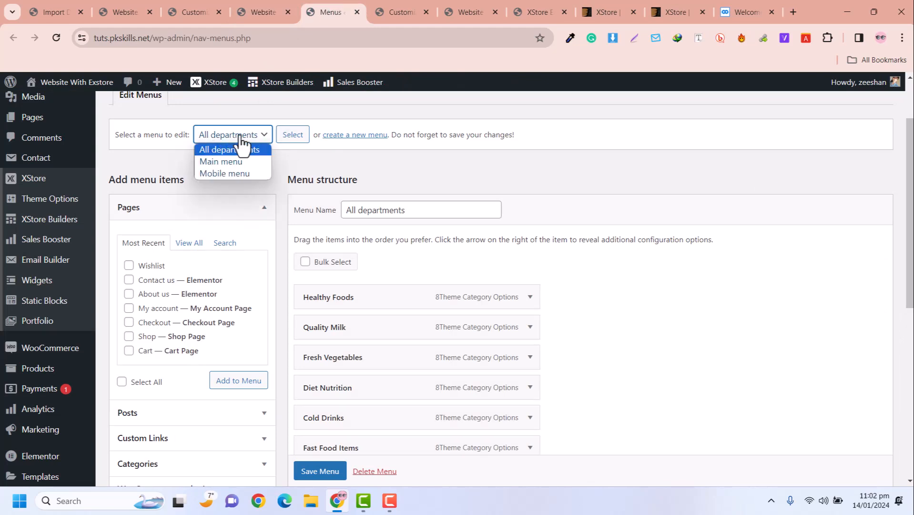
click(224, 162)
click(292, 136)
click(261, 9)
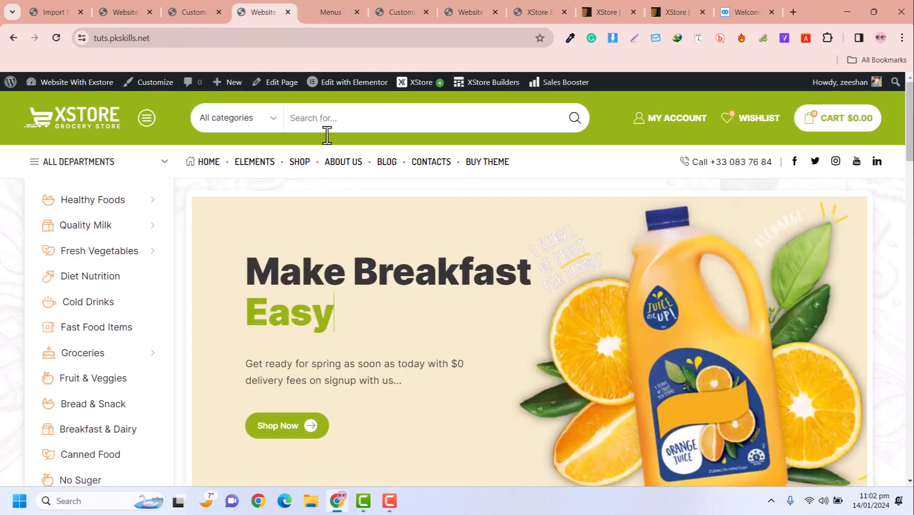
click(334, 11)
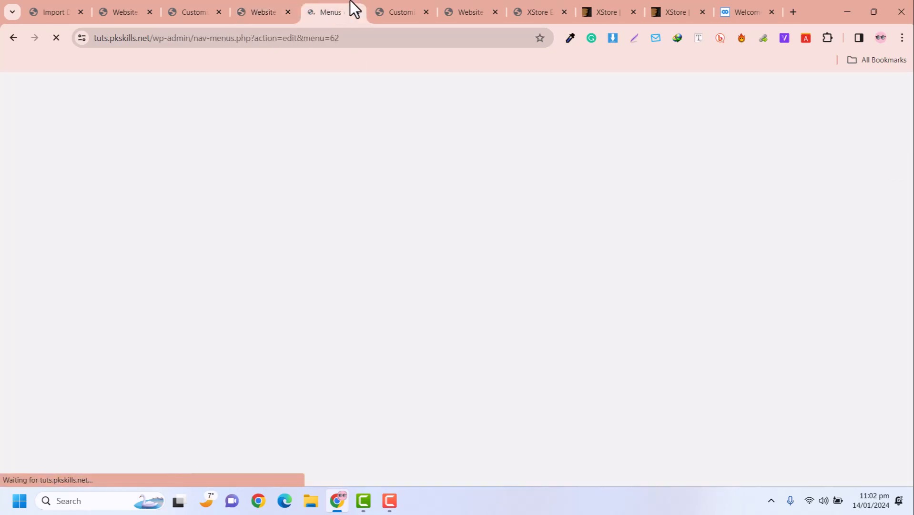
Review the Buy theme item's 8Theme options without changing them and remove the item from the Main menu.
scroll(379, 281, down, 4)
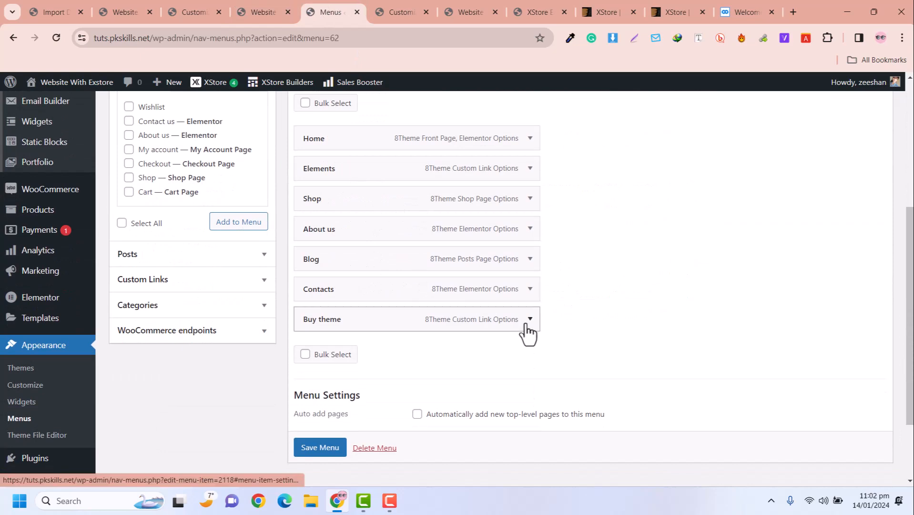
click(504, 319)
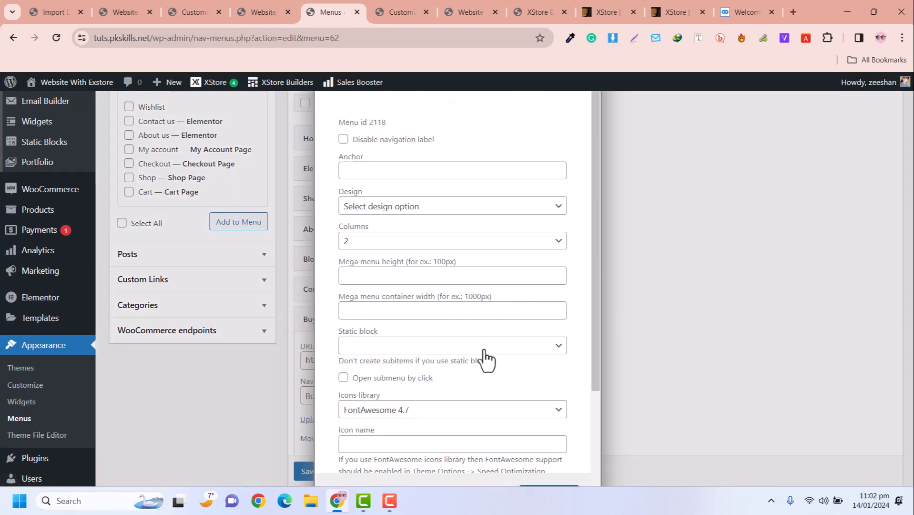
scroll(484, 357, down, 3)
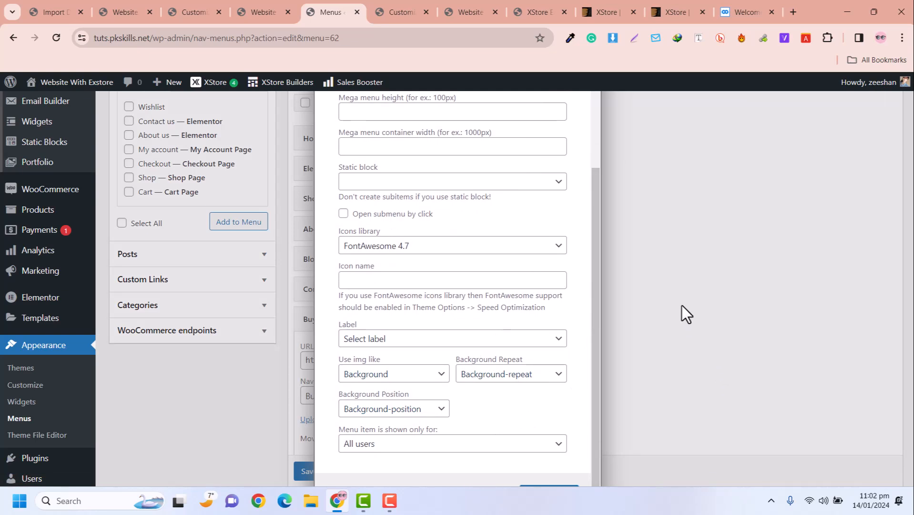
scroll(547, 283, up, 3)
click(725, 266)
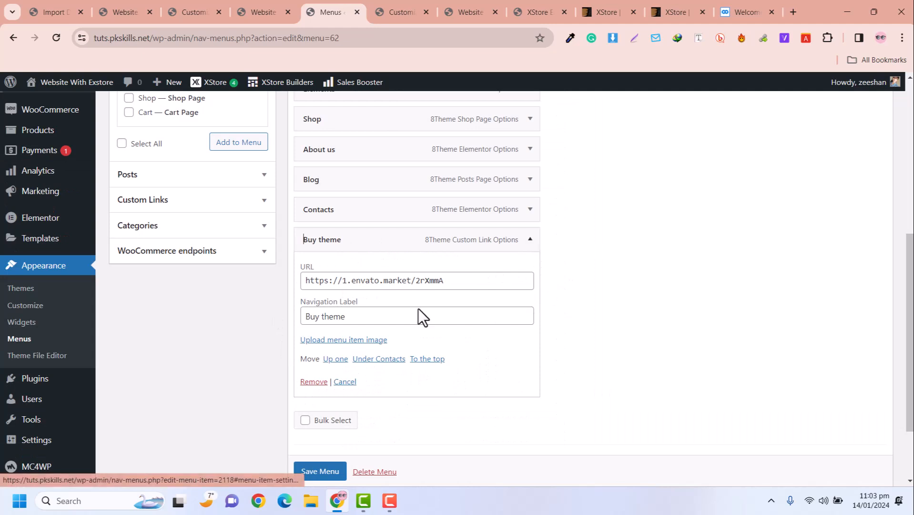
click(323, 383)
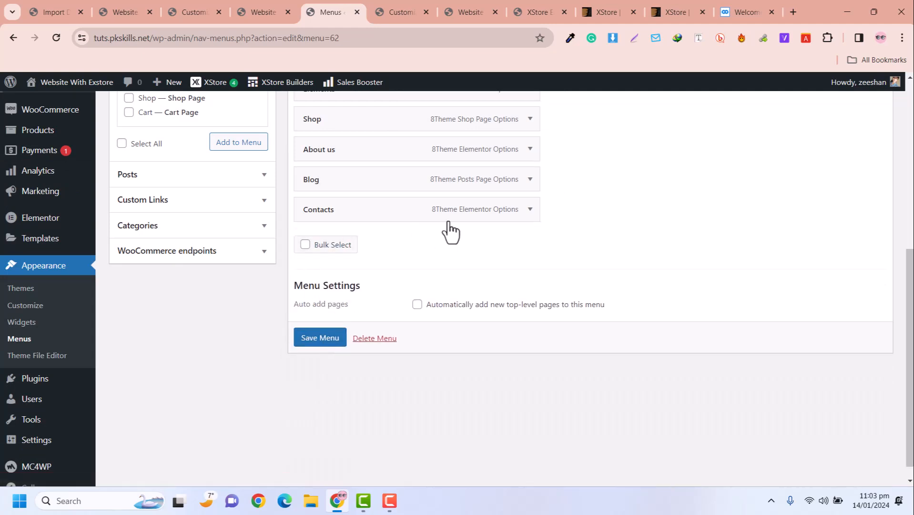
Set the Contacts menu item's label to Hot in its 8Theme options and save the changes.
scroll(590, 229, up, 3)
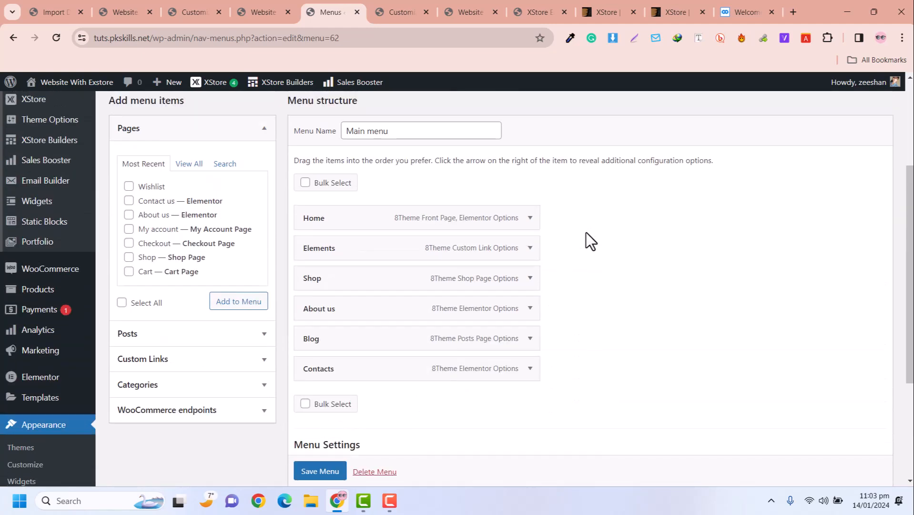
scroll(500, 318, down, 2)
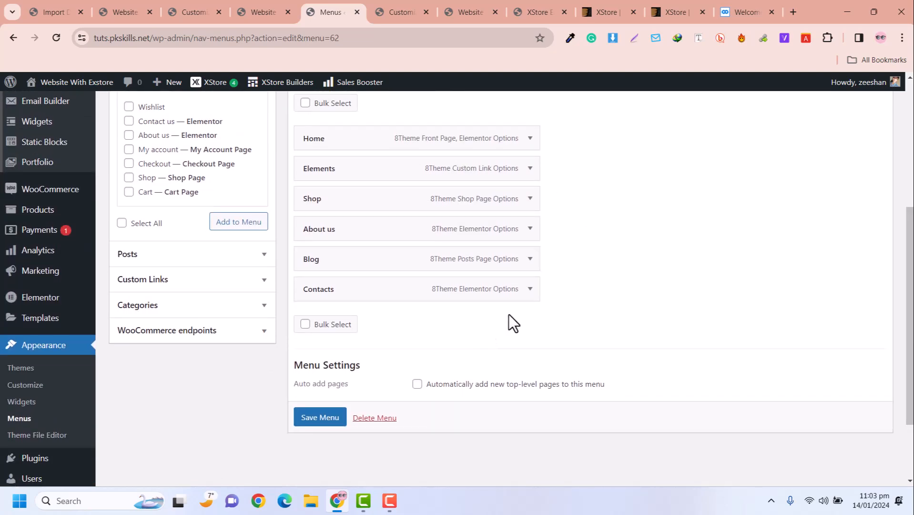
click(530, 289)
click(459, 289)
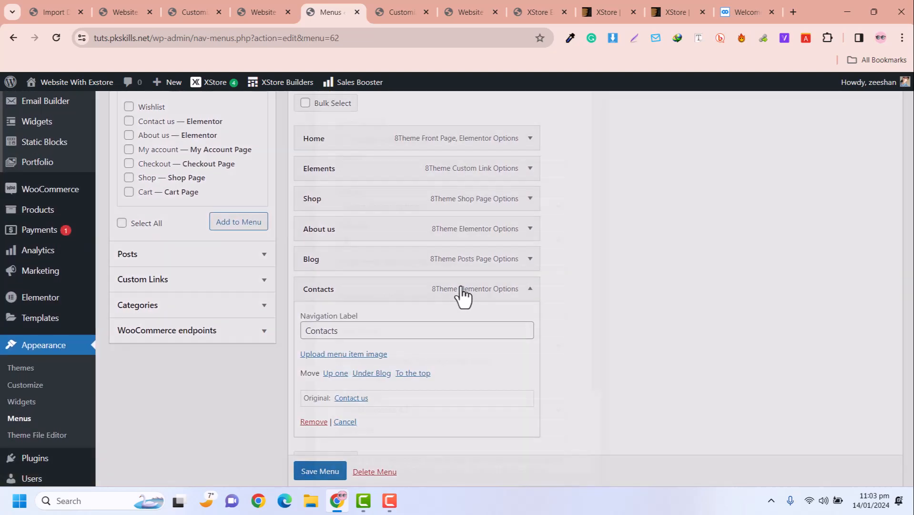
drag(593, 279, 596, 381)
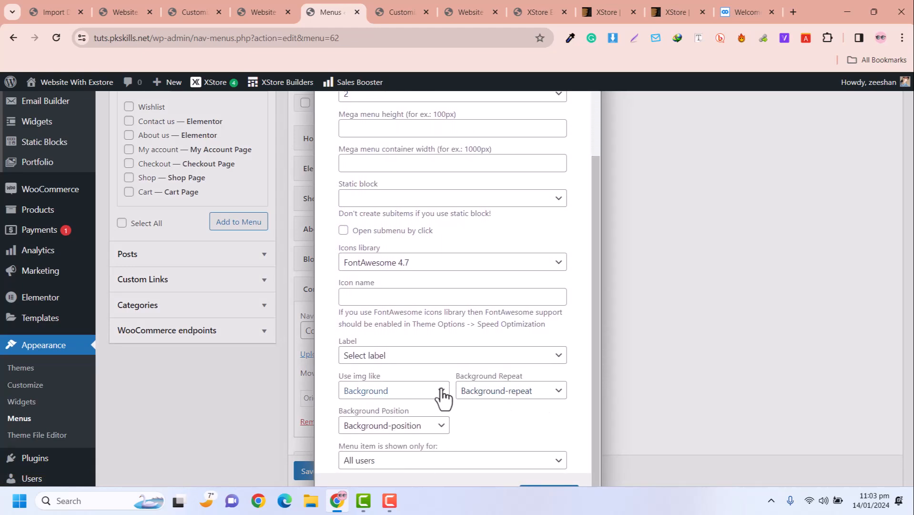
click(430, 358)
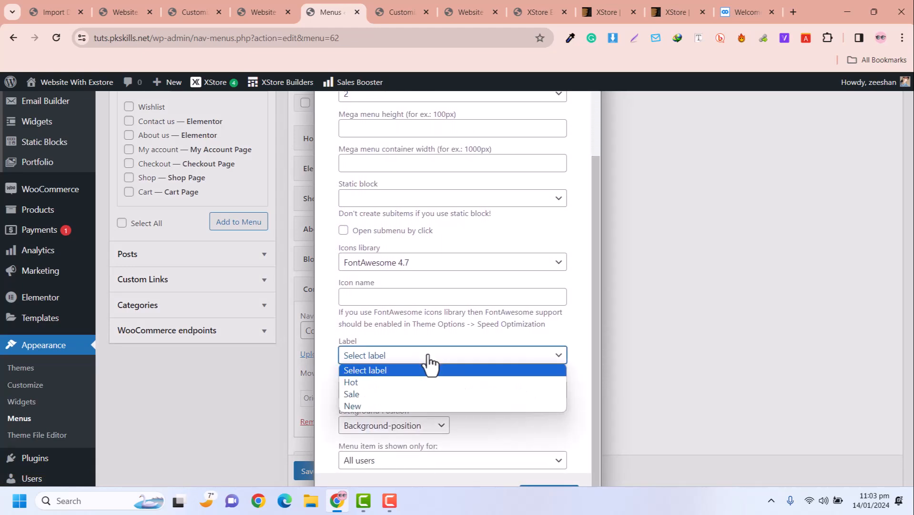
click(410, 381)
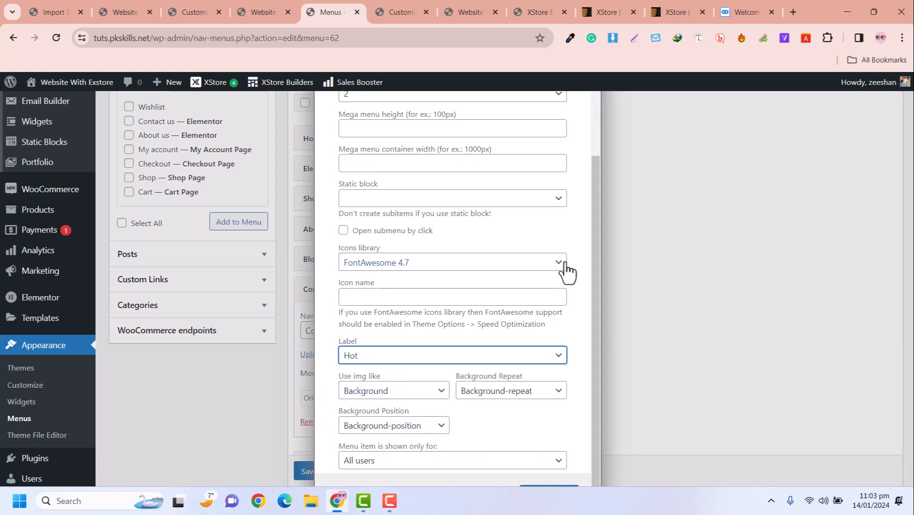
scroll(567, 271, up, 3)
scroll(567, 271, down, 3)
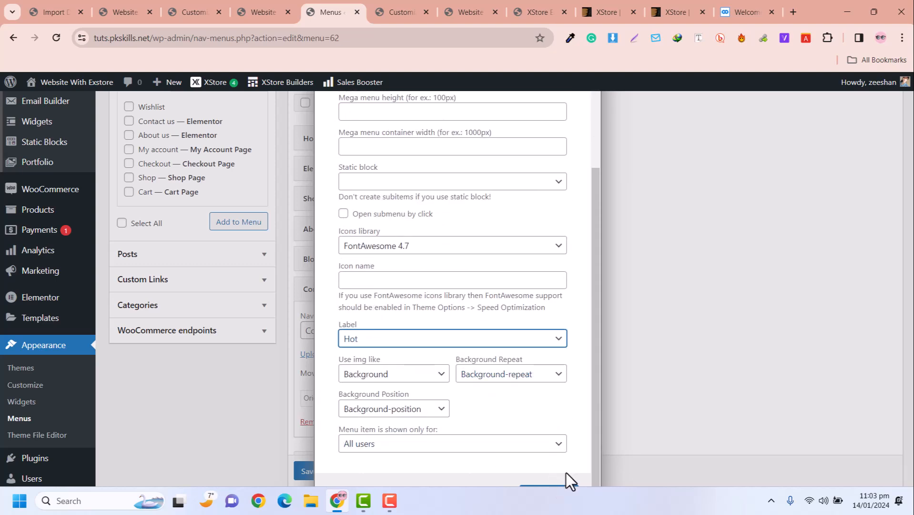
key(ctrl+minus)
click(541, 473)
Save the Main menu and reload the live site's homepage to check the updated navigation bar.
scroll(543, 271, down, 2)
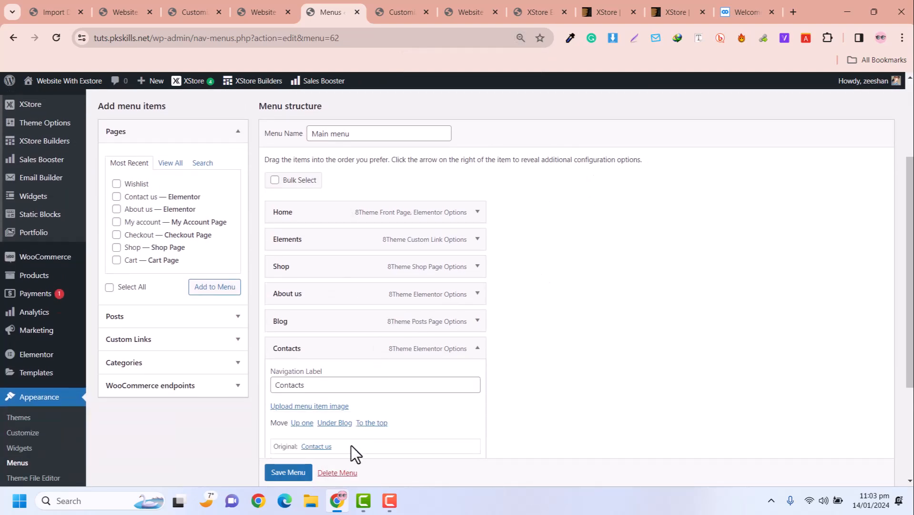
click(288, 472)
scroll(305, 286, down, 2)
click(381, 10)
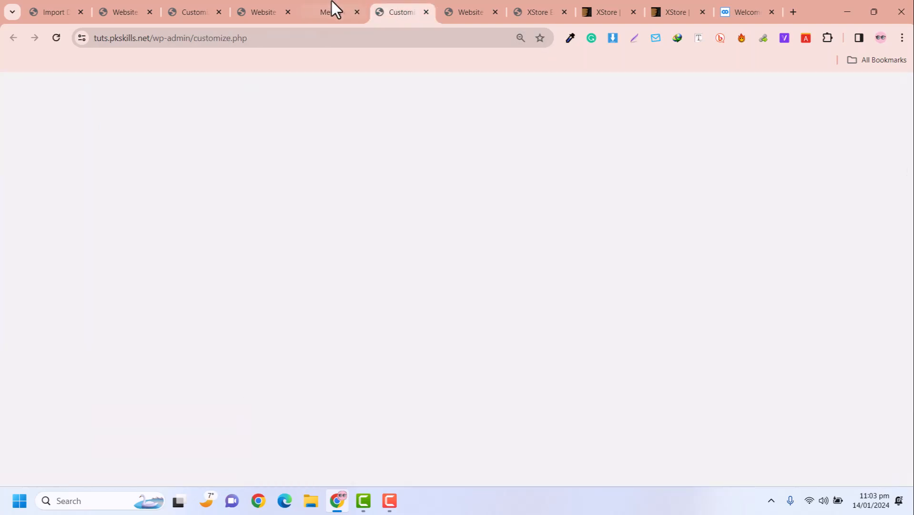
click(336, 10)
click(263, 0)
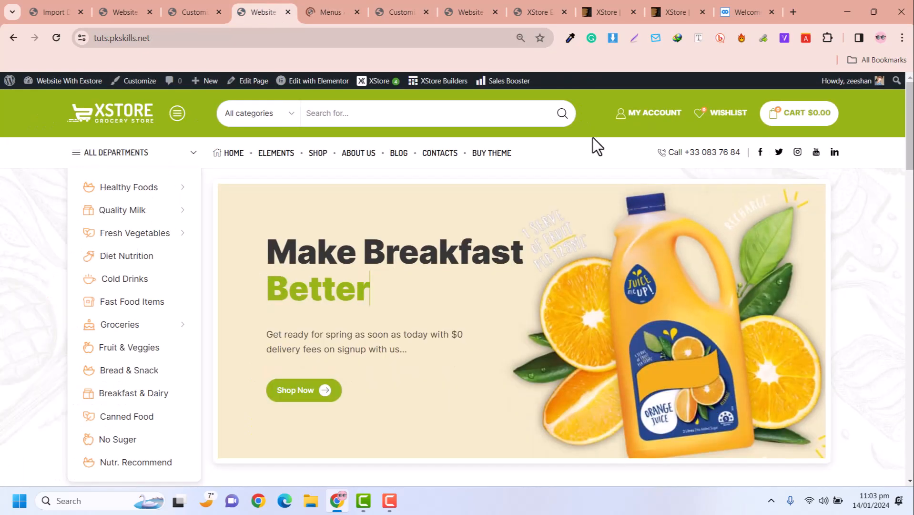
click(59, 40)
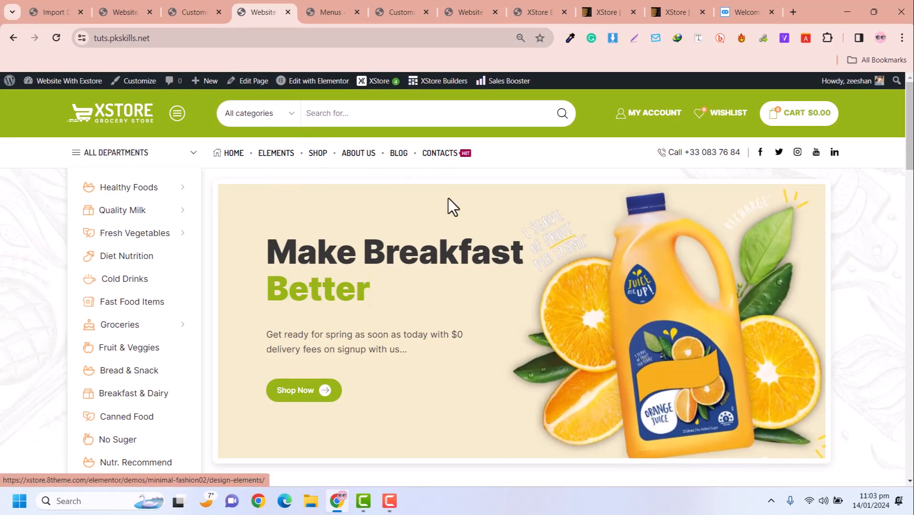
Load the All departments menu for editing and compare it with the department list on the live site.
mouse_move(134, 189)
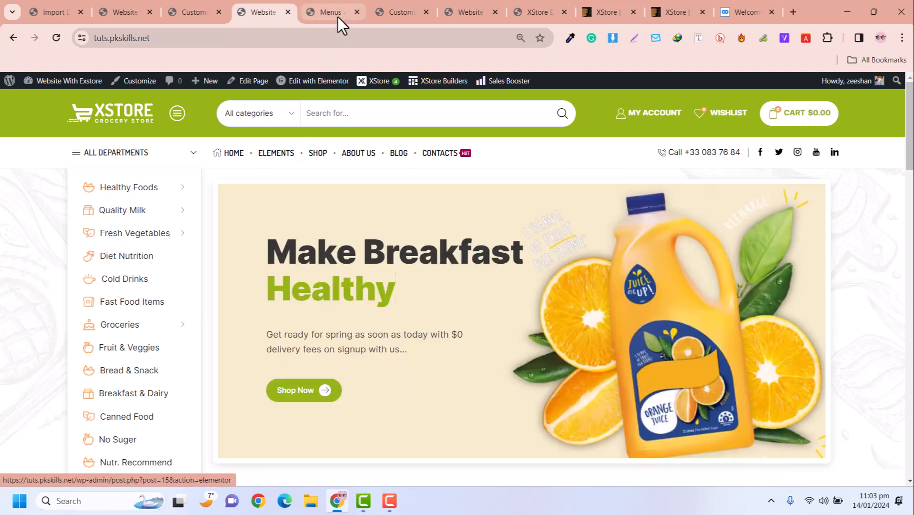
click(326, 4)
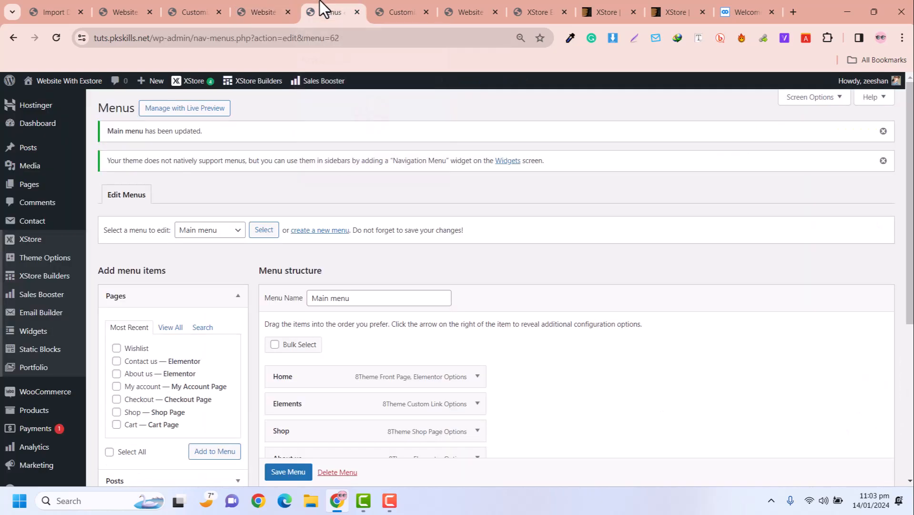
click(211, 231)
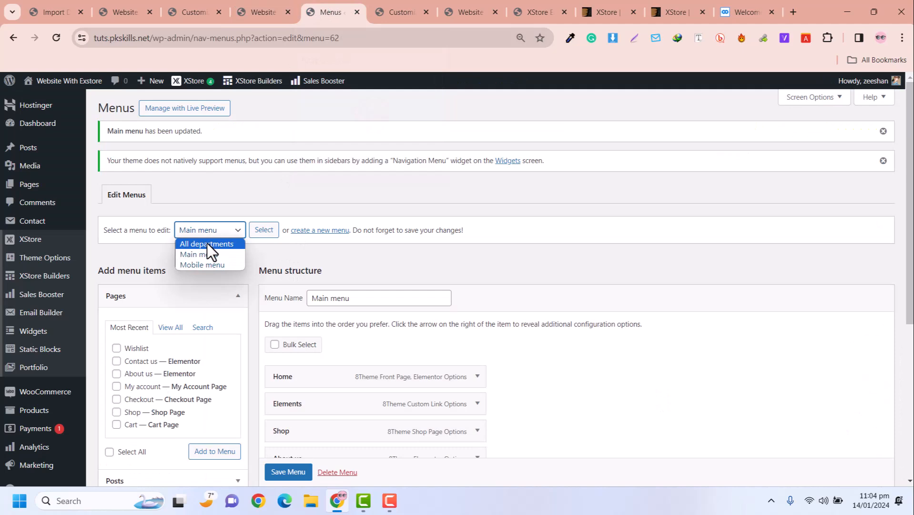
click(207, 243)
click(262, 232)
click(264, 12)
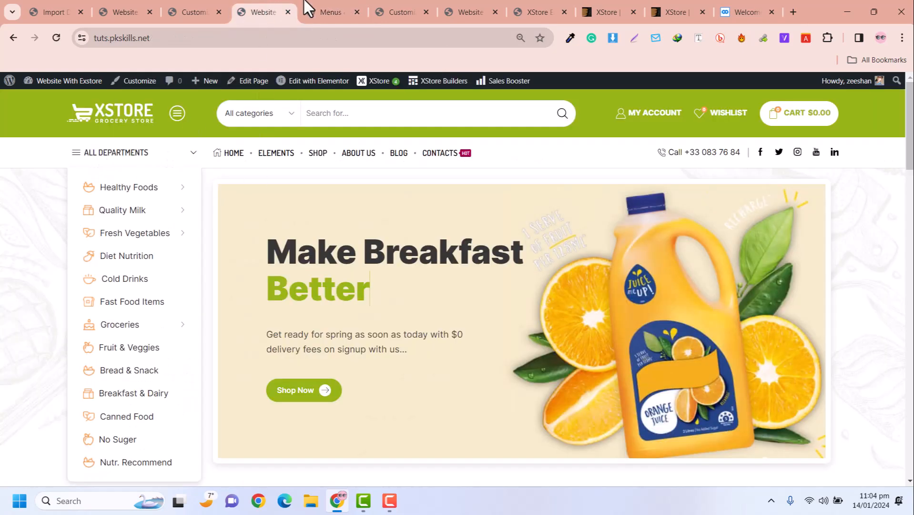
click(329, 12)
Expand the Healthy Foods item in the menu structure and check its icon and submenu on the live site.
scroll(493, 284, down, 3)
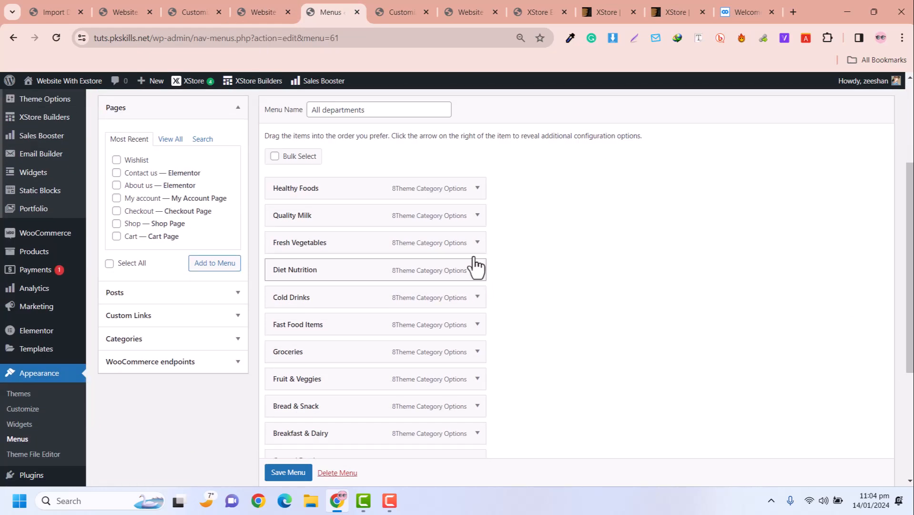
click(477, 190)
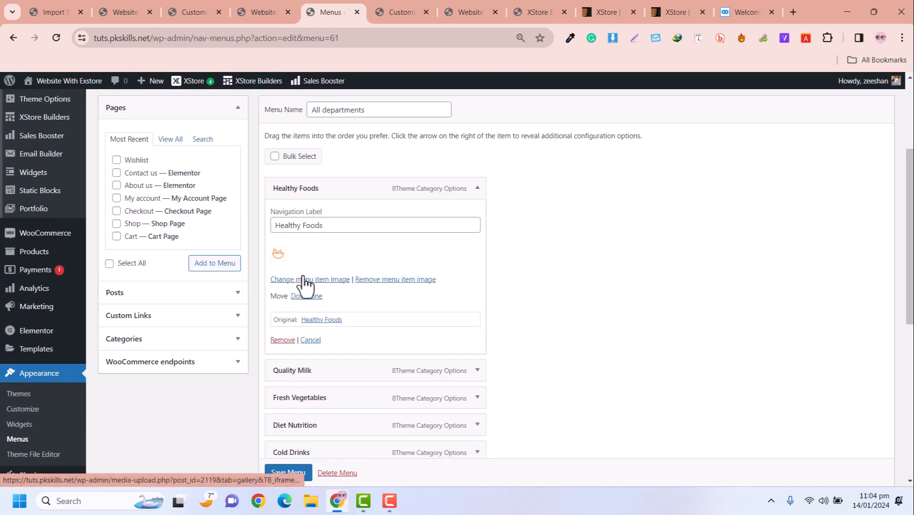
click(264, 11)
mouse_move(95, 191)
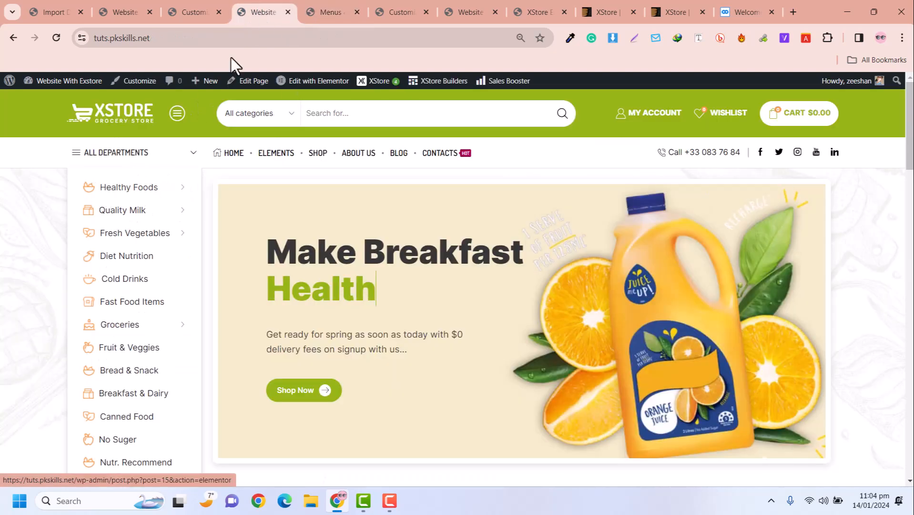
mouse_move(180, 191)
Open the Healthy Foods item's 8Theme category options and inspect its mega menu design and column choices.
click(335, 10)
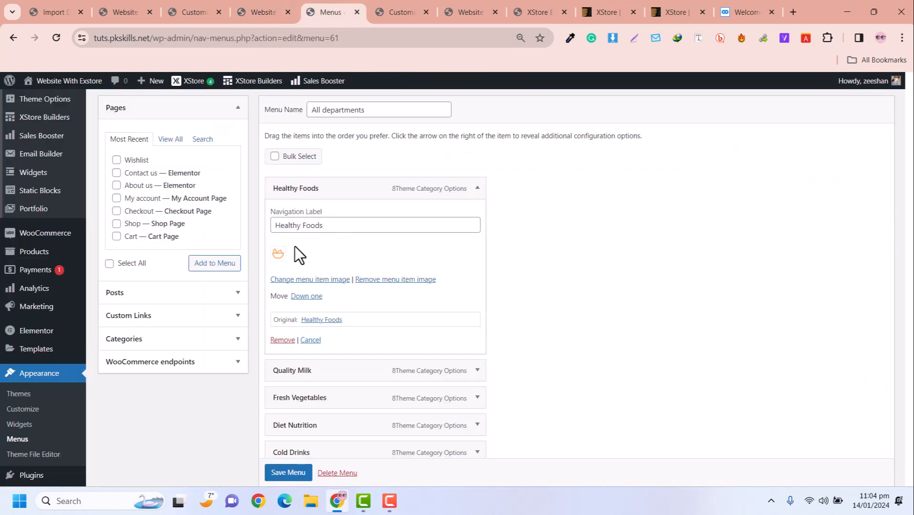
click(394, 190)
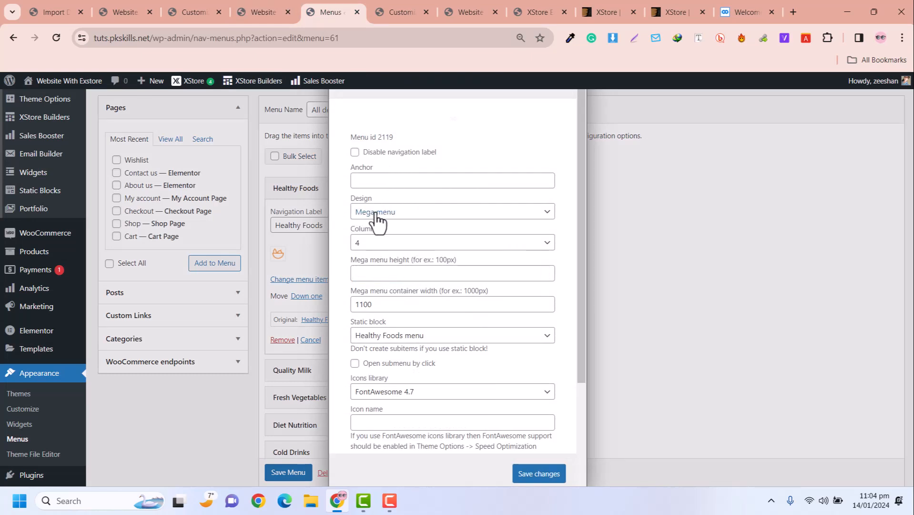
click(377, 244)
click(378, 243)
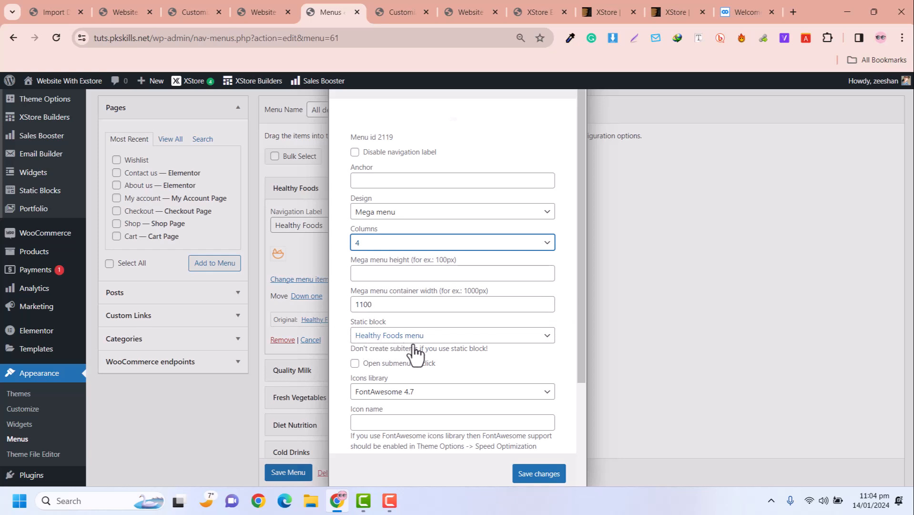
Check the static block choices for the Healthy Foods mega menu, keep Healthy Foods menu, and save the item's options.
click(428, 336)
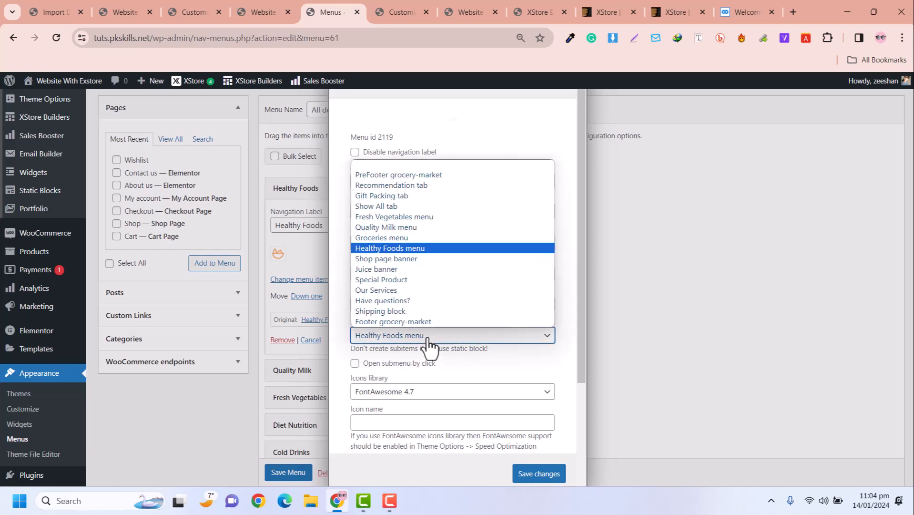
click(428, 339)
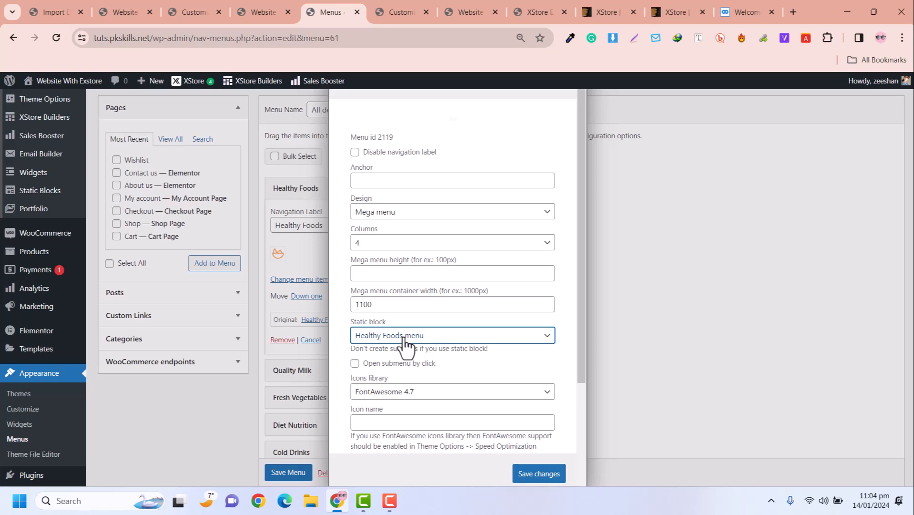
click(404, 337)
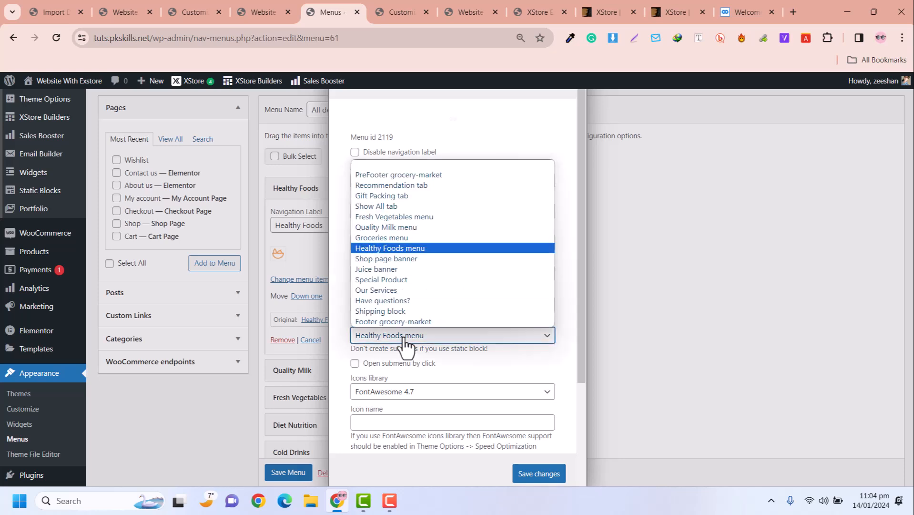
click(404, 336)
scroll(573, 311, down, 3)
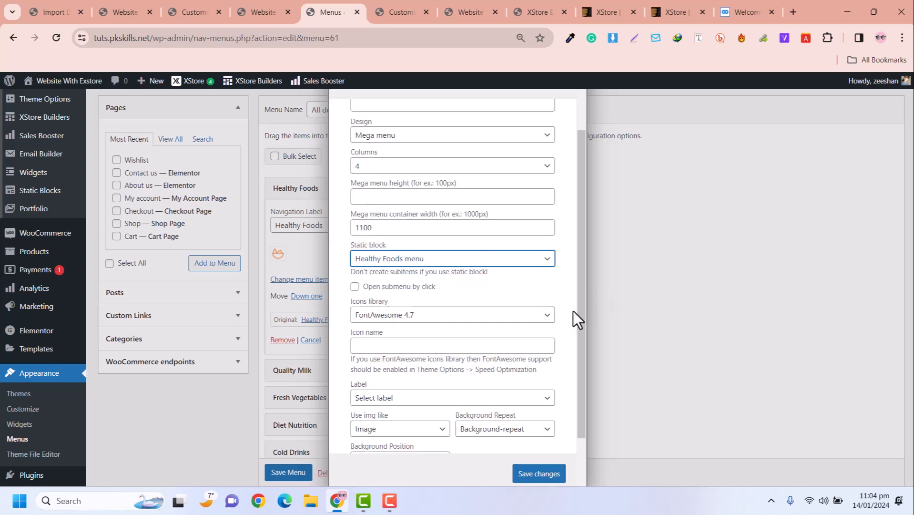
scroll(387, 219, up, 3)
click(539, 473)
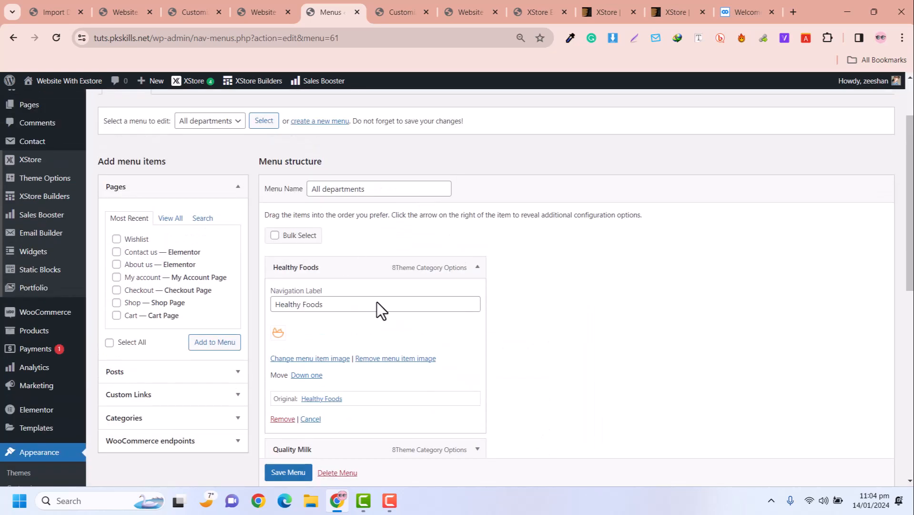
Expand the Quality Milk item, review its 8Theme category options including the static block, and save them.
click(478, 188)
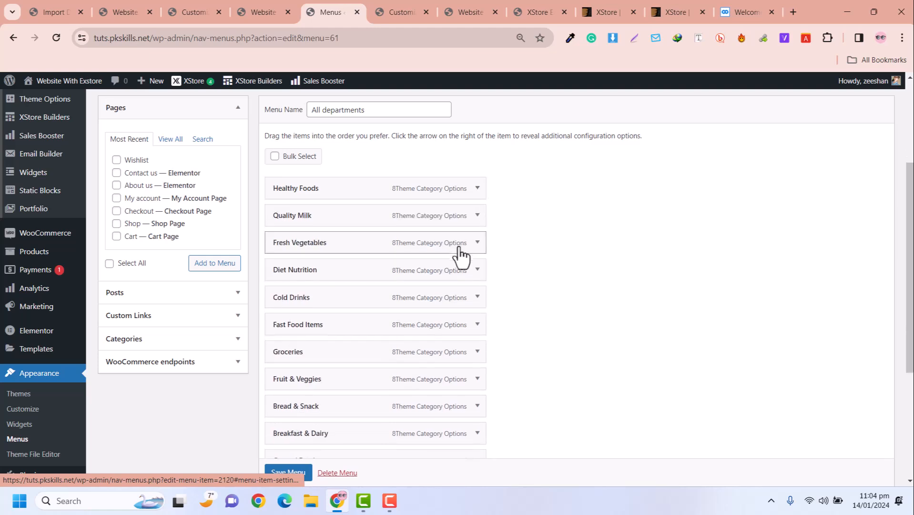
click(475, 224)
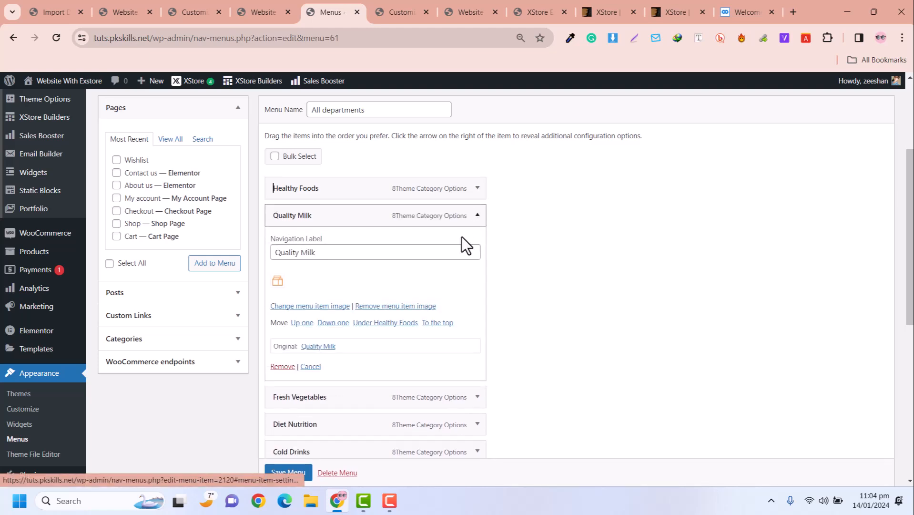
click(417, 222)
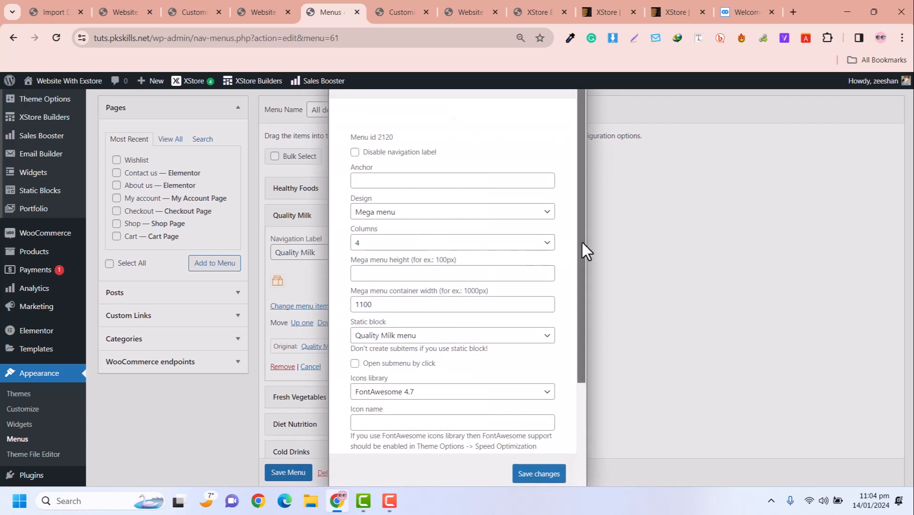
scroll(581, 258, down, 2)
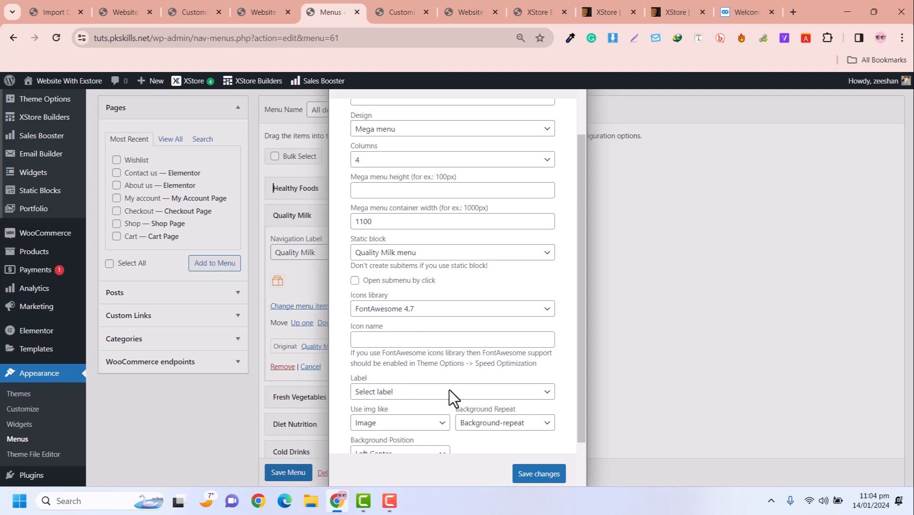
click(539, 474)
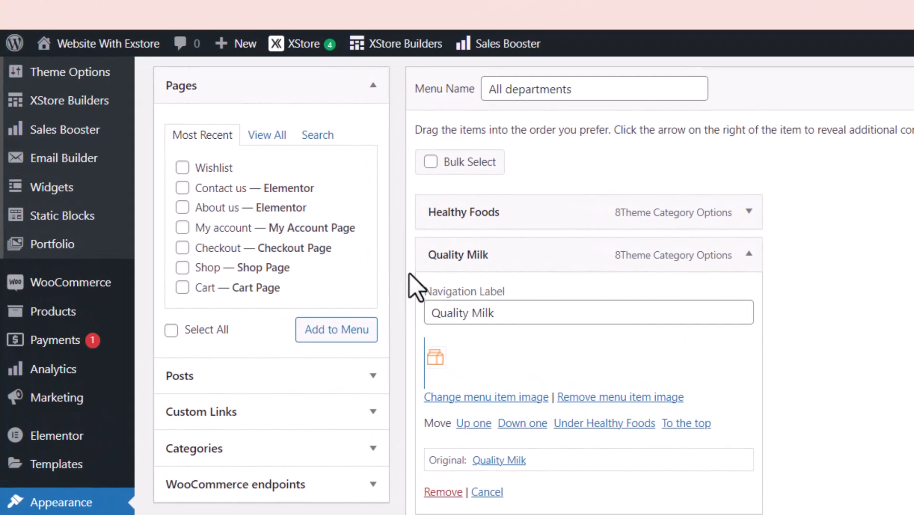
Open the list of all static blocks in a new browser tab and switch to it.
mouse_move(93, 220)
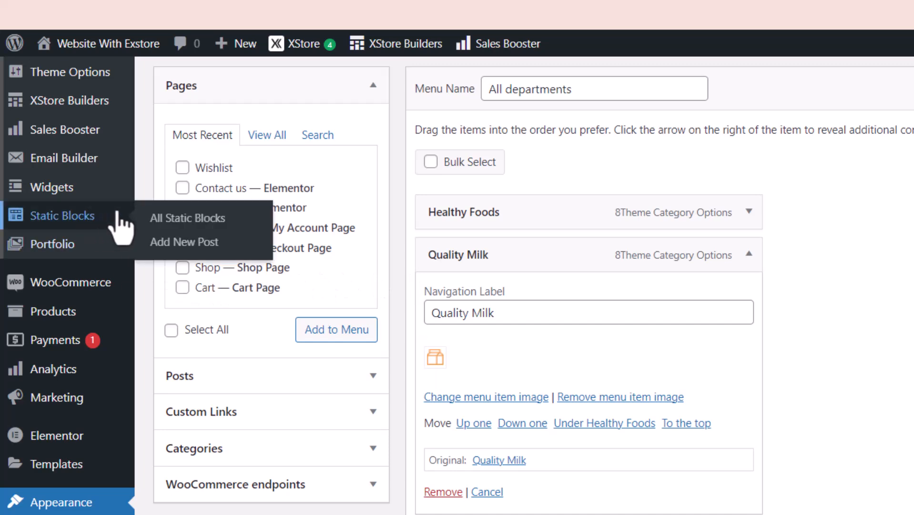
right_click(234, 217)
click(243, 234)
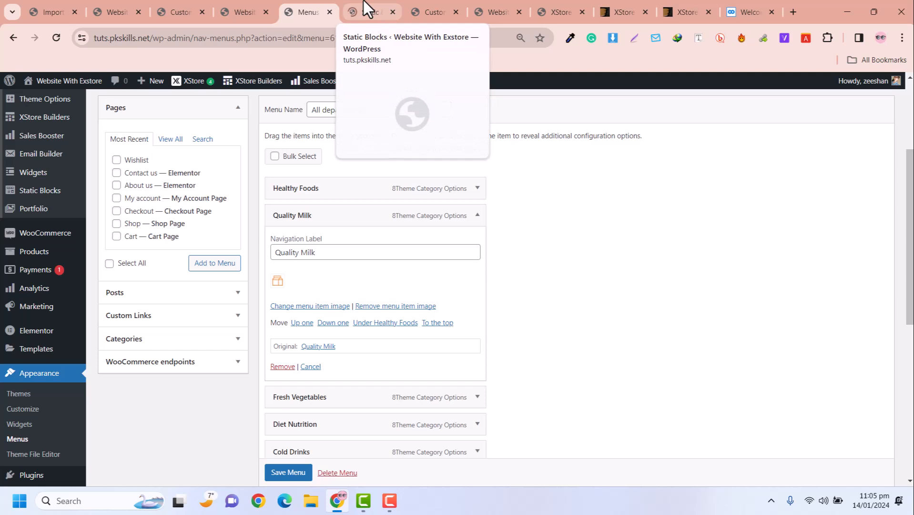
click(364, 2)
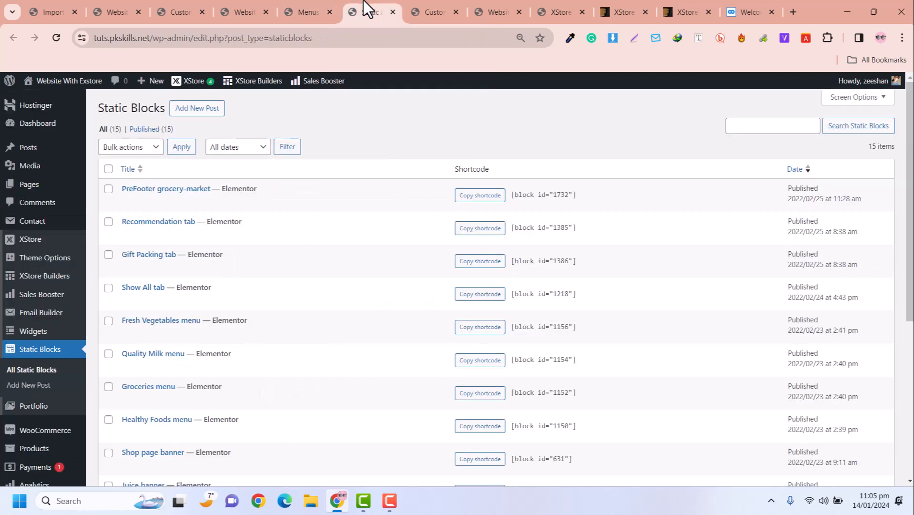
Return to the All departments menu and check which static block the Healthy Foods item's 8Theme category options use.
click(310, 2)
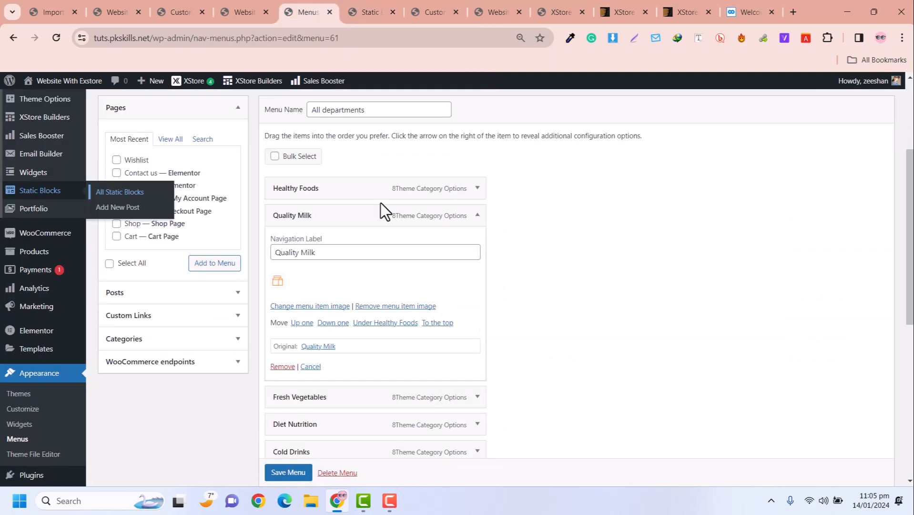
click(477, 216)
click(477, 187)
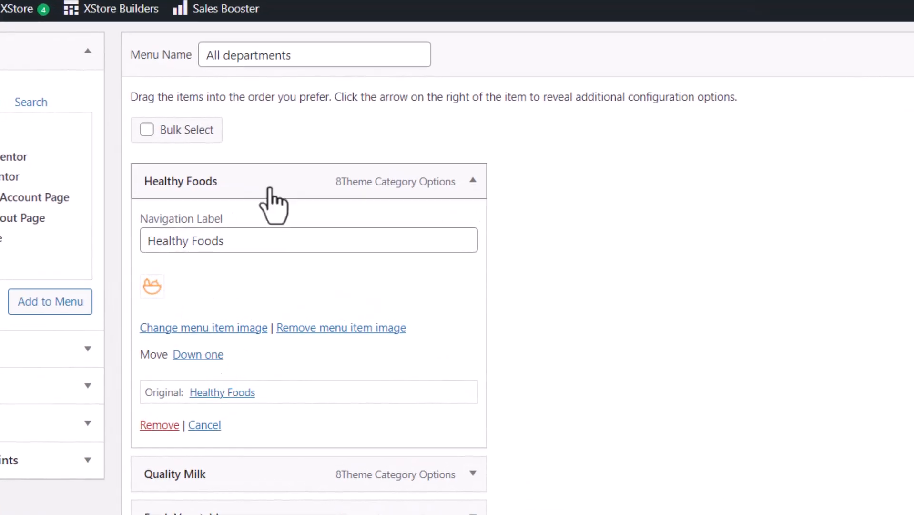
click(374, 187)
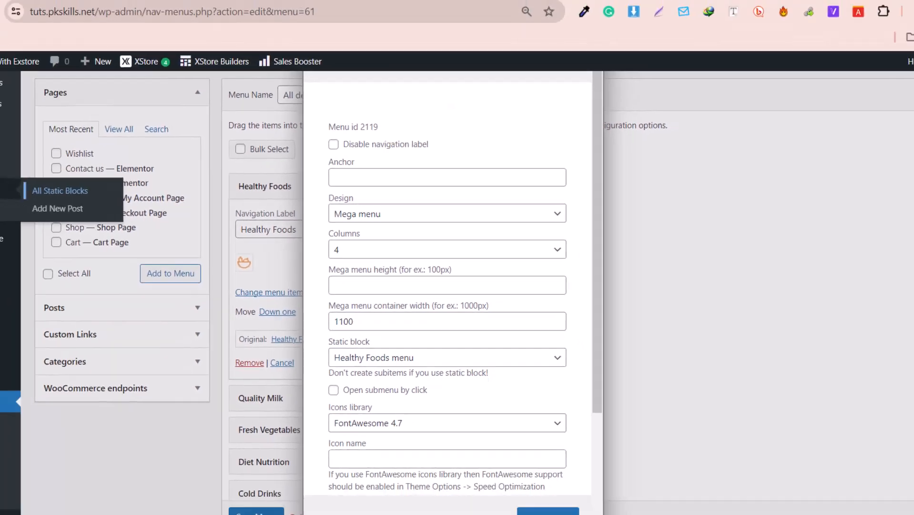
Open the Healthy Foods menu static block in Elementor, close the Navigator, and select the No Gluten menu list for editing.
click(369, 12)
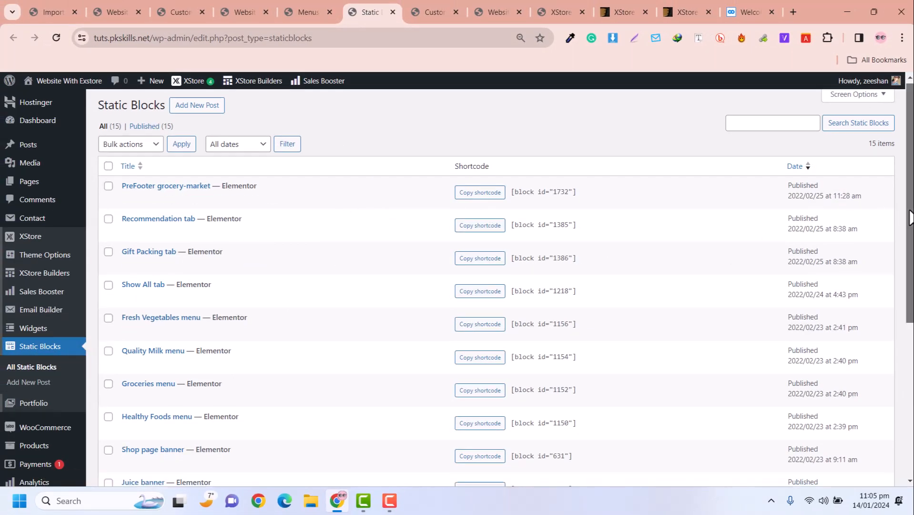
scroll(910, 214, down, 2)
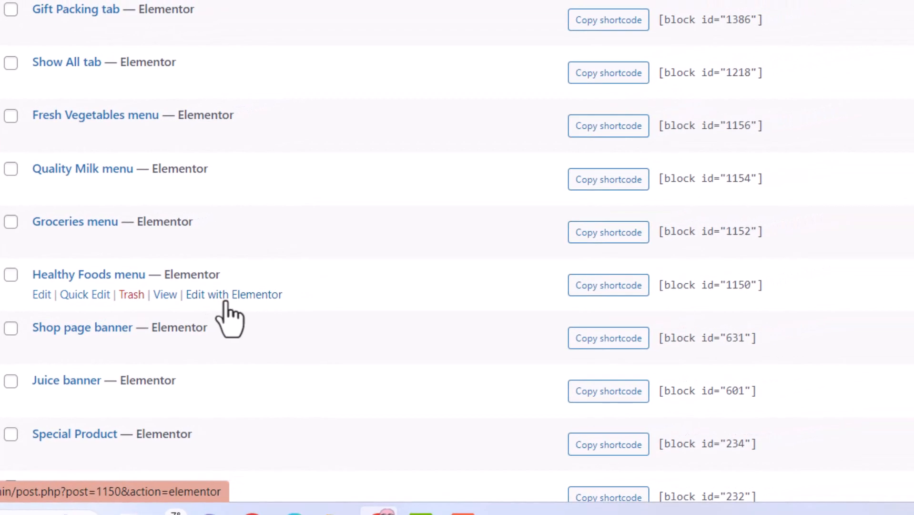
click(226, 304)
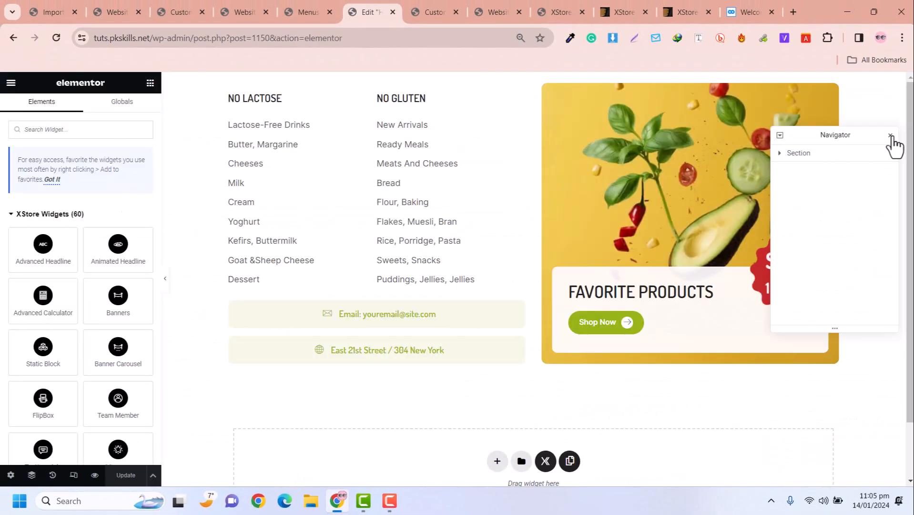
click(890, 136)
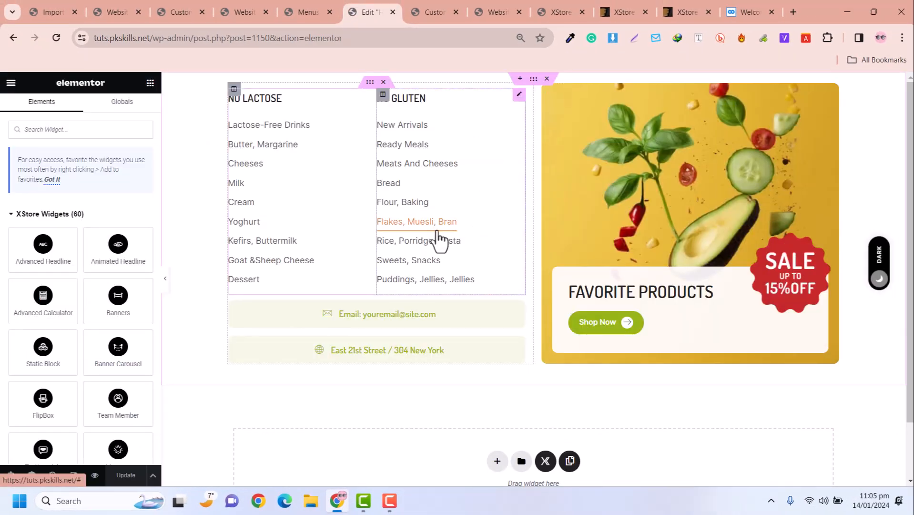
click(544, 95)
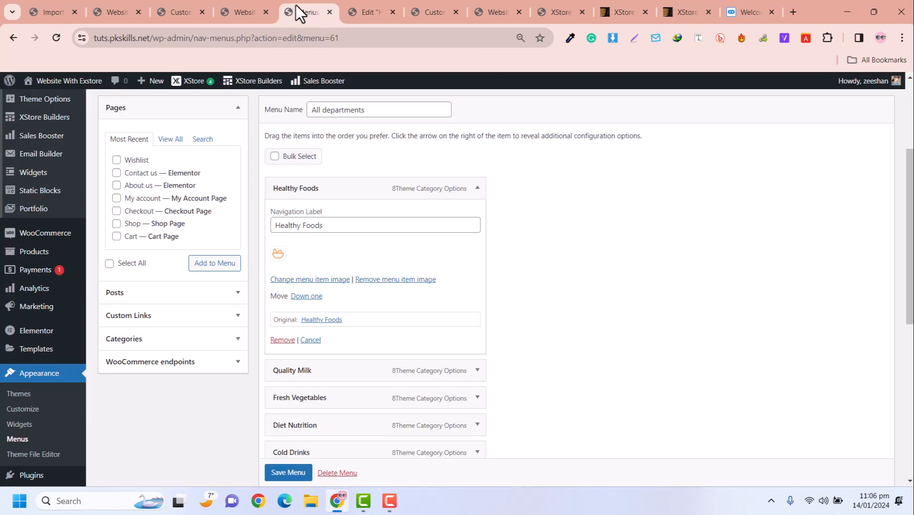
Compare the static block with the menu editor, and check the Healthy Foods submenu on the live site in a new tab.
click(368, 7)
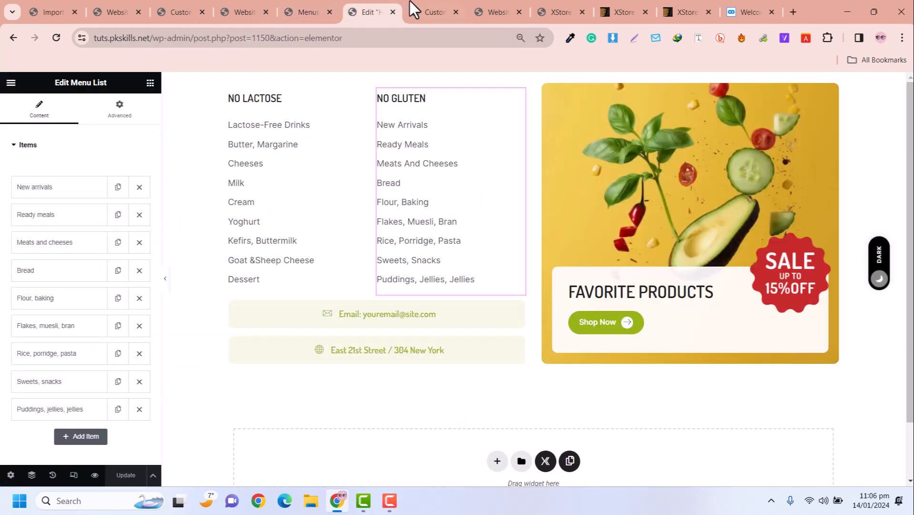
click(320, 7)
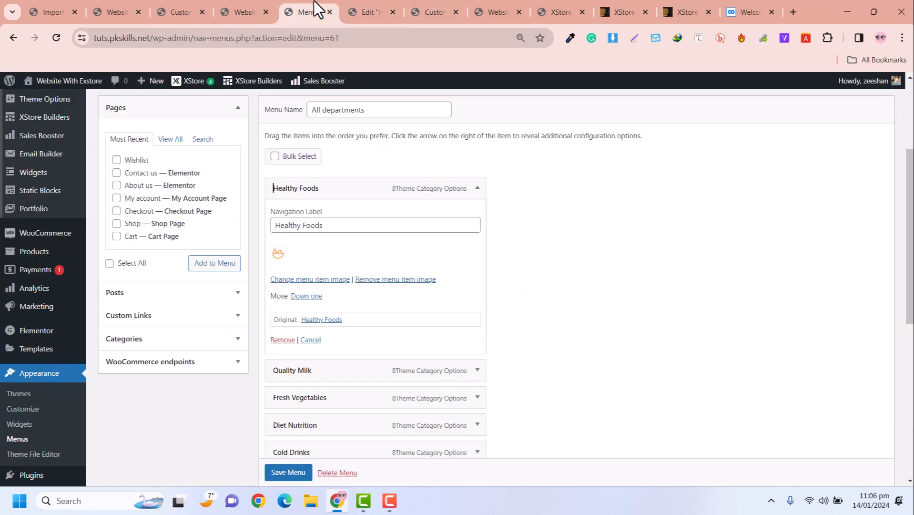
click(42, 95)
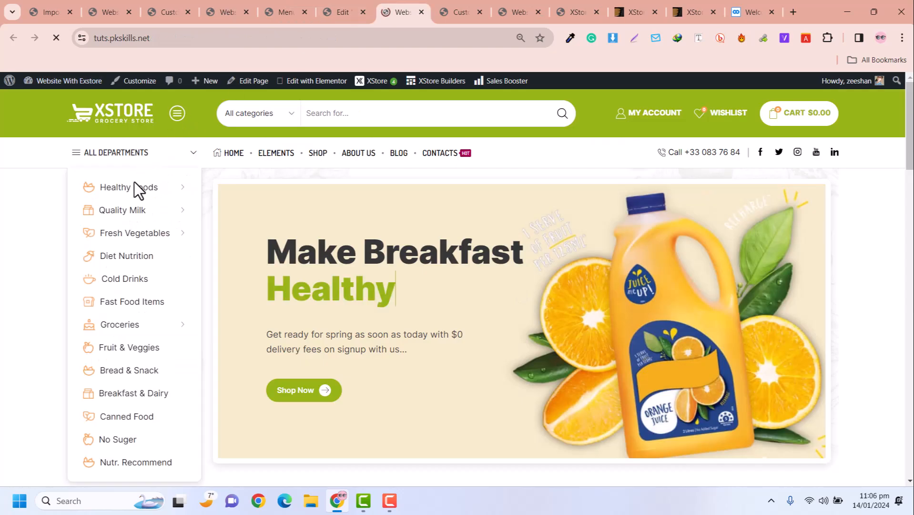
mouse_move(133, 189)
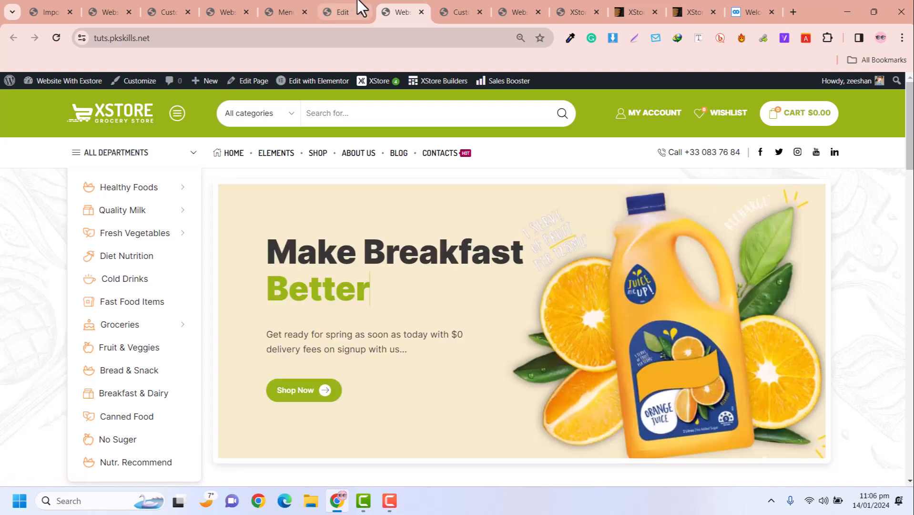
Back in the Elementor editor, inspect the No Lactose menu list's items and their title, link and label settings.
click(348, 3)
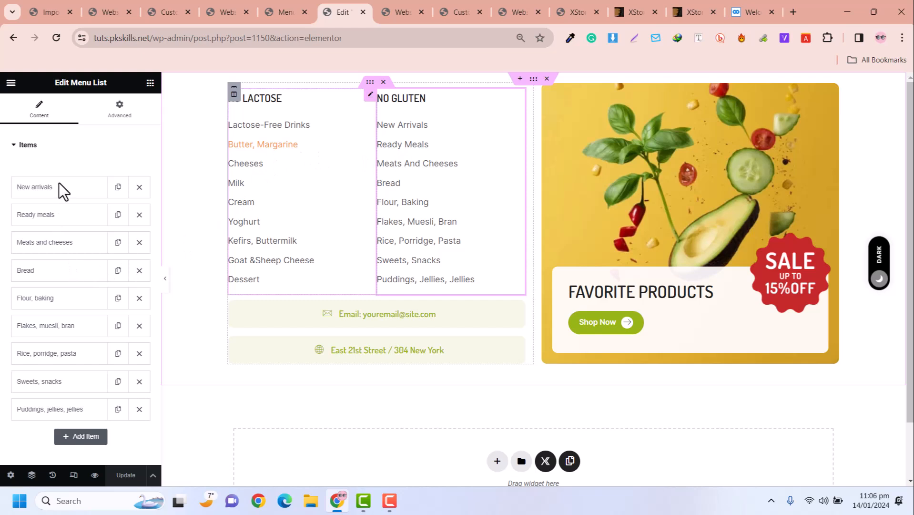
click(371, 94)
click(67, 193)
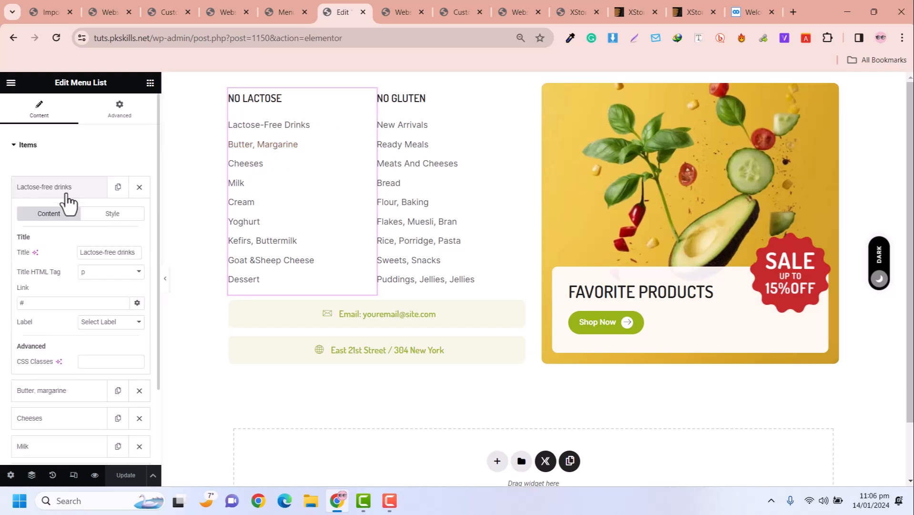
click(68, 194)
click(67, 220)
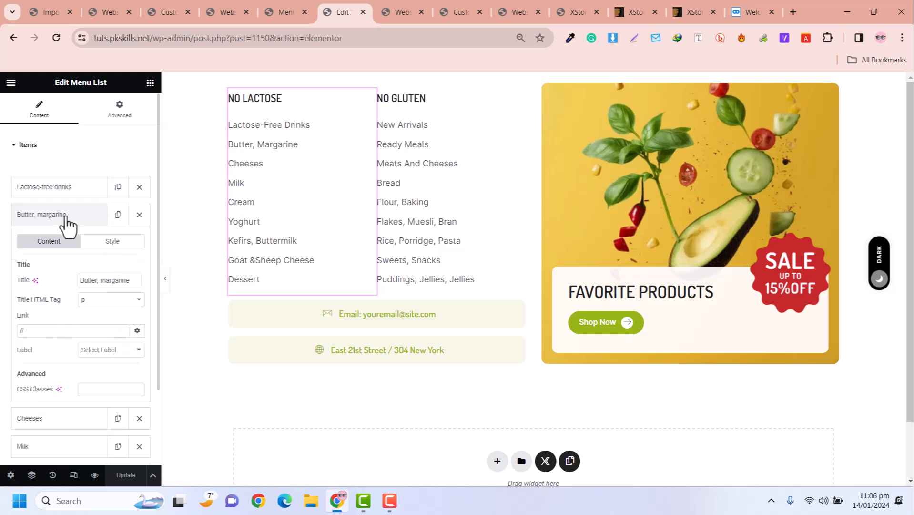
click(67, 219)
click(66, 245)
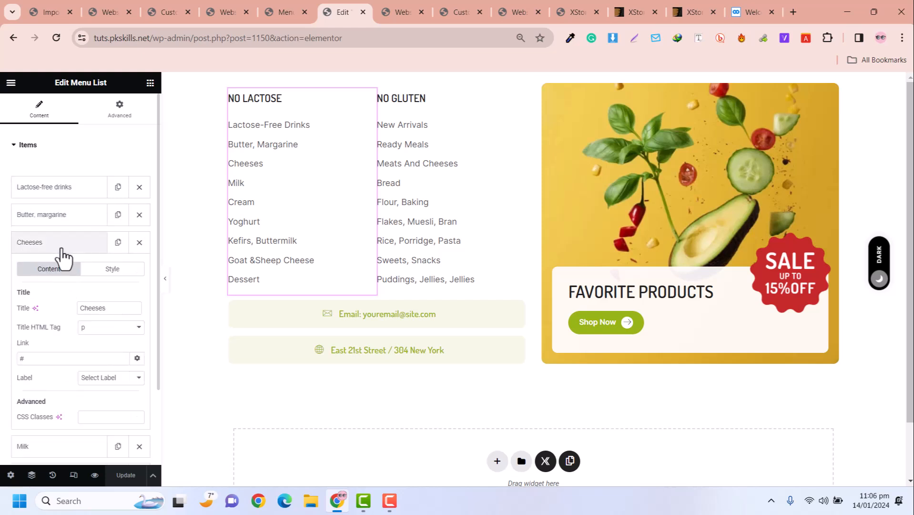
click(62, 246)
click(53, 305)
click(53, 299)
click(45, 355)
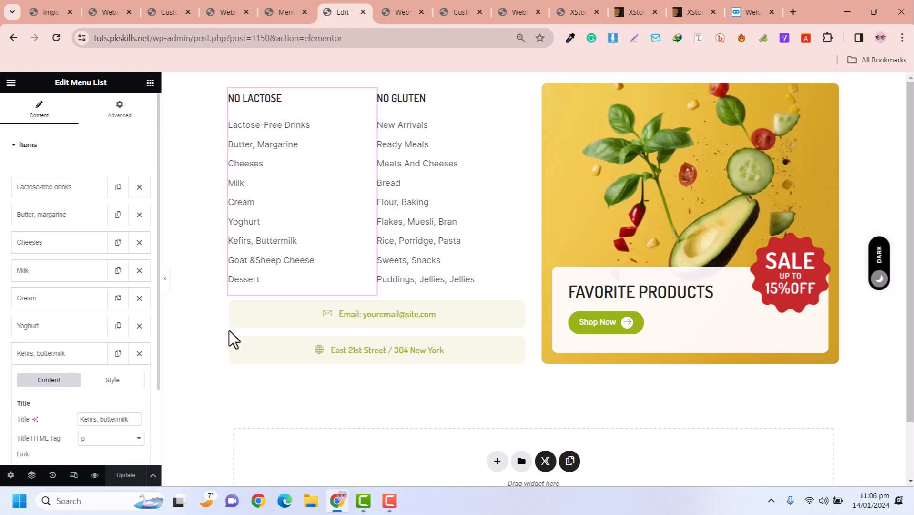
Open the email icon list below the menu columns and expand its item to inspect the text and icon settings.
click(517, 314)
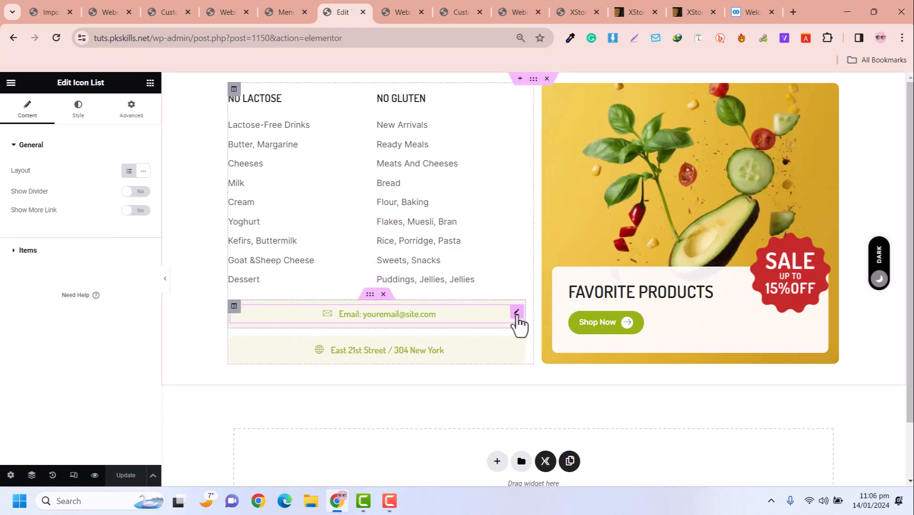
click(38, 250)
click(72, 212)
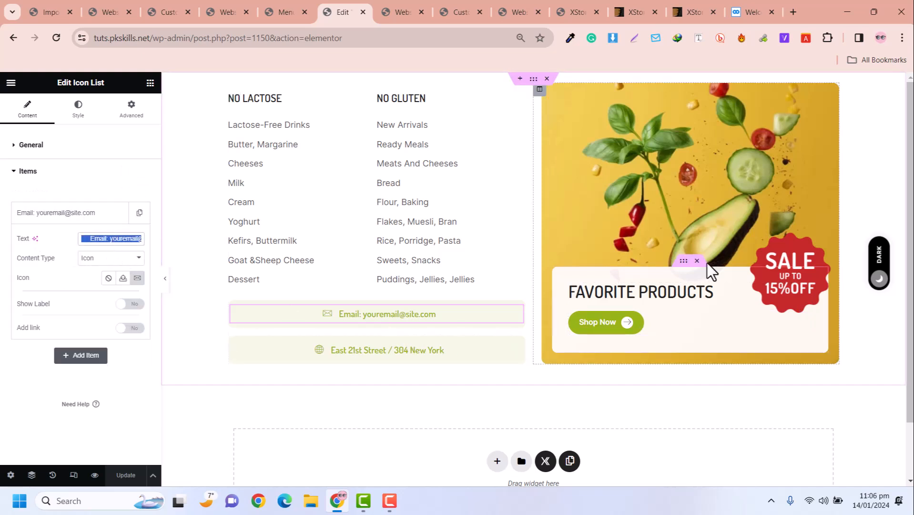
Inspect the editing settings of the Favorite Products heading and the sale badge image in the promotional banner.
click(668, 291)
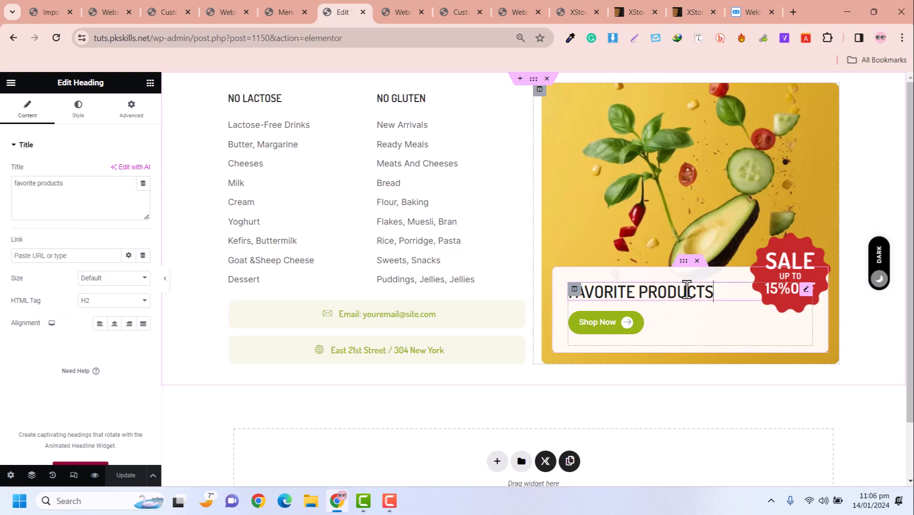
click(784, 280)
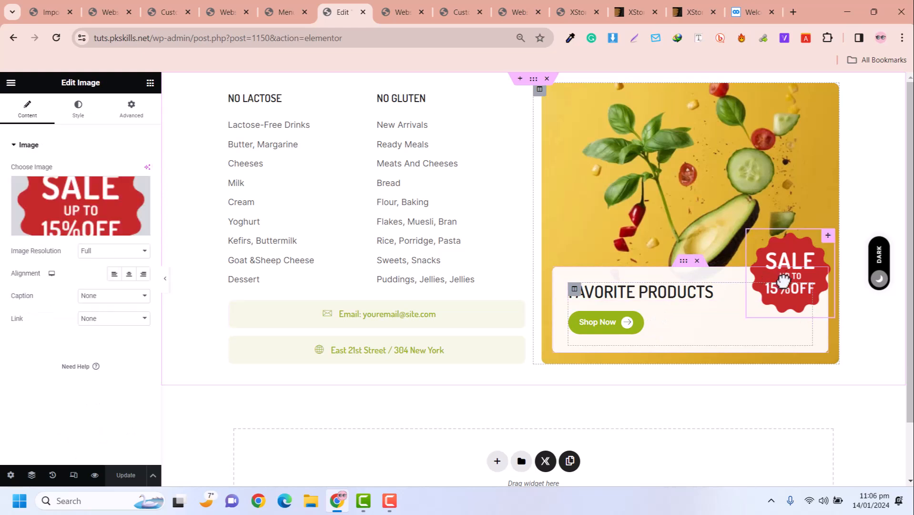
mouse_move(149, 208)
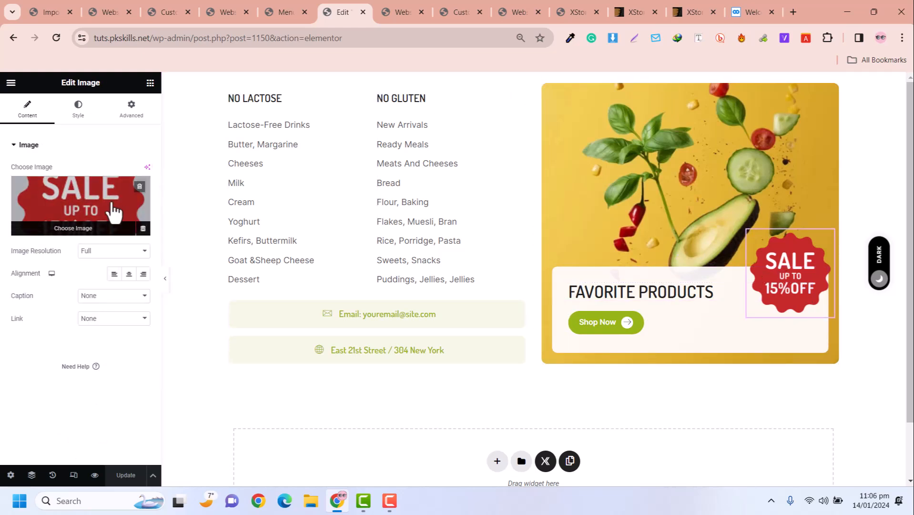
Inspect the Shop Now button in the promotional banner, checking its text and link settings.
click(620, 327)
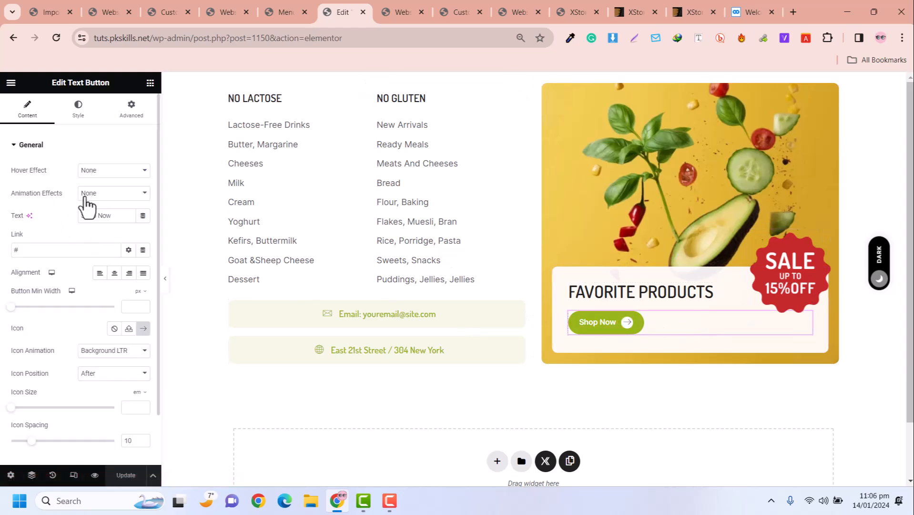
drag(116, 215, 73, 215)
drag(72, 253, 13, 251)
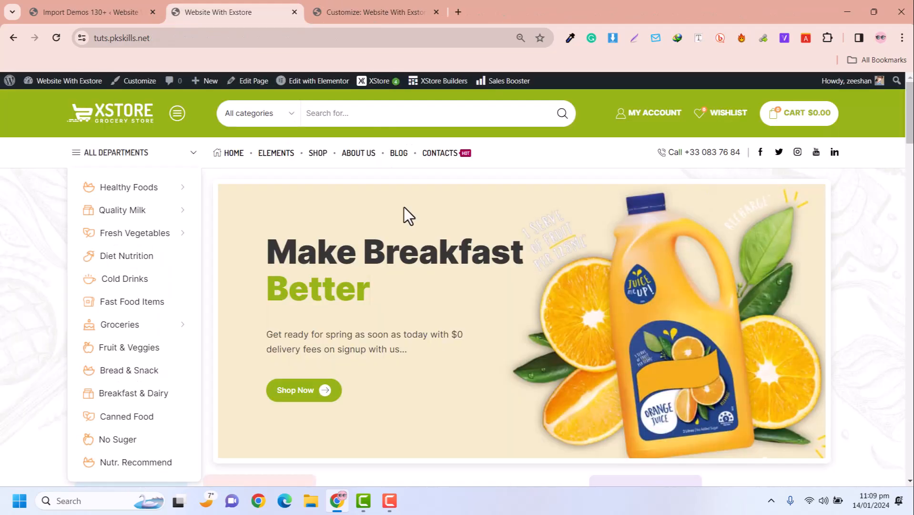
From the site's home page, open the page for editing with Elementor.
mouse_move(908, 120)
mouse_down()
mouse_move(899, 238)
mouse_move(911, 118)
mouse_up()
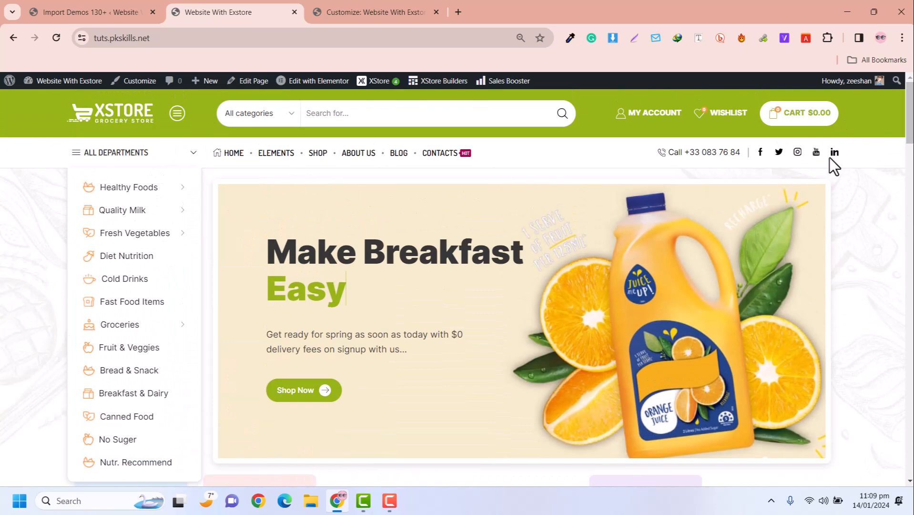
scroll(909, 118, down, 4)
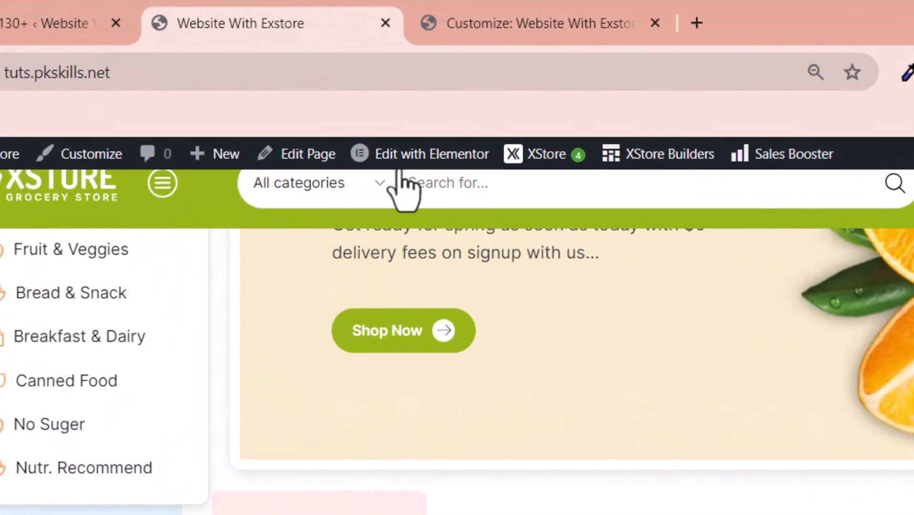
mouse_move(303, 84)
click(400, 159)
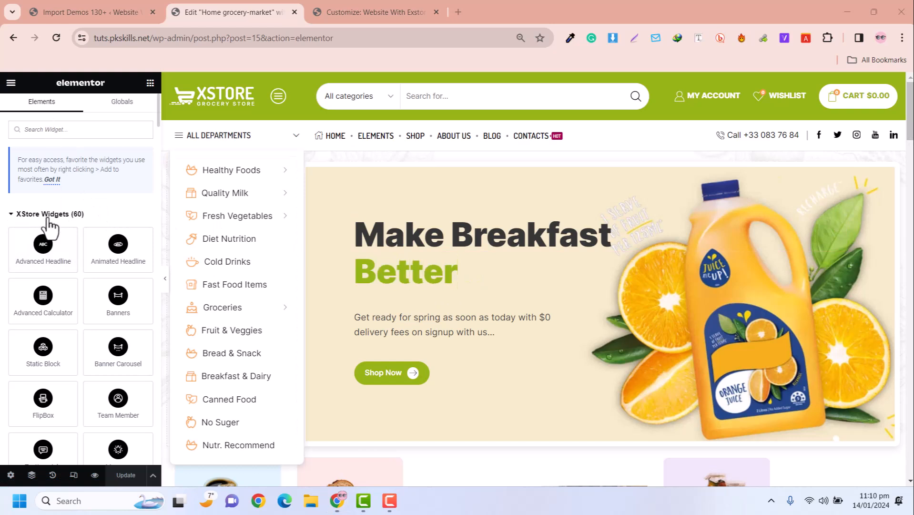
Collapse the widget categories to survey them, and expand XStore Widgets to examine the available elements.
click(13, 215)
click(12, 214)
click(12, 215)
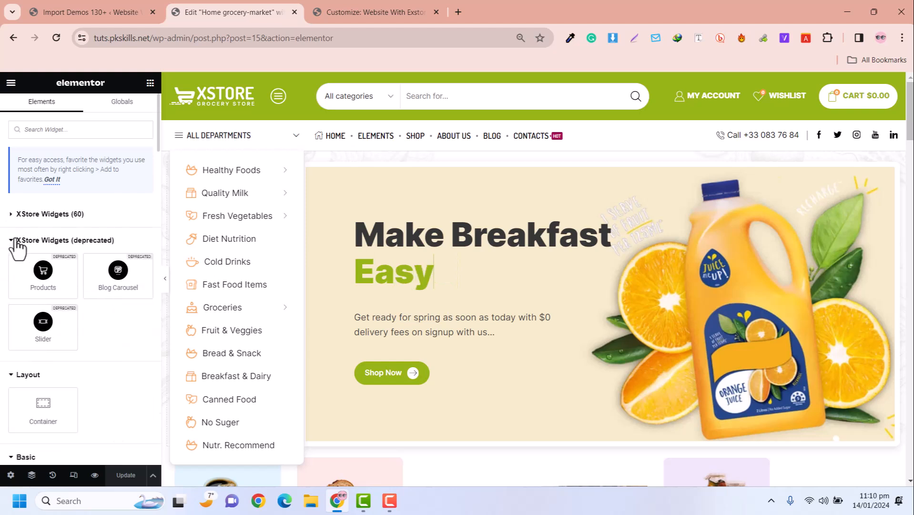
click(14, 242)
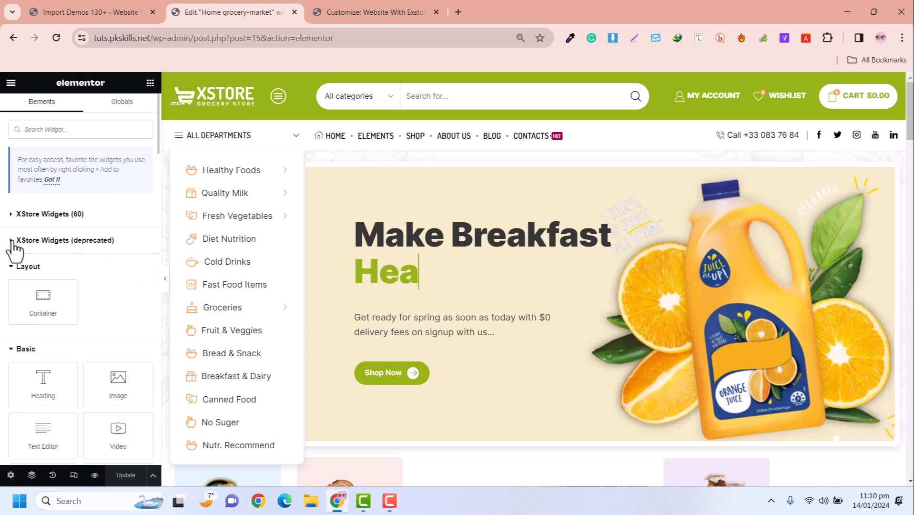
click(16, 274)
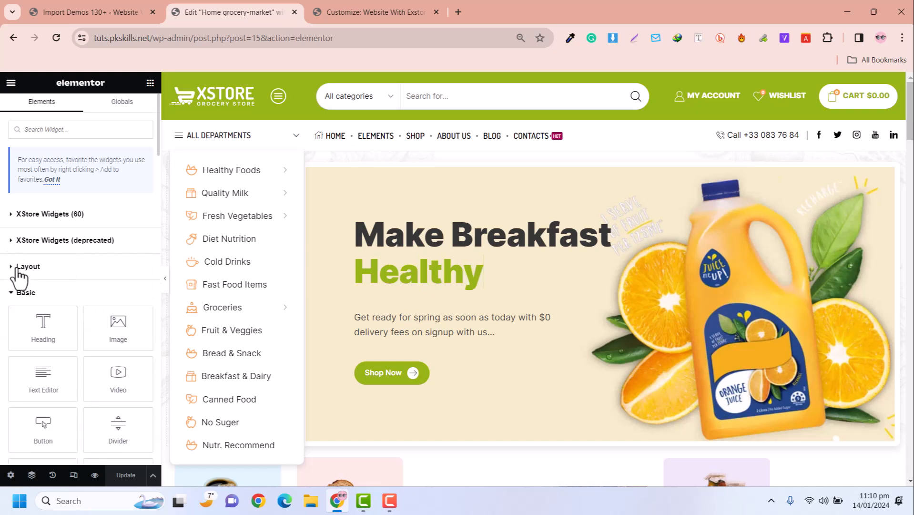
click(22, 296)
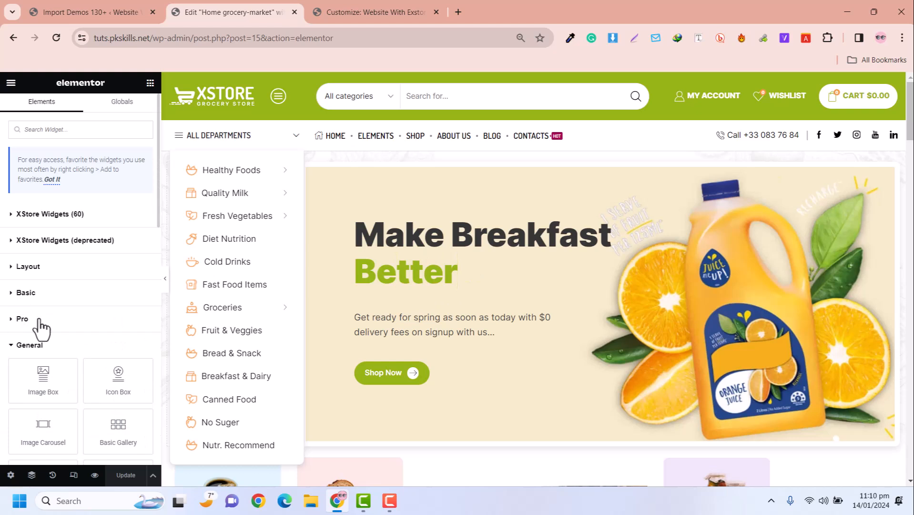
click(21, 346)
click(42, 214)
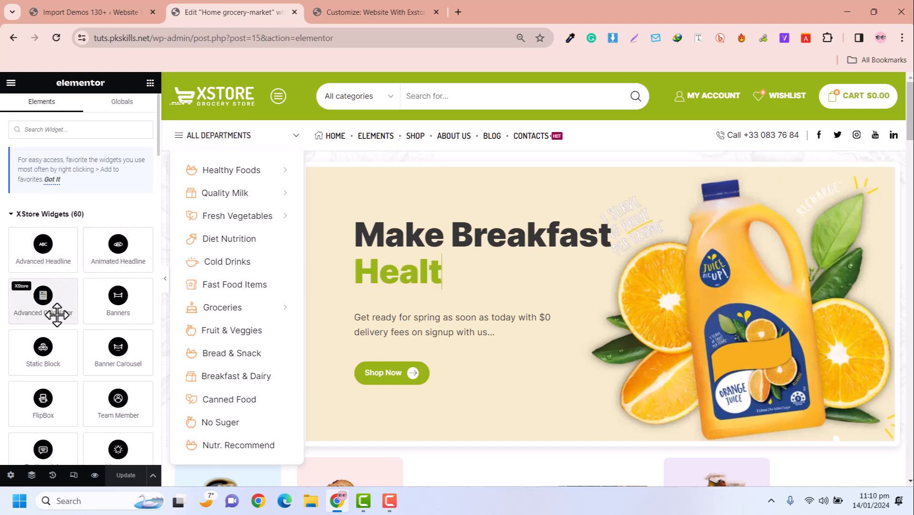
scroll(94, 302, down, 3)
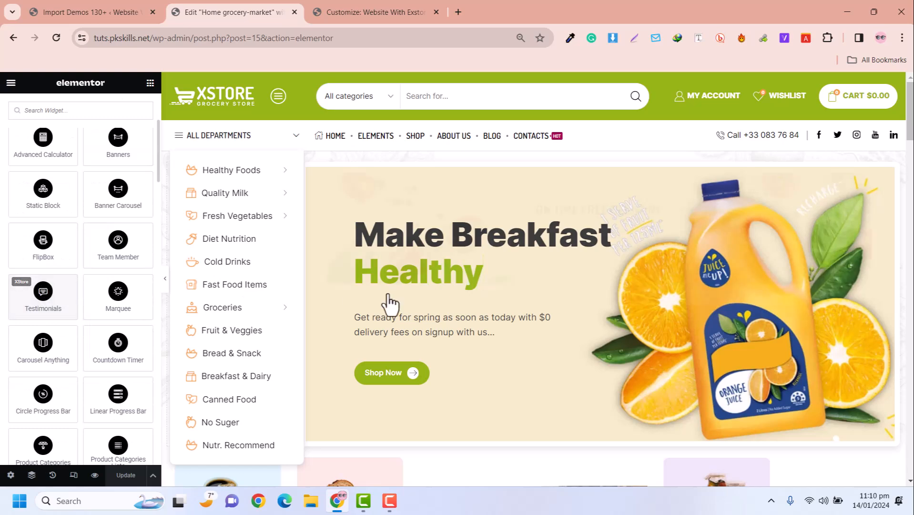
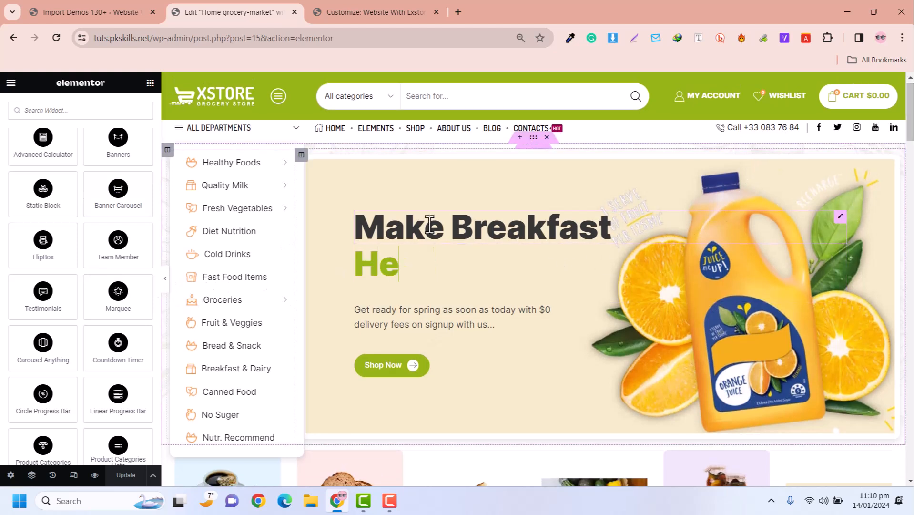
Try adding the word "Now" to the title of the Make Breakfast heading in the hero banner.
click(838, 228)
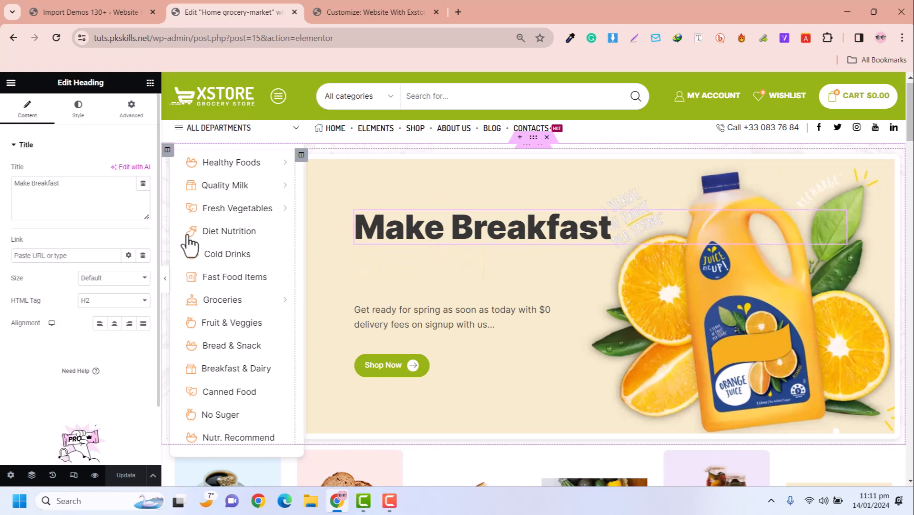
drag(19, 182, 16, 186)
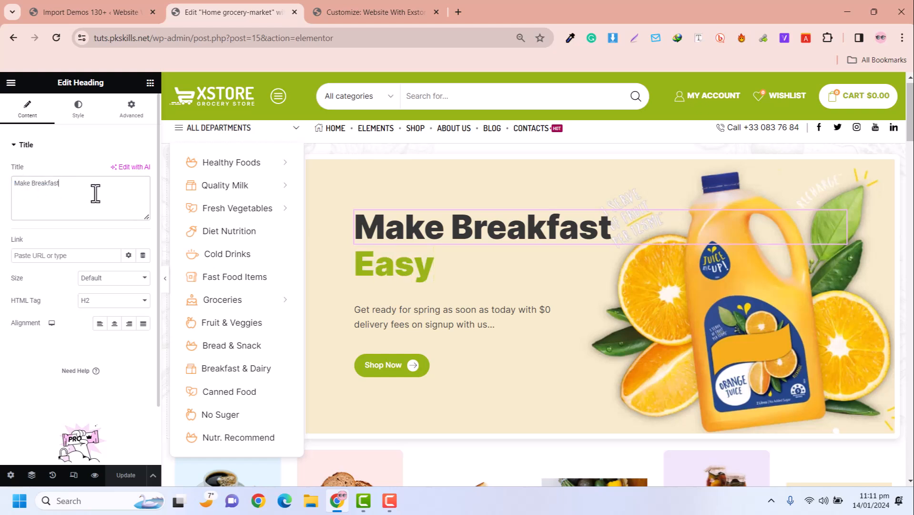
text(Nw)
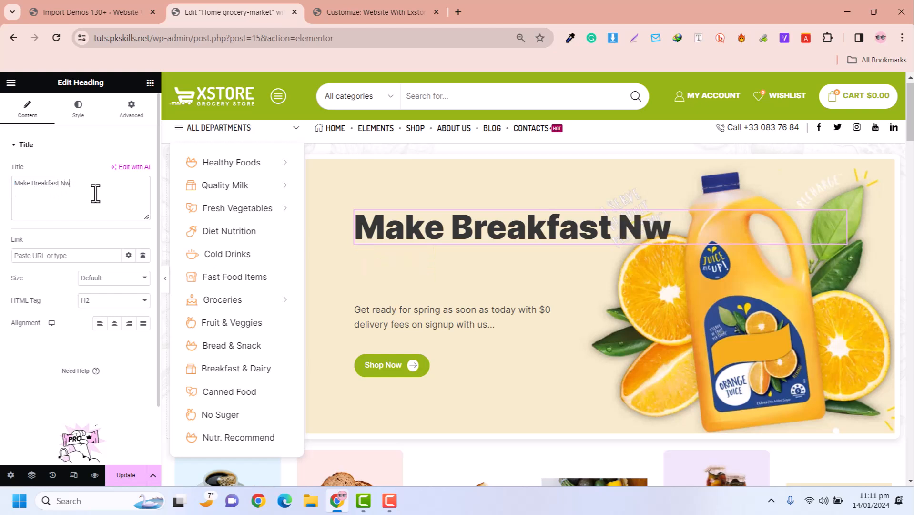
text(ow)
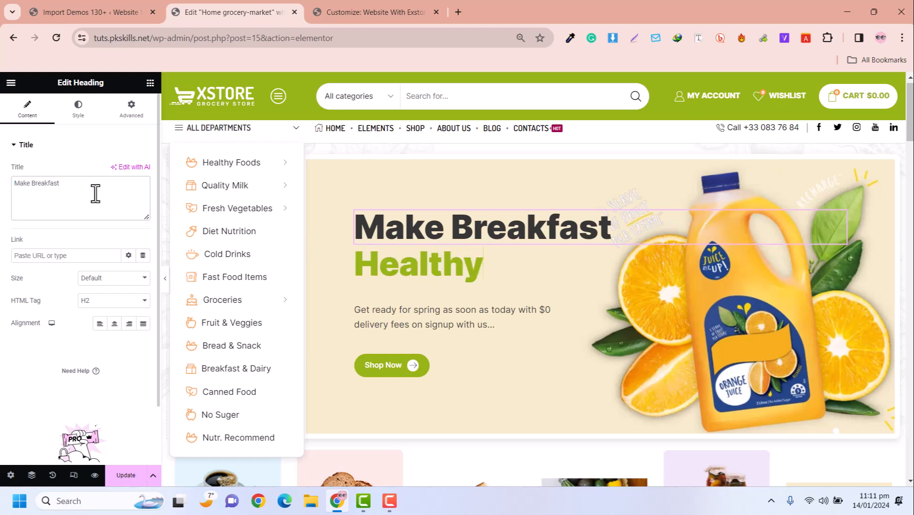
Try the Accent, Text and Secondary global colors on the Make Breakfast heading.
click(73, 114)
click(129, 171)
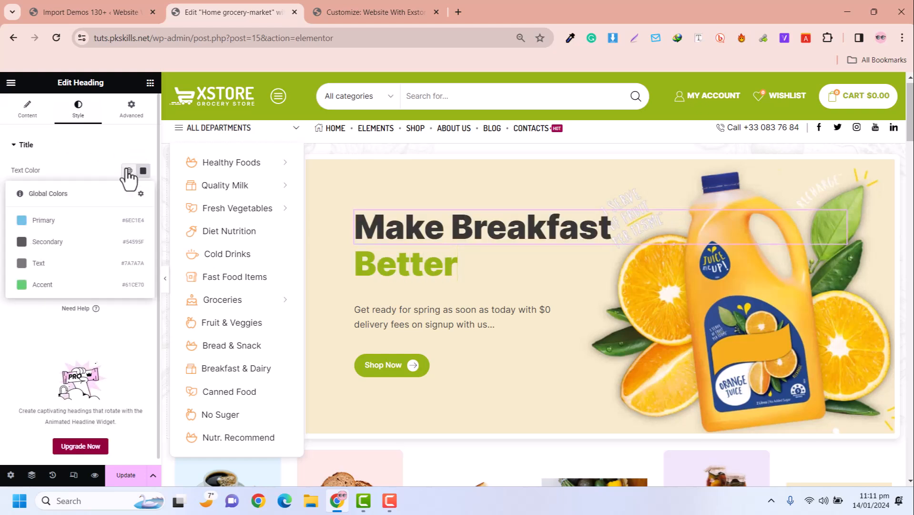
click(84, 285)
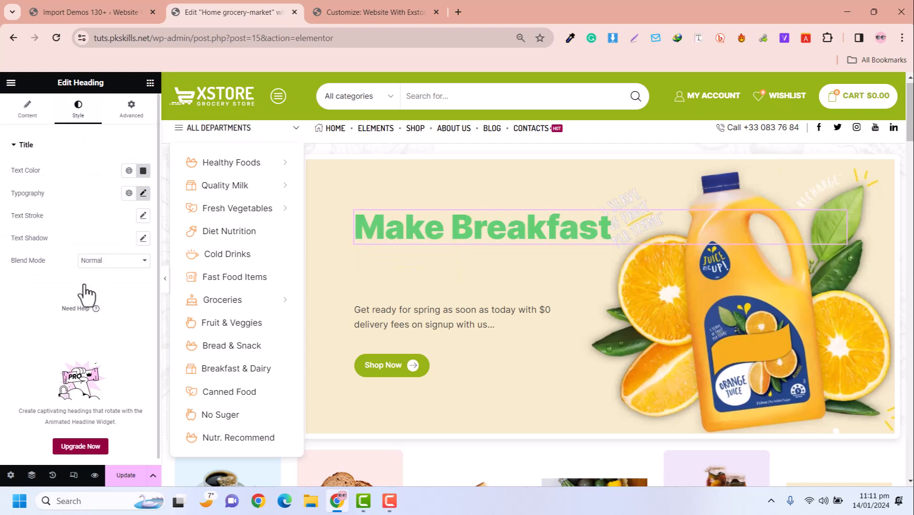
click(129, 171)
click(92, 264)
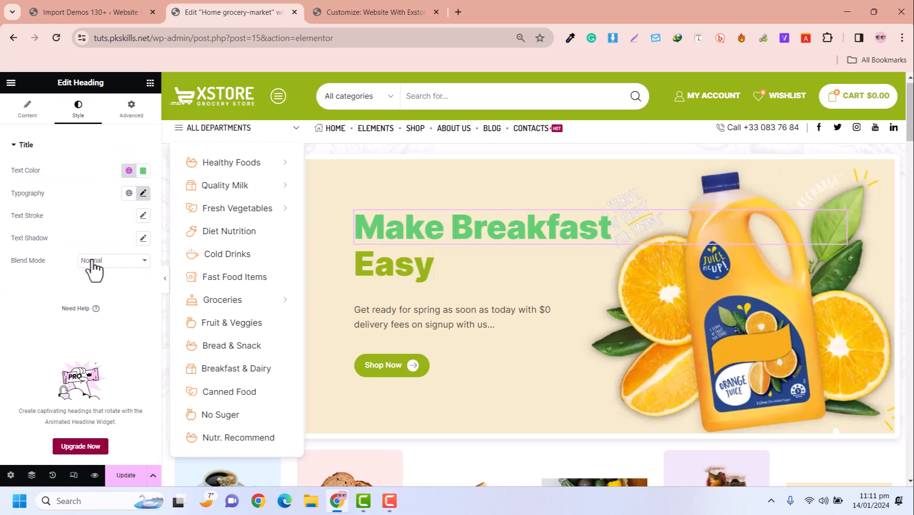
click(129, 171)
click(88, 242)
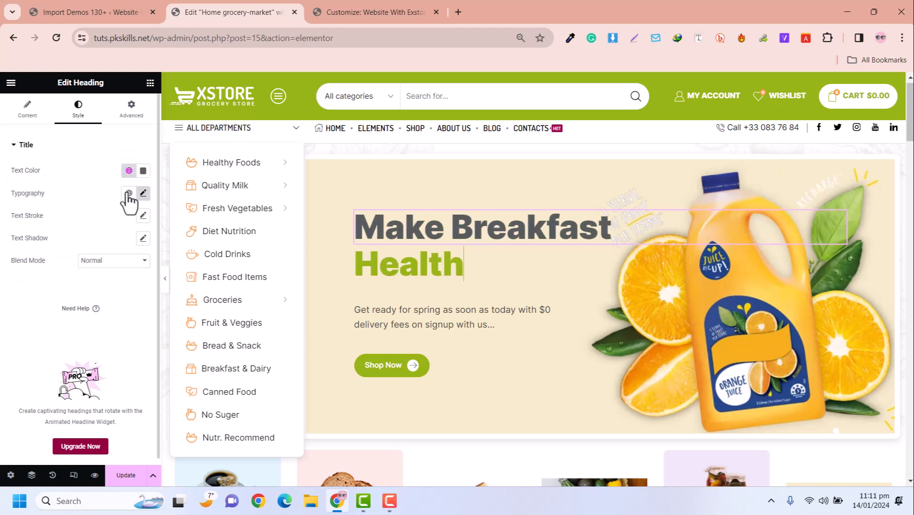
Set a custom black text color for the Make Breakfast heading and collapse its Title style settings.
click(129, 171)
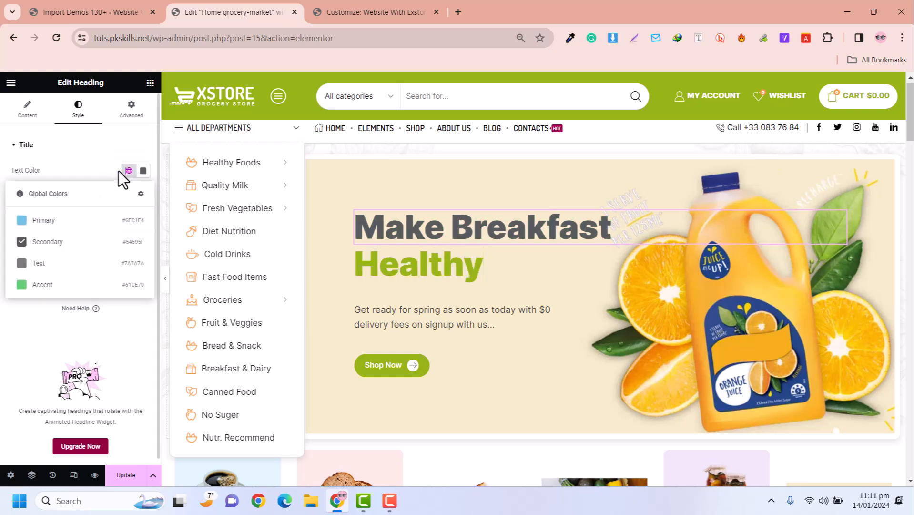
click(143, 171)
drag(111, 238, 73, 294)
click(90, 149)
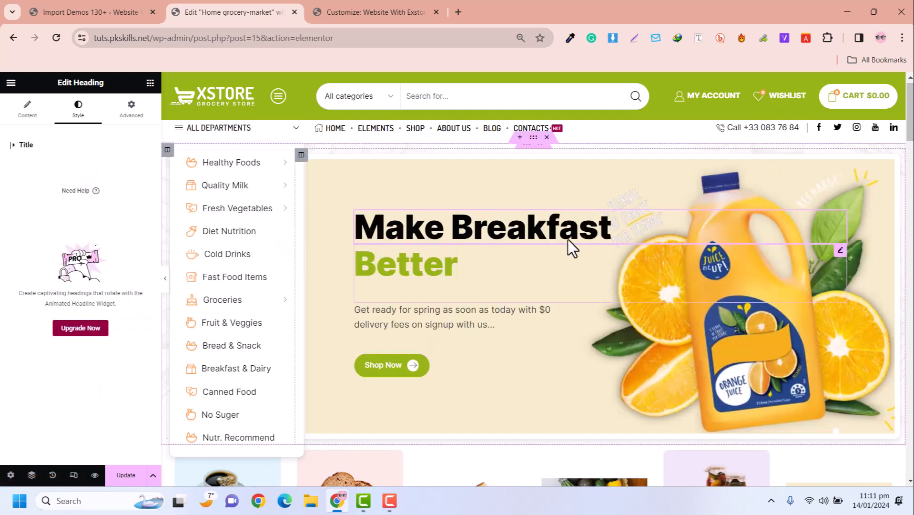
Inspect the animated headline's rotating words Healthy, Better and Easy, and open the delivery-fee paragraph's text settings.
click(563, 279)
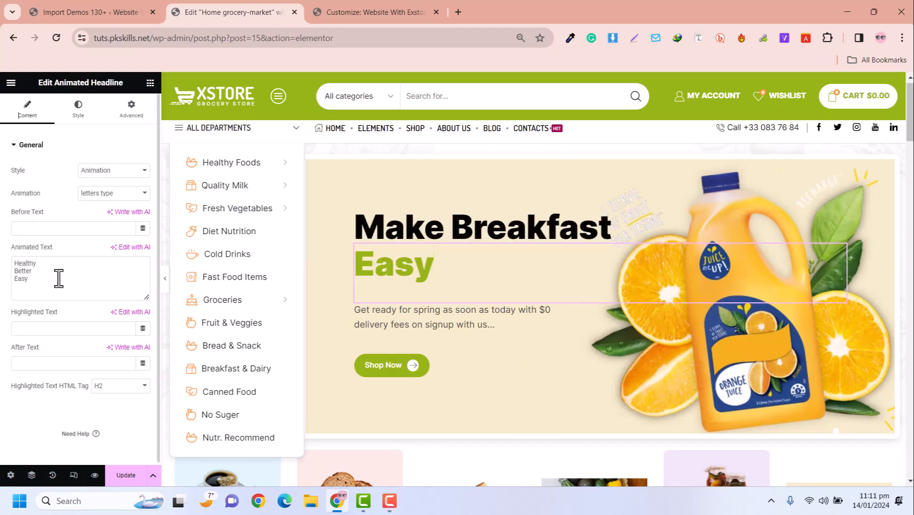
drag(23, 269, 13, 262)
click(37, 280)
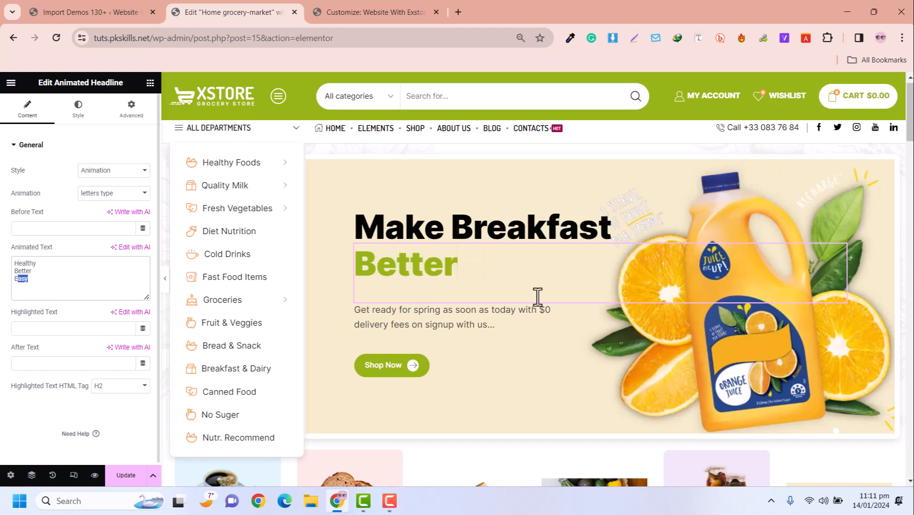
click(491, 322)
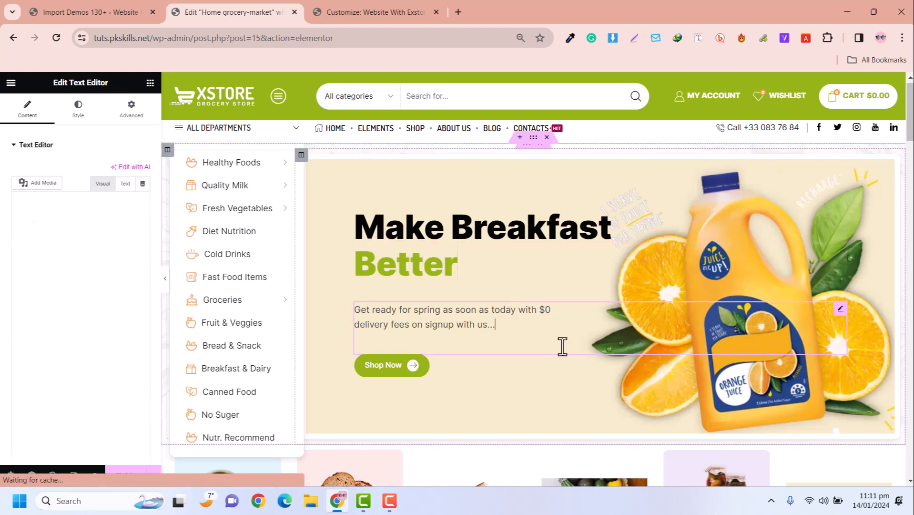
Switch the product categories row below the hero banner to Grid display with 6 columns.
scroll(478, 306, down, 2)
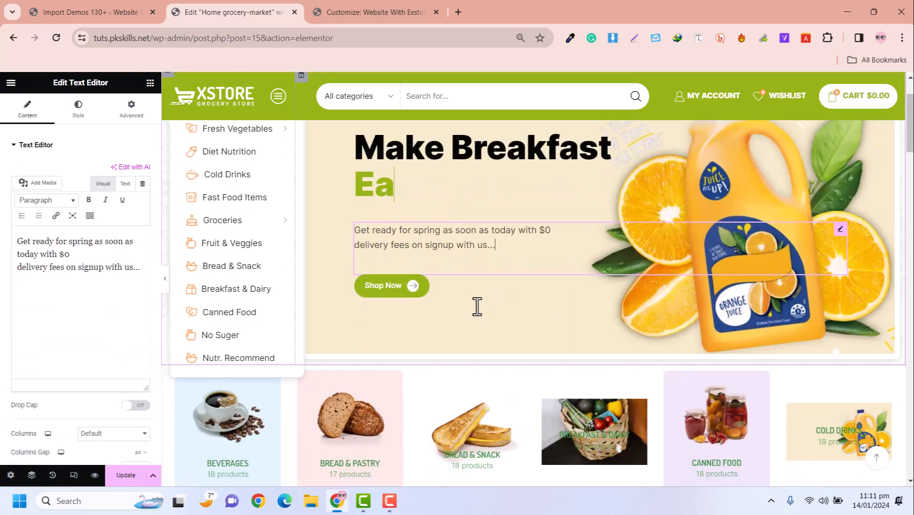
scroll(480, 305, down, 2)
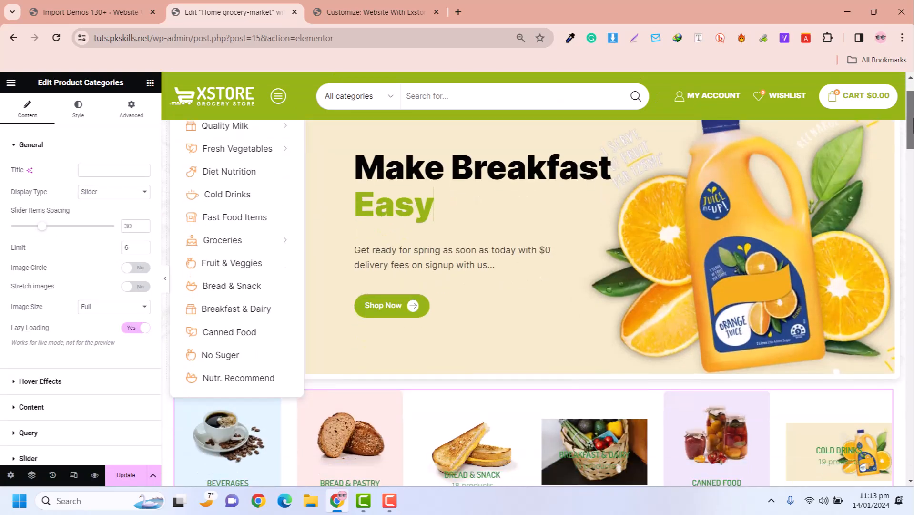
drag(910, 123, 910, 149)
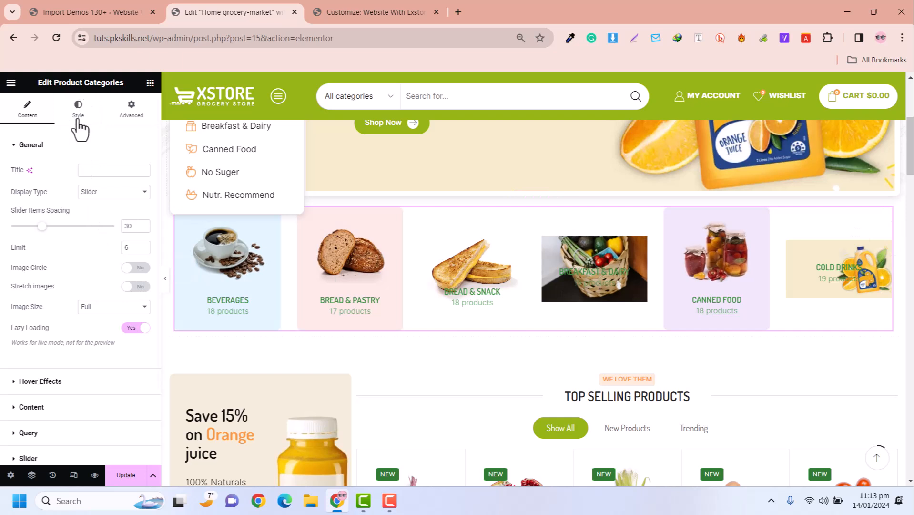
click(114, 193)
click(112, 202)
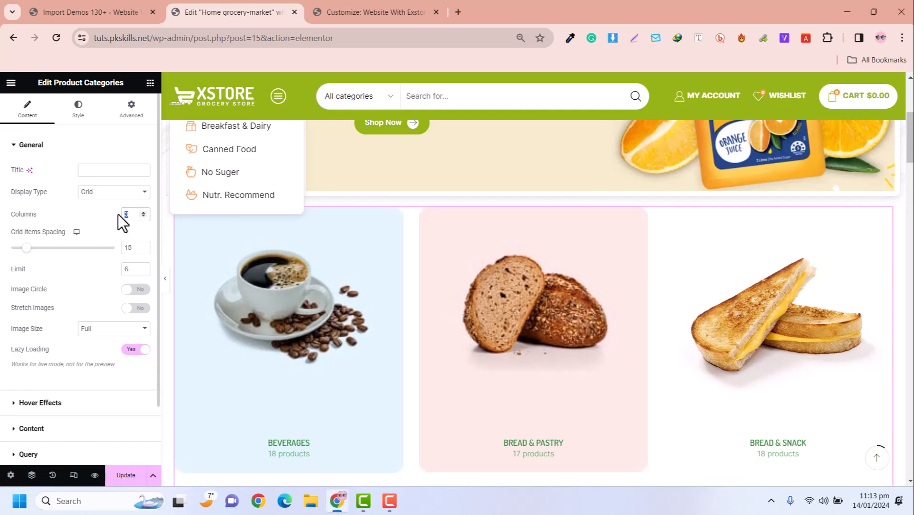
text(6)
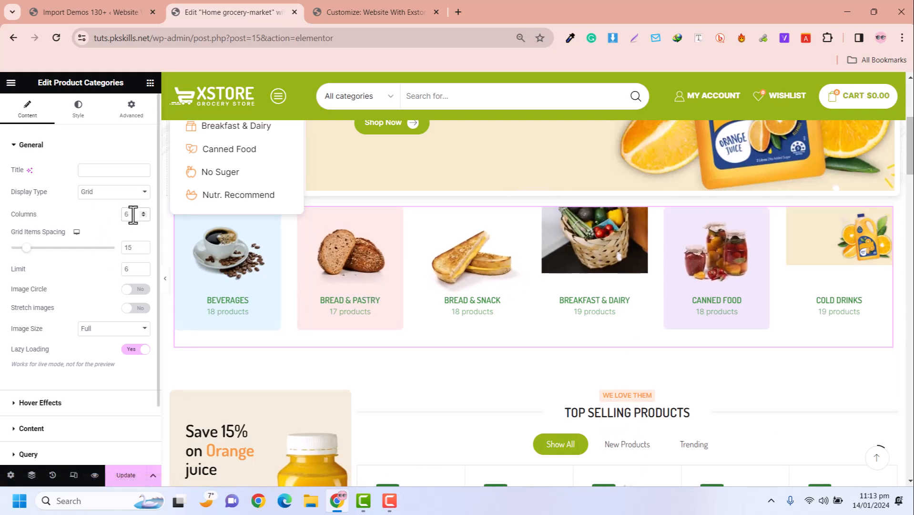
Return the product categories to Slider display and advance the carousel through its category items.
click(94, 196)
click(90, 211)
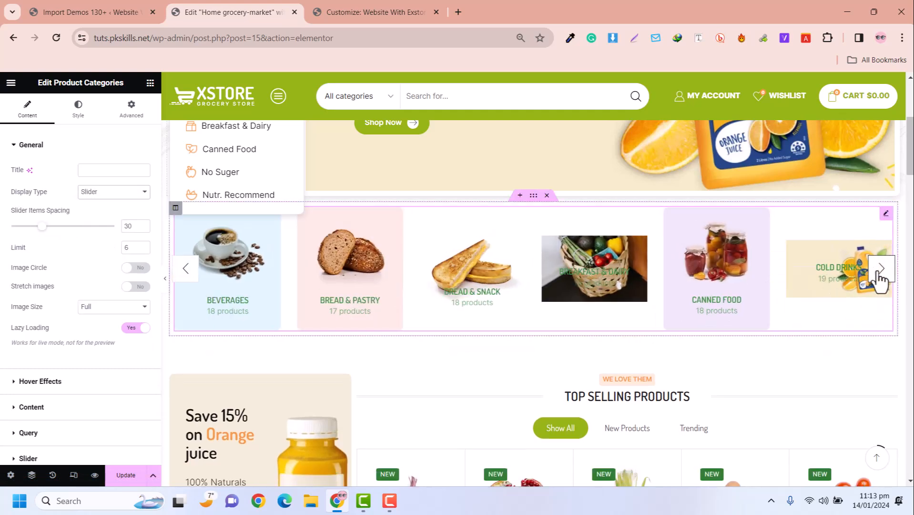
click(880, 274)
click(880, 274)
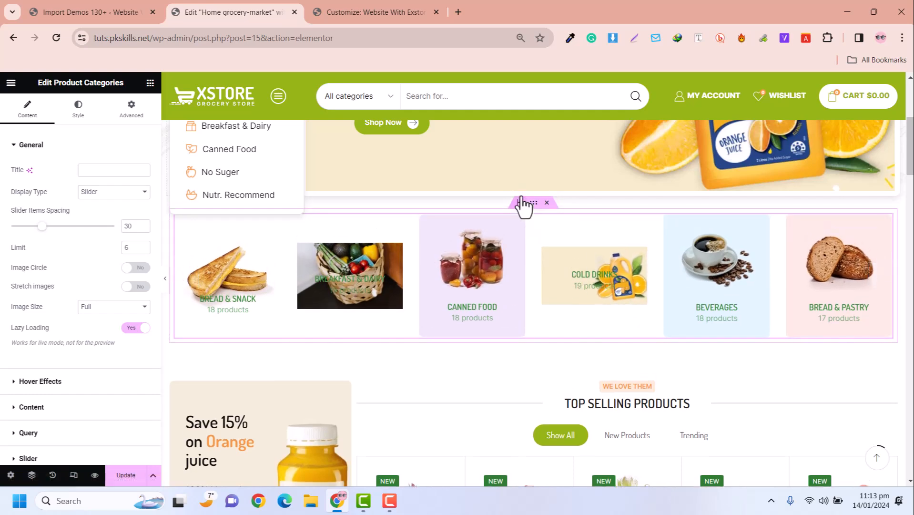
Add an empty section above the product categories and browse the XStore Studio library for a ready-made block.
click(521, 196)
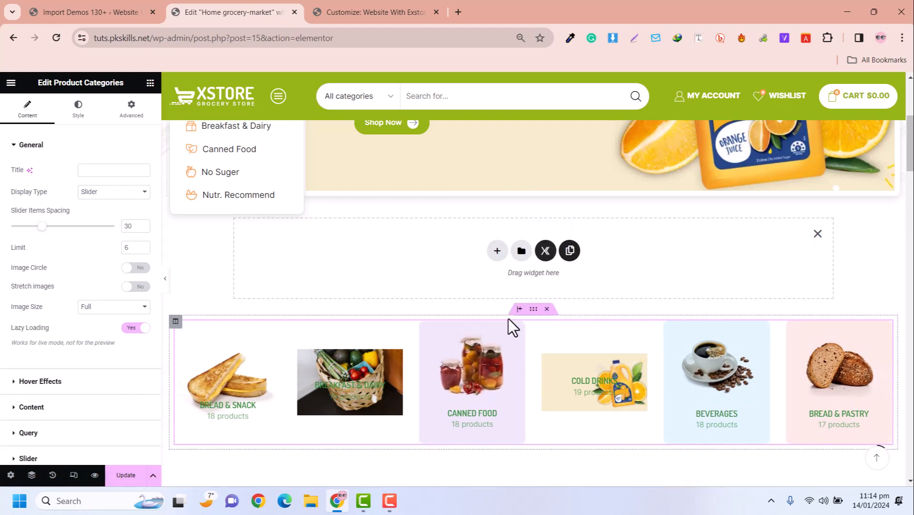
click(545, 251)
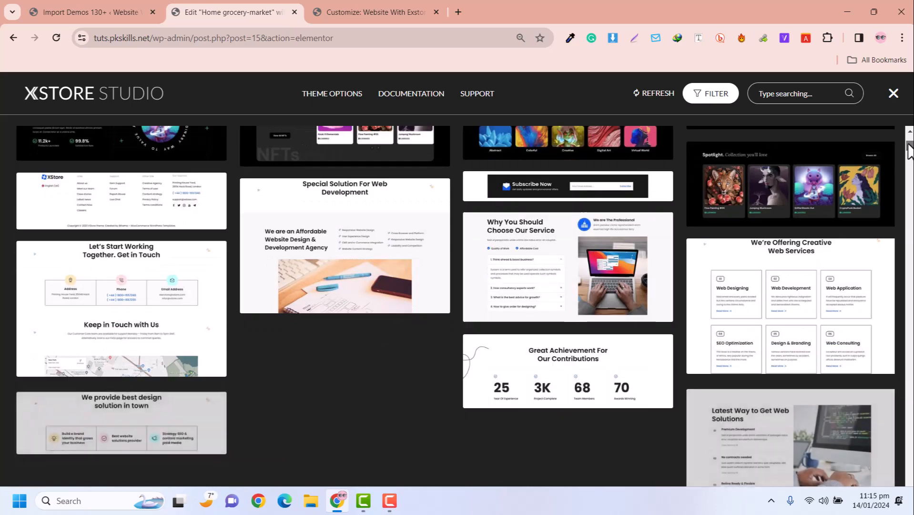
mouse_move(908, 144)
mouse_down()
mouse_move(898, 190)
mouse_move(903, 153)
mouse_up()
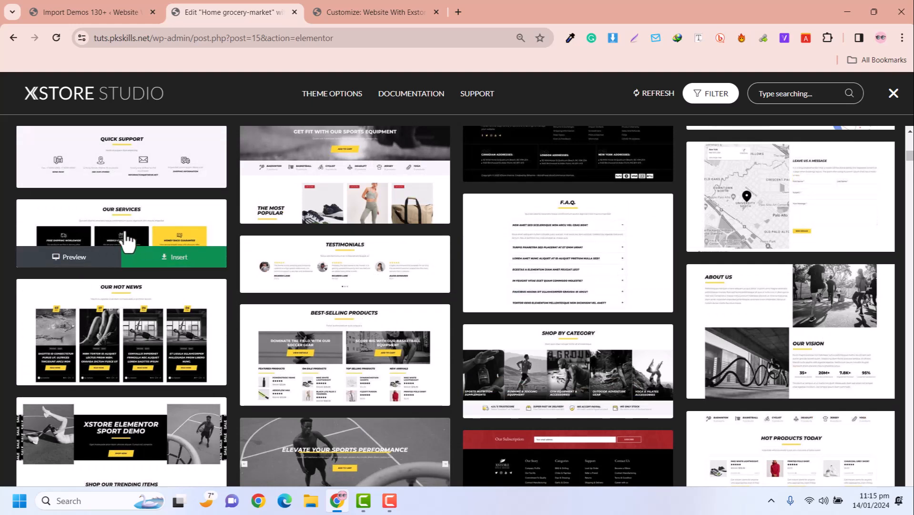
Insert the XStore Studio block headed "Here are platforms we're offering to our customers" above the product categories and review it.
scroll(89, 210, up, 3)
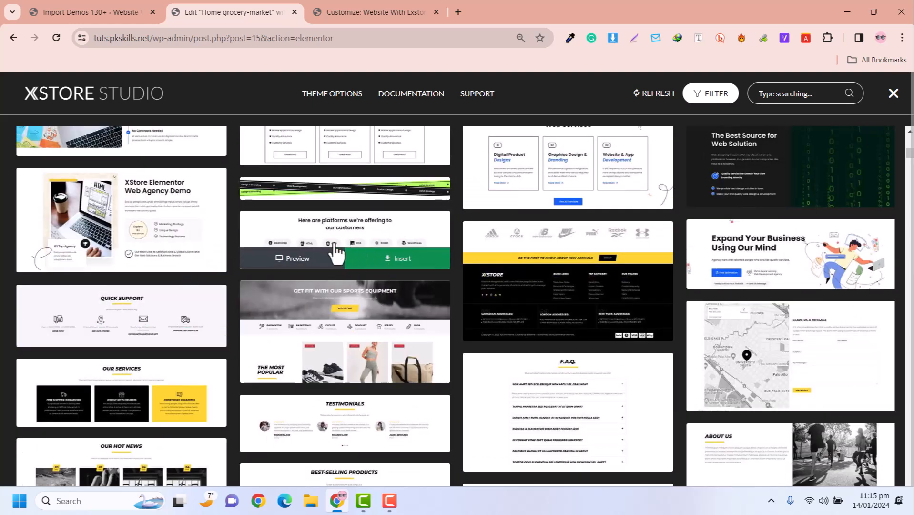
click(368, 257)
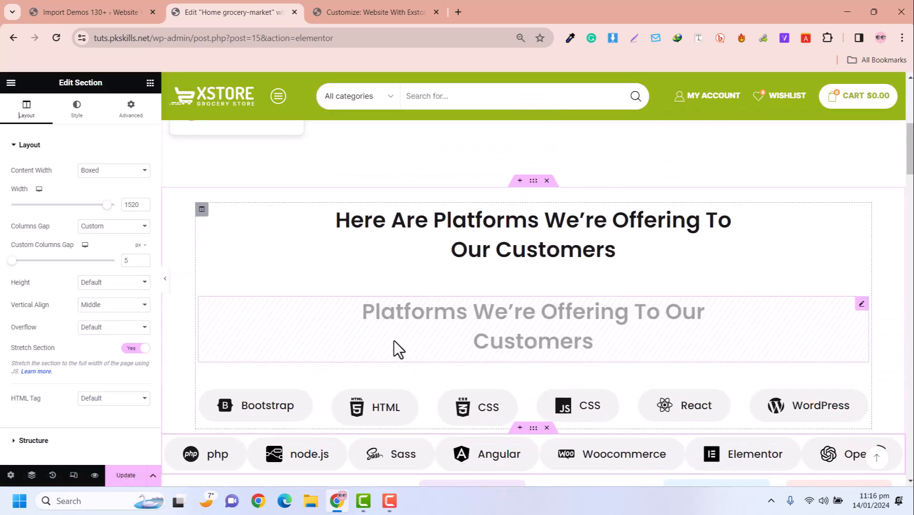
scroll(382, 305, down, 5)
scroll(382, 305, up, 5)
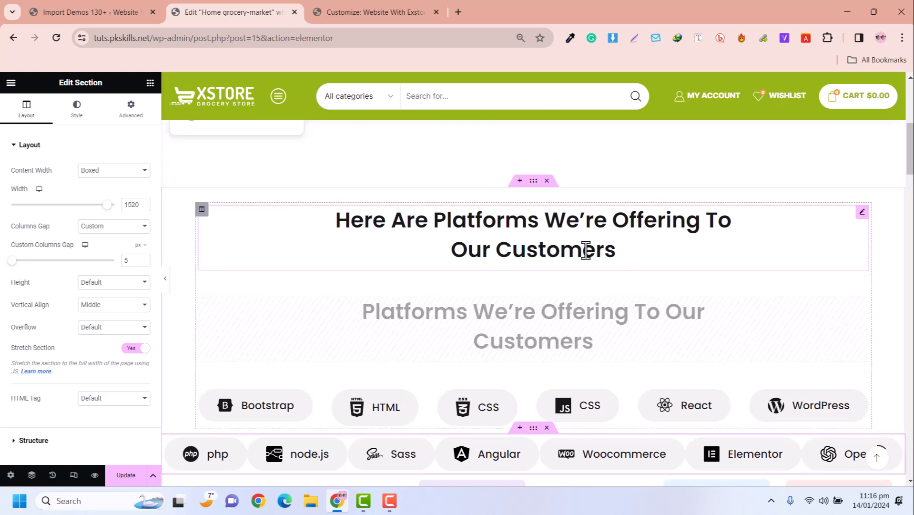
Delete the two sections of the inserted platforms block, including the technology logos row, from above the product categories.
click(546, 182)
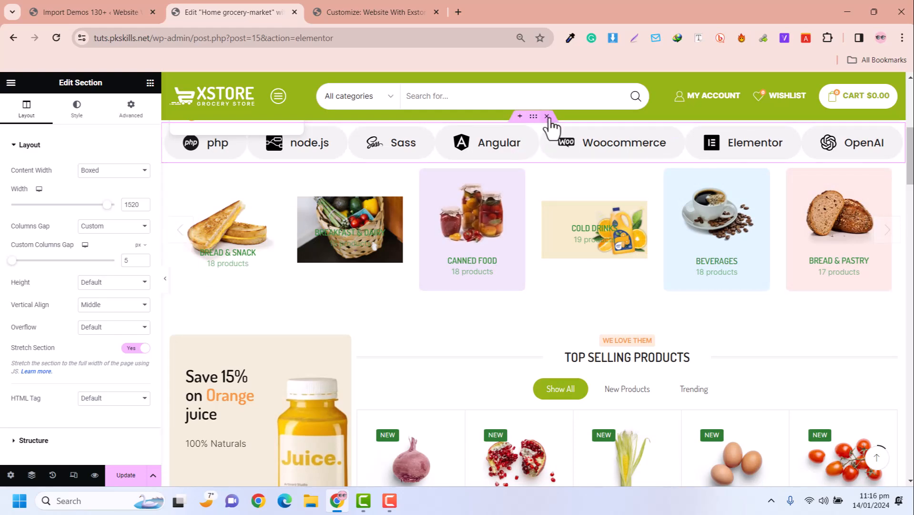
key(Delete)
scroll(686, 295, up, 4)
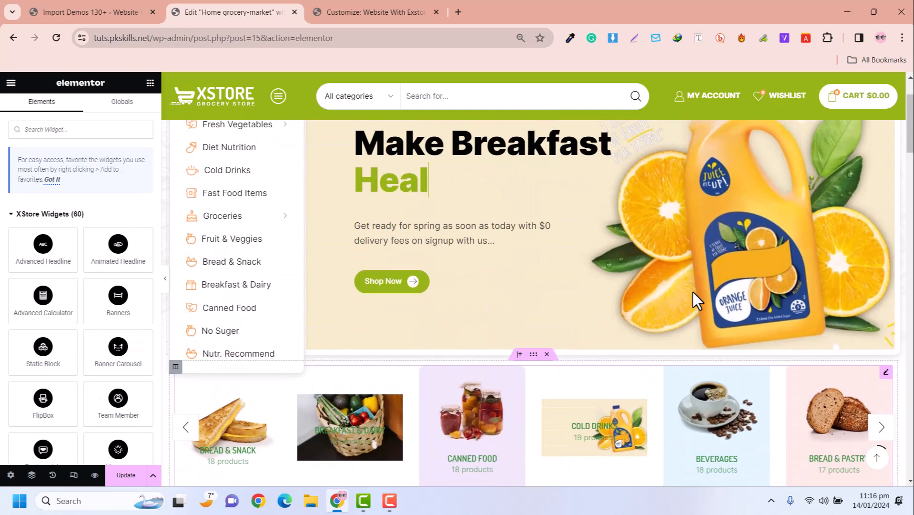
Try the Bordered style on the Top Selling Products tabs, and set the tab style to Overline.
scroll(477, 379, down, 2)
scroll(550, 333, down, 3)
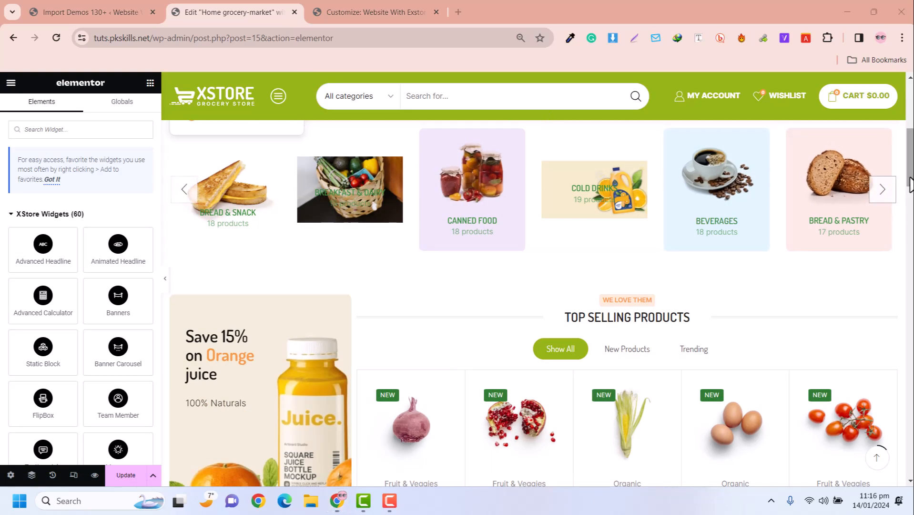
scroll(850, 265, down, 3)
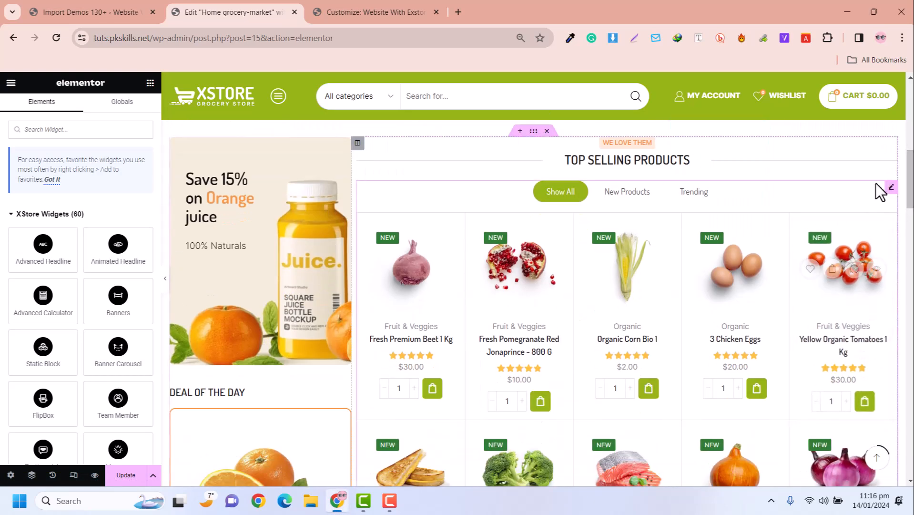
click(889, 189)
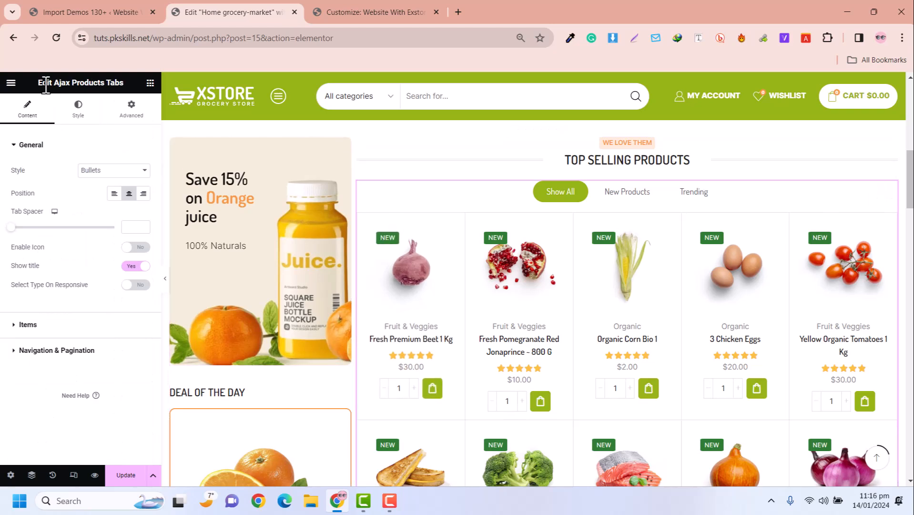
click(95, 183)
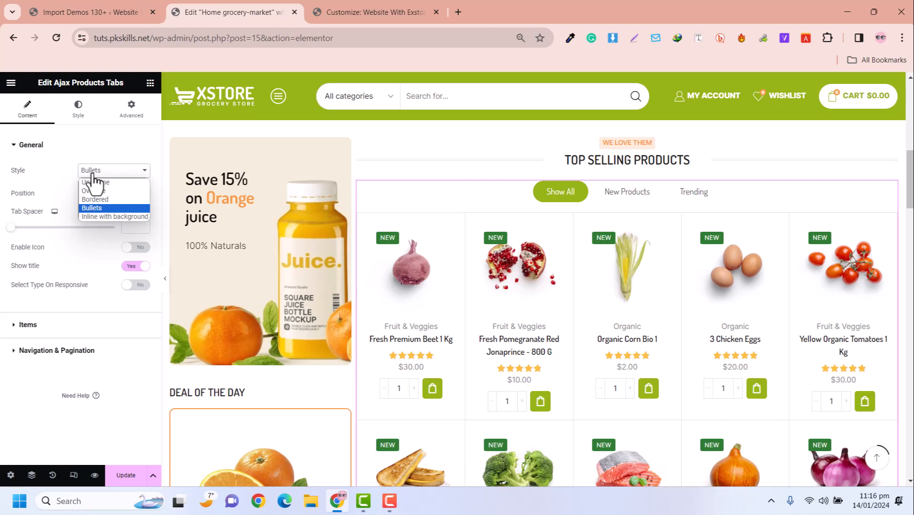
click(98, 198)
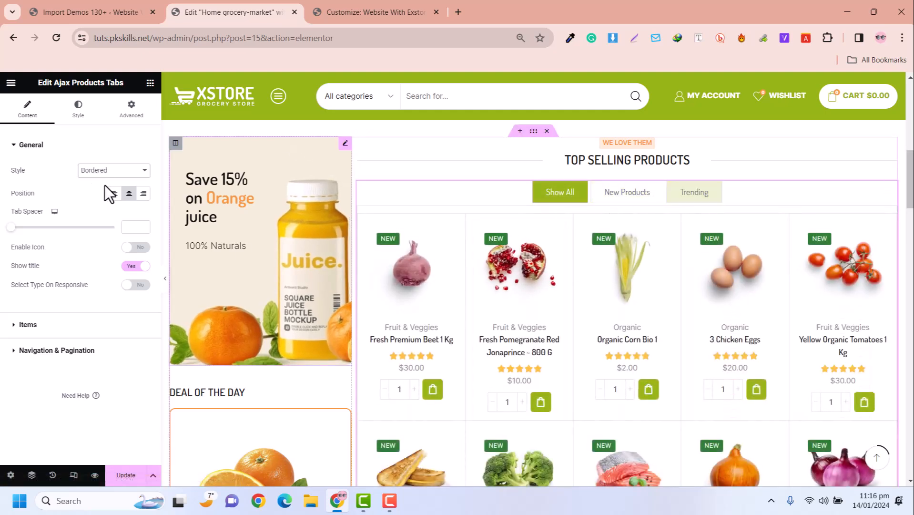
click(113, 171)
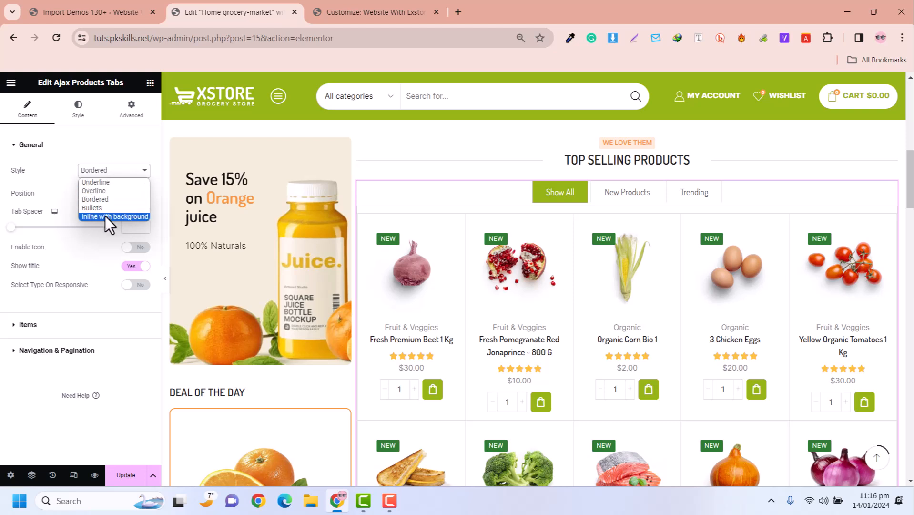
click(101, 191)
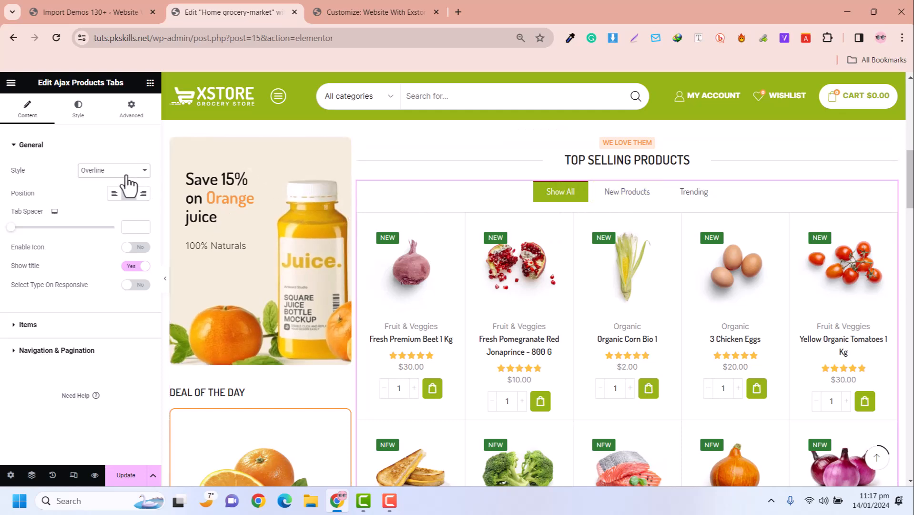
Open the item list of the Top Selling Products tabs and preview the New Products and Trending tabs.
scroll(606, 259, down, 3)
scroll(714, 241, down, 2)
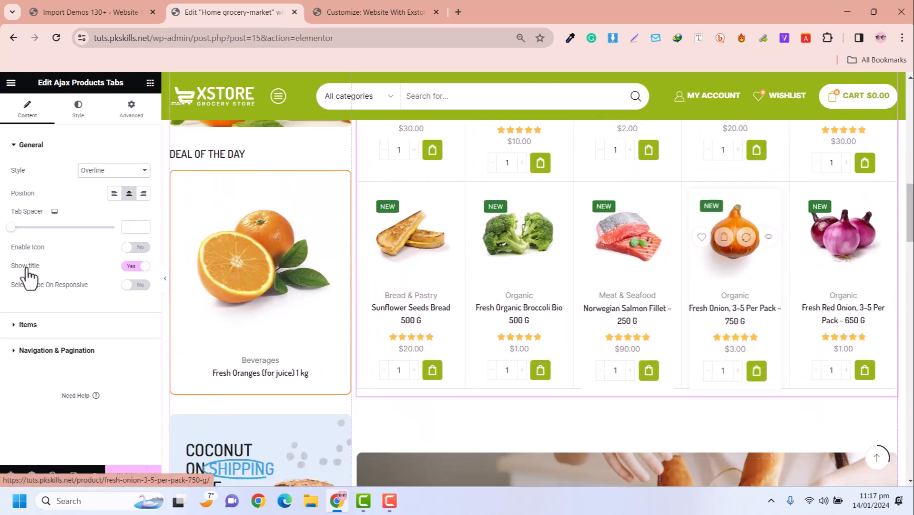
click(27, 324)
scroll(797, 297, up, 6)
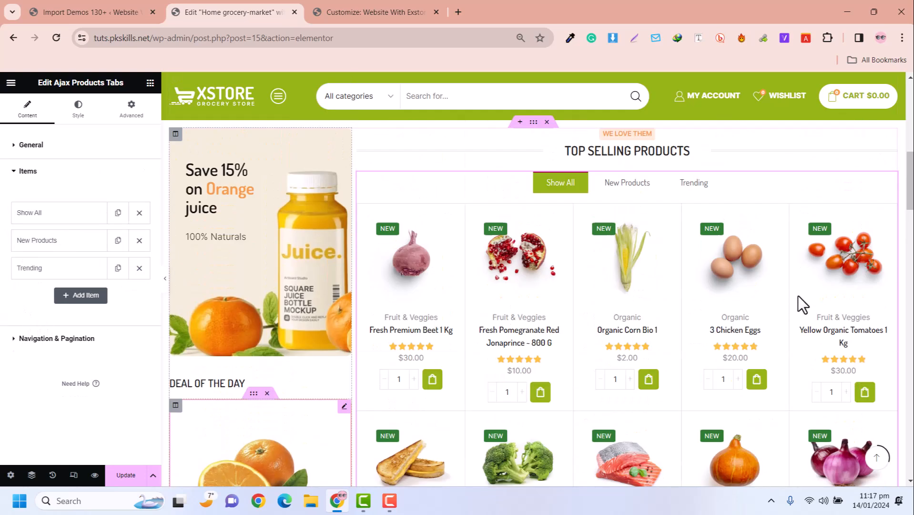
click(611, 280)
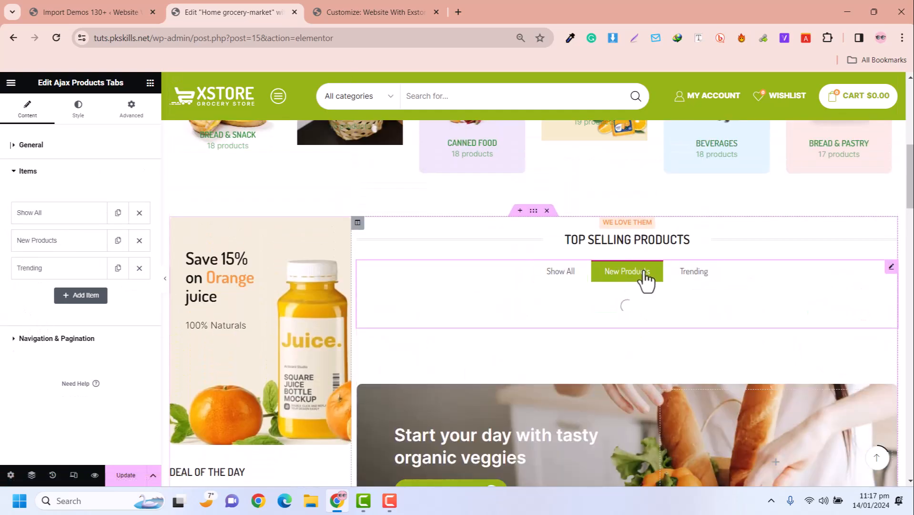
click(692, 277)
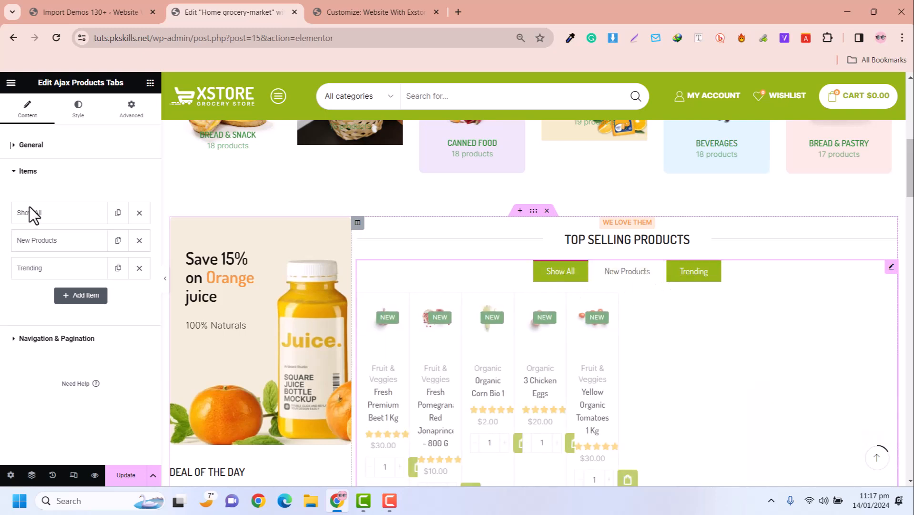
Examine the Show All item's content settings, including product type, view, hover effect, columns and navigation.
click(35, 212)
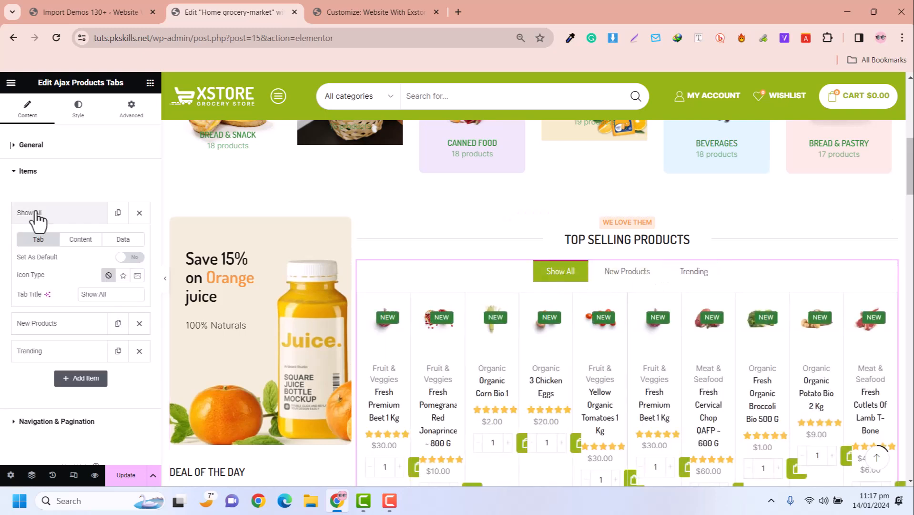
click(80, 242)
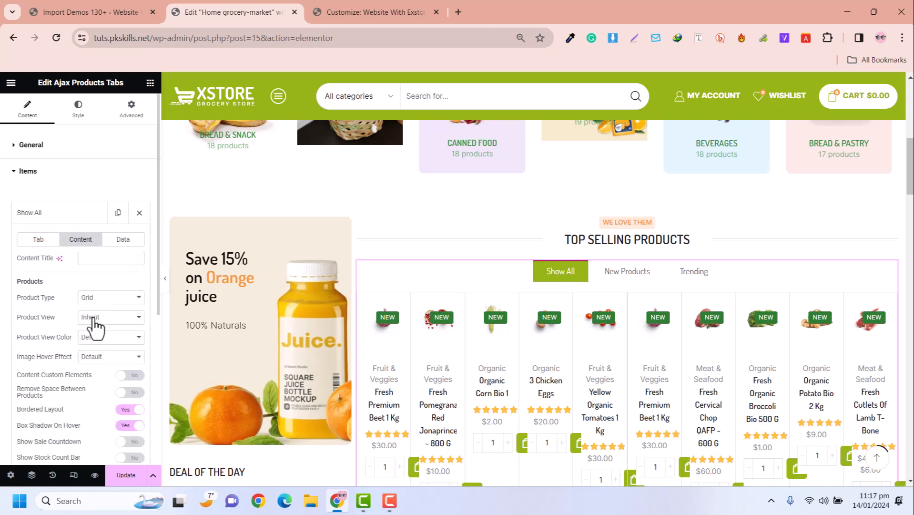
scroll(49, 313, down, 2)
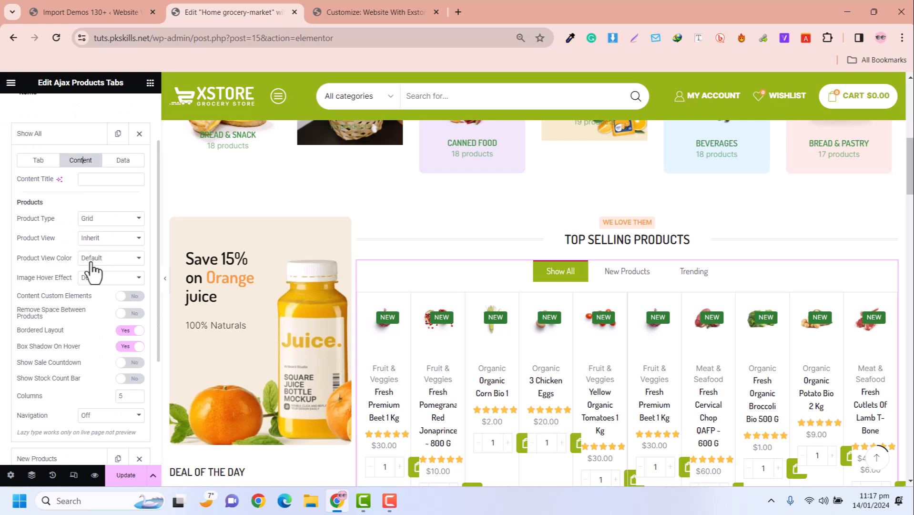
scroll(86, 314, down, 2)
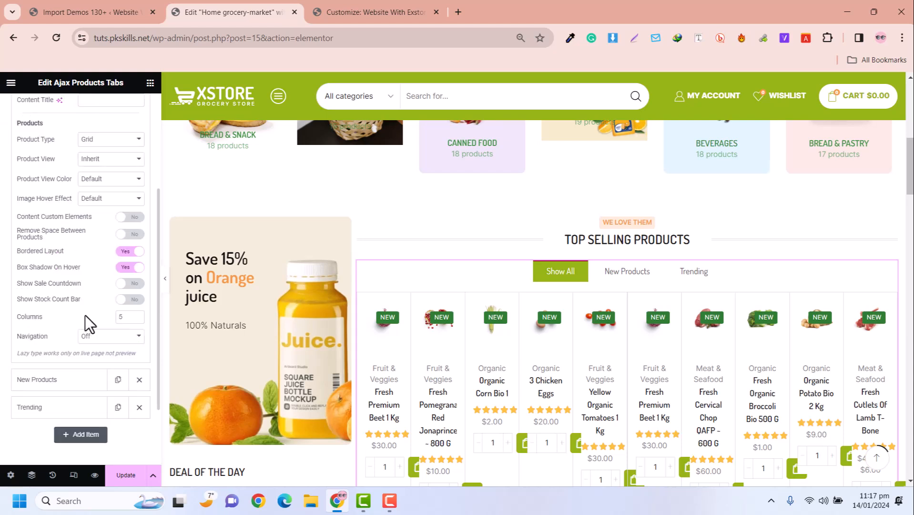
scroll(85, 315, up, 2)
click(68, 138)
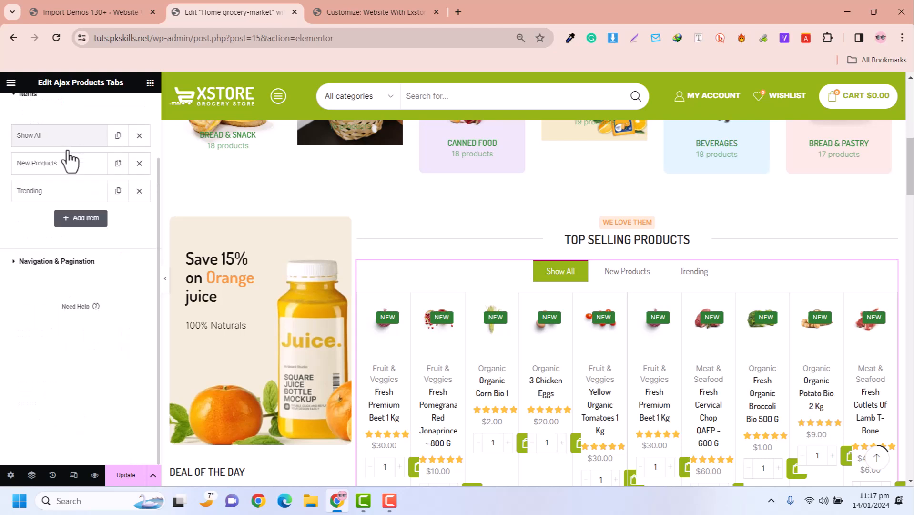
Examine the New Products item's content and data settings, including the available product type options.
click(72, 163)
click(78, 191)
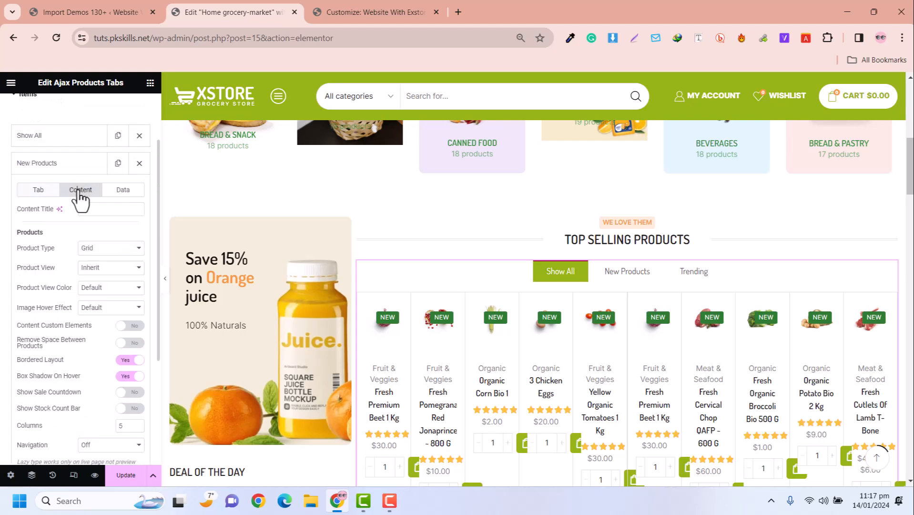
click(122, 190)
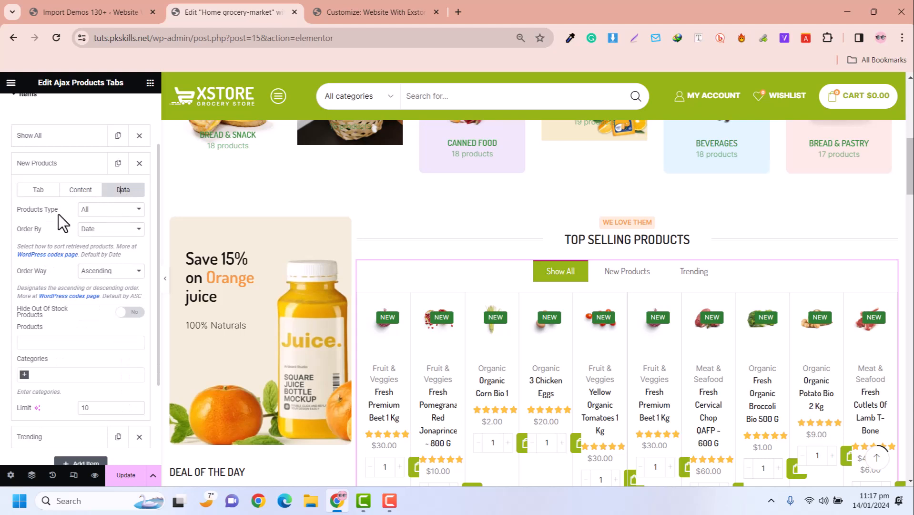
click(102, 215)
click(102, 214)
click(61, 165)
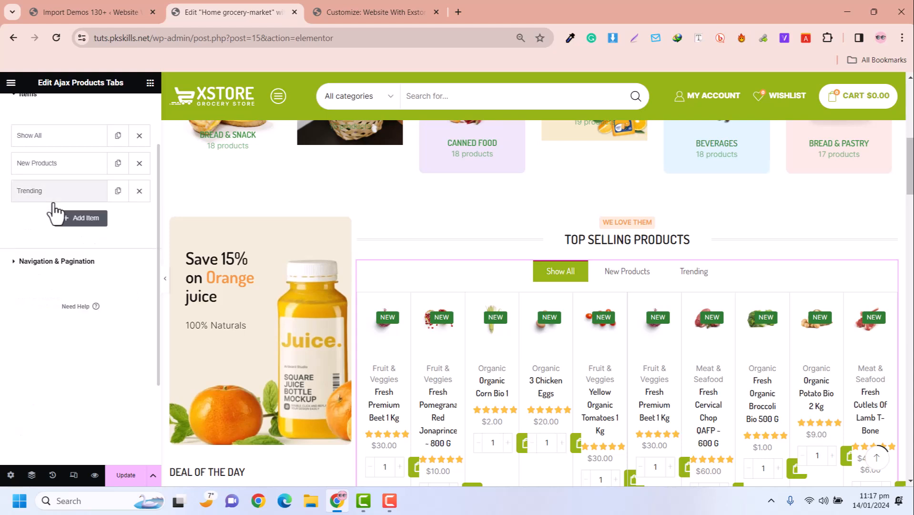
Add a new item to the Top Selling Products tabs and title it Fruits.
click(80, 218)
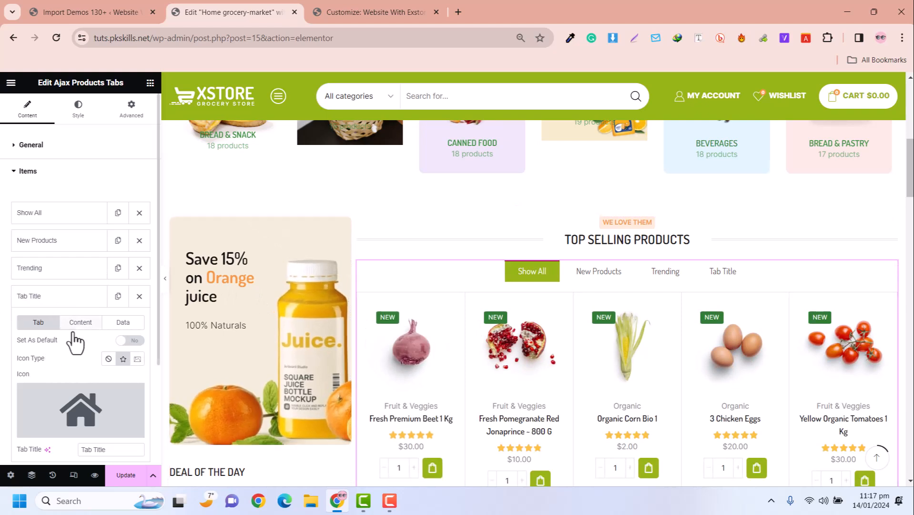
scroll(74, 344, down, 2)
triple_click(109, 371)
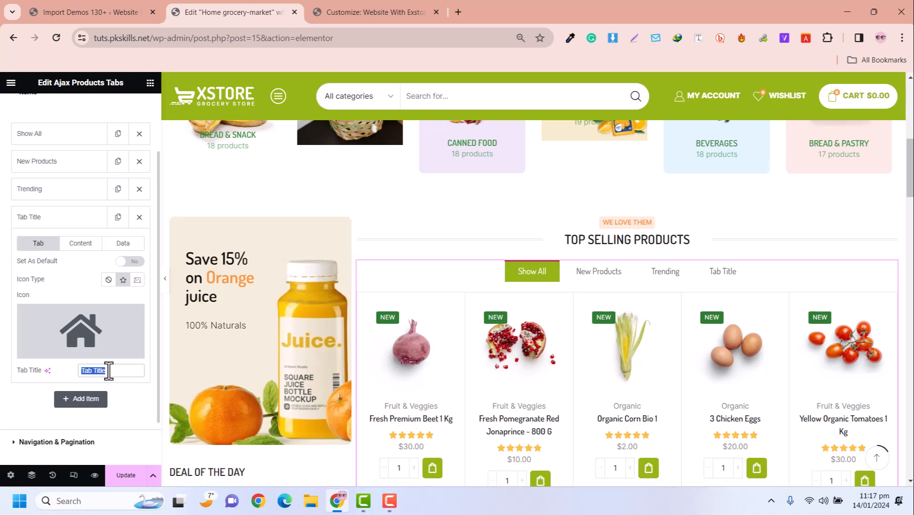
text(Fruits)
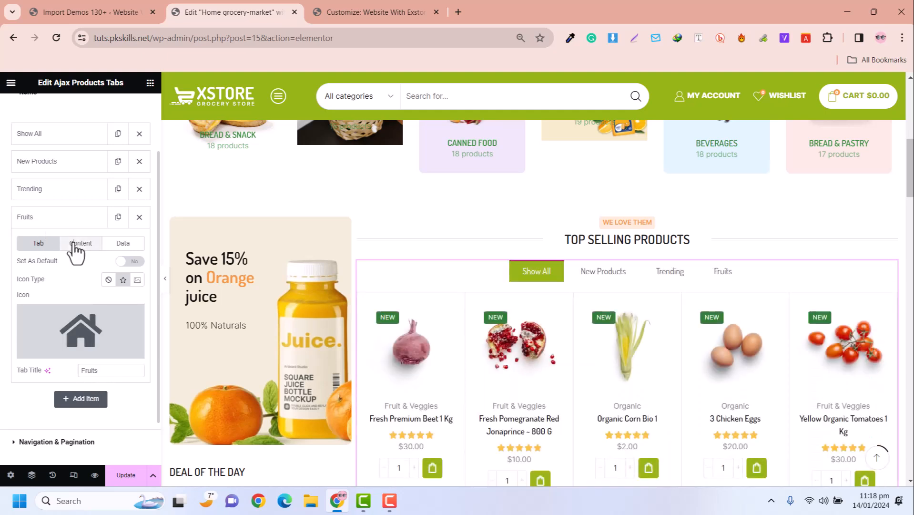
Set the product type in the Fruits item's content settings to Grid.
click(77, 244)
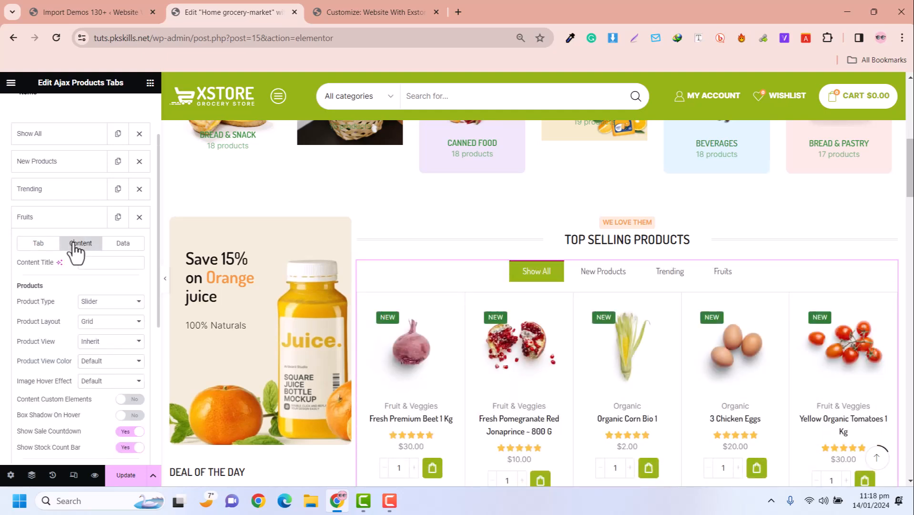
click(94, 303)
click(94, 321)
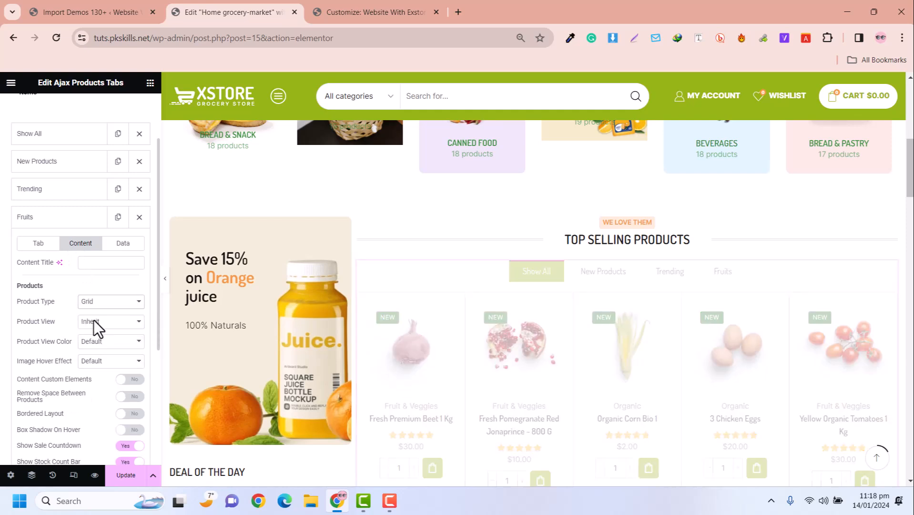
Set the products type in the Fruits item's data settings to Sale, leaving the ascending order way.
click(119, 248)
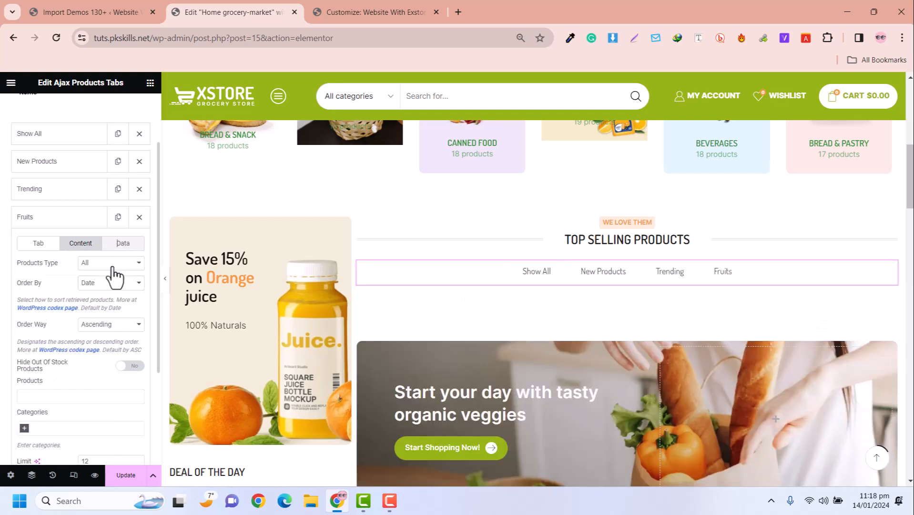
click(101, 263)
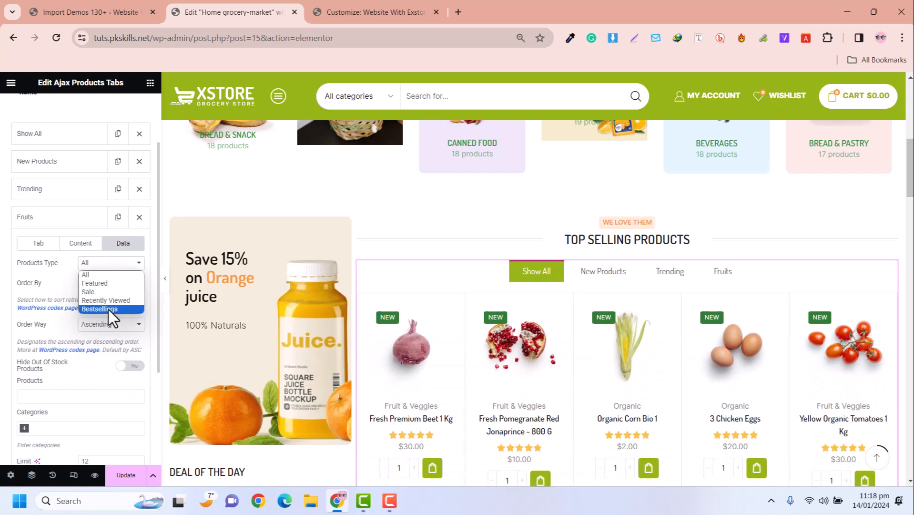
click(95, 292)
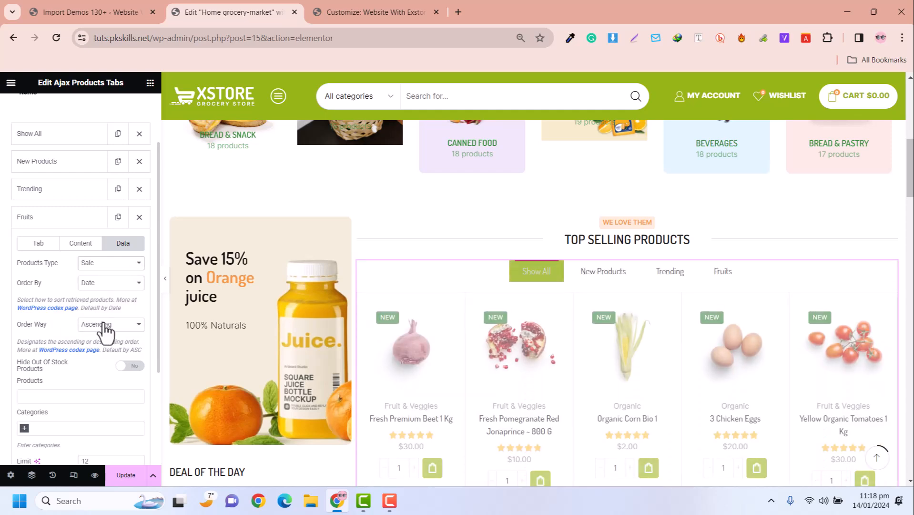
click(105, 332)
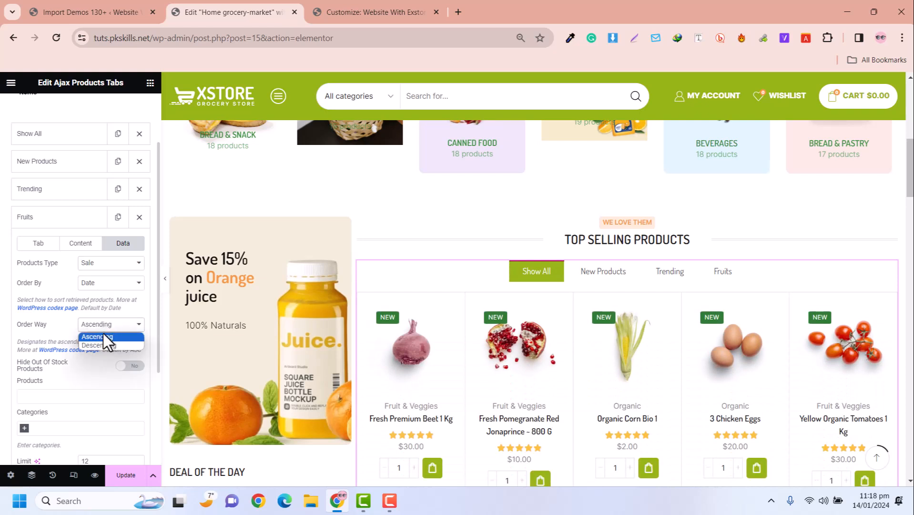
click(64, 217)
click(63, 220)
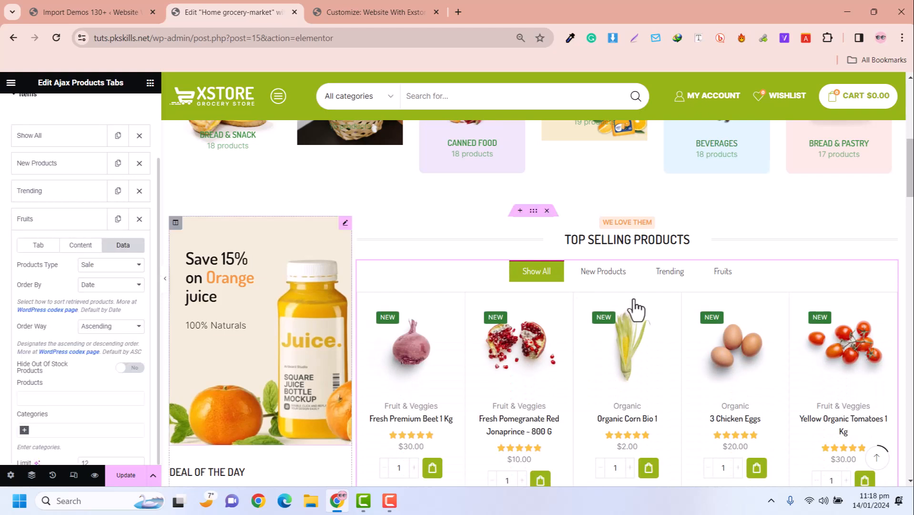
Preview the Fruits tab in the Top Selling Products section and compare it with the Trending tab's products.
click(724, 279)
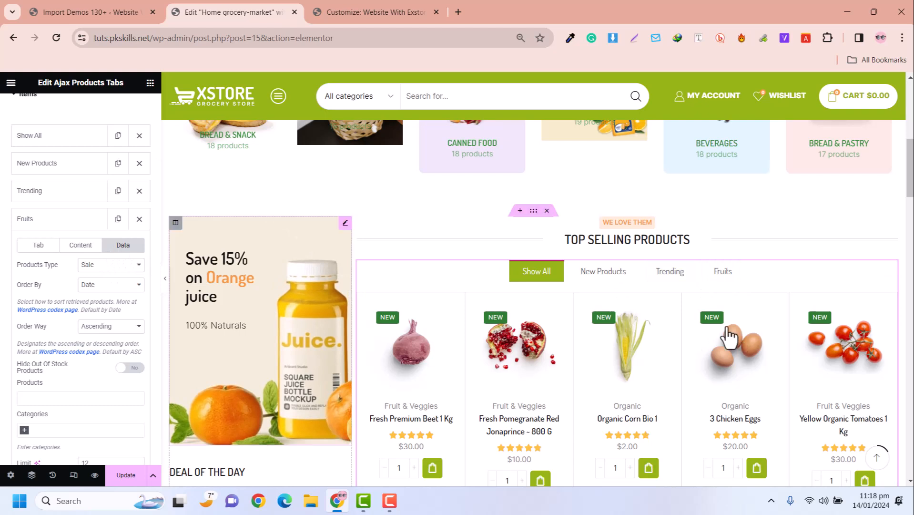
click(721, 278)
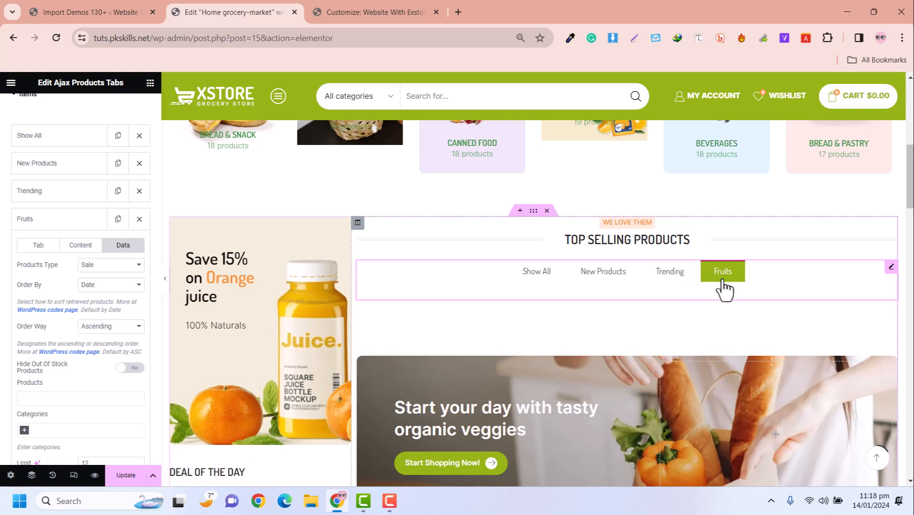
click(676, 285)
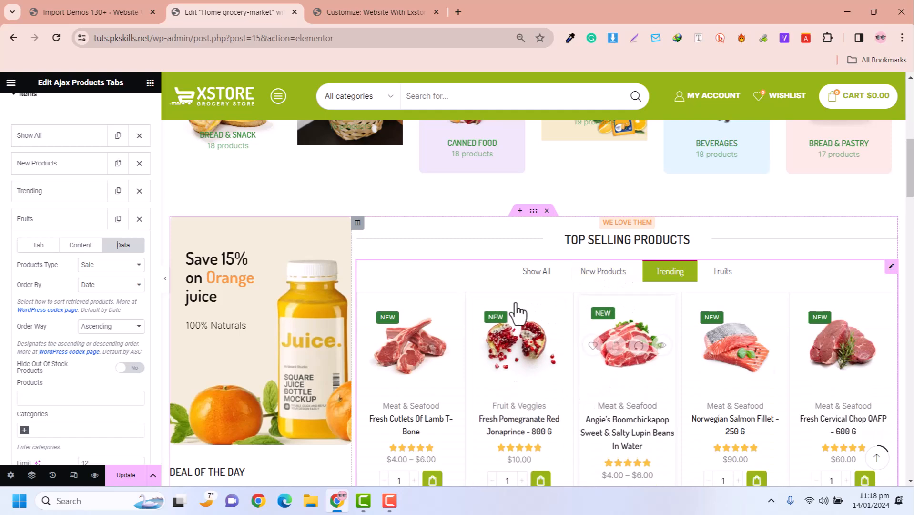
scroll(449, 291, down, 3)
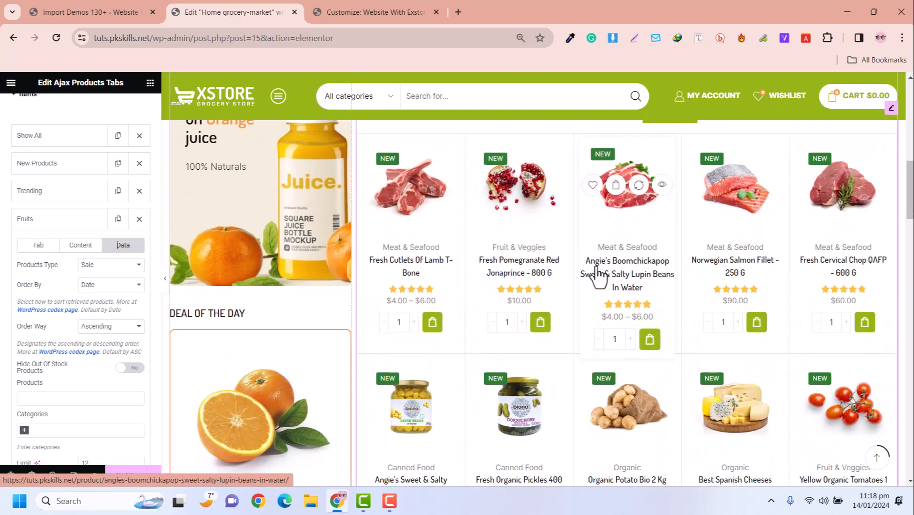
scroll(601, 277, up, 3)
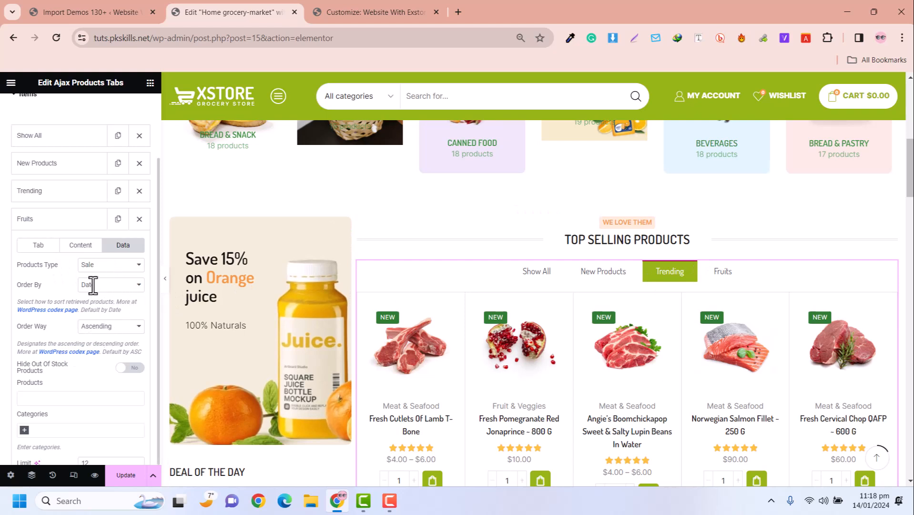
Add the Fruit & Veggies category to the Fruits item's data and set its products type to All.
scroll(75, 339, down, 3)
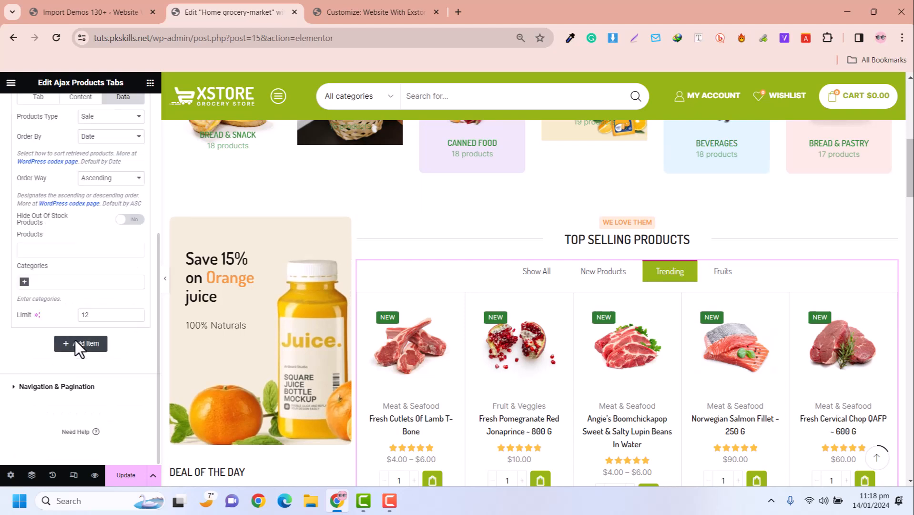
click(25, 283)
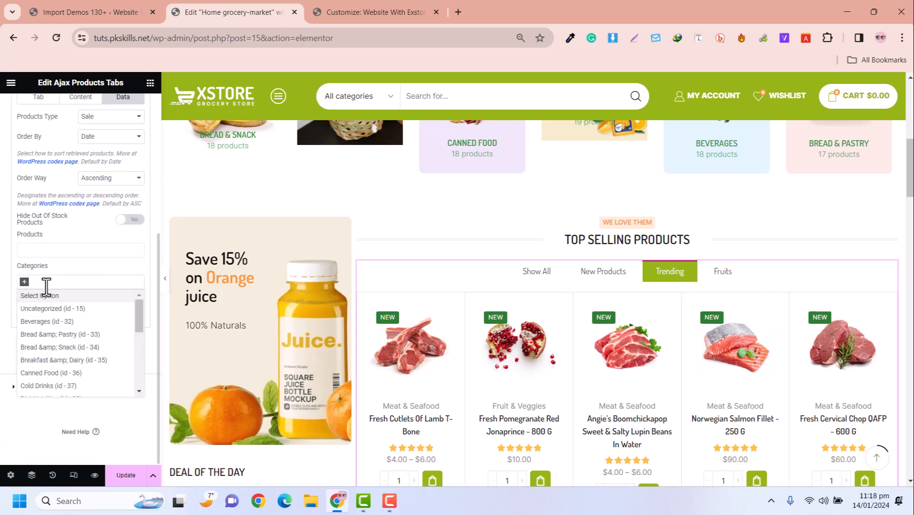
text(fru)
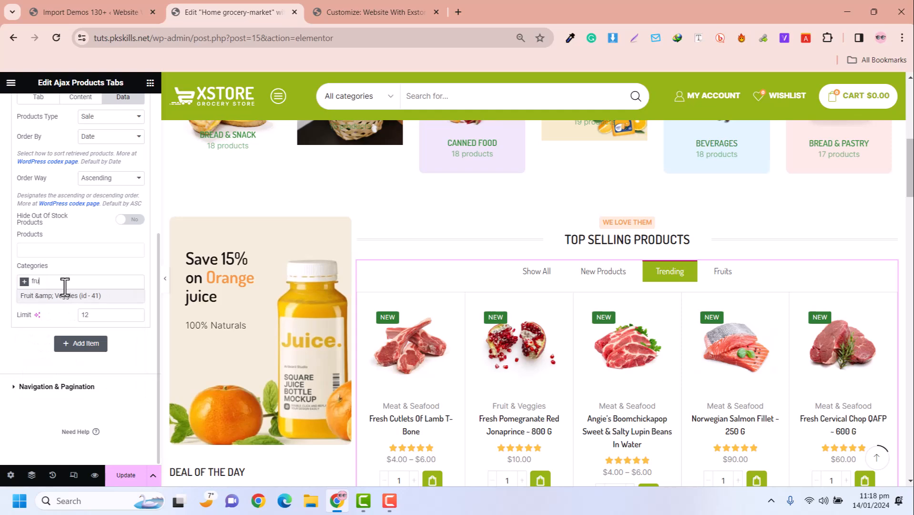
click(62, 296)
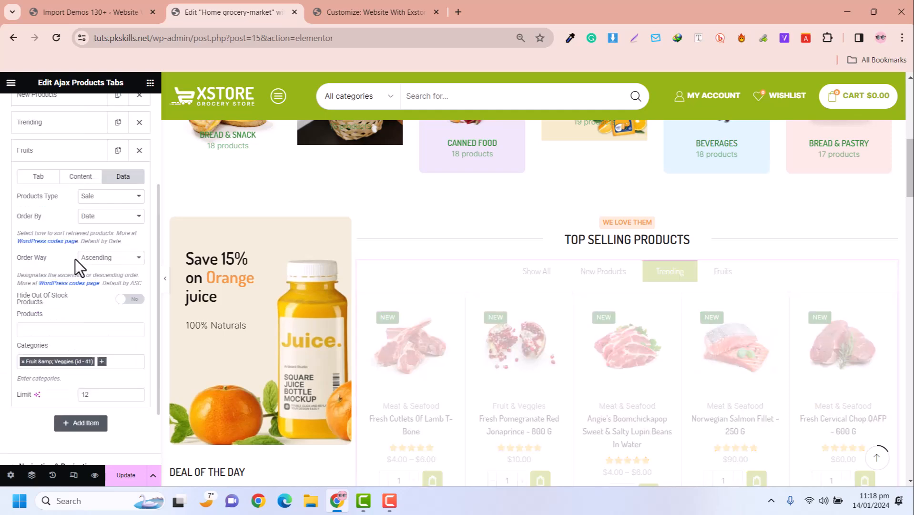
click(100, 198)
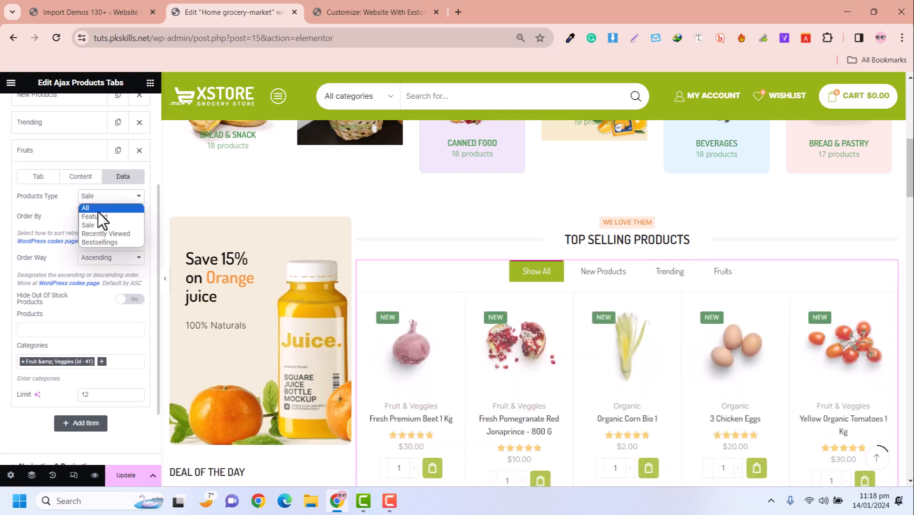
click(99, 213)
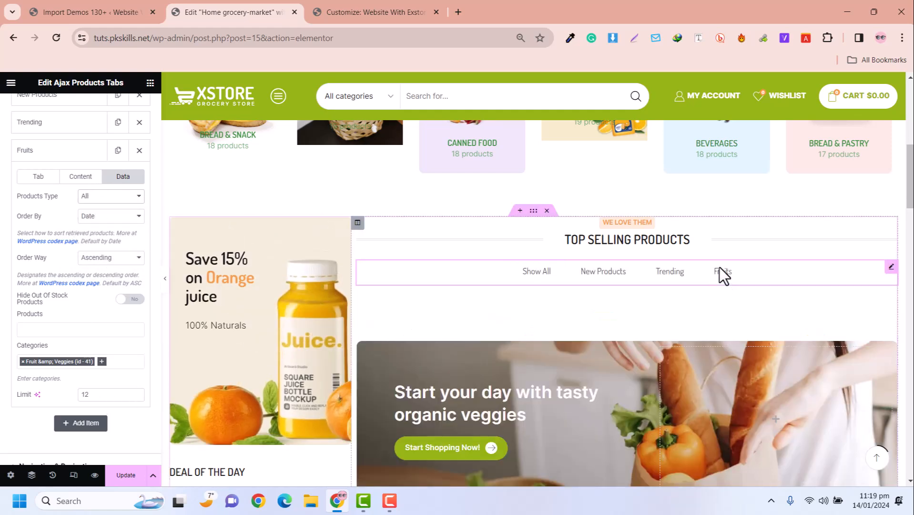
Review the products listed under the Fruits tab in the page preview and return to the Show All tab.
click(720, 276)
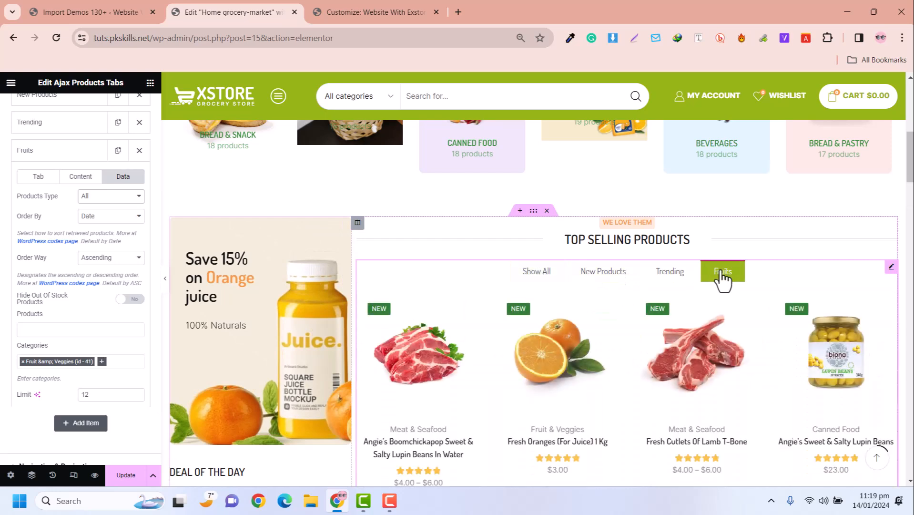
scroll(436, 284, down, 2)
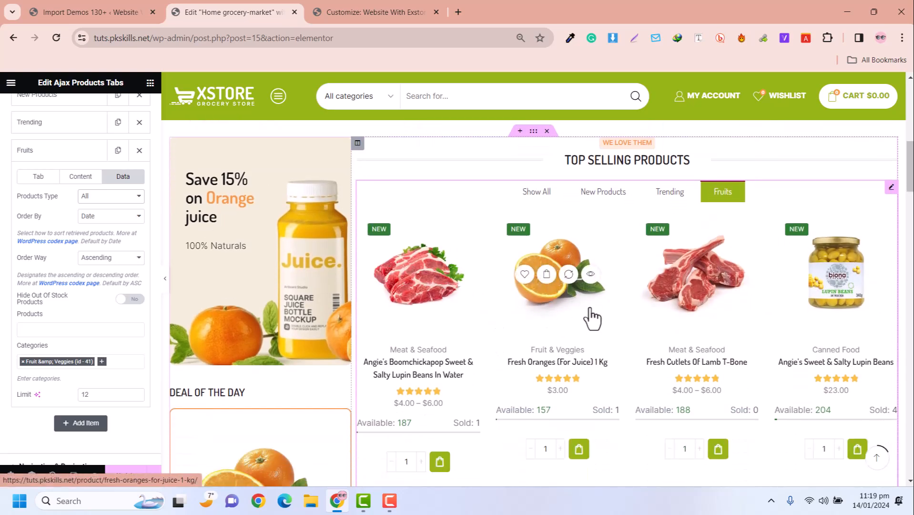
scroll(710, 289, down, 5)
scroll(685, 282, up, 2)
scroll(591, 276, up, 3)
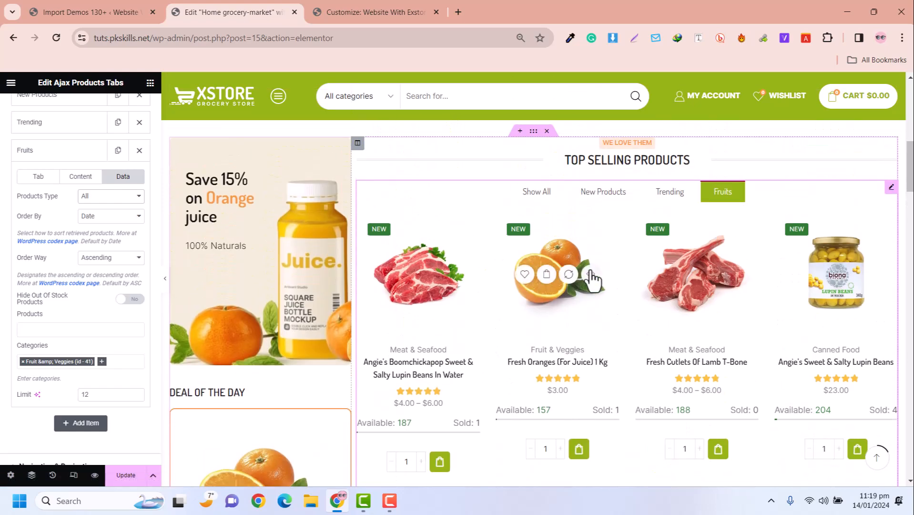
scroll(607, 283, down, 5)
scroll(612, 281, up, 8)
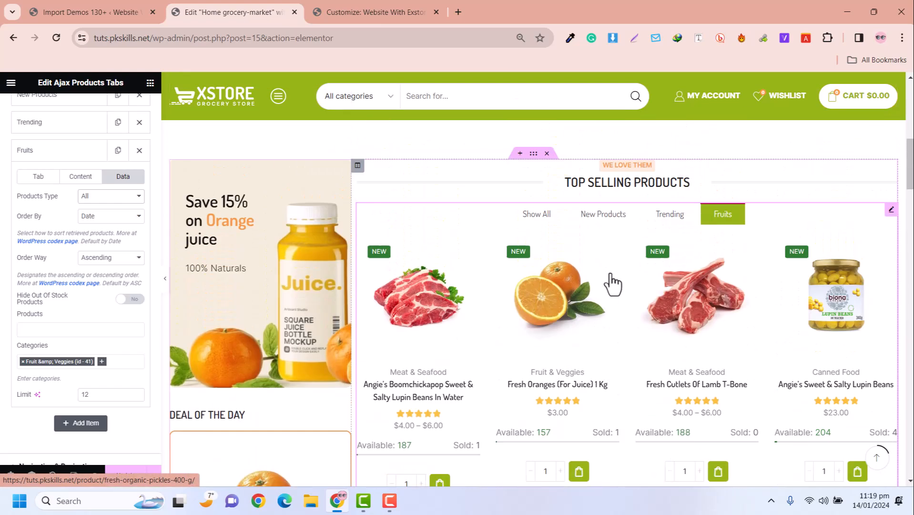
click(552, 273)
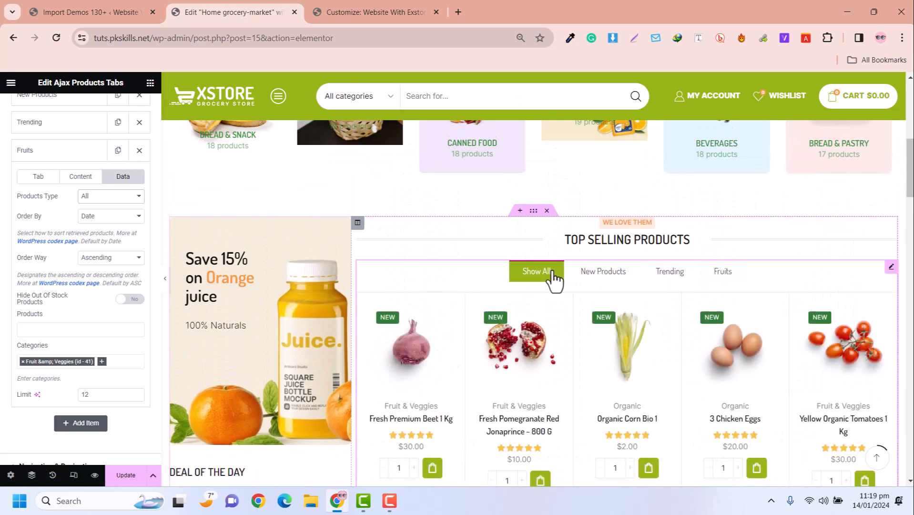
Set the product limit of the Fruits item to 10.
double_click(102, 393)
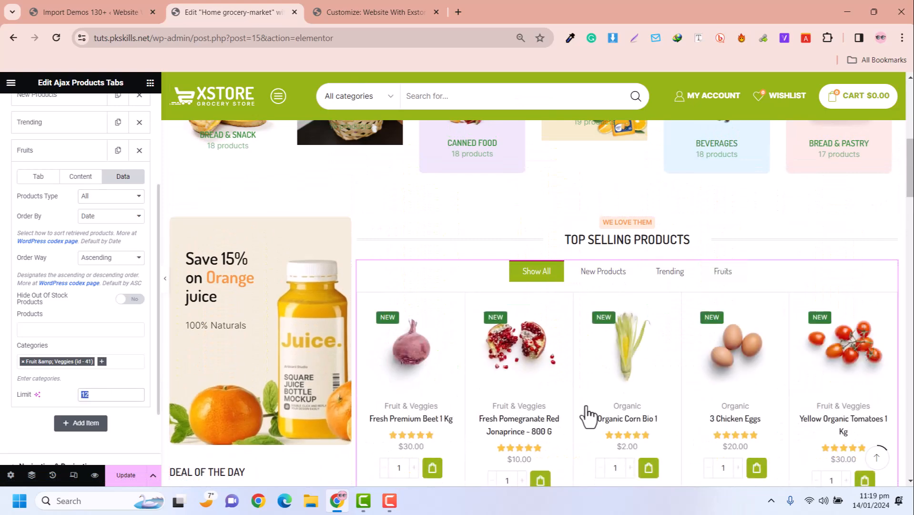
scroll(796, 408, down, 5)
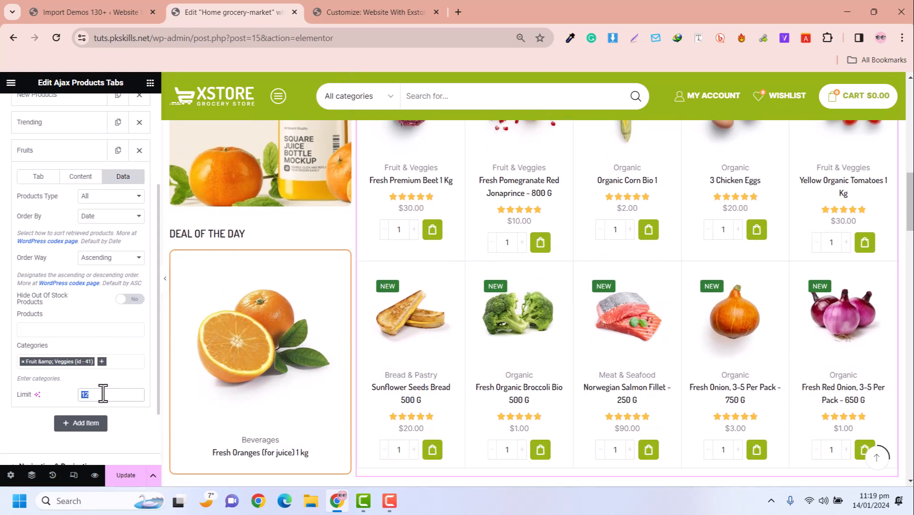
text(1)
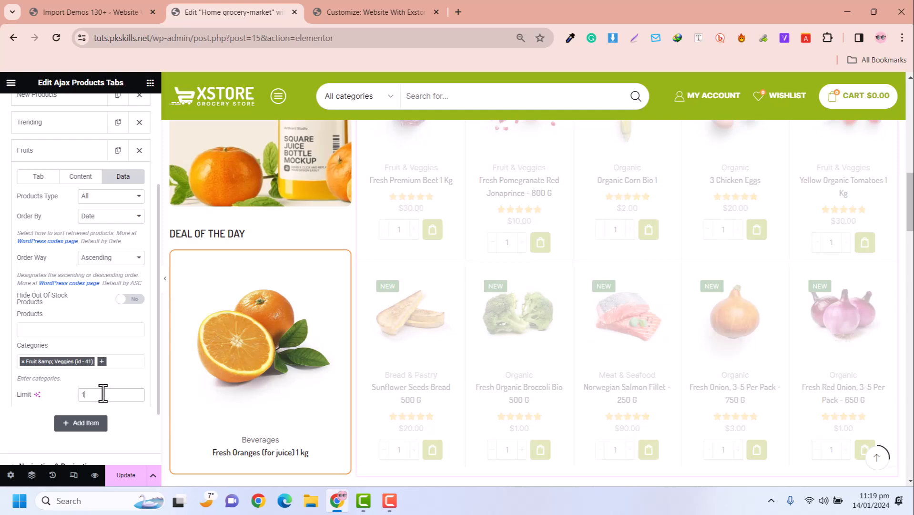
text(0)
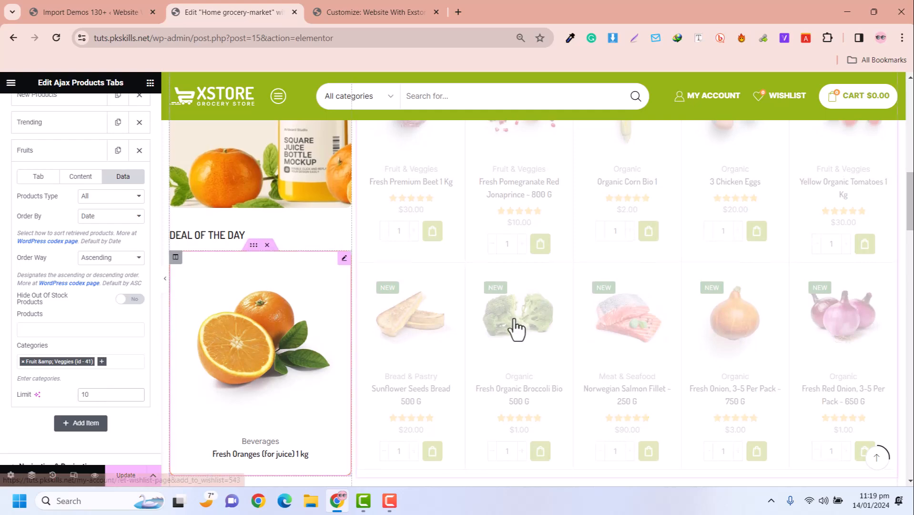
Check the Fruits tab's product listing with the new limit and compare its layout with the Show All tab.
scroll(594, 294, up, 5)
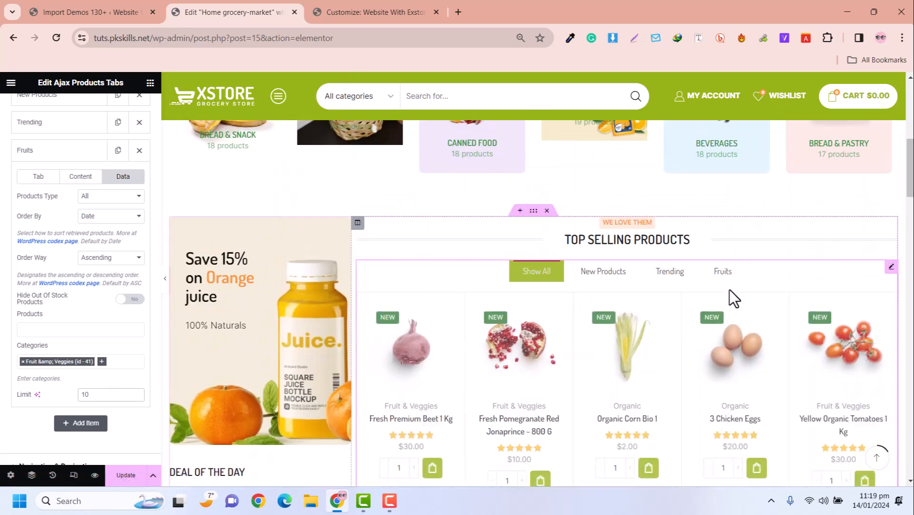
drag(729, 281, 738, 284)
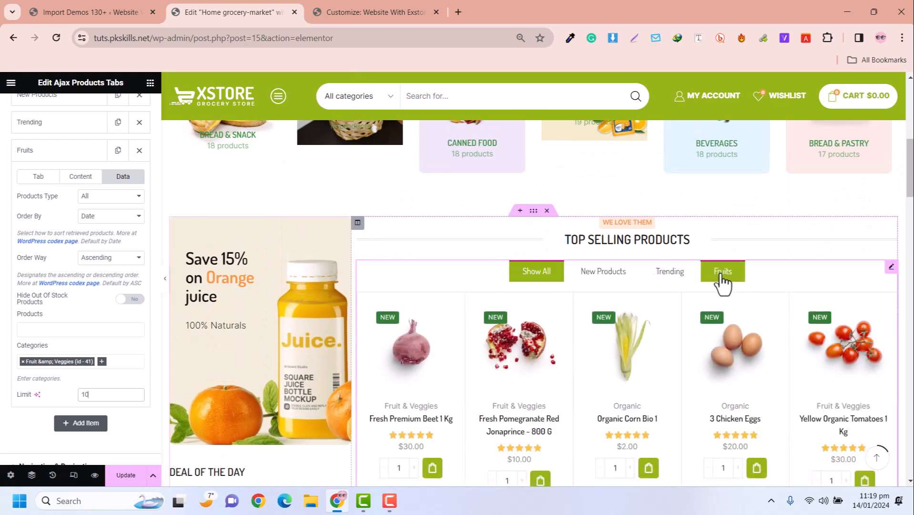
click(722, 282)
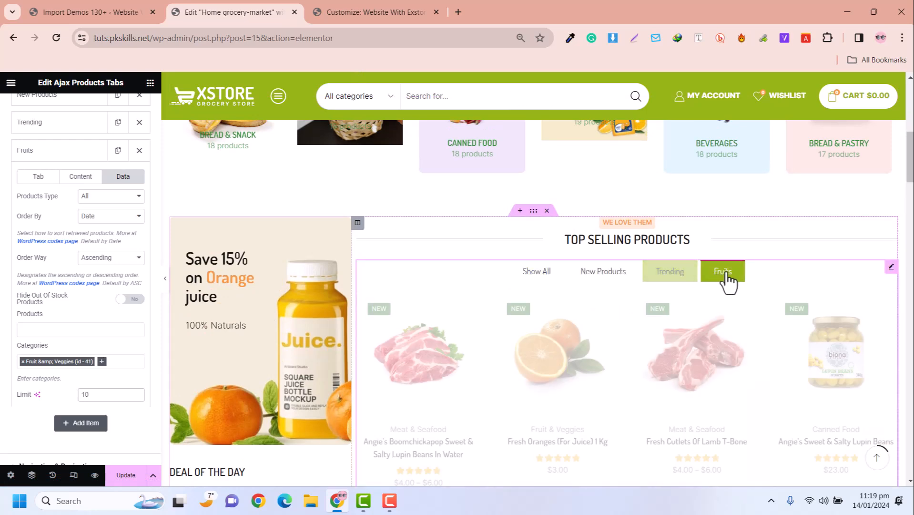
scroll(728, 281, down, 10)
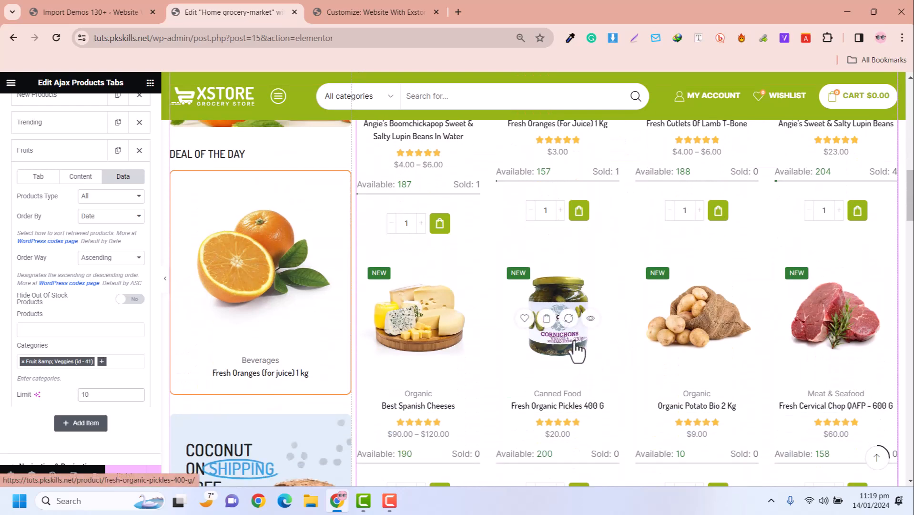
scroll(489, 303, up, 3)
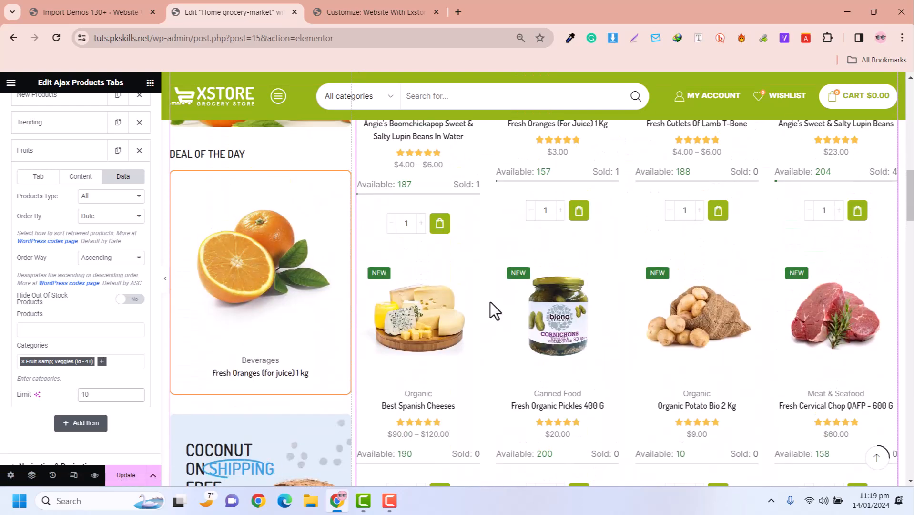
scroll(490, 301, up, 5)
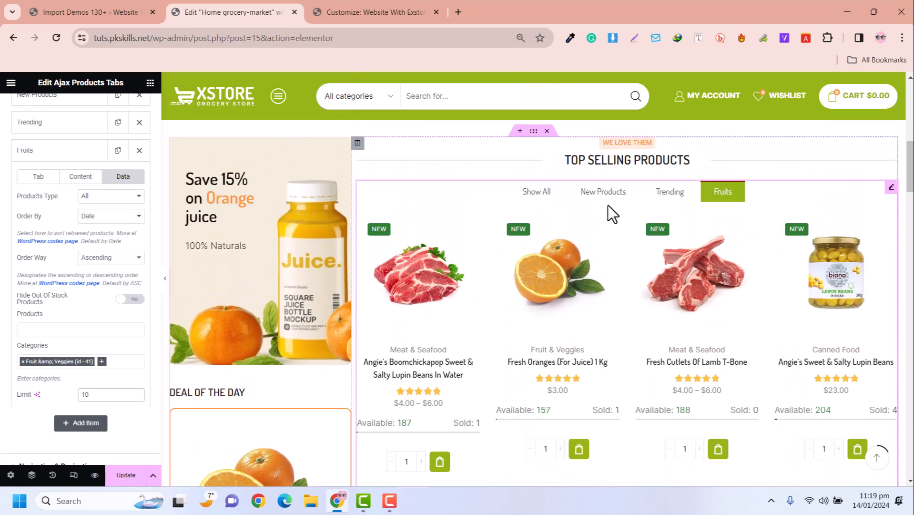
click(545, 197)
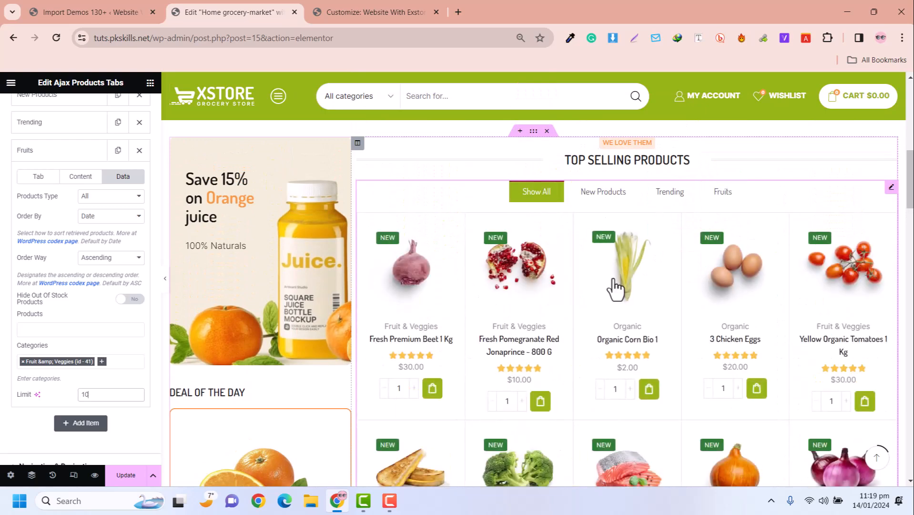
click(724, 198)
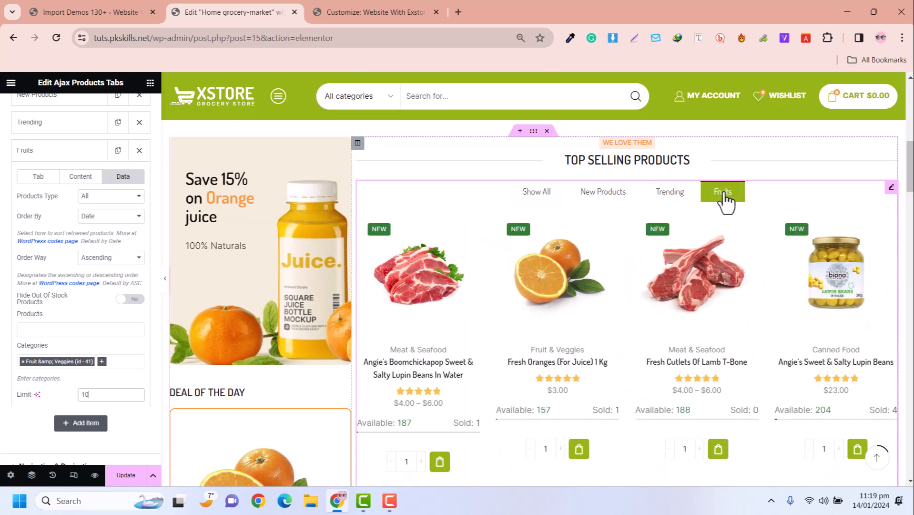
Compare the product listings of the Fruits and New Products tabs and reopen the Fruits item's content settings.
scroll(683, 336, down, 5)
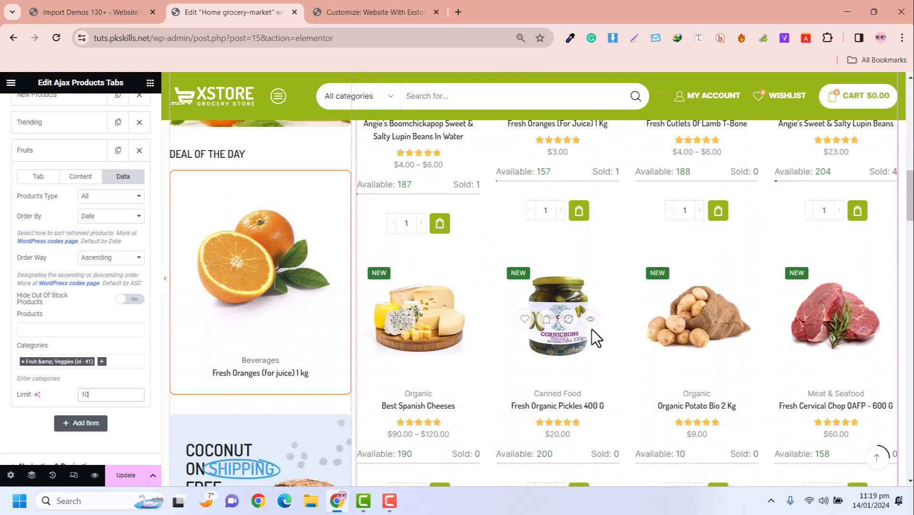
scroll(526, 236, up, 5)
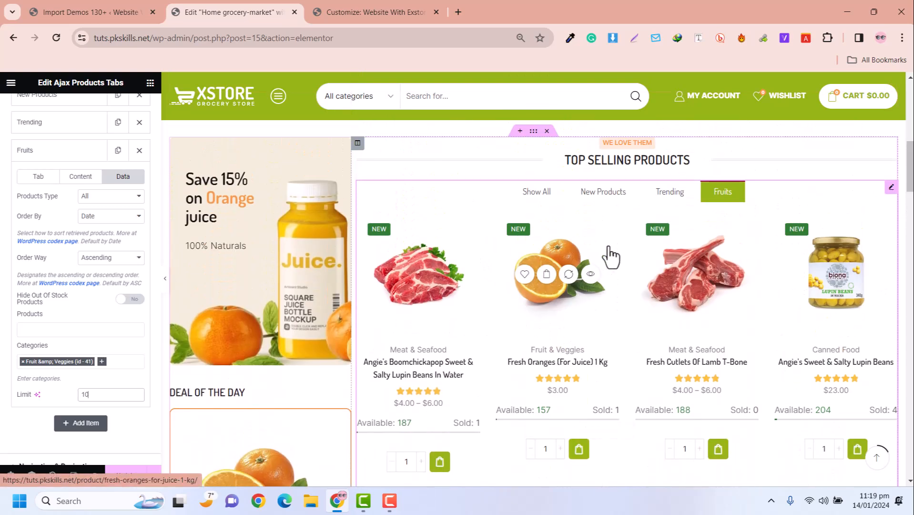
scroll(611, 257, up, 2)
click(605, 274)
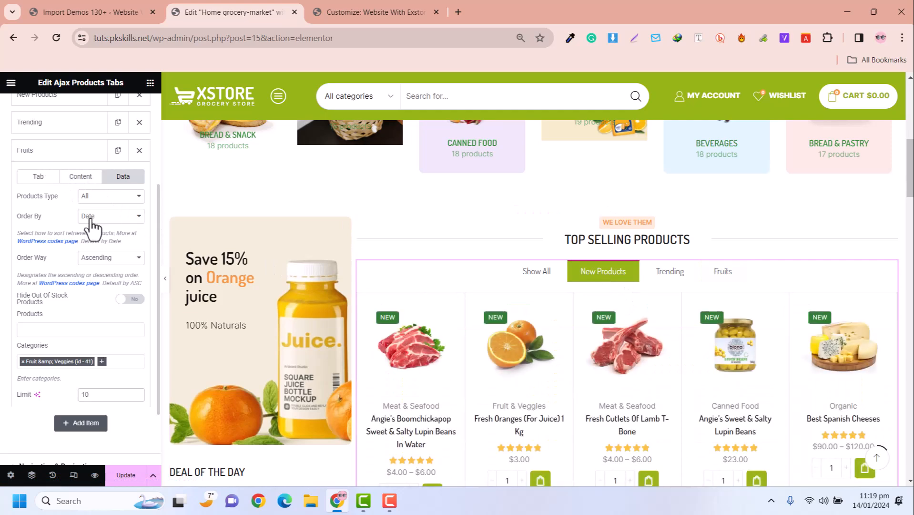
click(79, 178)
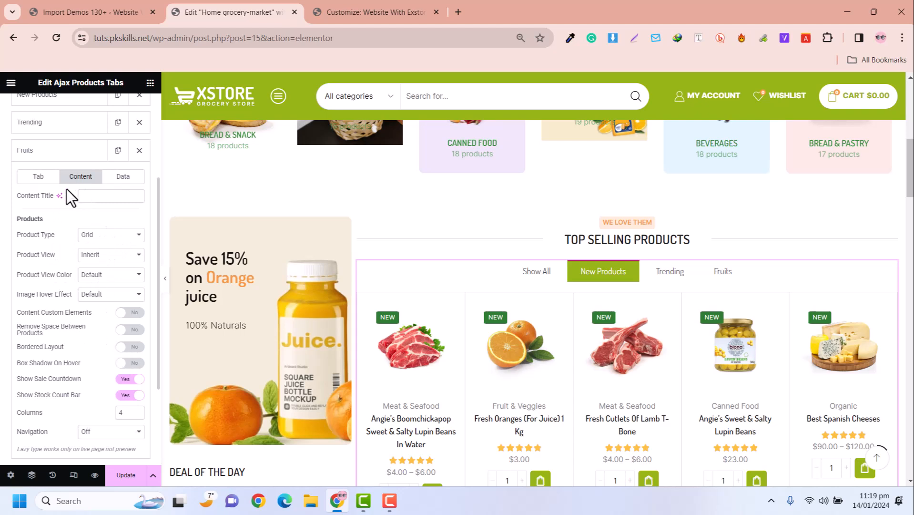
click(47, 151)
click(71, 153)
Inspect the organic veggies banner heading and the Recommendation, Gift Packing and Show All tabs of the Xstore Elementor Grocery Market Demo section.
scroll(616, 298, down, 13)
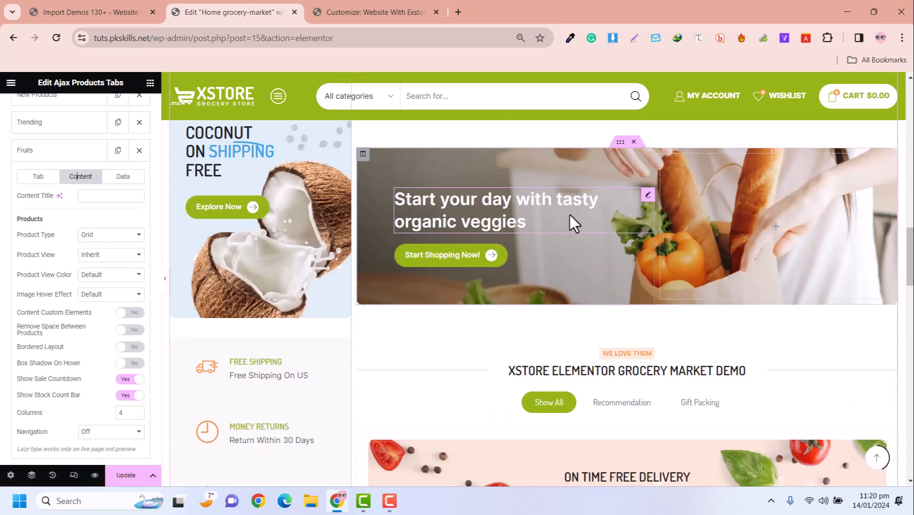
click(531, 206)
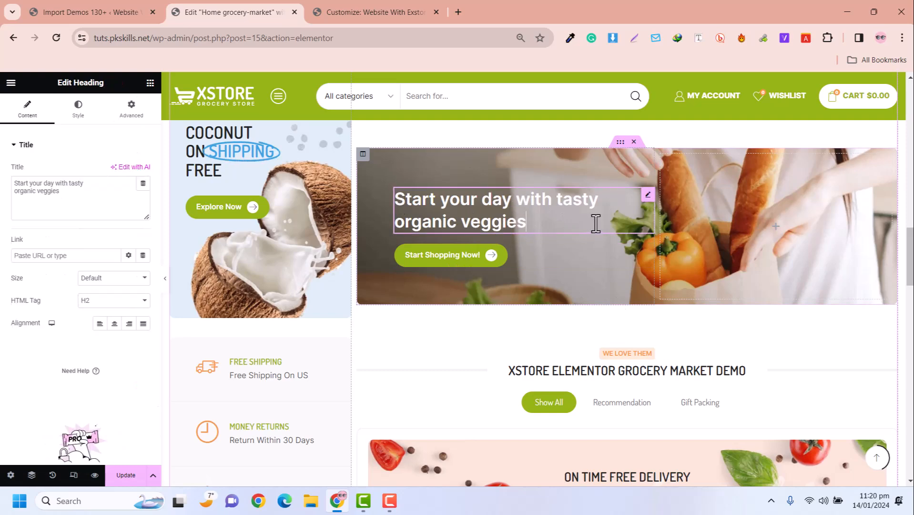
scroll(476, 233, down, 3)
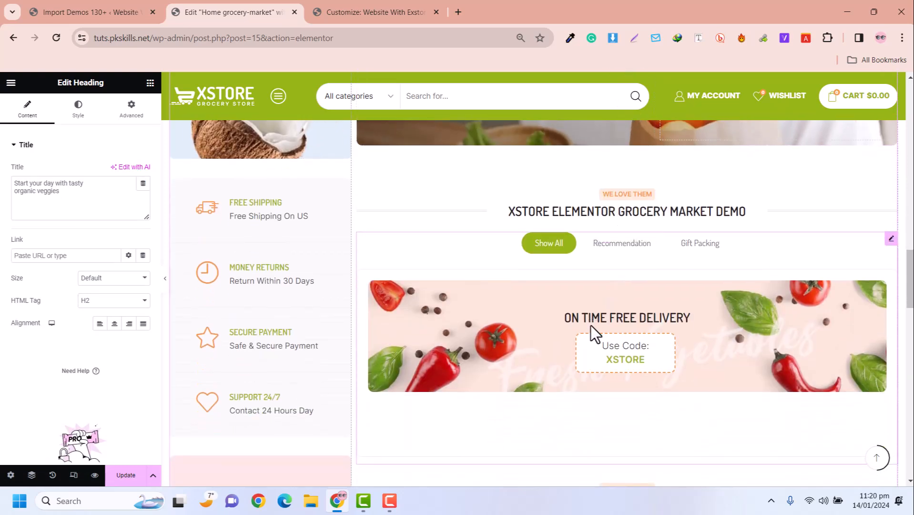
click(622, 243)
click(702, 246)
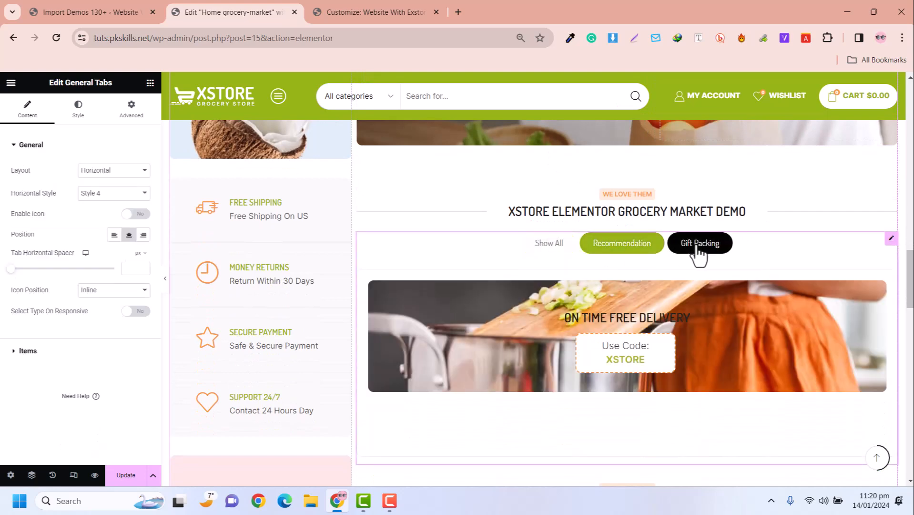
click(635, 251)
click(556, 251)
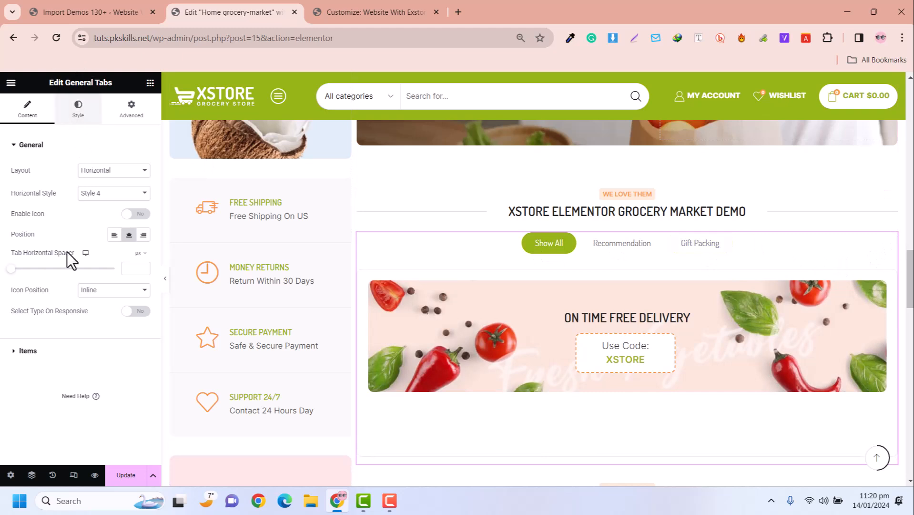
Open the Show All item of the demo section's tabs and choose Static Block as its content type.
click(52, 350)
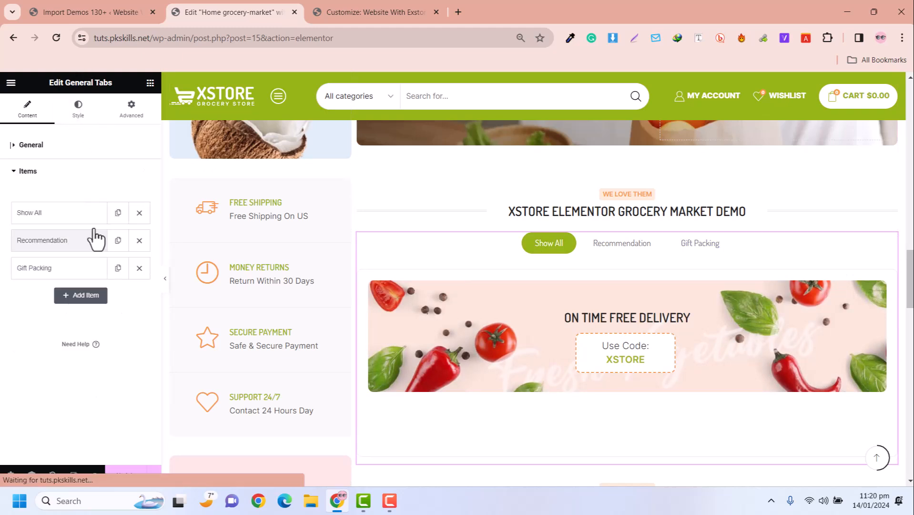
click(60, 214)
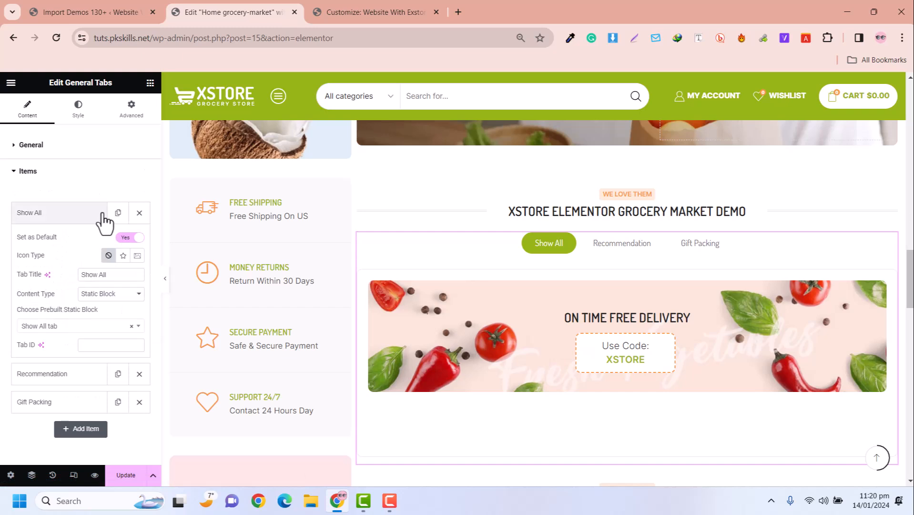
click(100, 294)
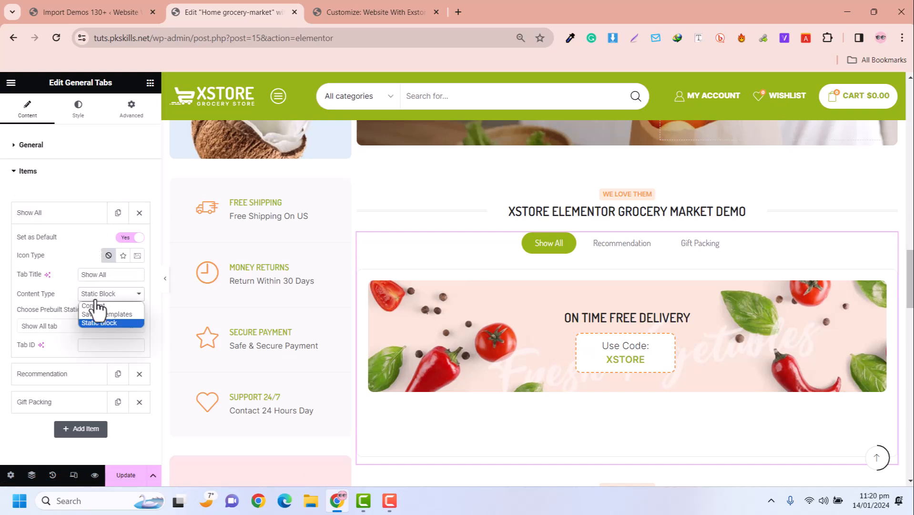
click(93, 323)
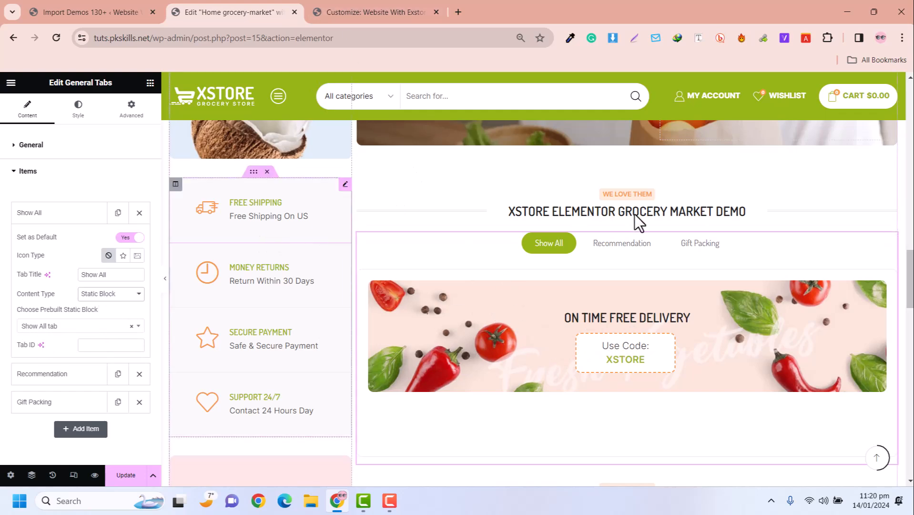
Open the settings of the Free Shipping icon box.
scroll(701, 297, up, 3)
scroll(701, 295, down, 3)
click(344, 186)
Look over the rest of the home page, including Featured Categories, Latest News, the hero banner, the category carousel and Shop By Brands.
scroll(571, 326, down, 5)
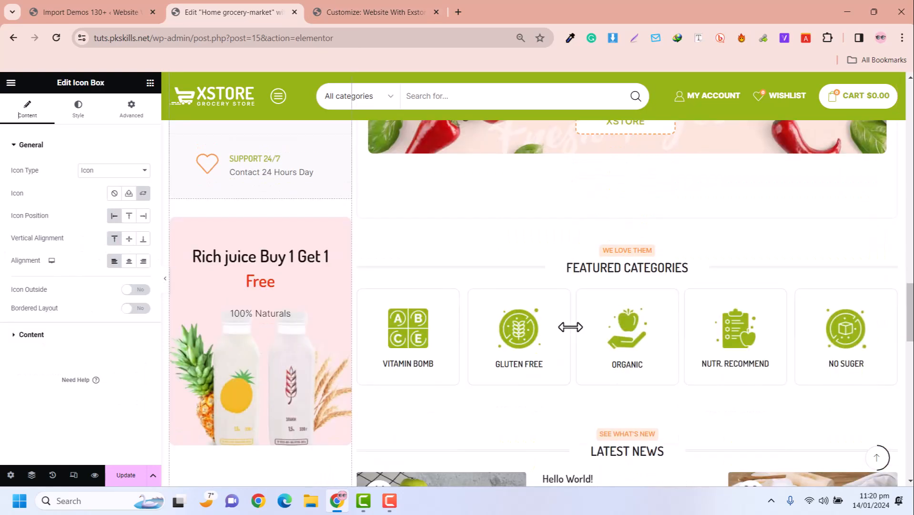
scroll(638, 317, down, 10)
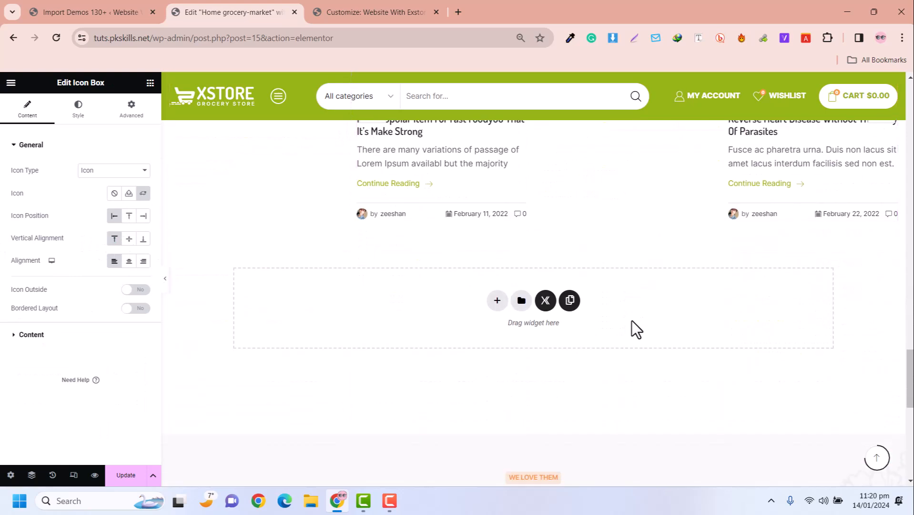
scroll(632, 326, up, 3)
scroll(515, 220, up, 6)
scroll(511, 221, down, 8)
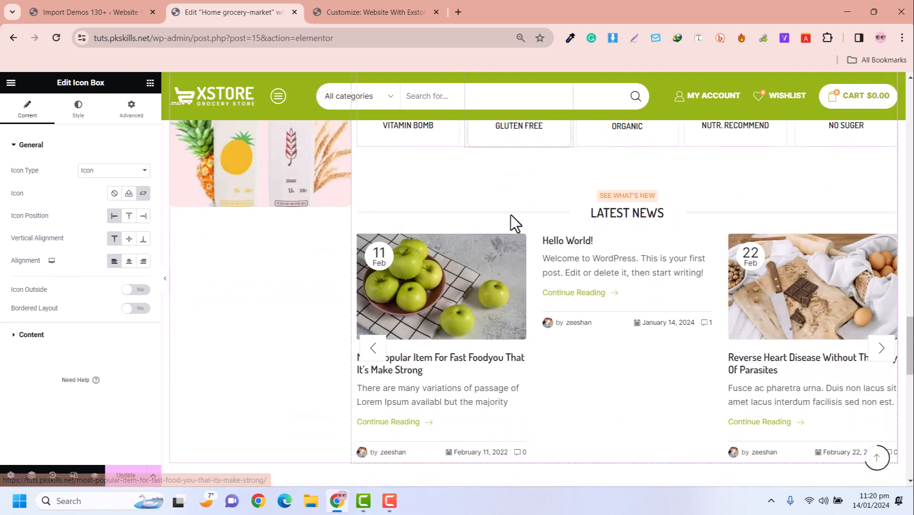
scroll(505, 233, down, 4)
scroll(490, 223, up, 12)
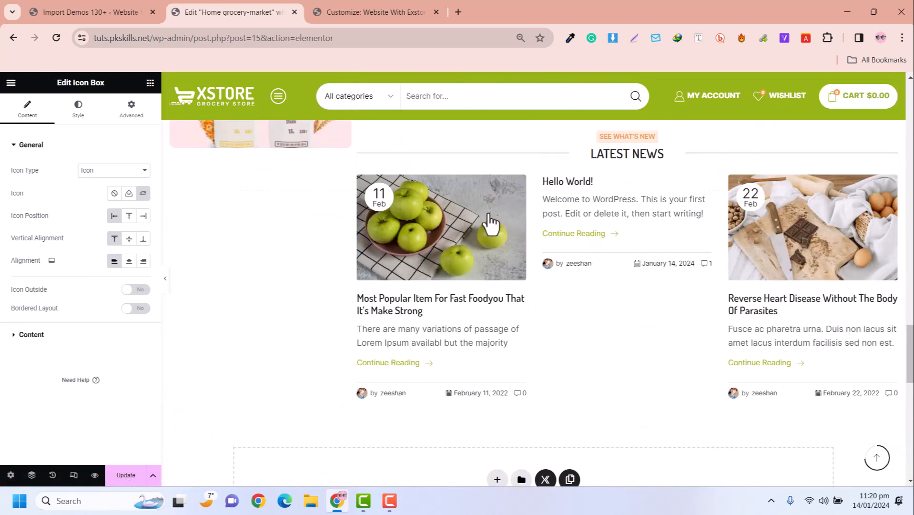
scroll(488, 213, up, 10)
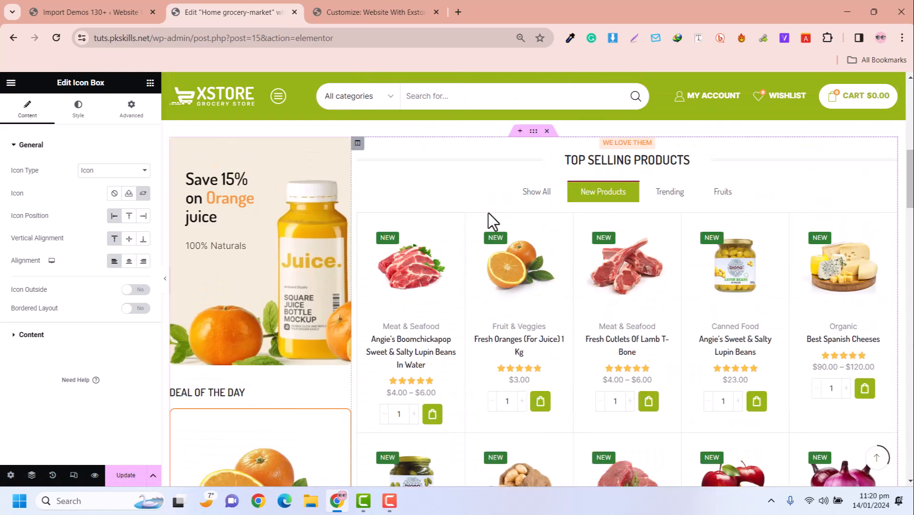
scroll(487, 213, up, 8)
scroll(488, 213, down, 4)
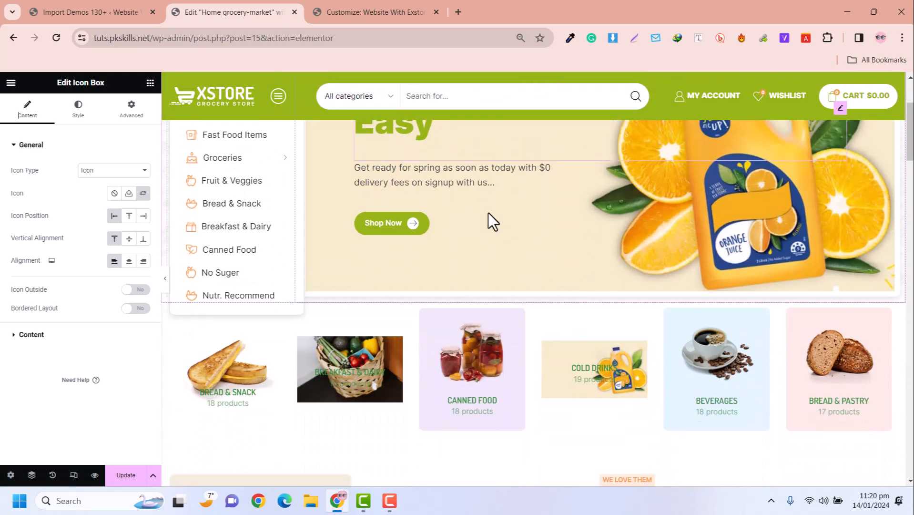
scroll(499, 329, down, 2)
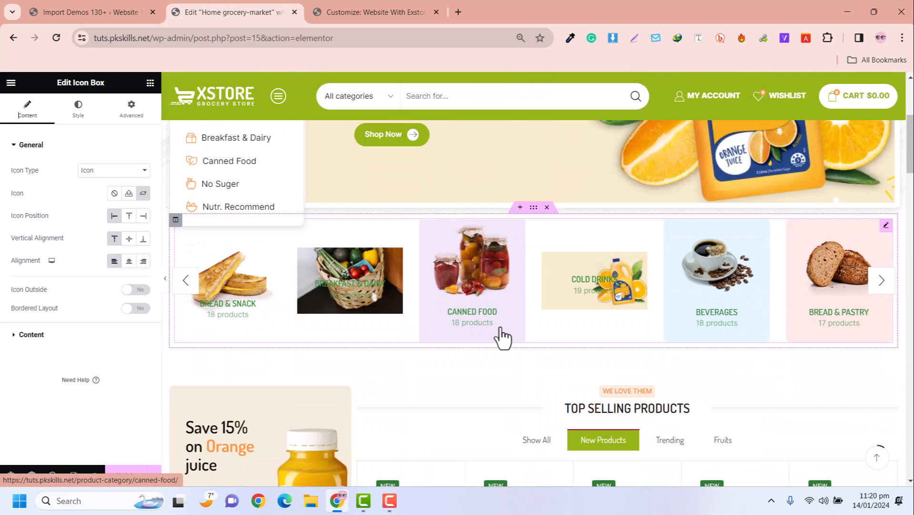
scroll(499, 328, up, 6)
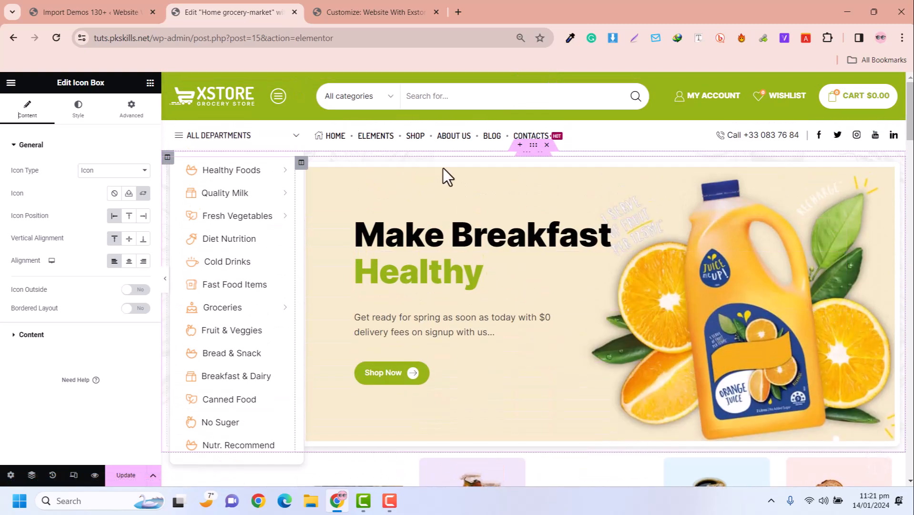
key(ctrl+BackSpace)
text(Better)
drag(909, 136, 910, 434)
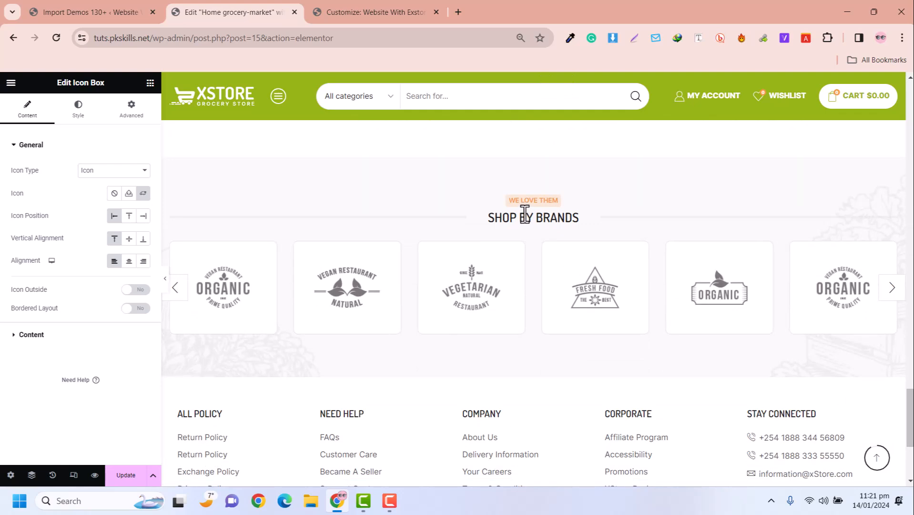
scroll(738, 157, up, 6)
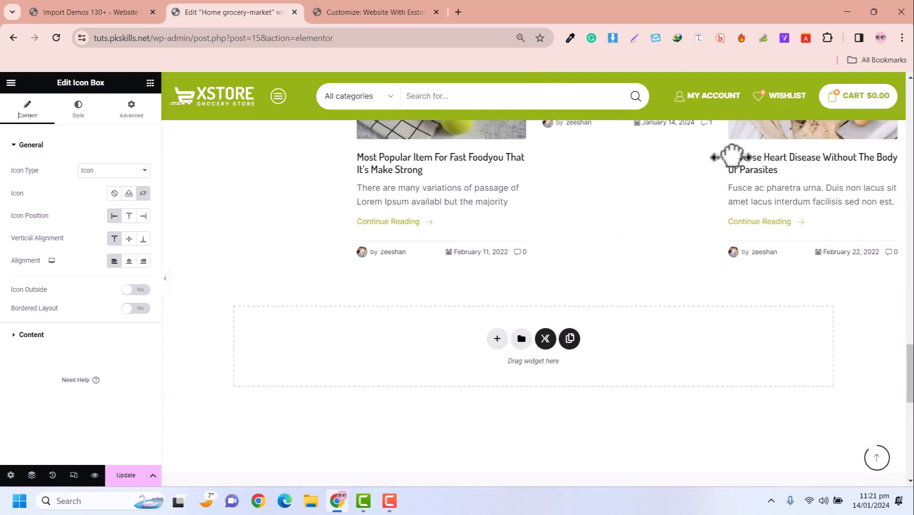
scroll(732, 155, up, 5)
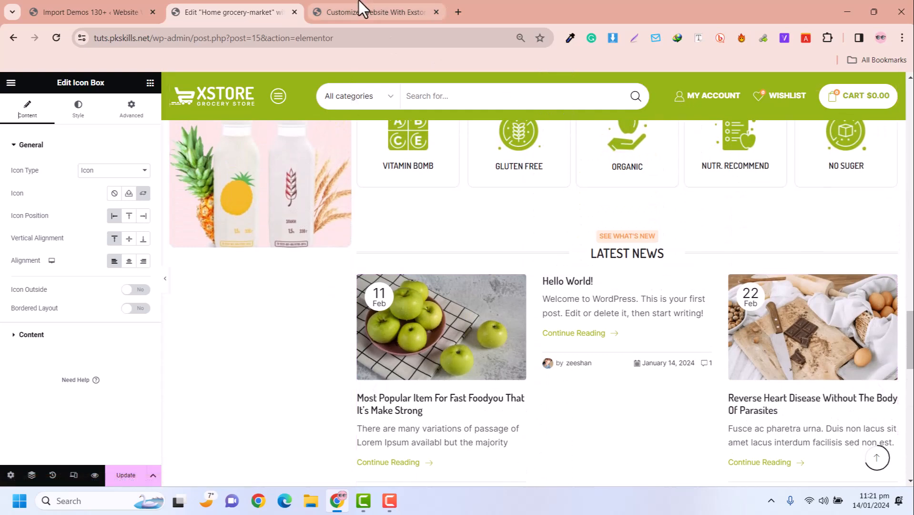
Save the changes made to the home page by updating it.
click(137, 476)
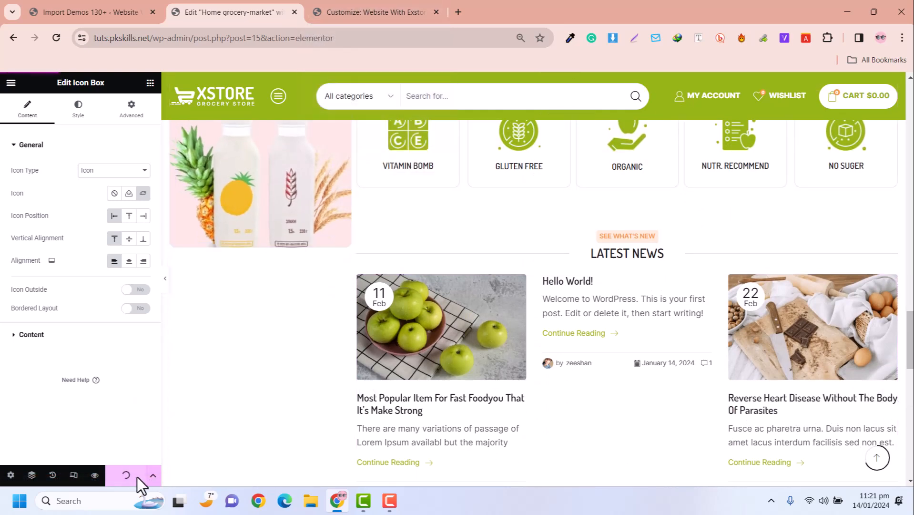
scroll(537, 385, down, 8)
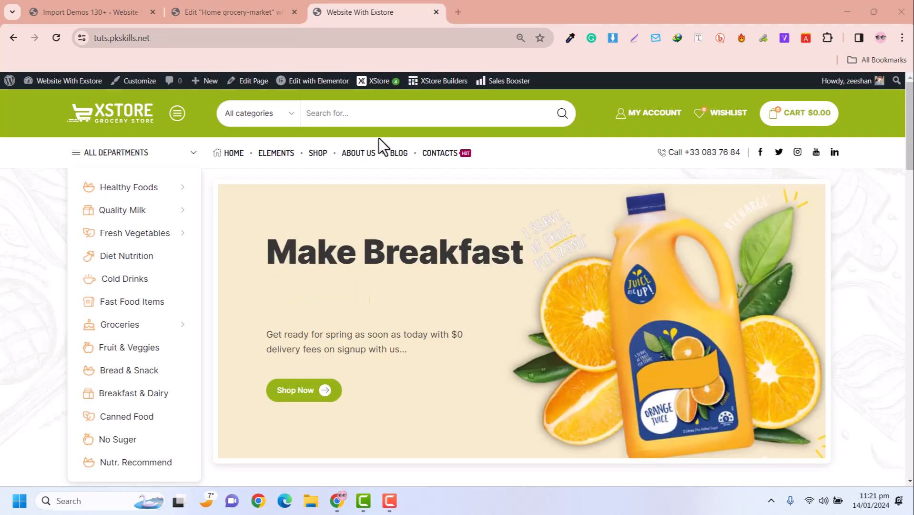
From the live site, open the Footer grocery-market template for editing with Elementor in a new browser tab.
mouse_move(319, 89)
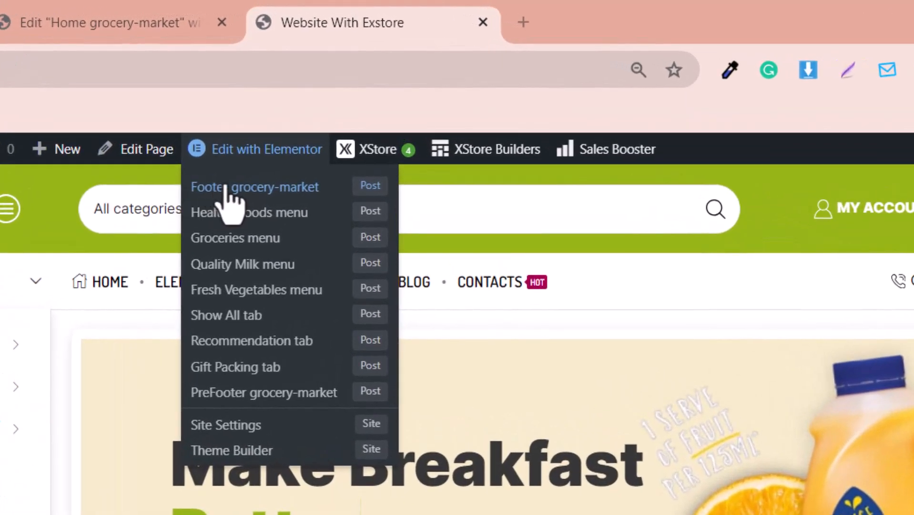
right_click(316, 184)
click(356, 208)
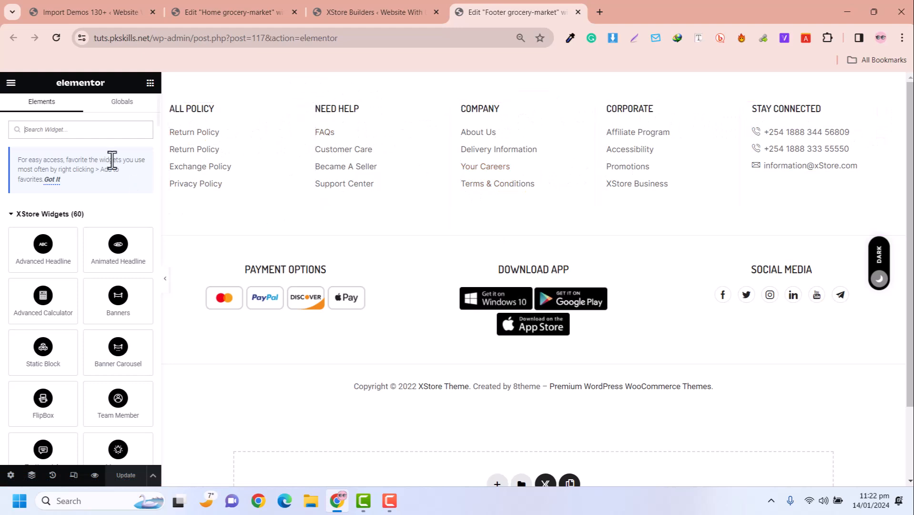
middle_click(215, 148)
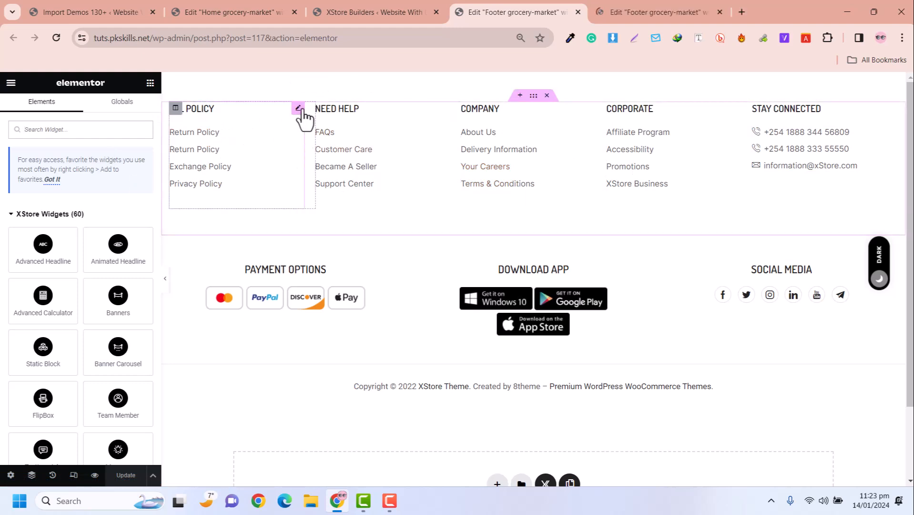
Move the All Policy menu list below the Need Help list and back into the footer's first column.
drag(299, 111, 300, 107)
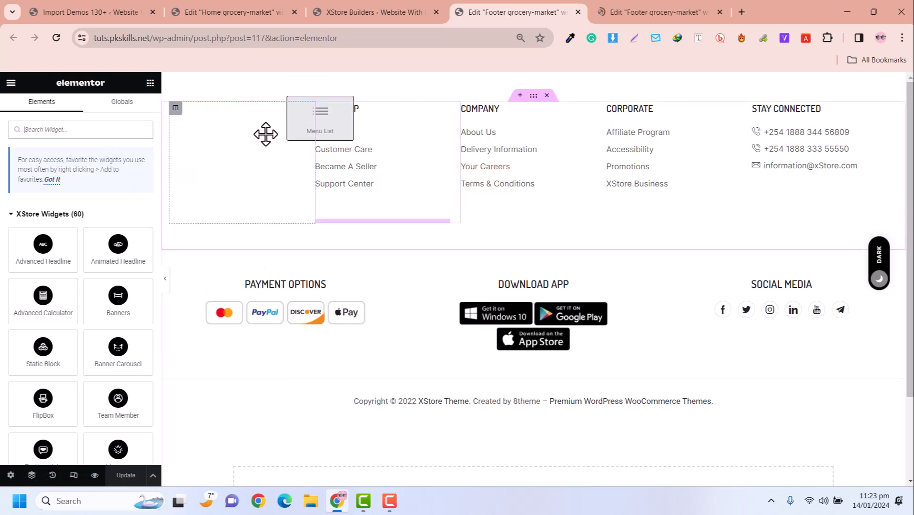
drag(274, 148, 273, 147)
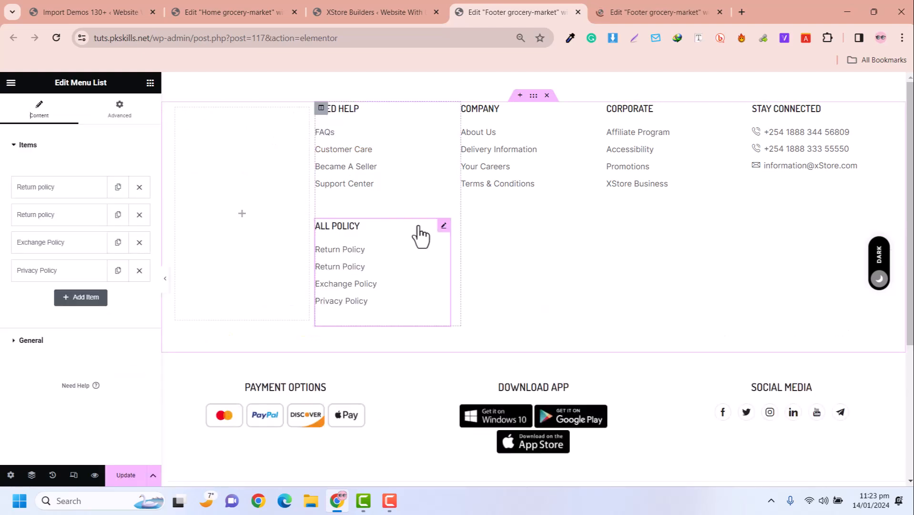
drag(442, 229, 266, 173)
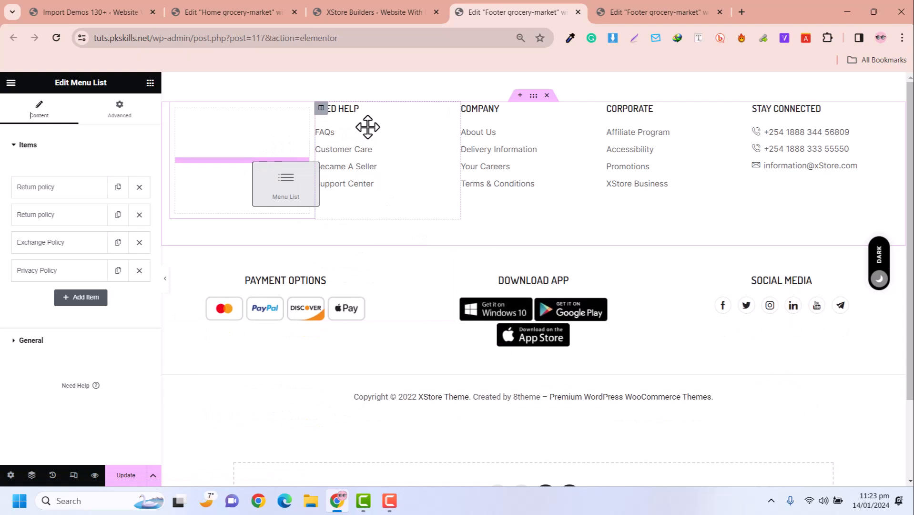
drag(266, 173, 266, 173)
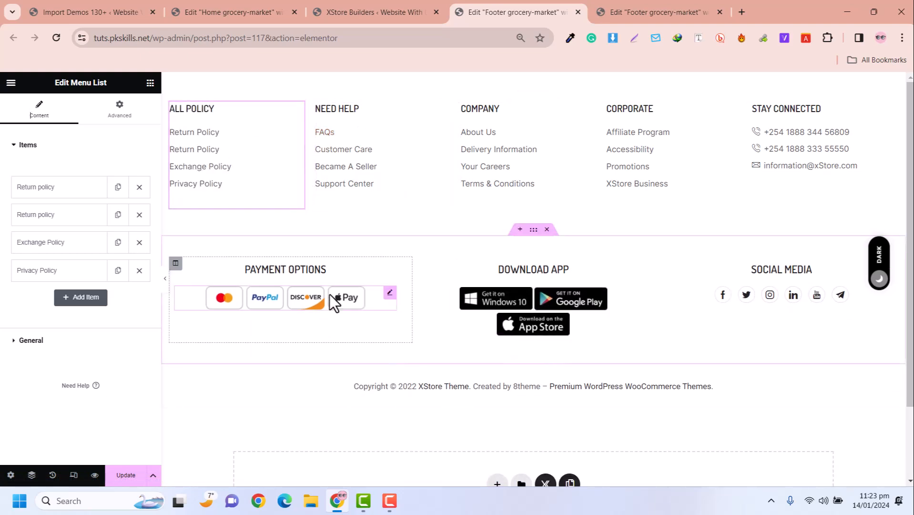
Open the image settings of the Payment Options picture and the Google Play badge in the footer.
click(389, 292)
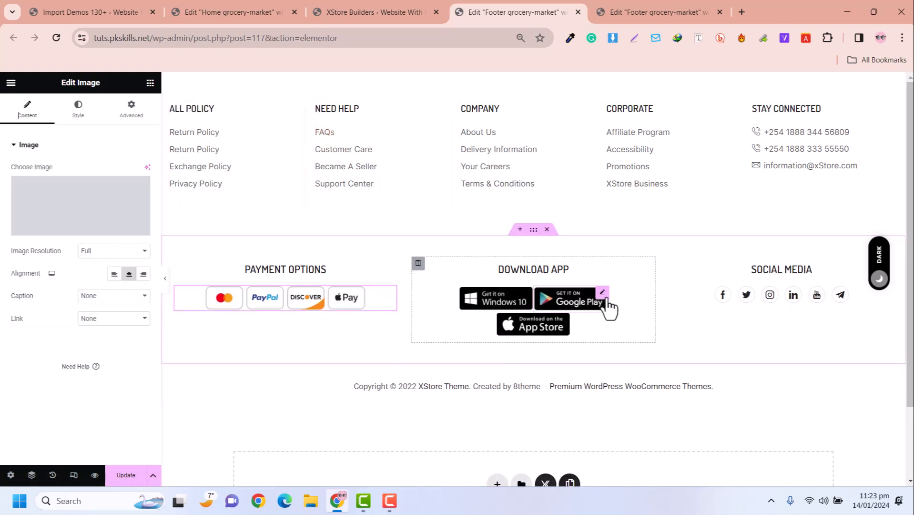
click(606, 302)
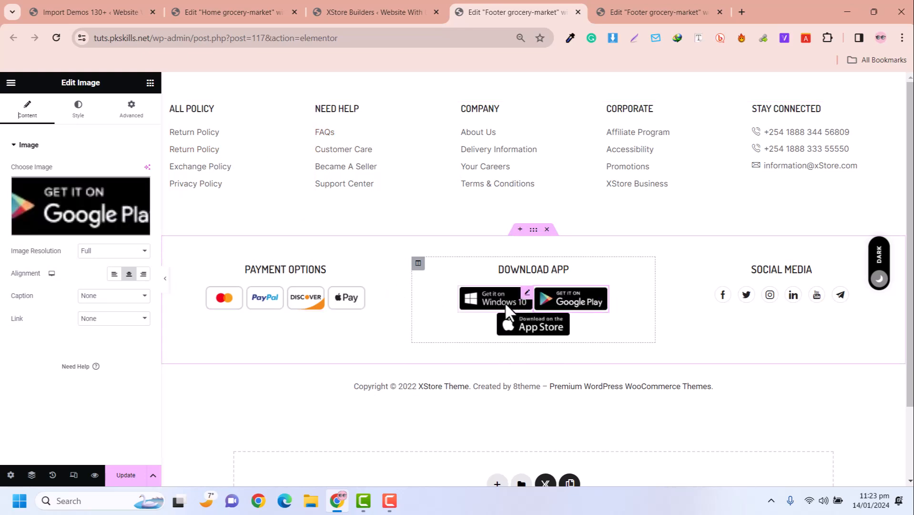
Open the footer's Social Media links settings, and preview the footer in dark mode before returning to light mode.
click(786, 300)
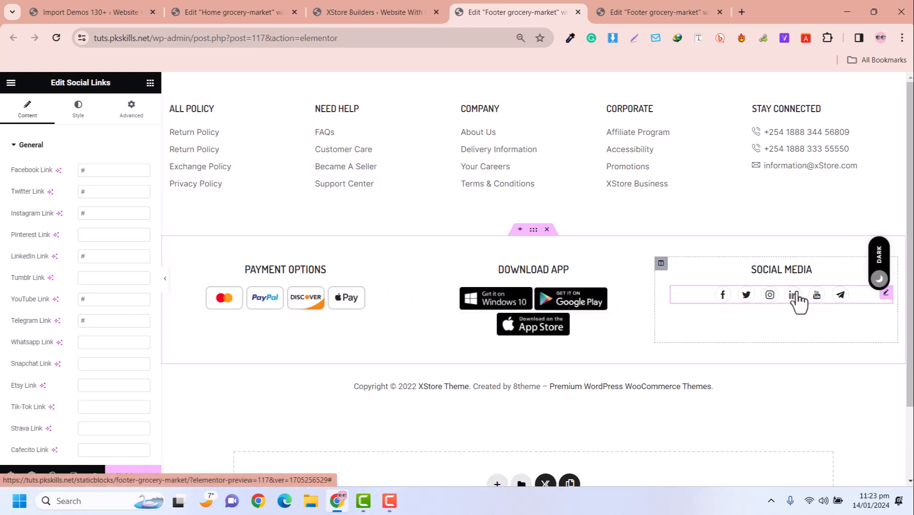
click(879, 270)
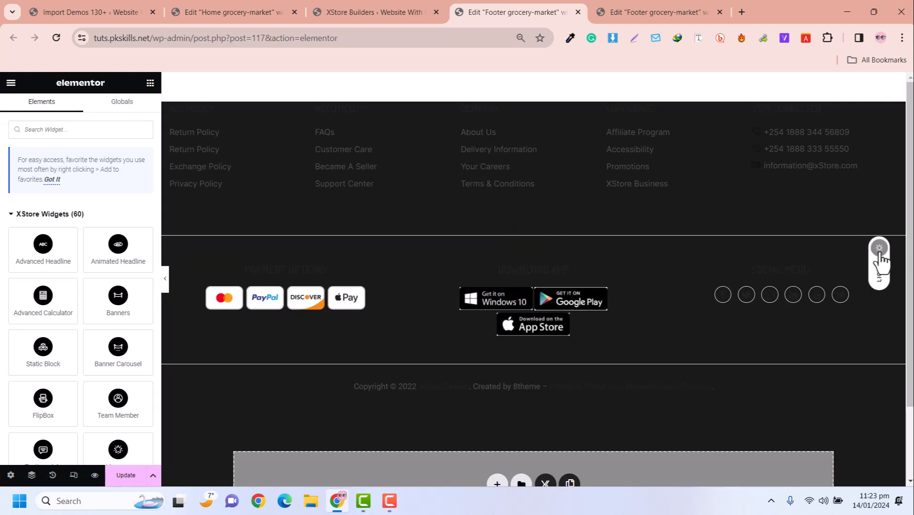
click(880, 257)
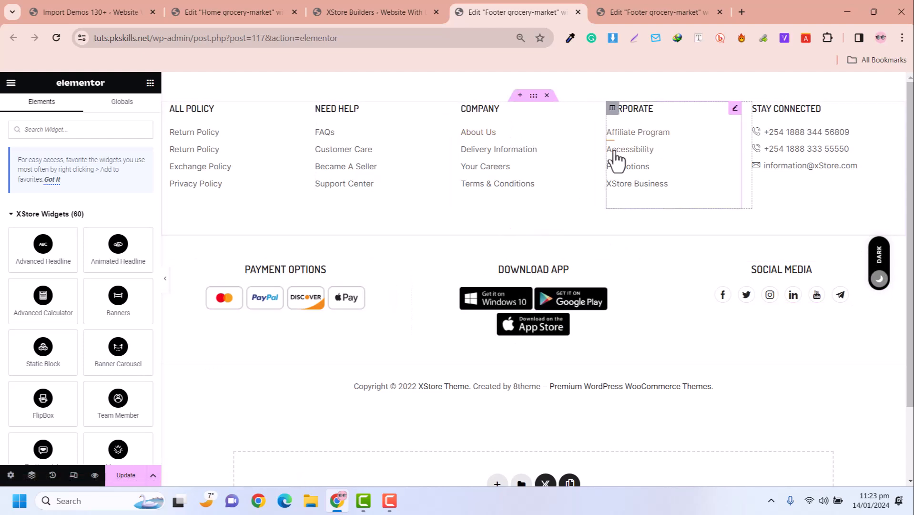
Save the Footer grocery-market template by updating it.
click(125, 475)
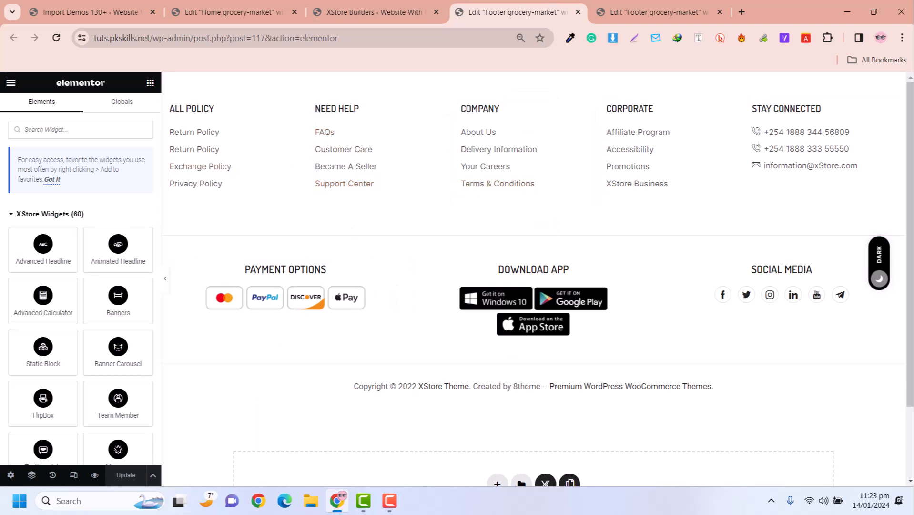
Preview the footer in the Mobile Portrait responsive view, from the All Policy list down to the copyright line.
click(73, 475)
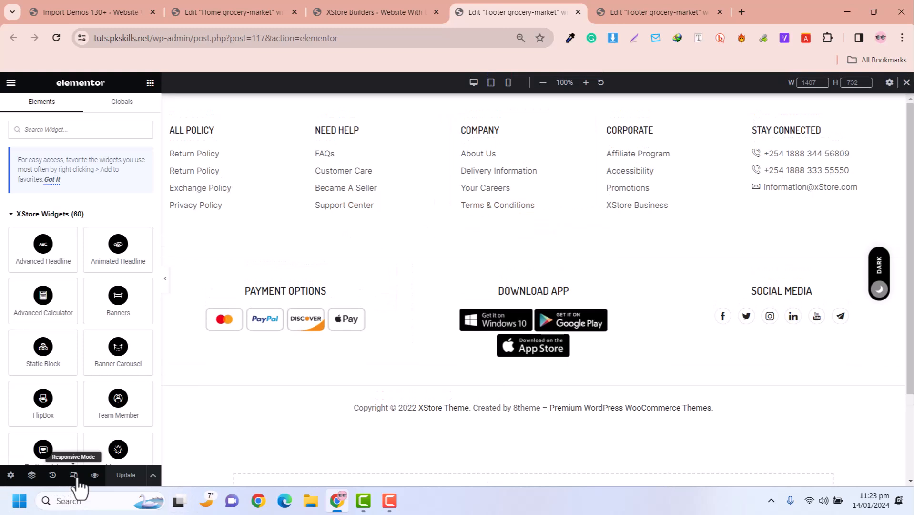
click(507, 82)
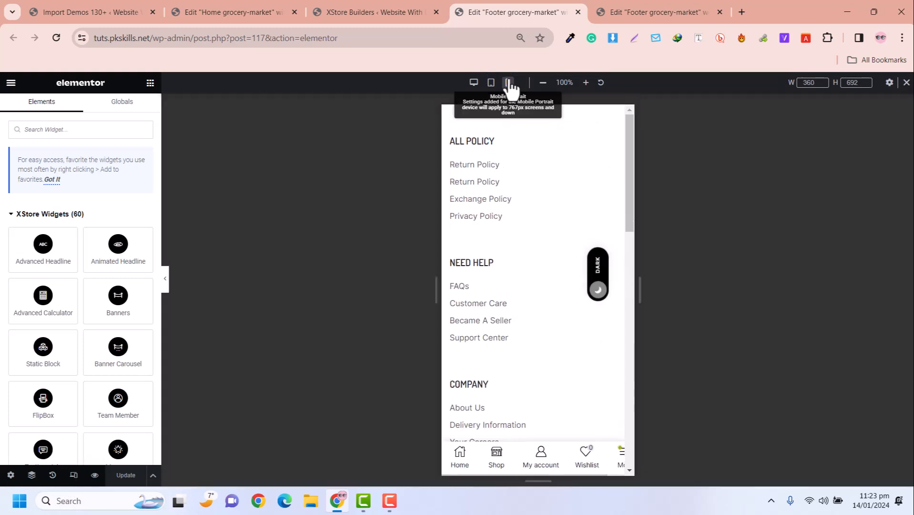
drag(628, 191, 561, 172)
scroll(495, 307, down, 10)
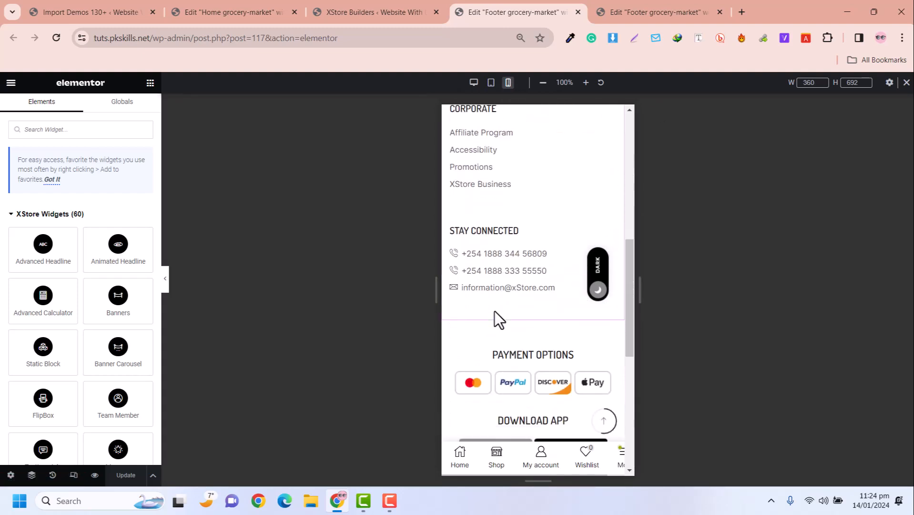
scroll(494, 311, down, 3)
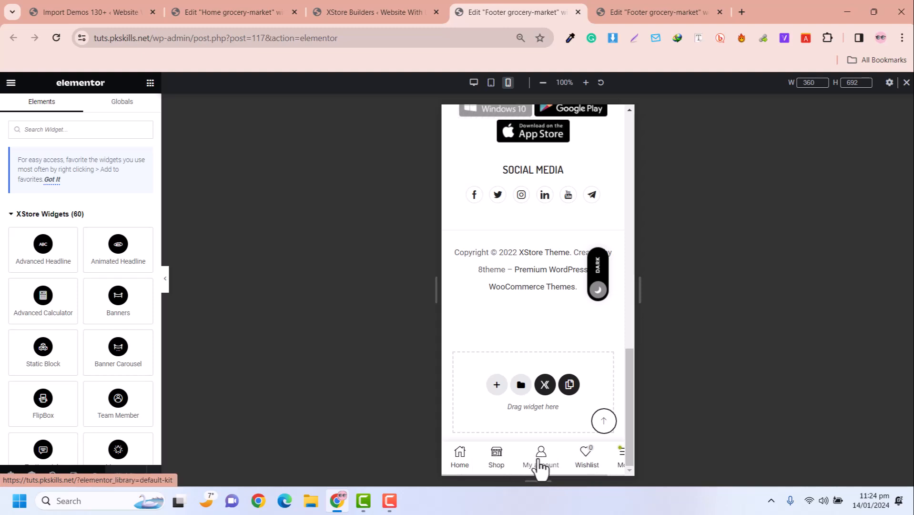
Look at the More menu of the mobile navigation bar, close it, and leave responsive mode.
click(622, 457)
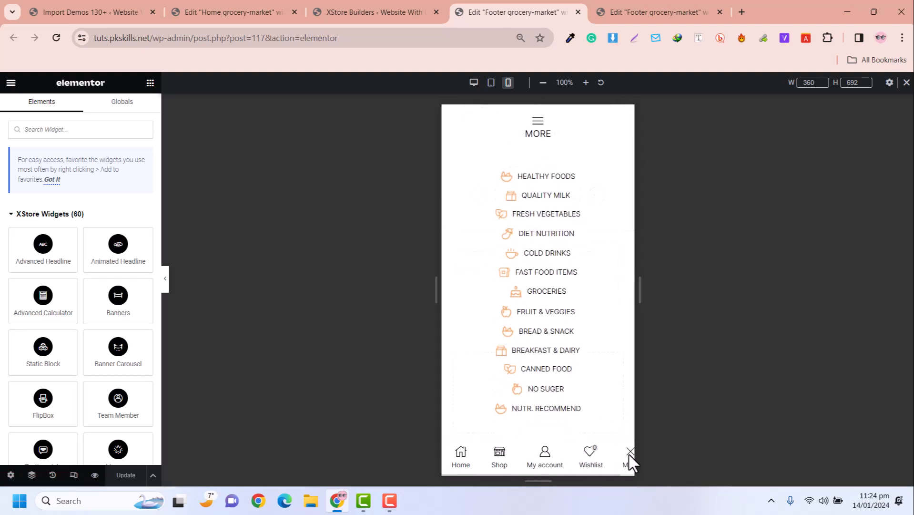
click(629, 456)
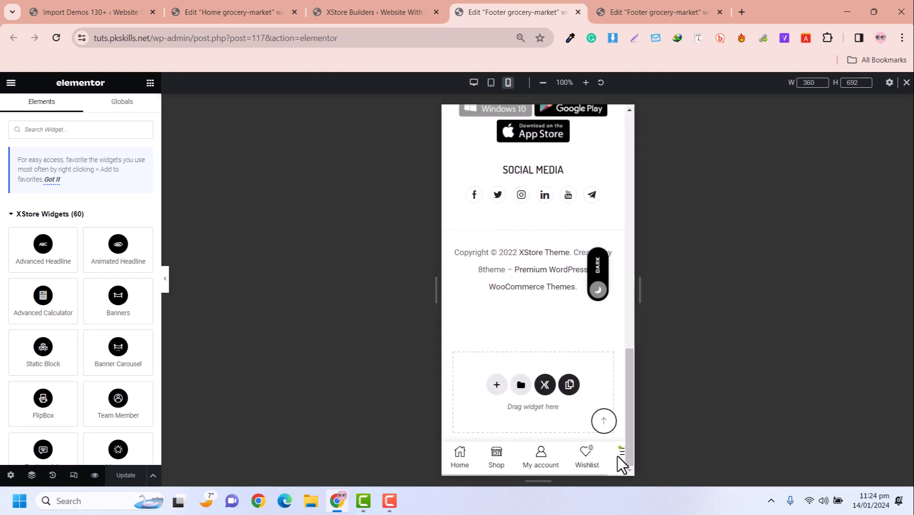
scroll(523, 328, up, 10)
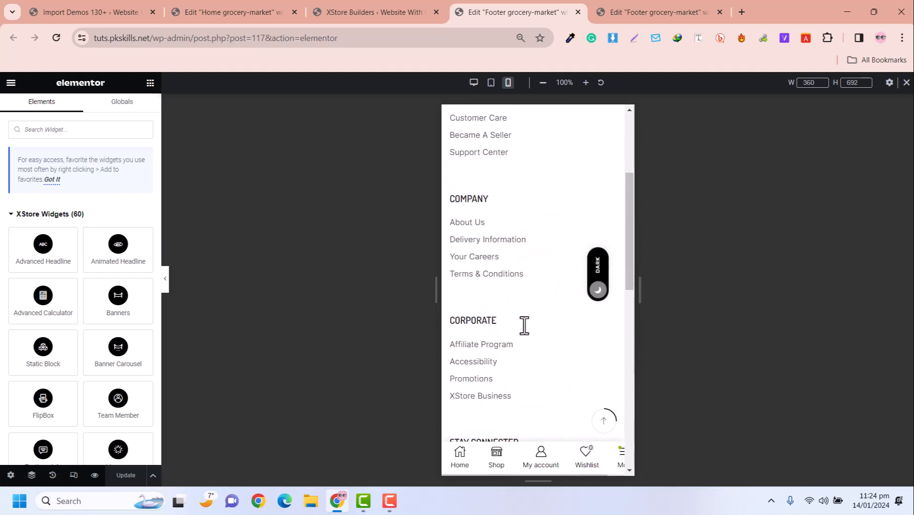
scroll(529, 310, up, 4)
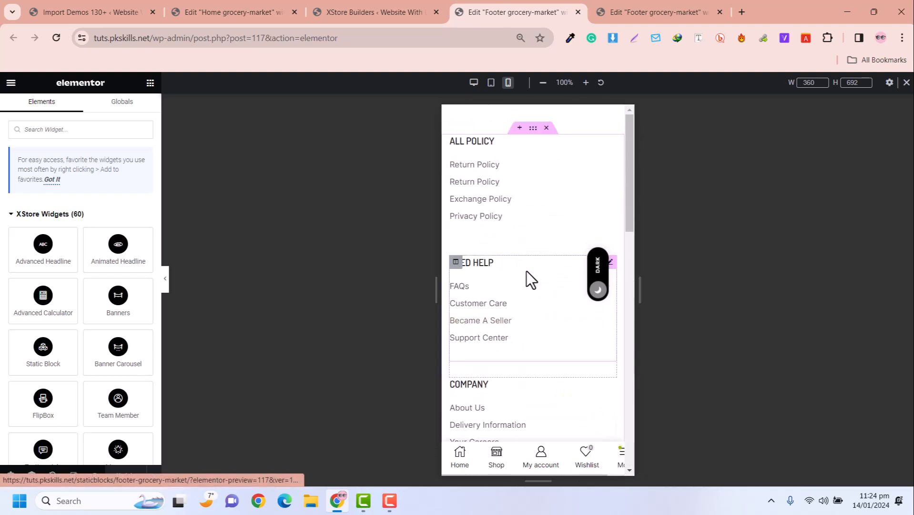
click(906, 83)
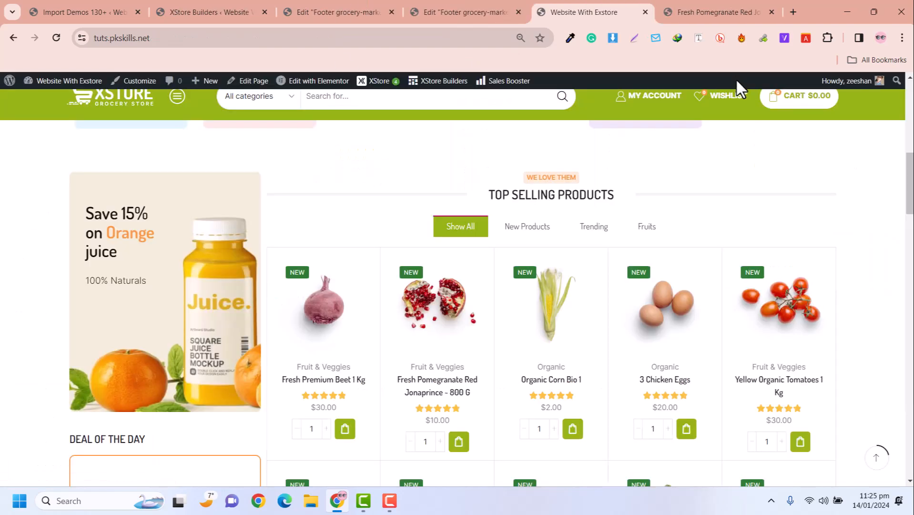
Look over the live home page, and view the Fresh Pomegranate Red Jonaprince product page down to its description.
scroll(510, 198, up, 5)
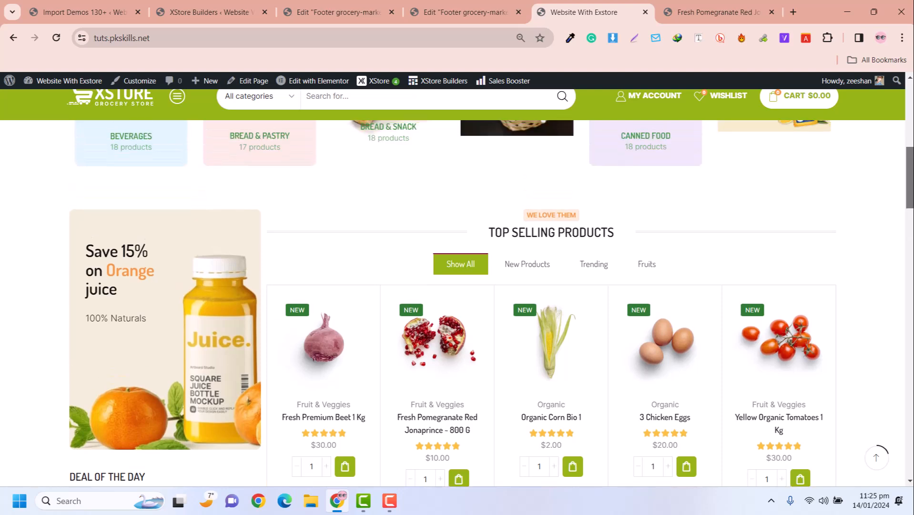
scroll(510, 199, down, 10)
scroll(310, 241, up, 3)
click(714, 3)
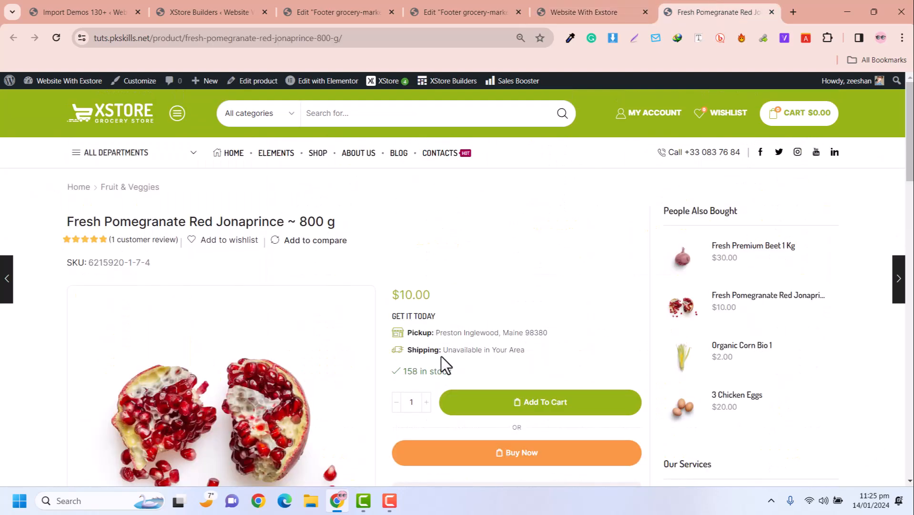
scroll(283, 323, down, 3)
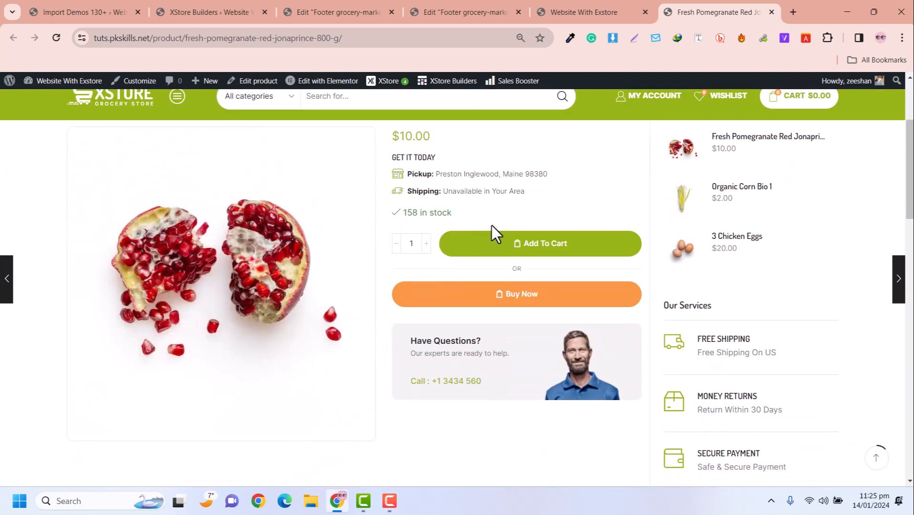
scroll(504, 353, up, 3)
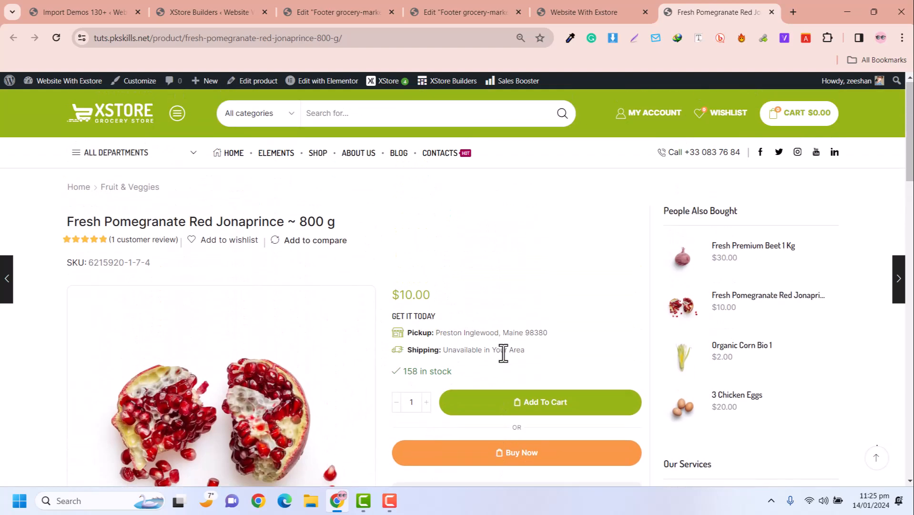
scroll(316, 249, down, 6)
scroll(341, 272, down, 3)
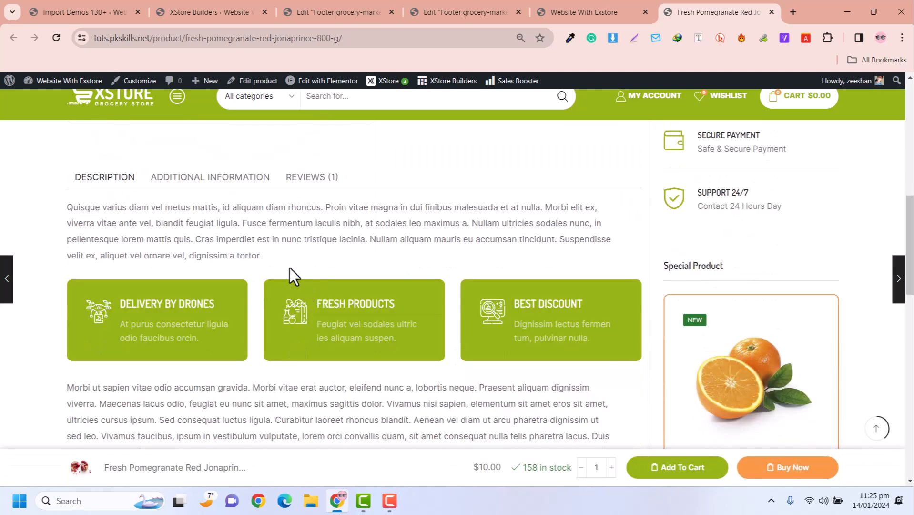
View the pomegranate product's Additional Information and Reviews sections, and return to its Description.
click(205, 189)
click(102, 185)
click(194, 186)
click(336, 182)
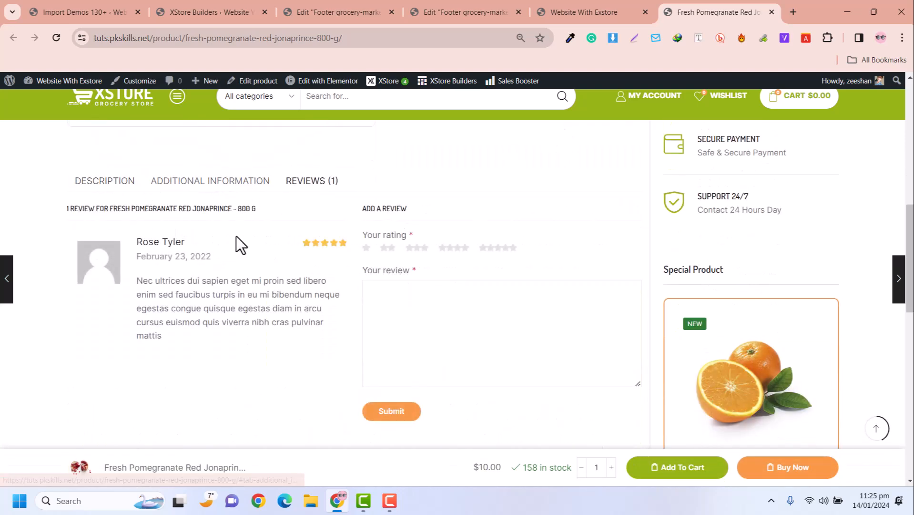
click(112, 194)
Examine the product page's layout, including the cart options, the sidebar sections and the Shop by Brands area.
scroll(355, 196, up, 5)
scroll(355, 195, up, 3)
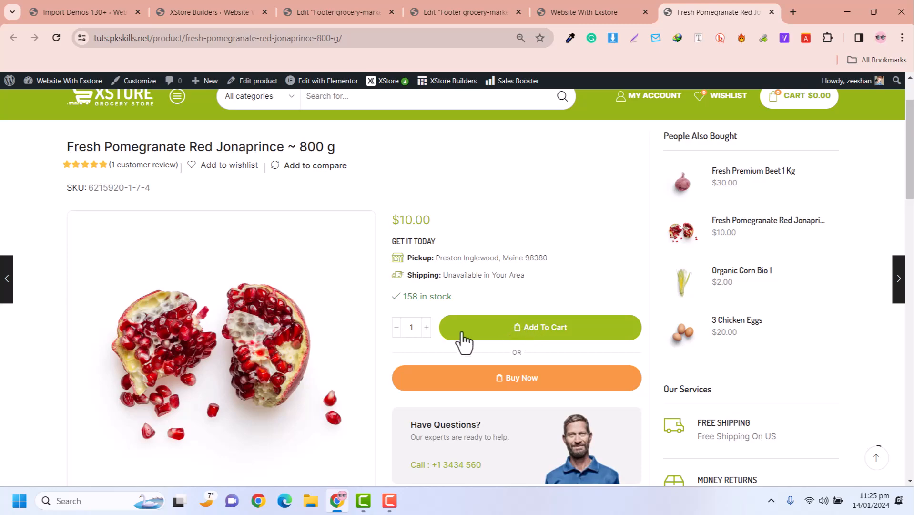
scroll(490, 296, down, 2)
scroll(646, 266, up, 4)
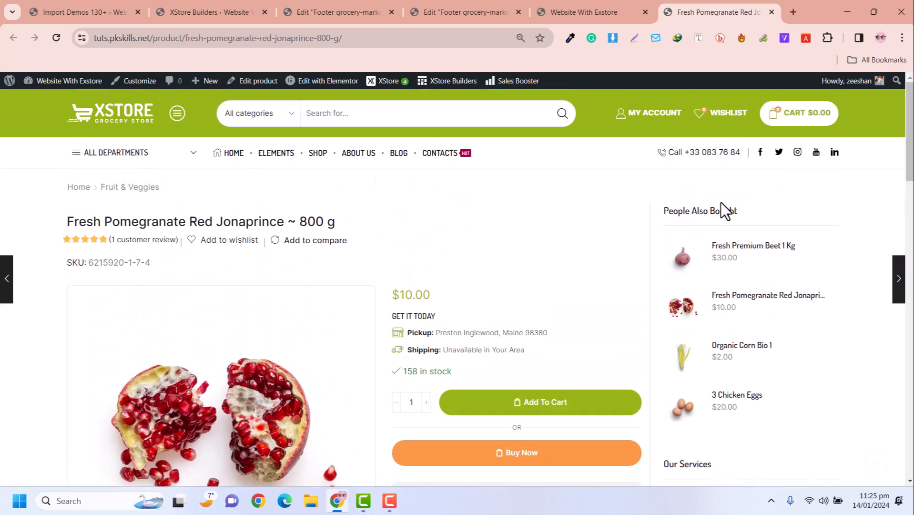
scroll(734, 303, down, 4)
scroll(734, 303, down, 15)
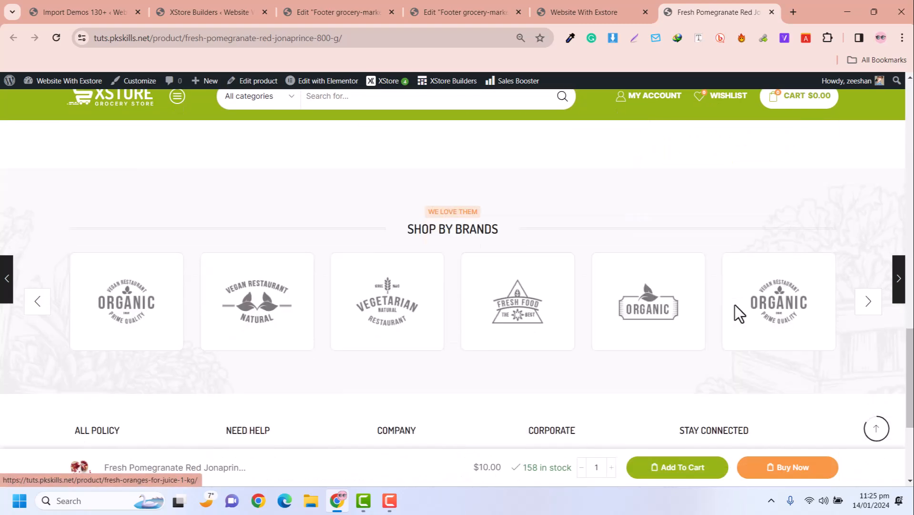
scroll(735, 305, up, 4)
scroll(734, 304, up, 15)
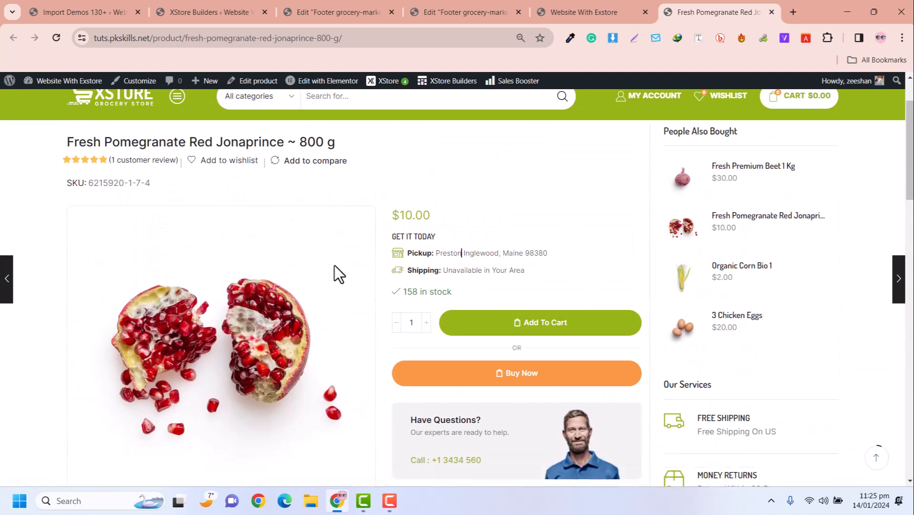
scroll(656, 167, up, 2)
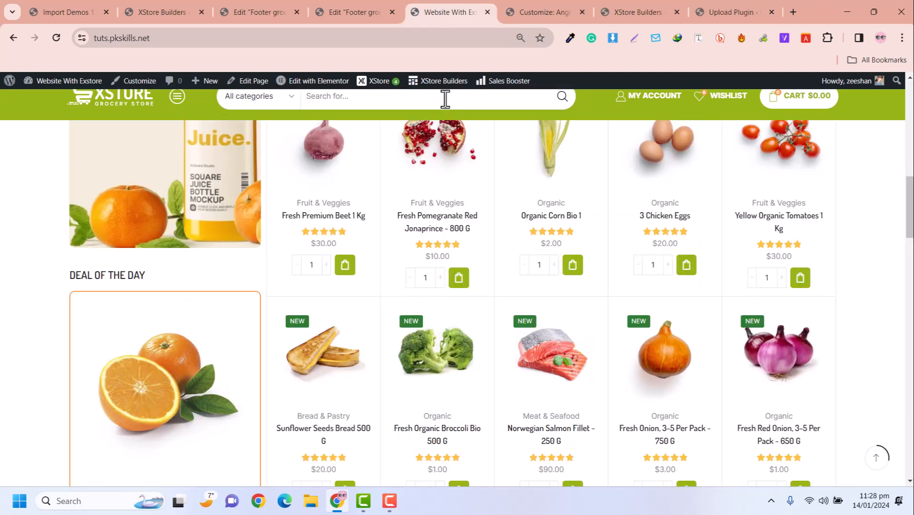
Switch to the XStore theme customizer and open the Single Product Builder's Layout settings under WooCommerce (Shop).
mouse_move(435, 89)
mouse_move(291, 91)
mouse_move(385, 85)
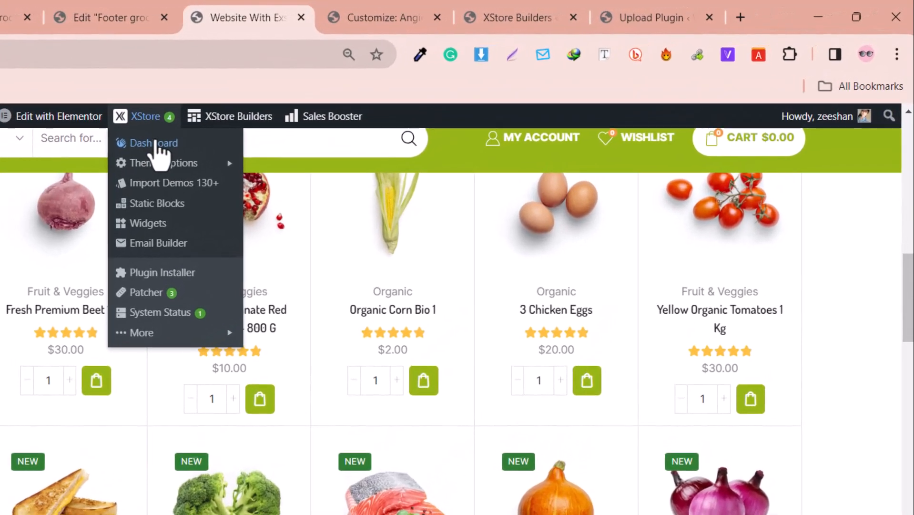
mouse_move(212, 166)
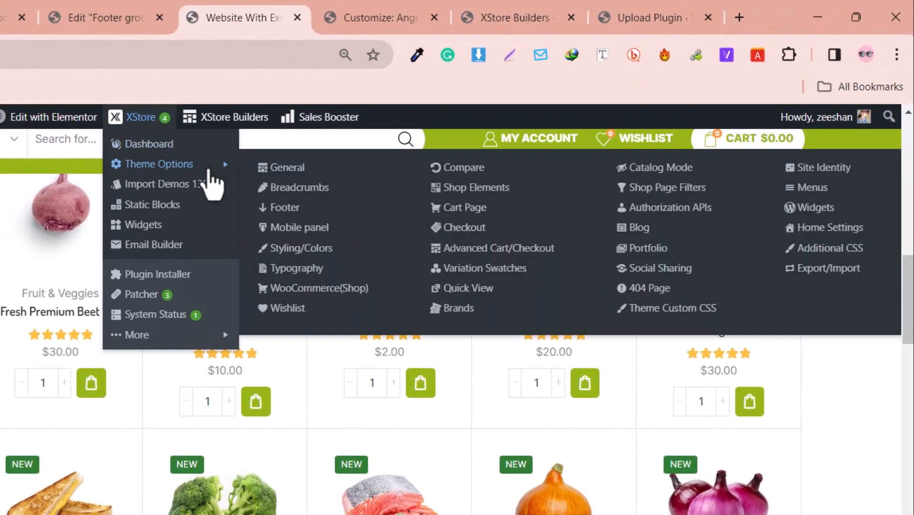
click(332, 14)
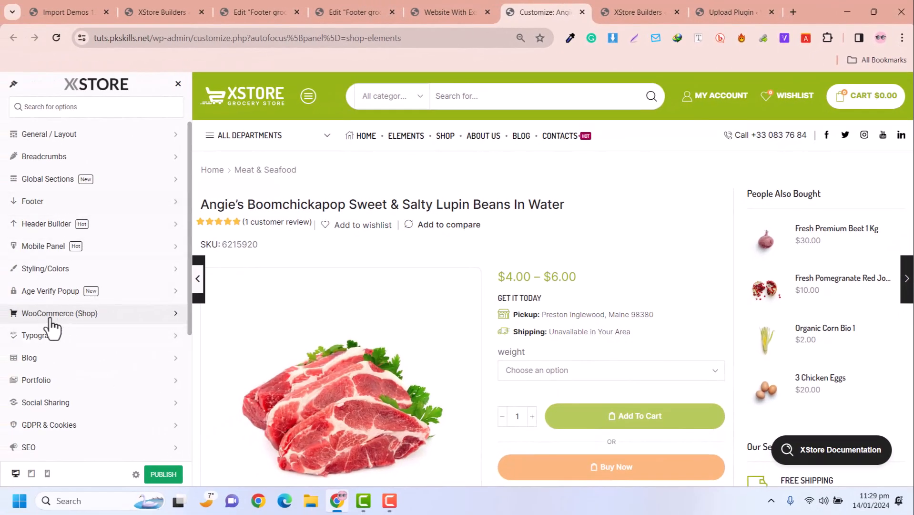
click(65, 318)
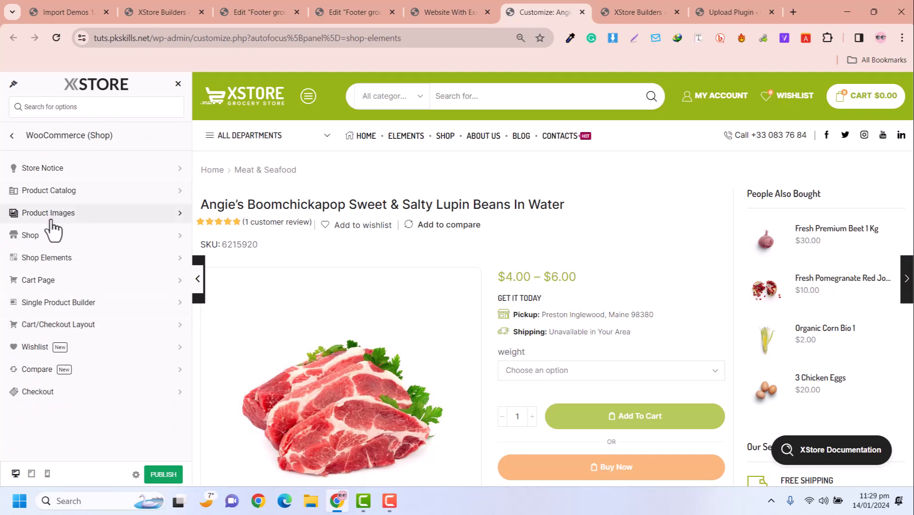
click(51, 306)
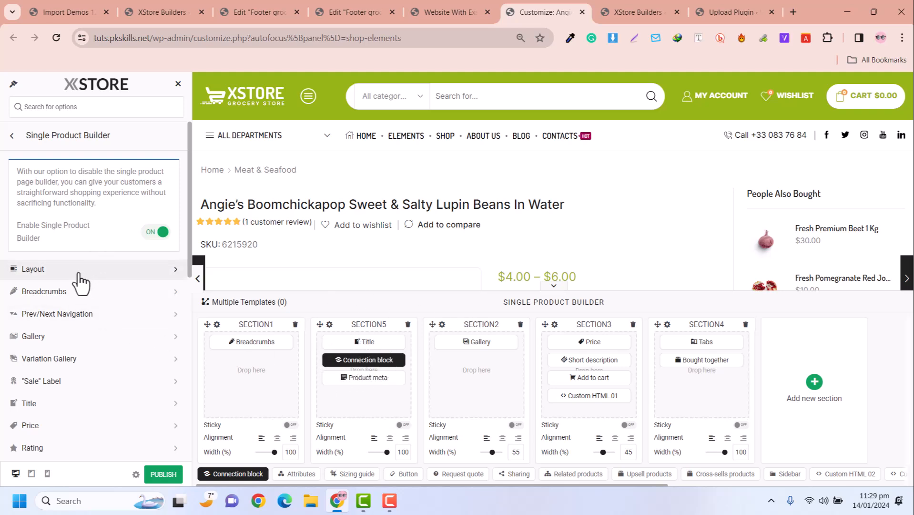
click(81, 282)
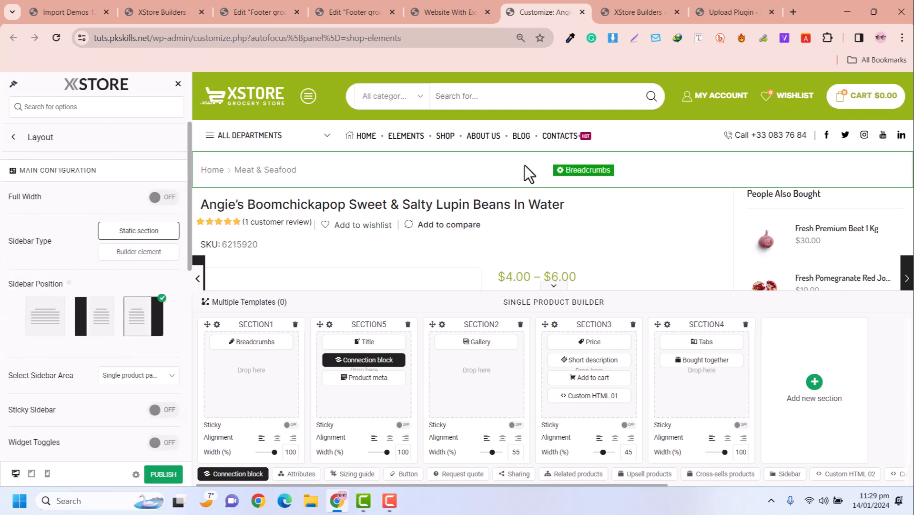
Place the single product page's sidebar on the left of the content, with Single product page sidebar as its sidebar area.
scroll(524, 165, down, 3)
click(101, 324)
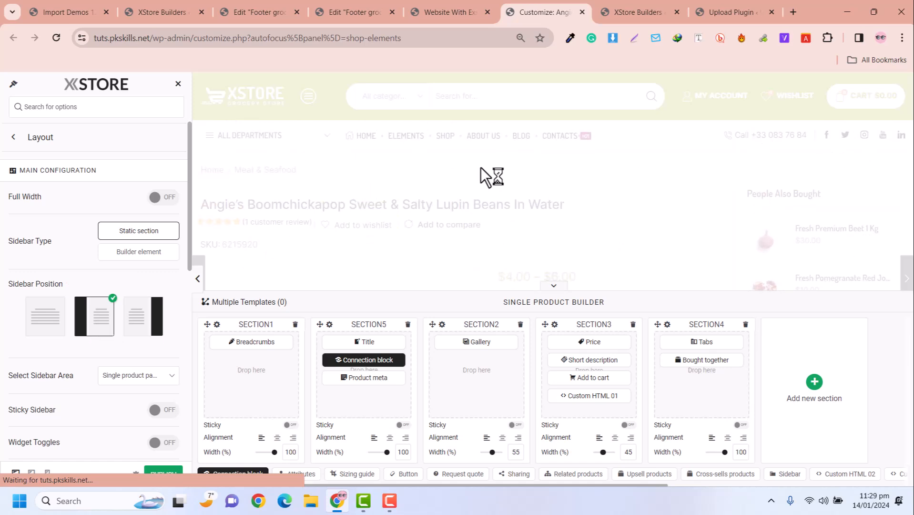
scroll(481, 168, down, 3)
scroll(364, 206, down, 6)
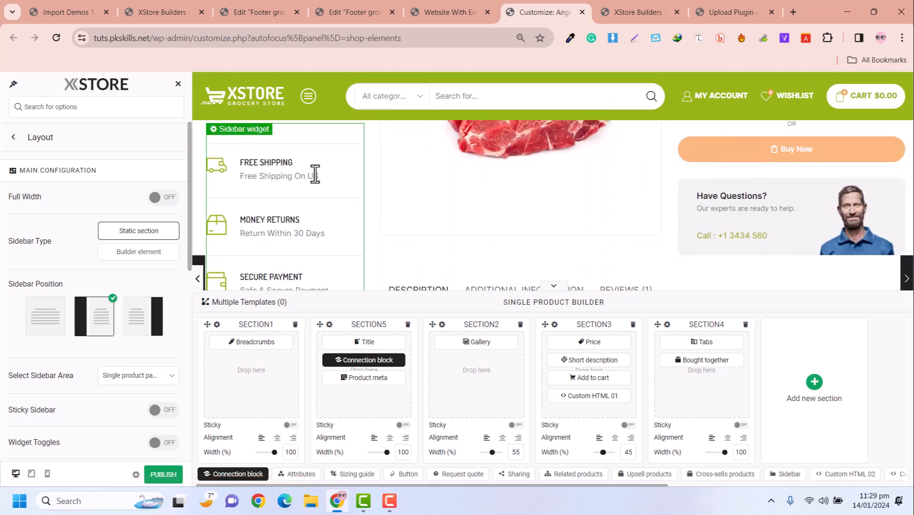
scroll(328, 173, up, 2)
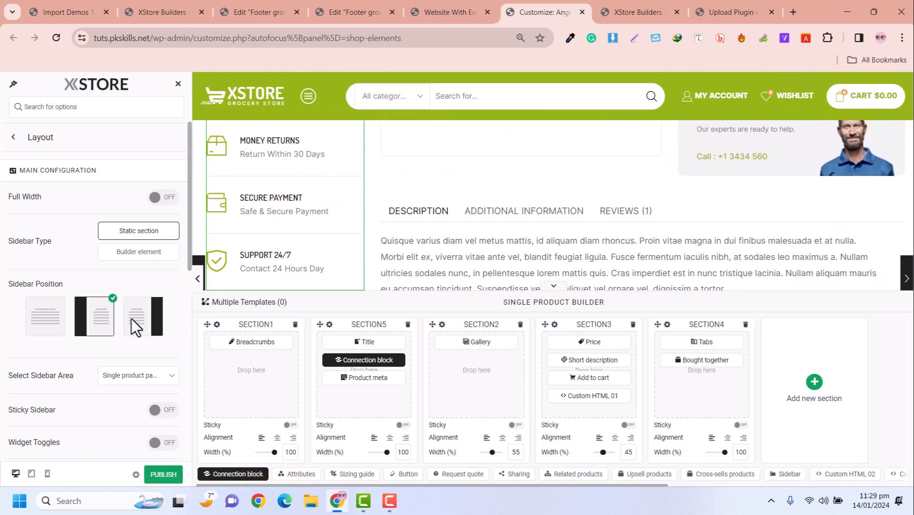
click(137, 377)
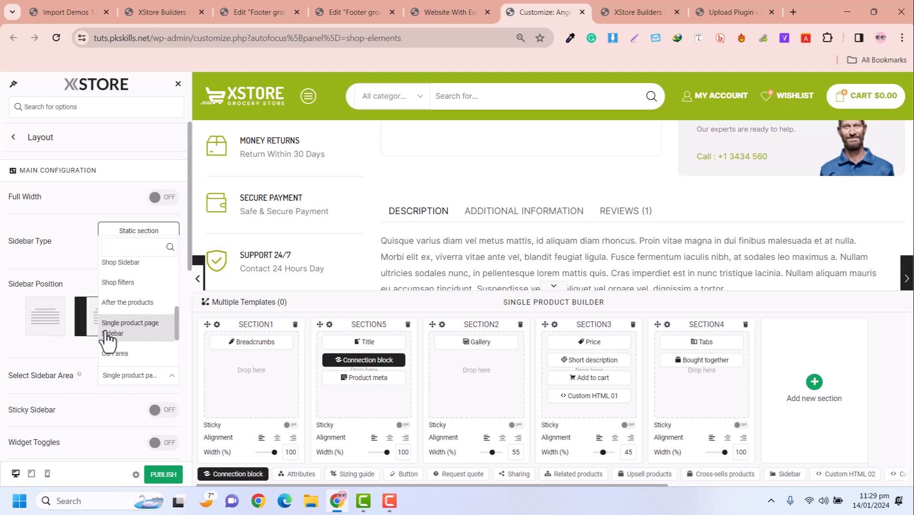
click(130, 332)
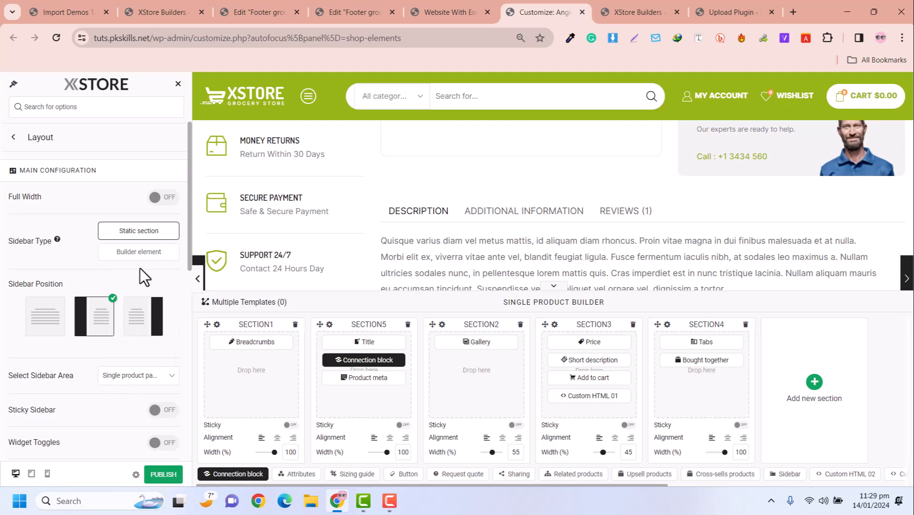
Review the single product Layout's remaining sidebar and style options, down to the widget spacing, computed box and border settings.
drag(188, 253, 158, 397)
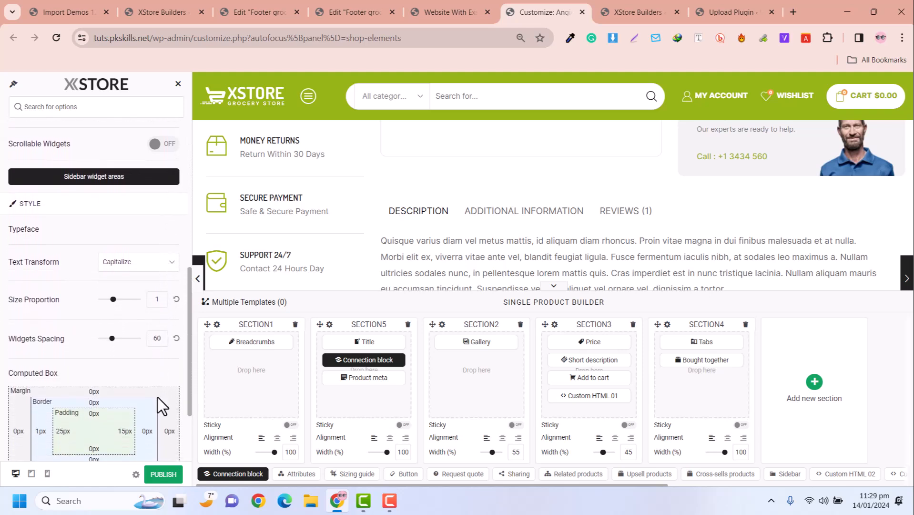
click(139, 279)
click(139, 278)
scroll(153, 367, down, 3)
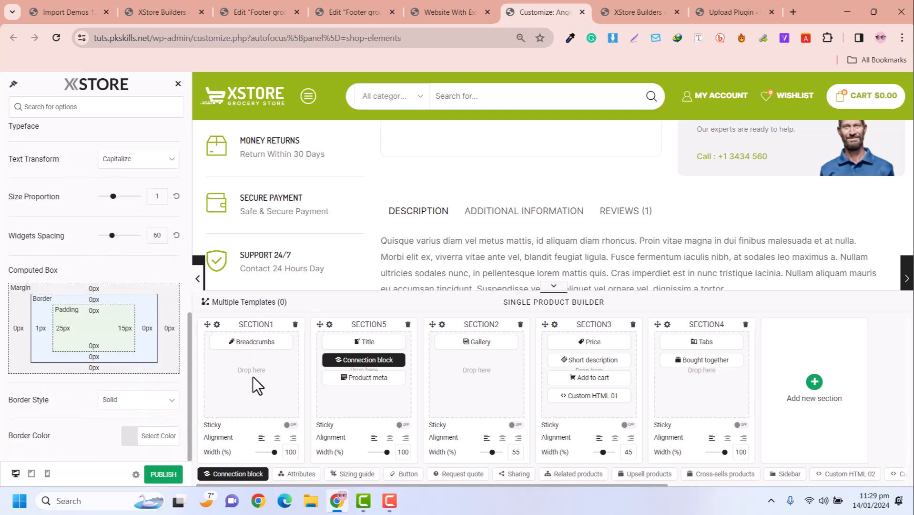
Open the product title's settings from the preview, and review the Compare element's configuration and style options.
click(244, 346)
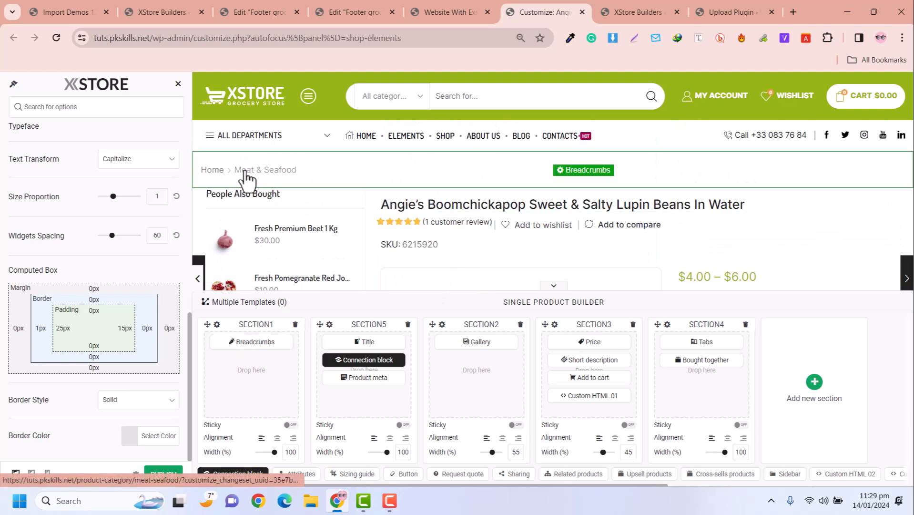
click(398, 206)
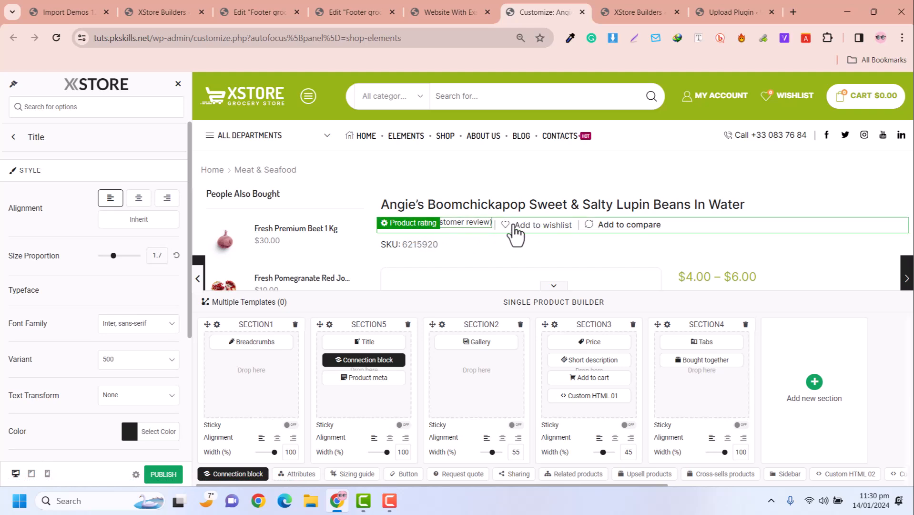
click(613, 227)
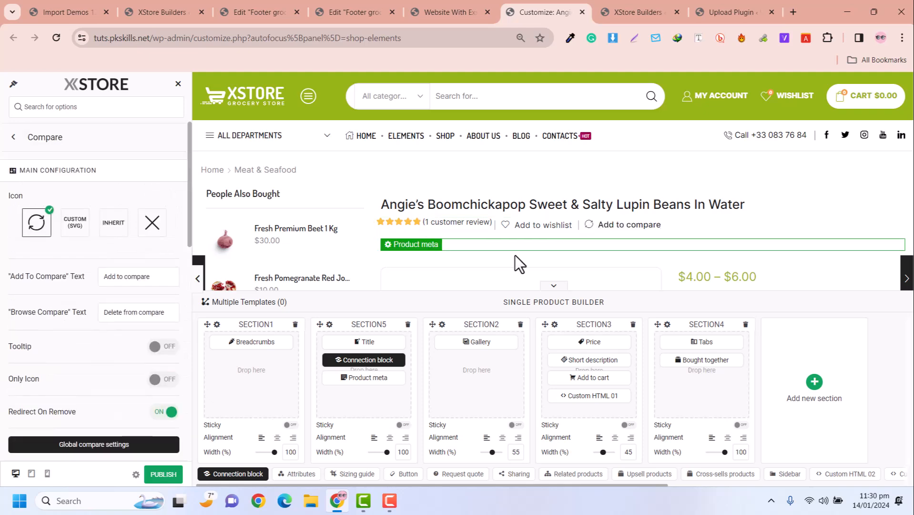
scroll(569, 213, down, 2)
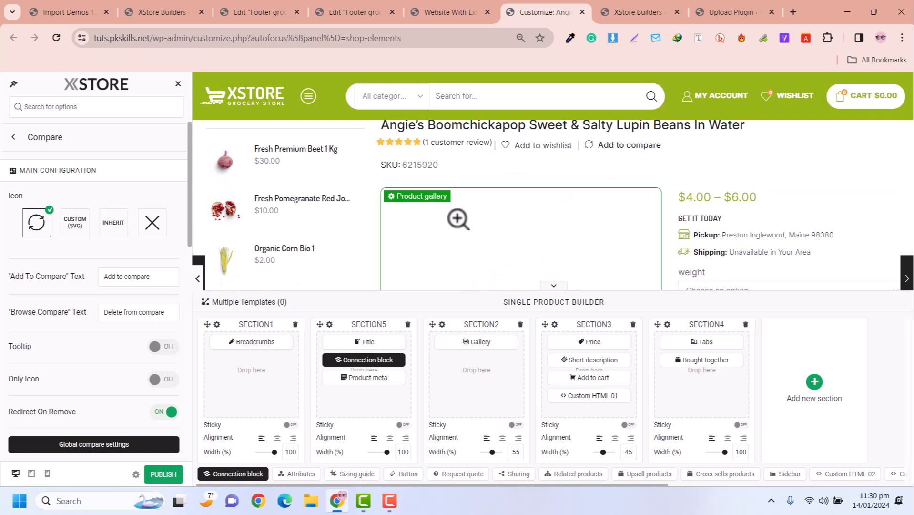
scroll(584, 180, up, 2)
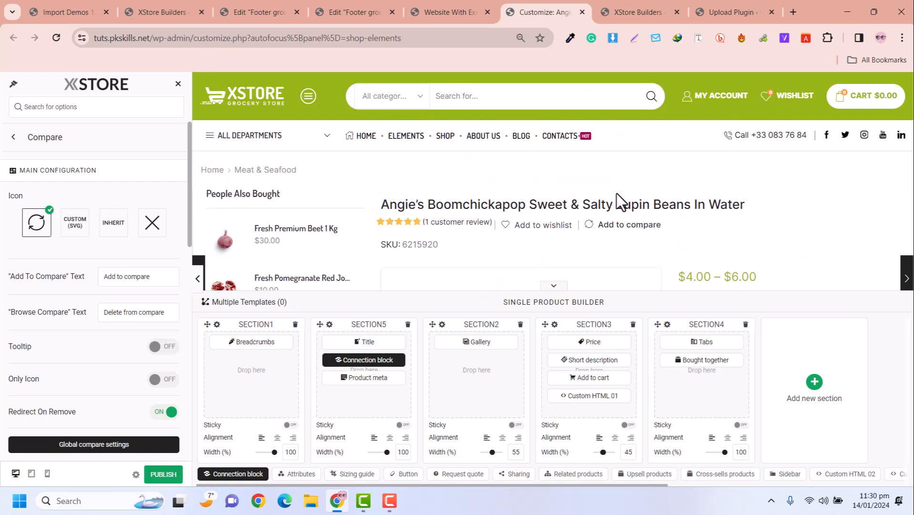
scroll(105, 242, down, 2)
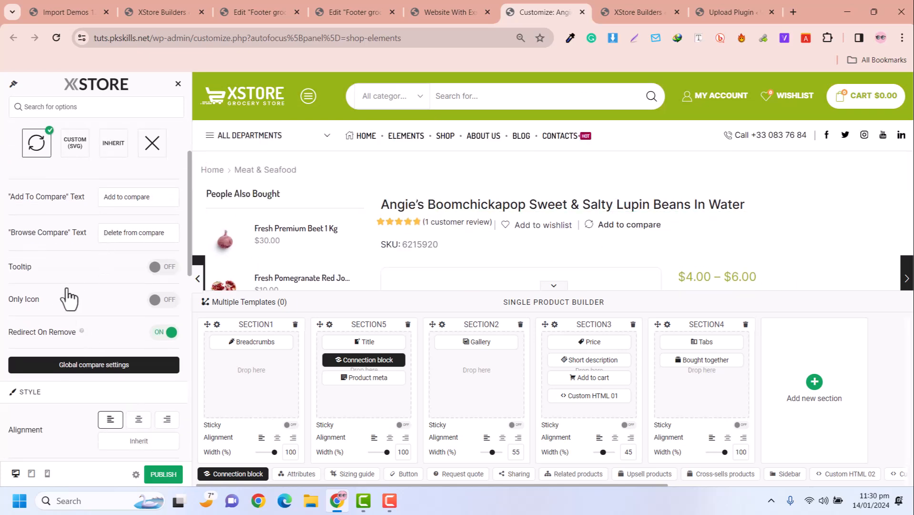
scroll(71, 295, down, 4)
scroll(87, 258, down, 4)
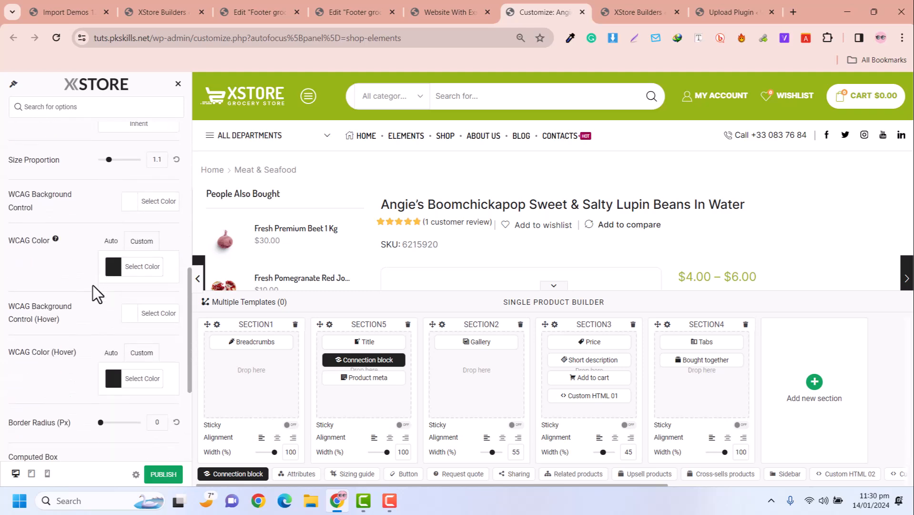
scroll(101, 308, down, 4)
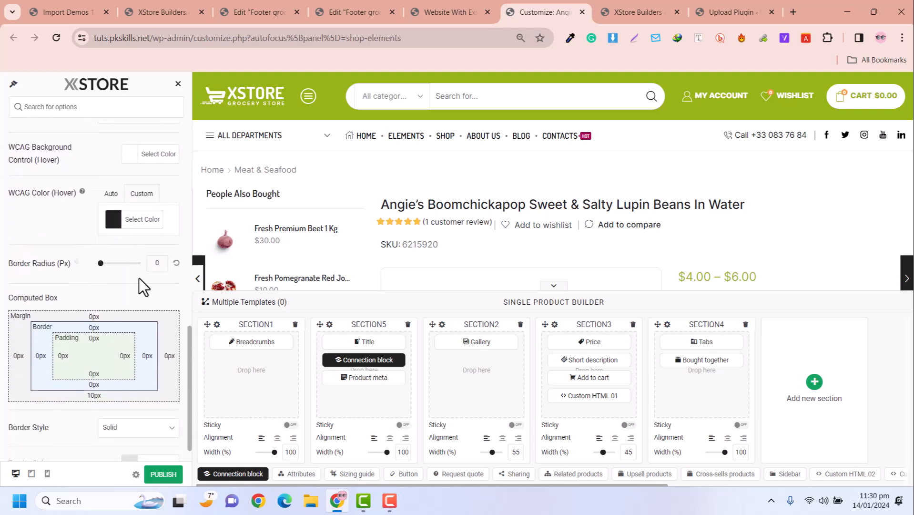
scroll(504, 216, down, 5)
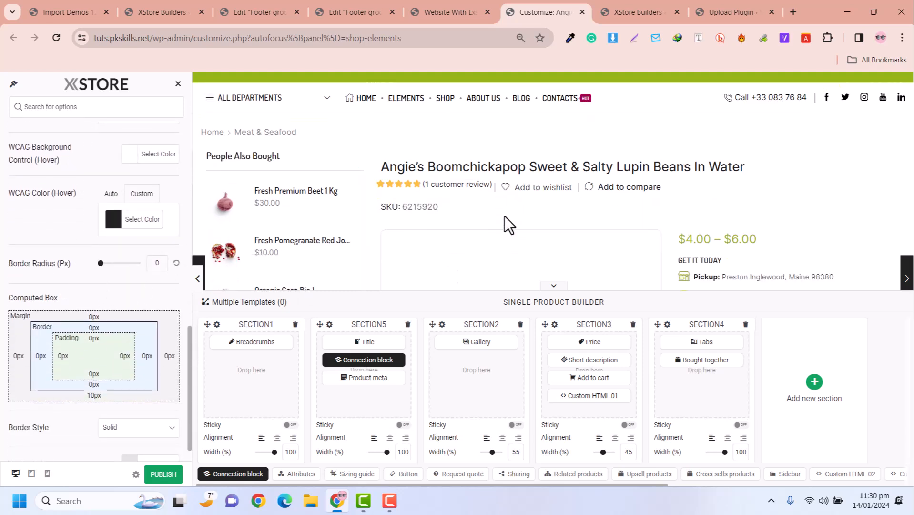
Open the product gallery's settings from the preview and view its available layout types.
scroll(452, 212, up, 3)
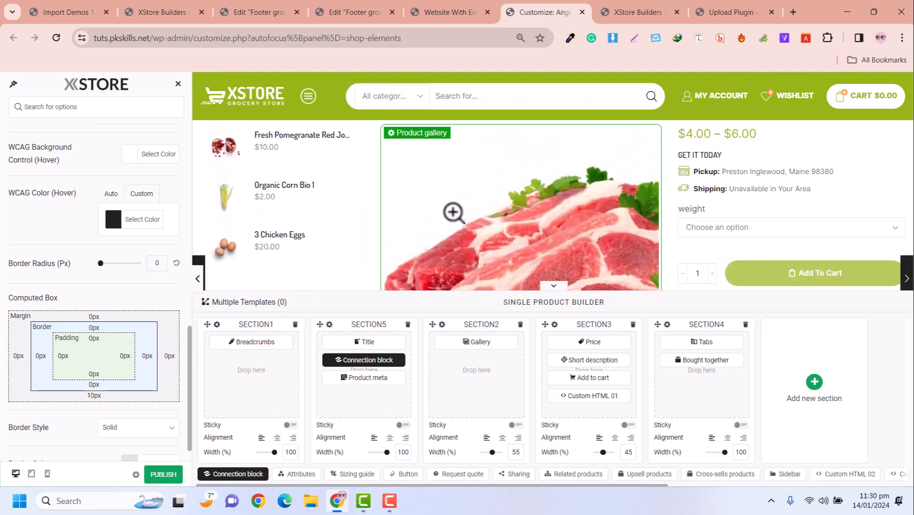
click(417, 203)
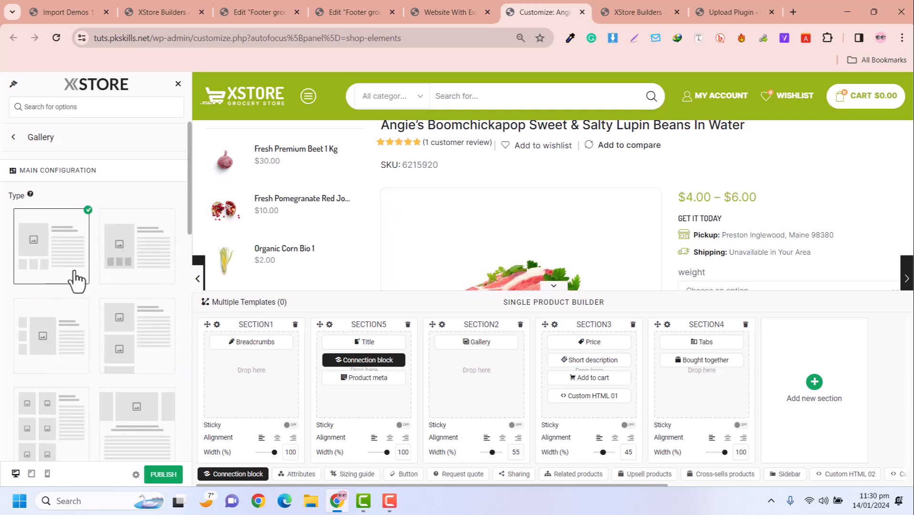
scroll(505, 215, down, 1)
Open the product Tabs settings from the preview and examine the tab types, style and list of elements.
scroll(698, 218, down, 5)
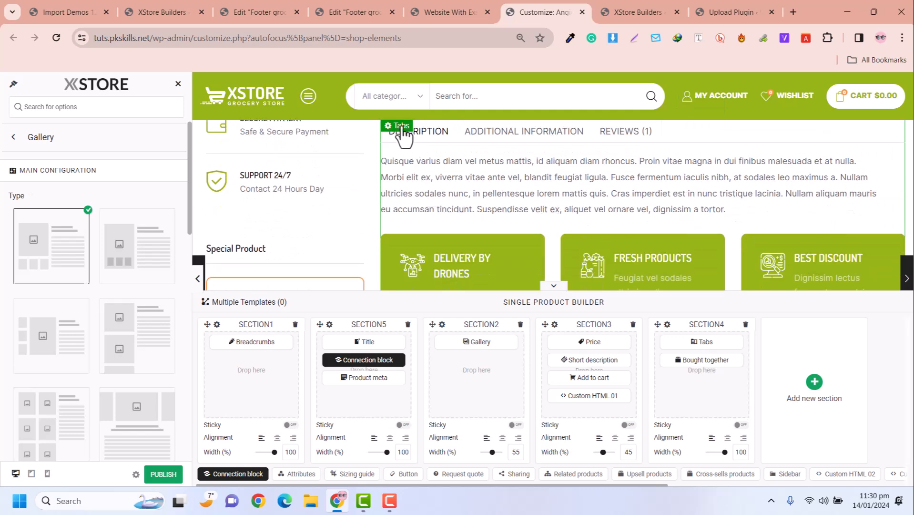
click(403, 130)
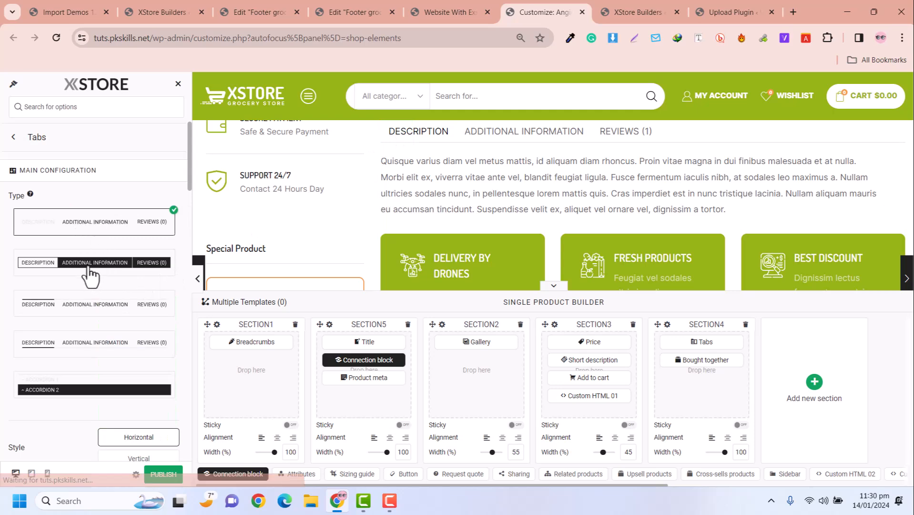
scroll(113, 258, down, 2)
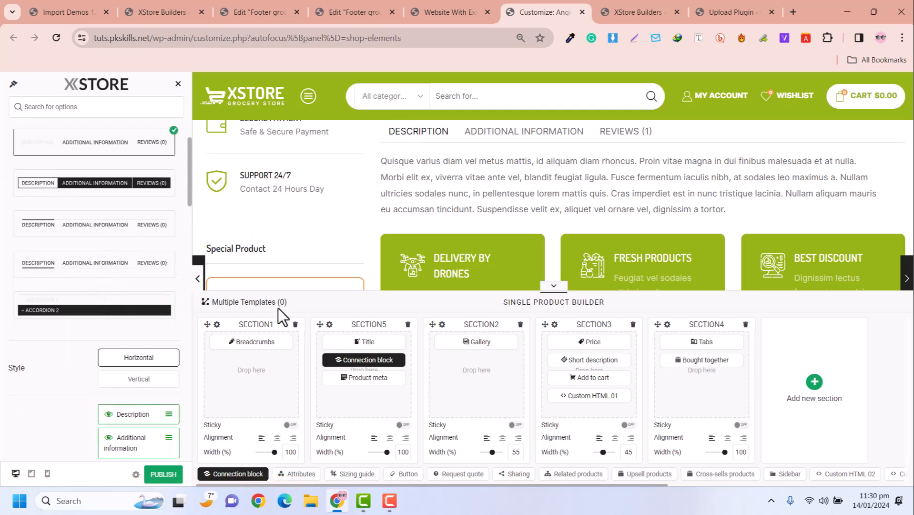
scroll(153, 249, down, 2)
scroll(515, 212, down, 4)
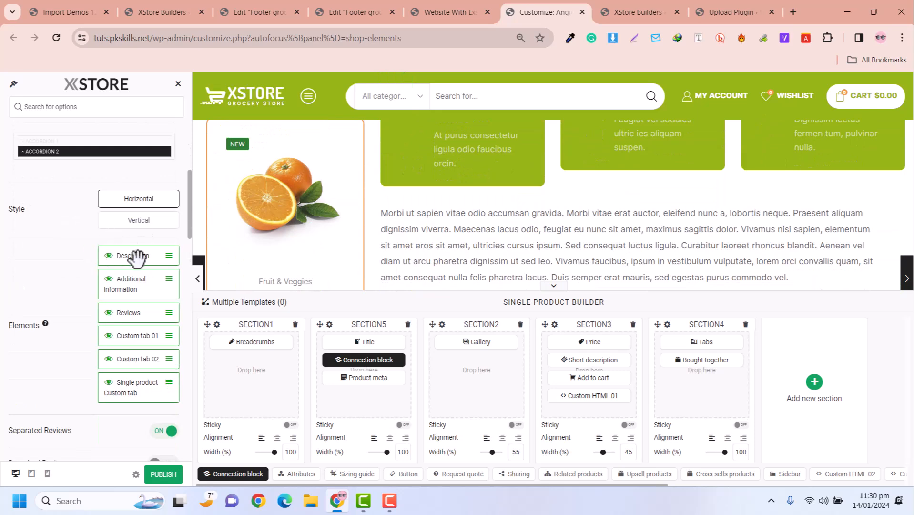
scroll(496, 202, up, 3)
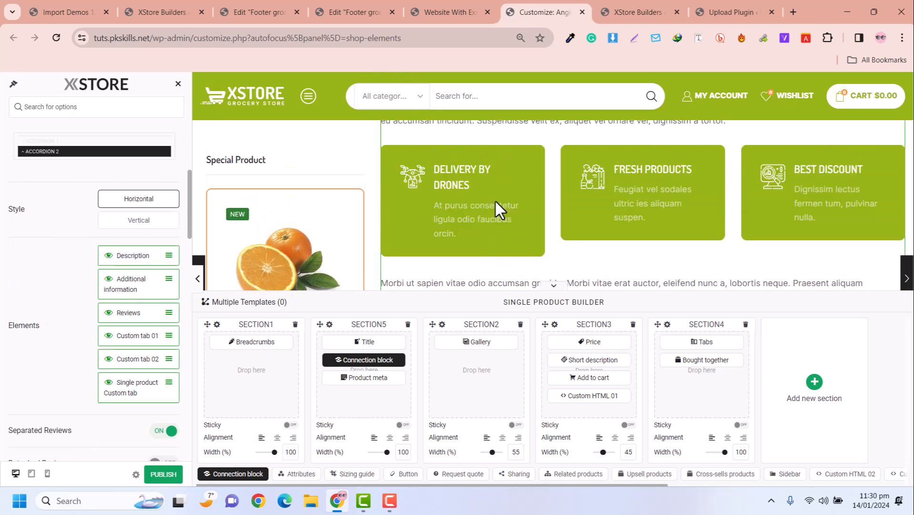
scroll(462, 247, up, 4)
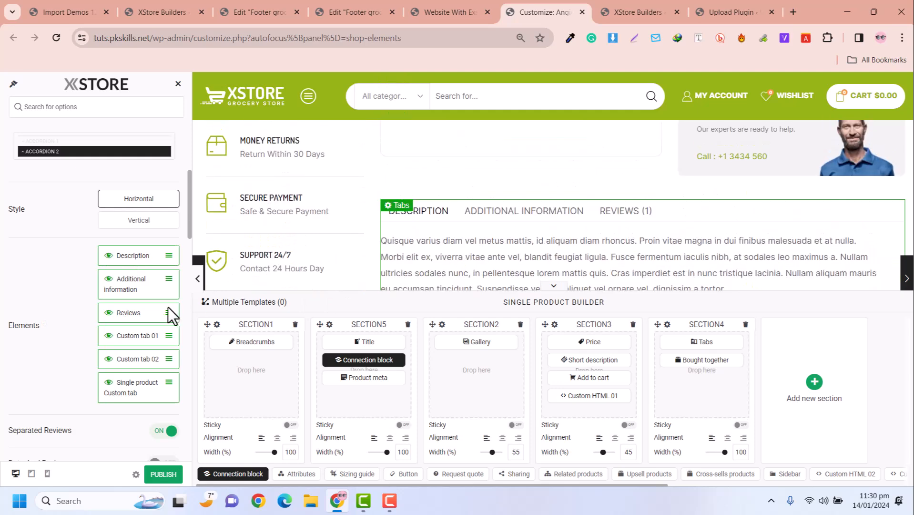
Hide the Description element in the product tabs, restore it, and check the product page preview.
click(109, 256)
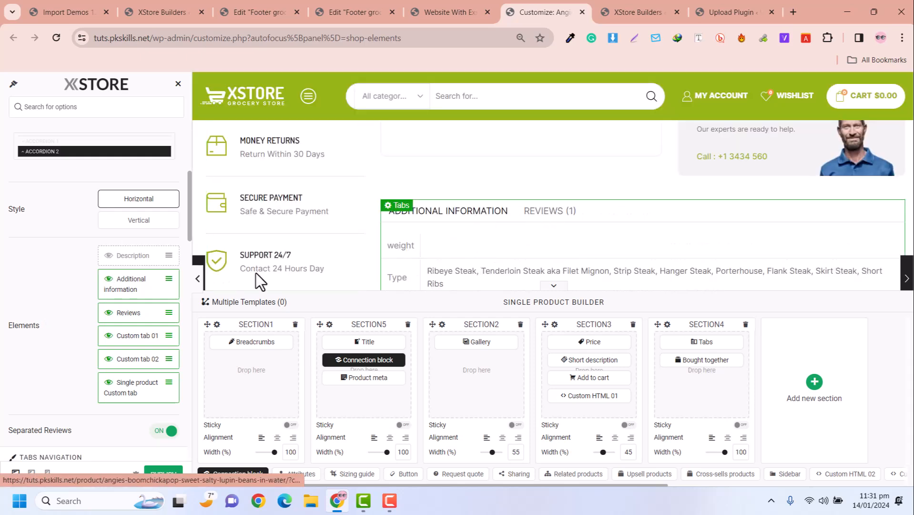
click(110, 257)
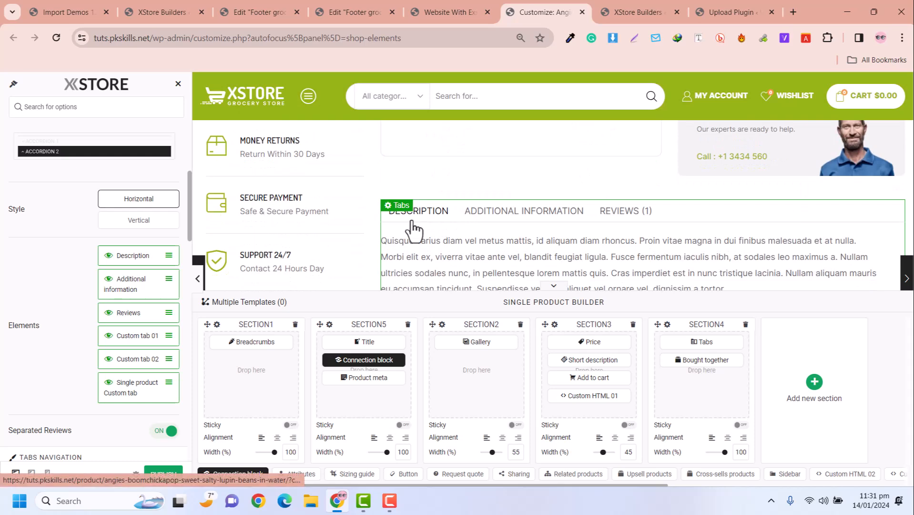
scroll(534, 223, down, 5)
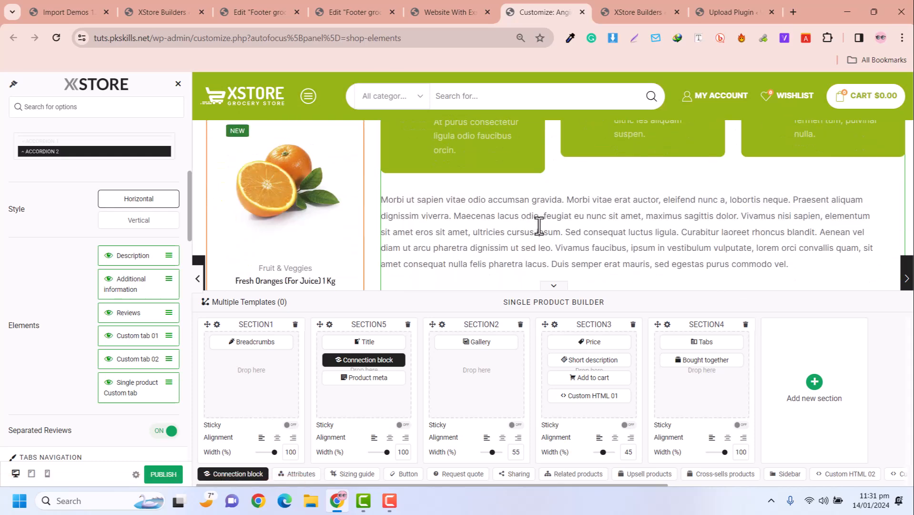
scroll(538, 225, down, 6)
scroll(538, 225, up, 12)
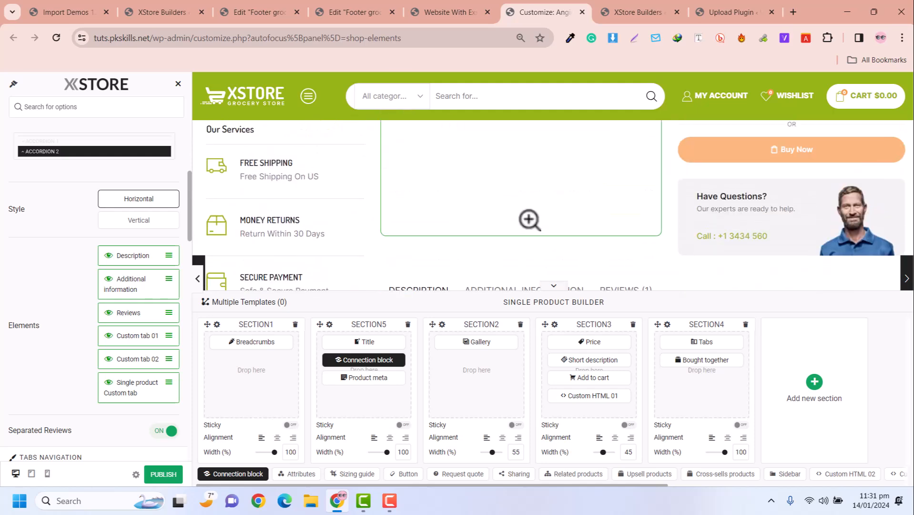
scroll(24, 177, up, 5)
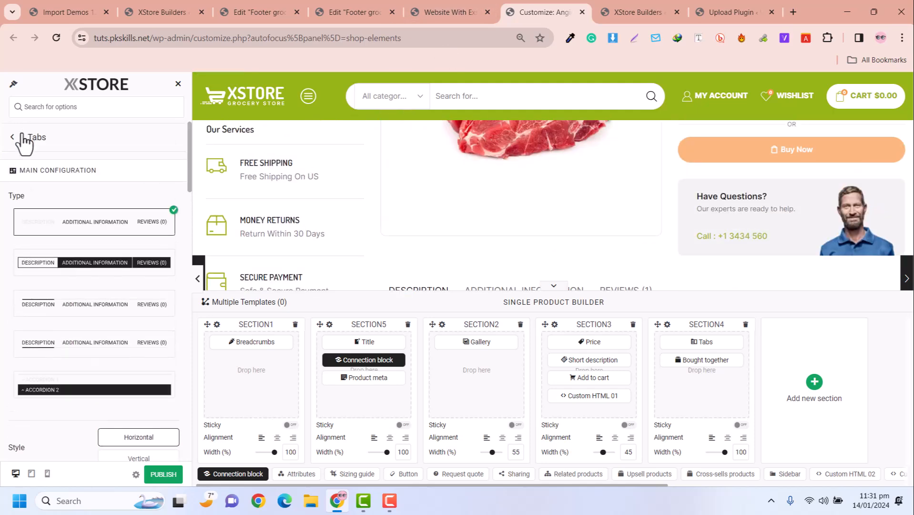
Leave the Single Product Builder and open the Cart Page's Empty Cart content settings under WooCommerce (Shop).
click(14, 138)
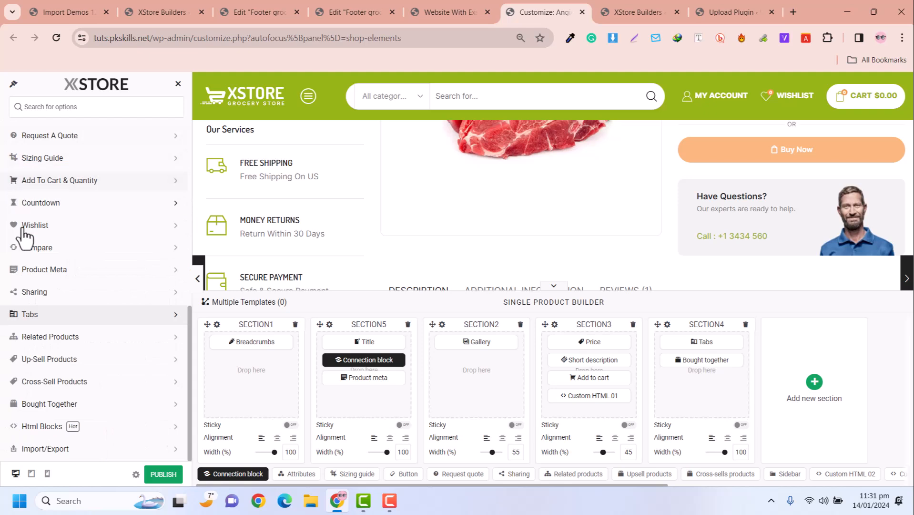
scroll(34, 325, up, 3)
scroll(34, 325, down, 3)
scroll(102, 299, up, 5)
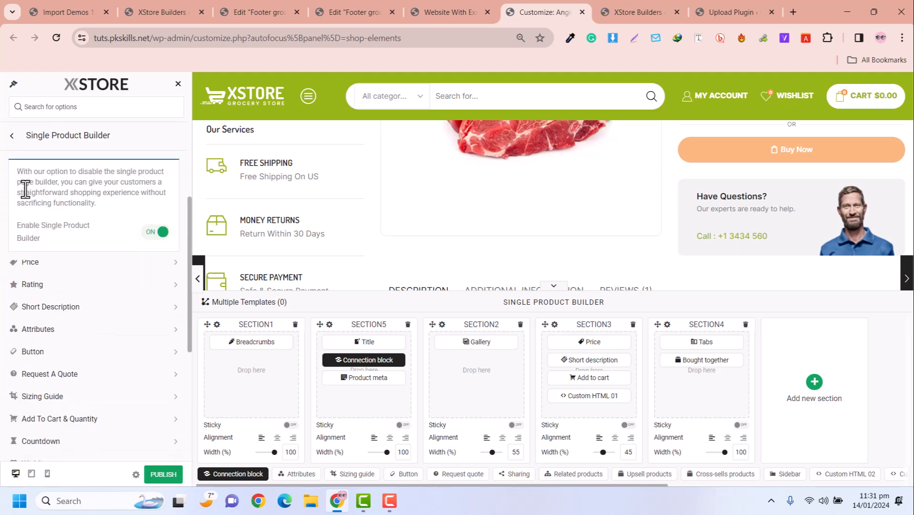
click(11, 137)
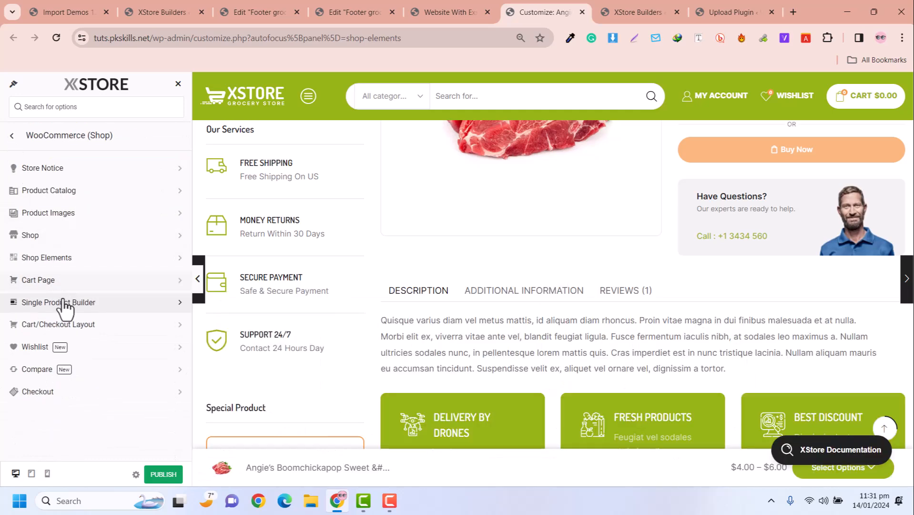
click(73, 284)
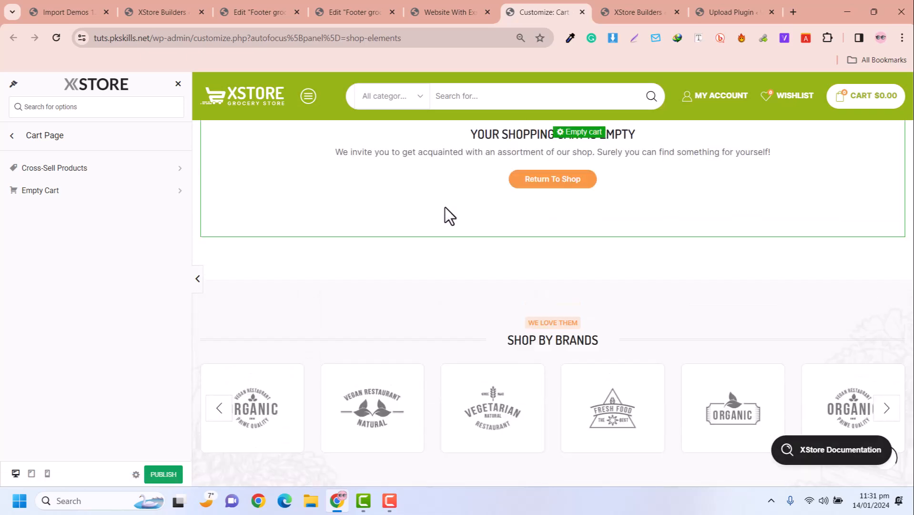
scroll(443, 214, up, 3)
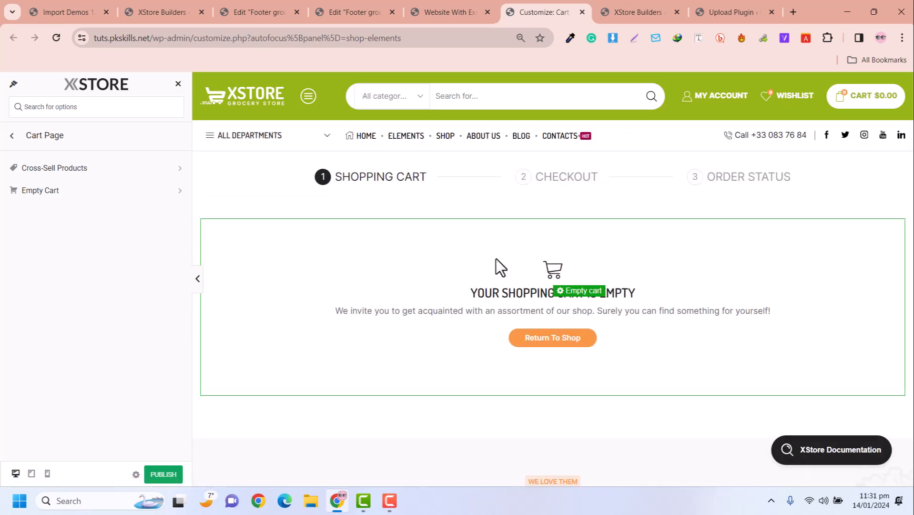
click(596, 293)
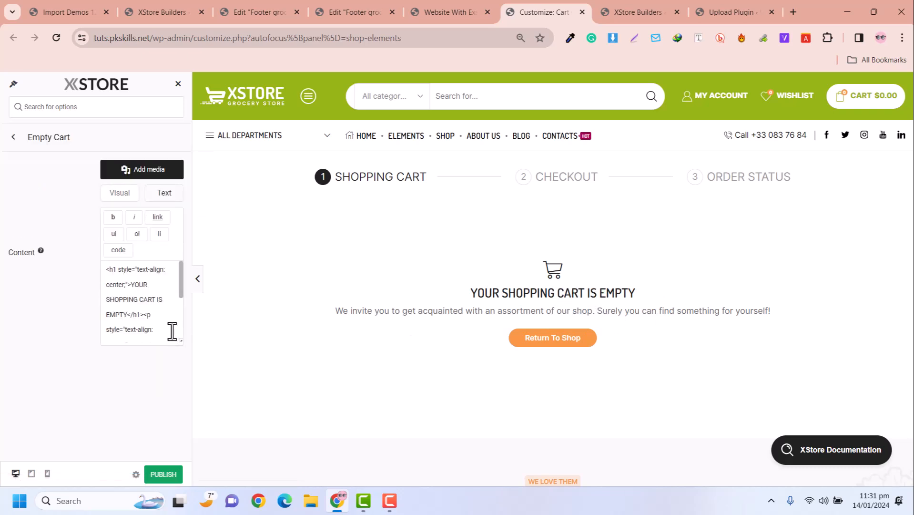
Replace the empty cart heading text in the content's HTML with "Keep Shopping".
drag(163, 335, 121, 332)
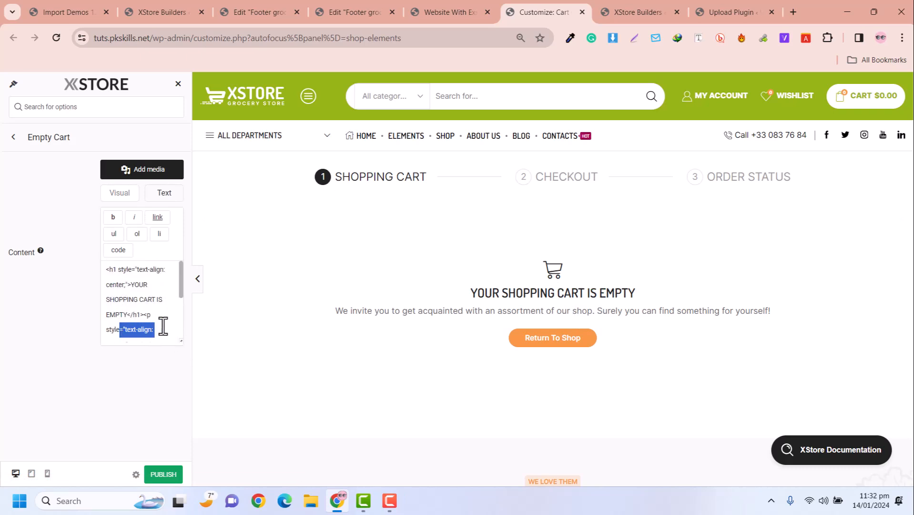
click(127, 304)
drag(156, 301, 127, 302)
click(135, 301)
click(129, 302)
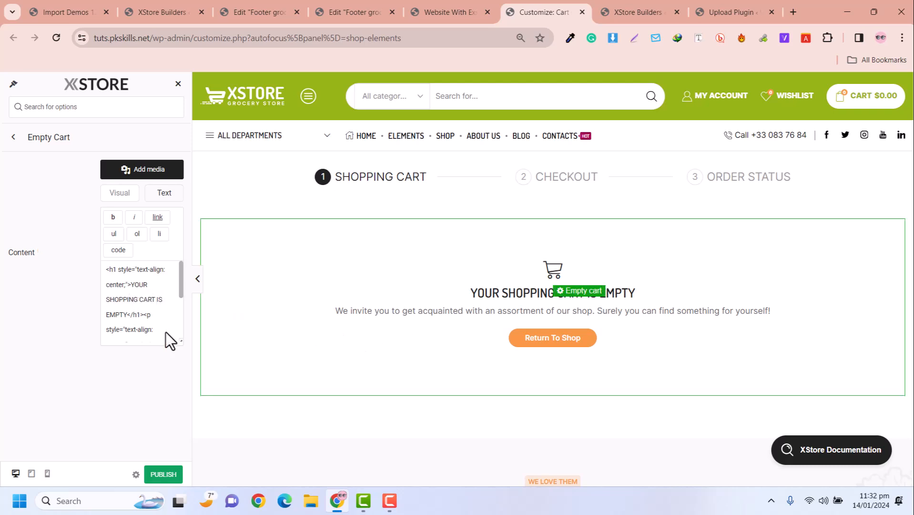
drag(135, 285, 150, 312)
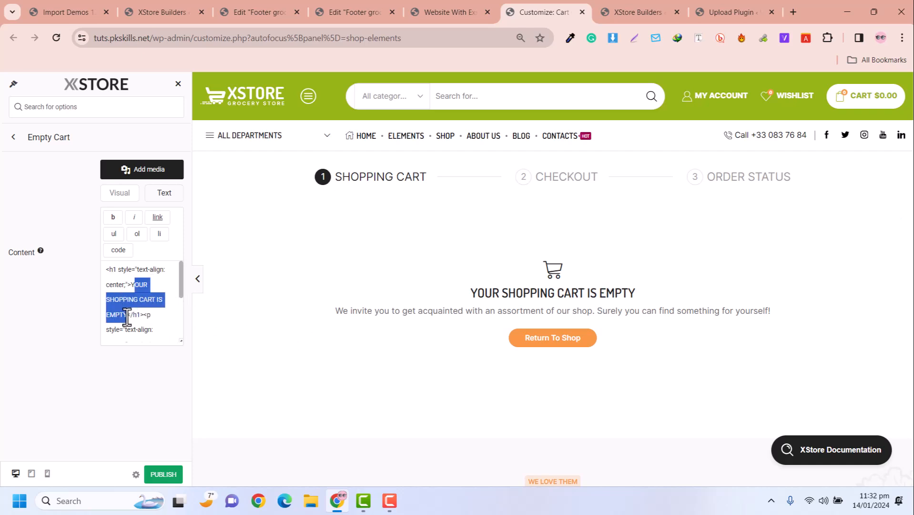
text(Keep S)
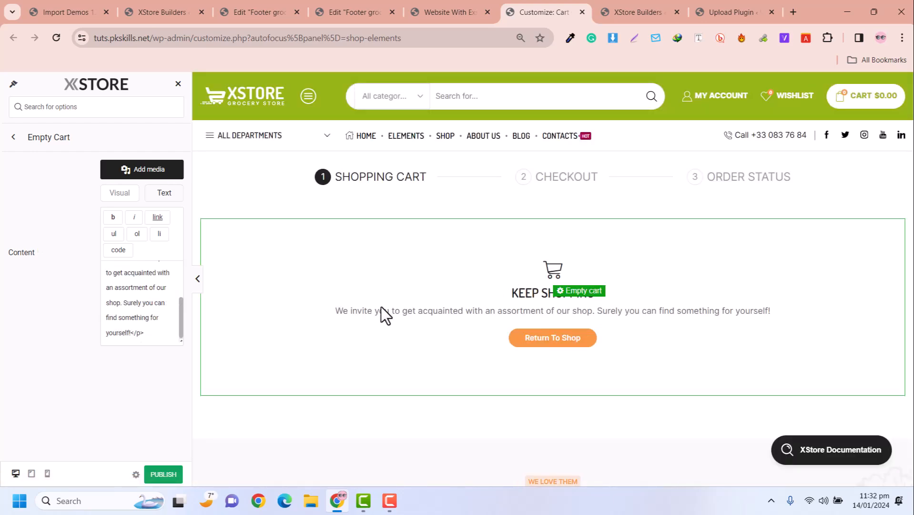
mouse_move(116, 316)
mouse_down()
mouse_move(115, 272)
mouse_move(116, 302)
mouse_up()
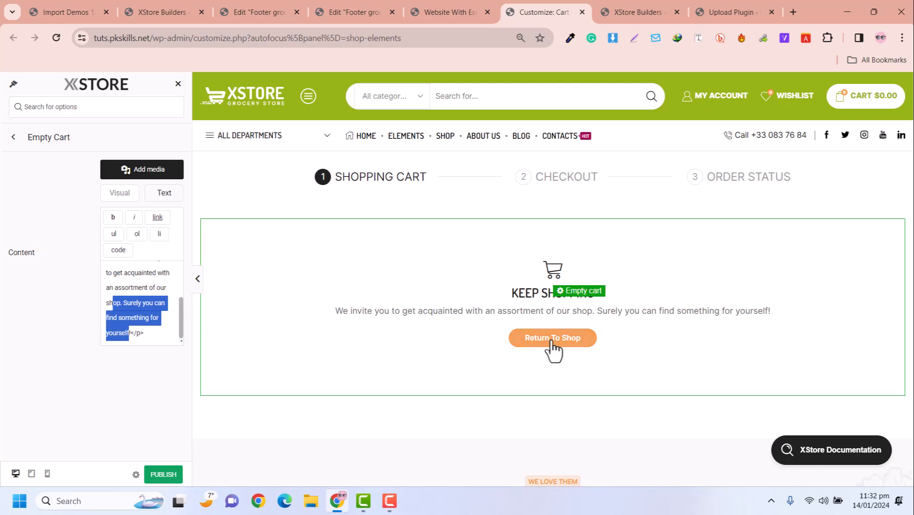
Switch the empty cart content to the visual editor and review the message against the cart page preview.
scroll(151, 267, up, 5)
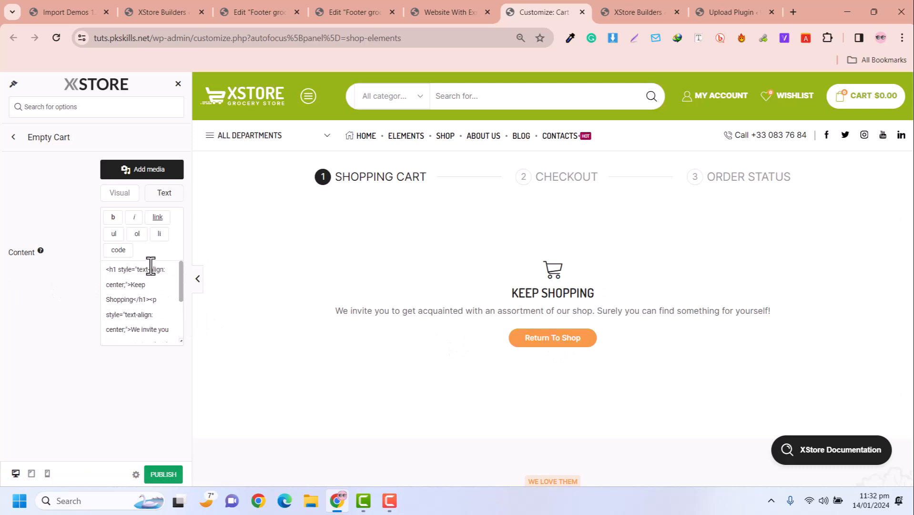
click(120, 193)
scroll(151, 285, down, 8)
scroll(152, 287, up, 6)
scroll(152, 286, up, 2)
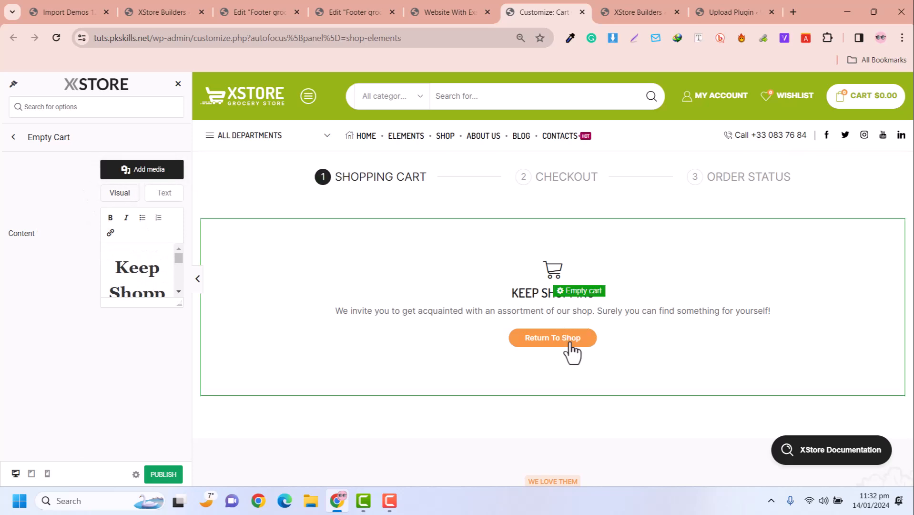
Open the Cart Page's Cross-Sell Products settings and examine the display type, products per view and products limit options.
click(18, 143)
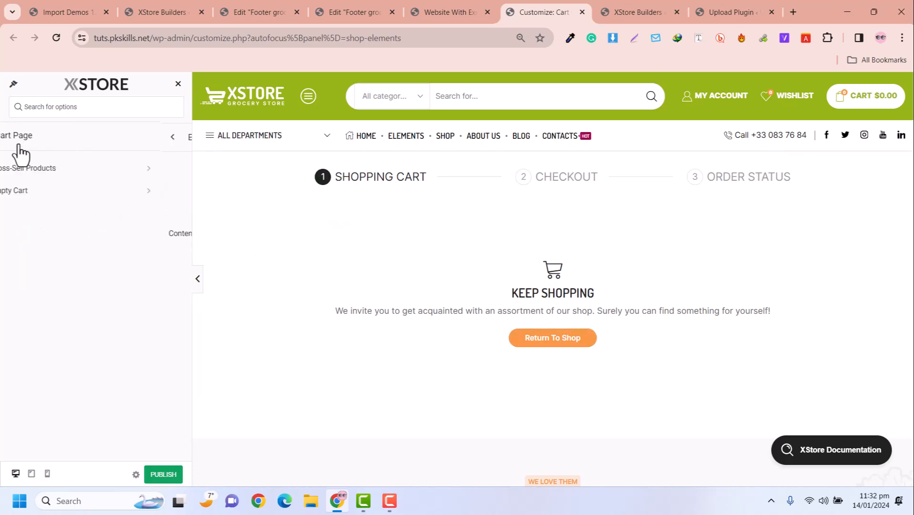
click(49, 177)
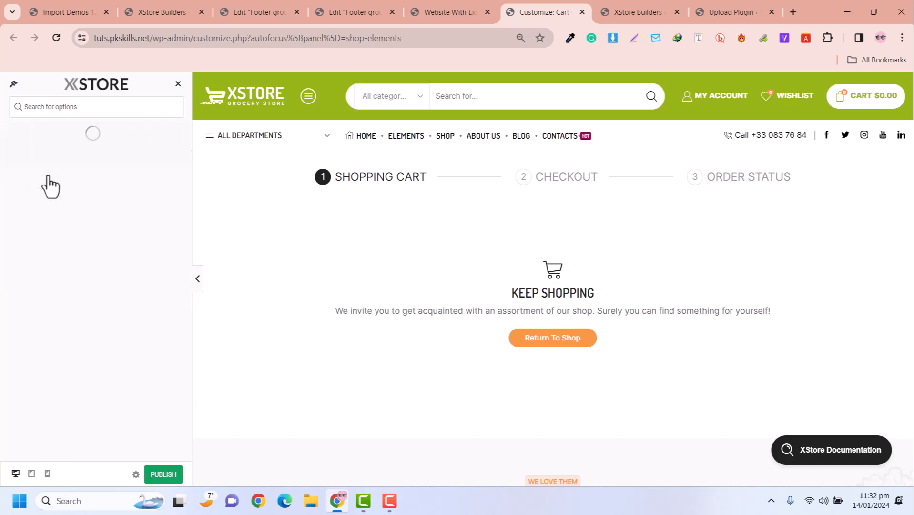
scroll(581, 292, down, 3)
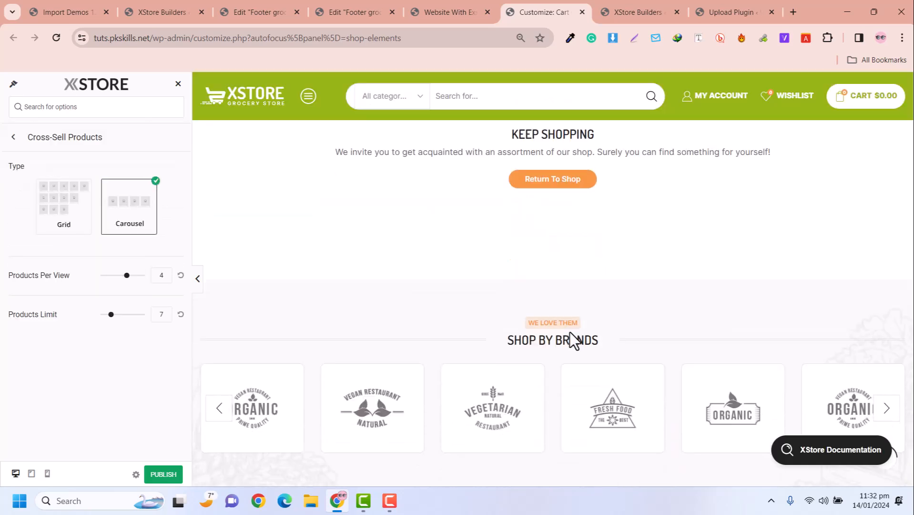
scroll(571, 331, down, 2)
scroll(571, 340, up, 3)
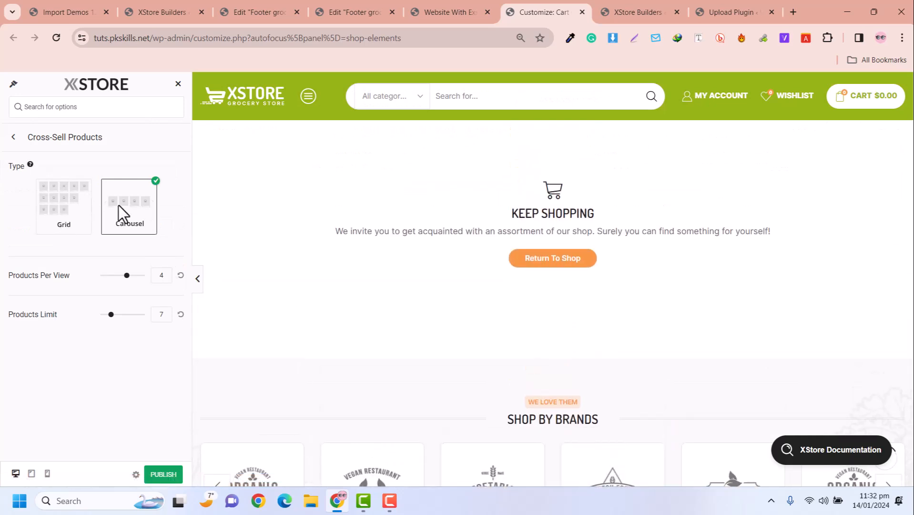
click(13, 137)
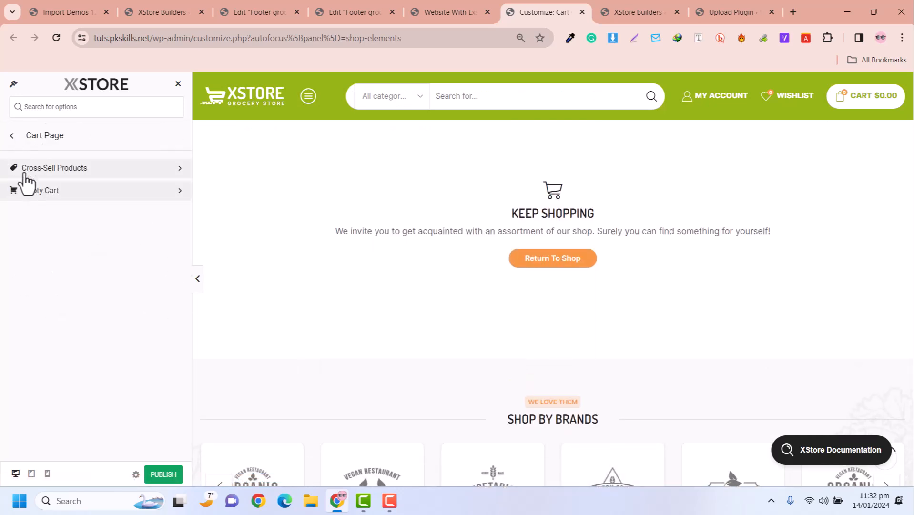
Open the Shop Page Layout settings under WooCommerce (Shop), set the sidebar position to right sidebar, and check the shop page preview.
click(12, 136)
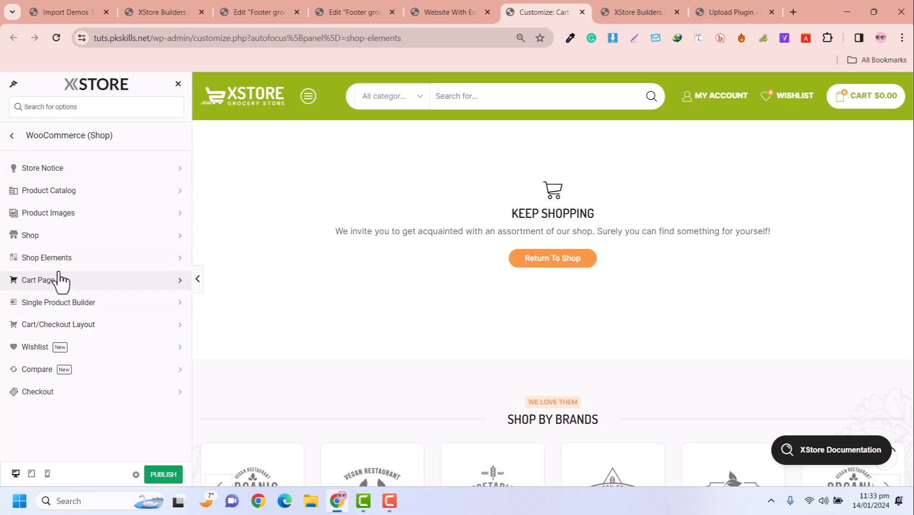
click(65, 240)
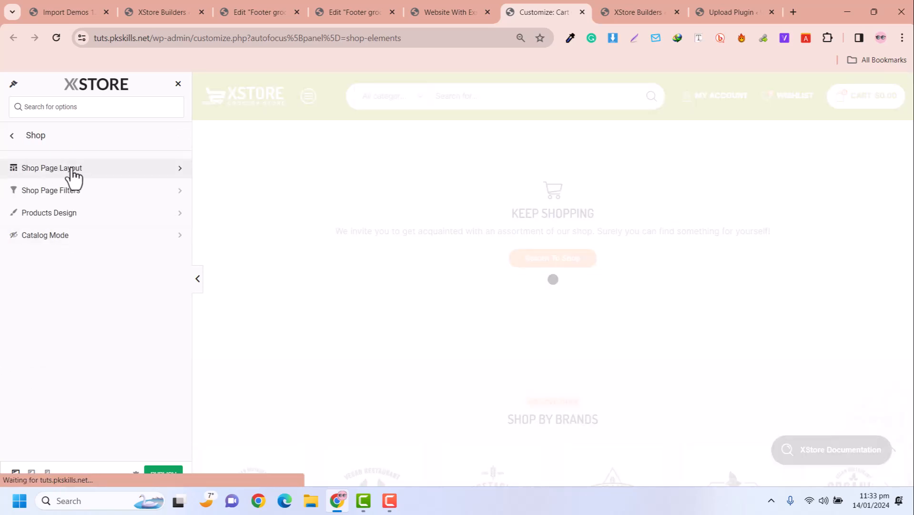
click(91, 170)
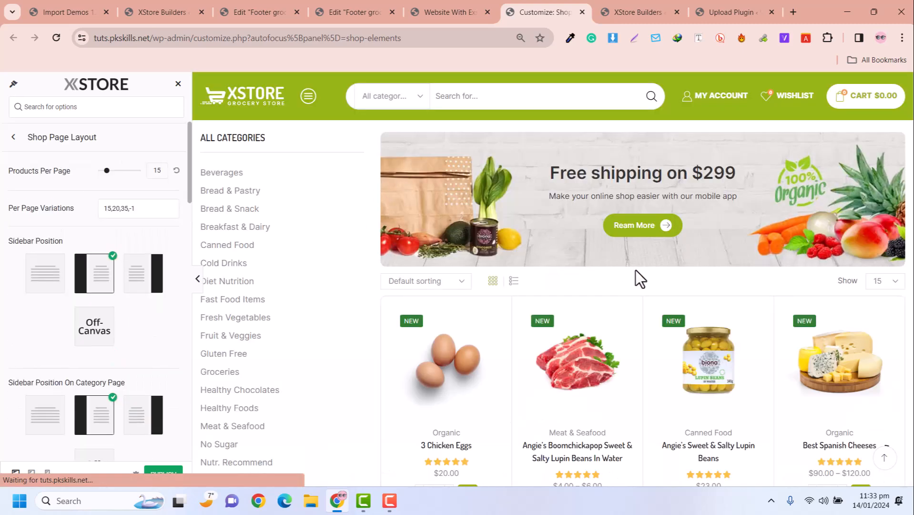
scroll(657, 320, down, 5)
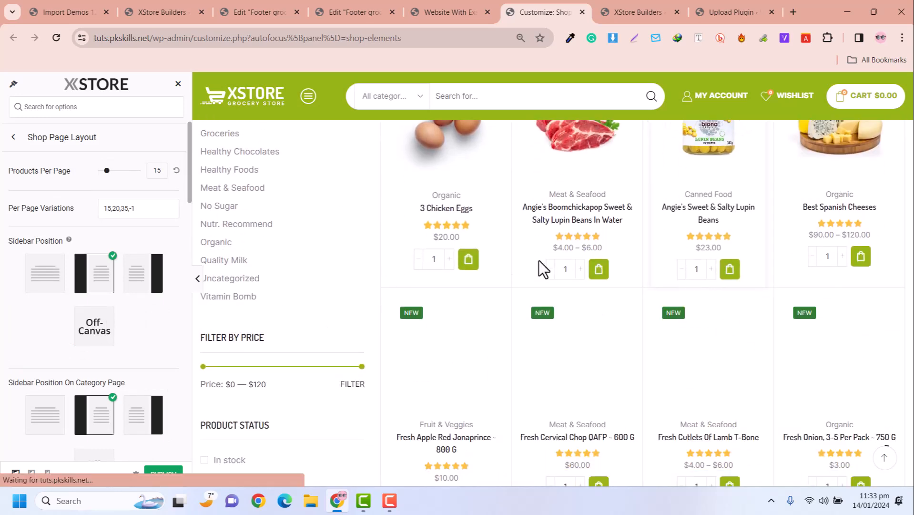
click(145, 286)
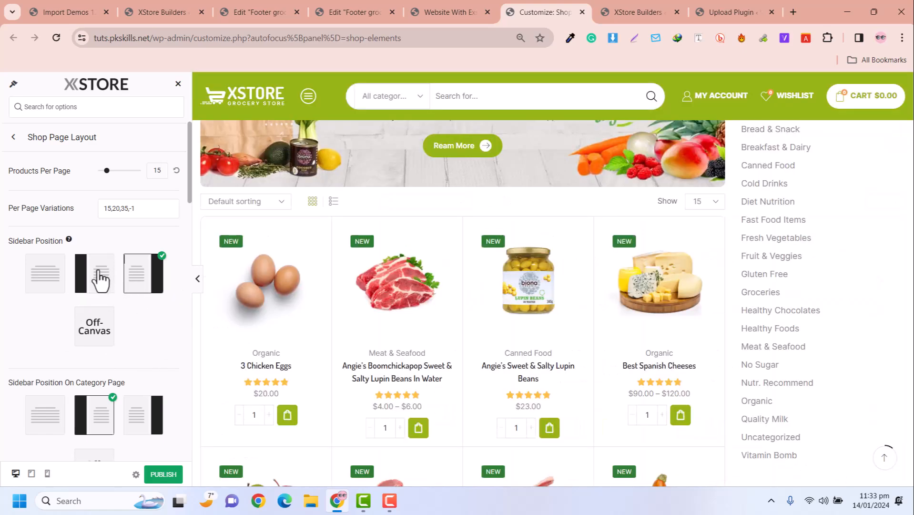
scroll(792, 322, down, 5)
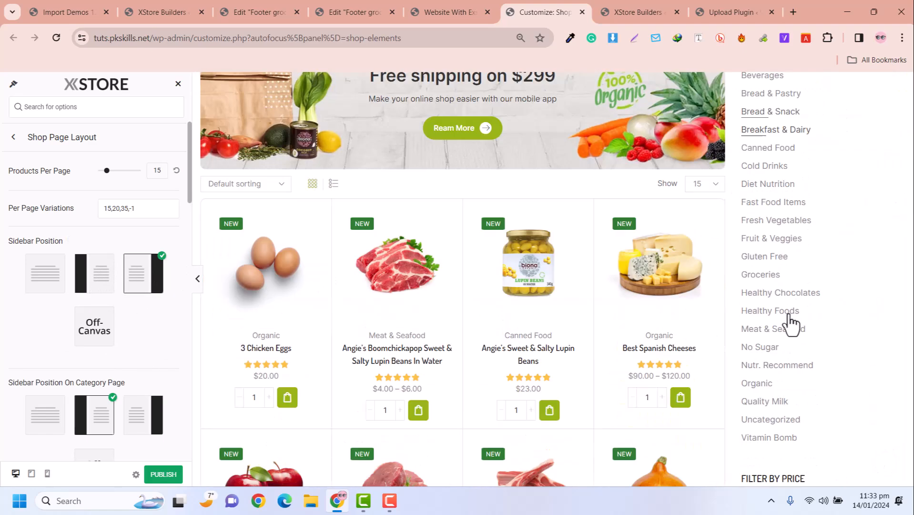
scroll(102, 308, down, 5)
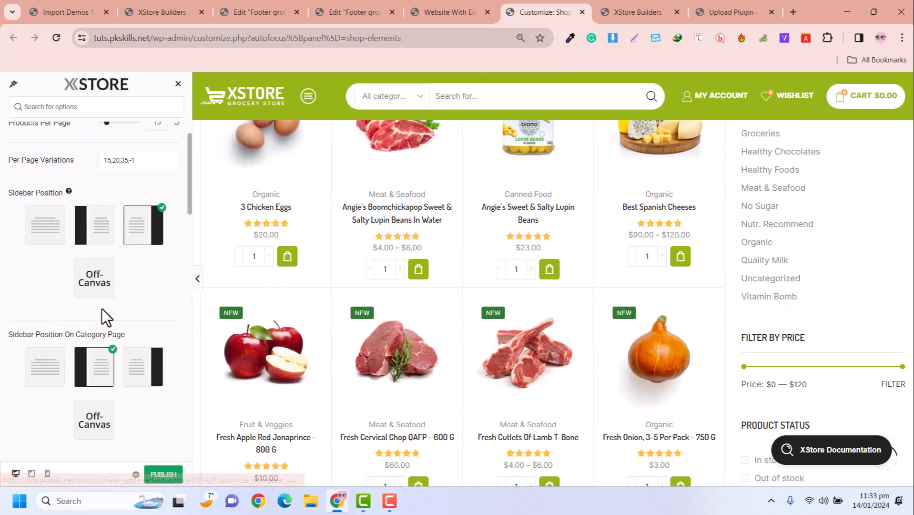
scroll(122, 295, up, 5)
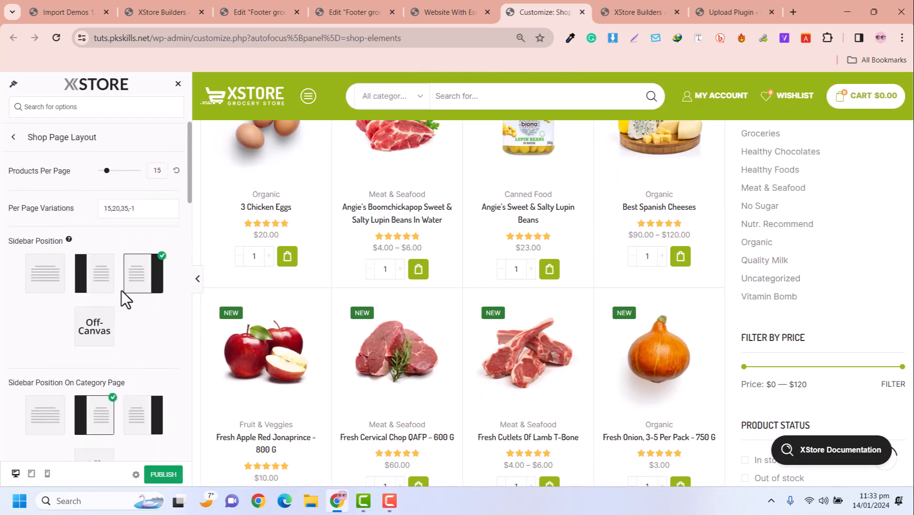
Set Products Per Row On Brand Page to 3 in the shop page layout and look through the remaining layout options.
scroll(124, 310, down, 4)
scroll(124, 303, down, 4)
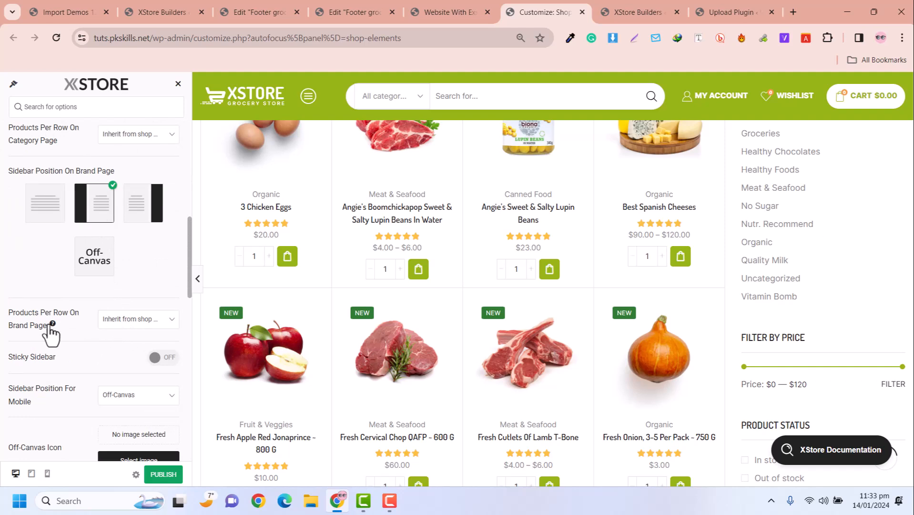
click(133, 325)
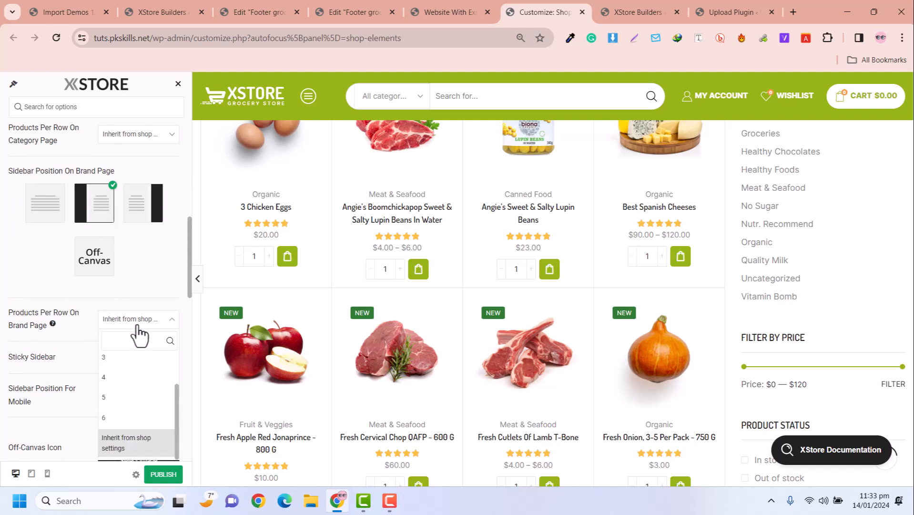
click(122, 359)
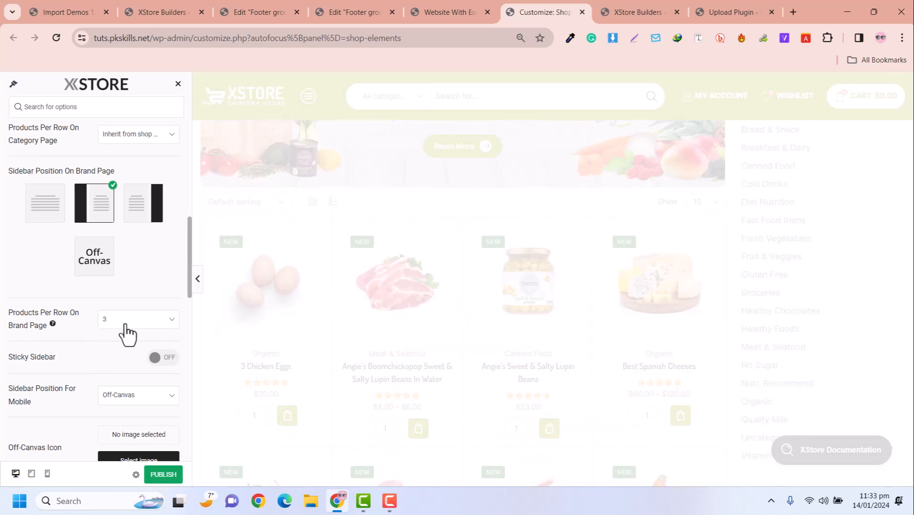
scroll(118, 321, down, 3)
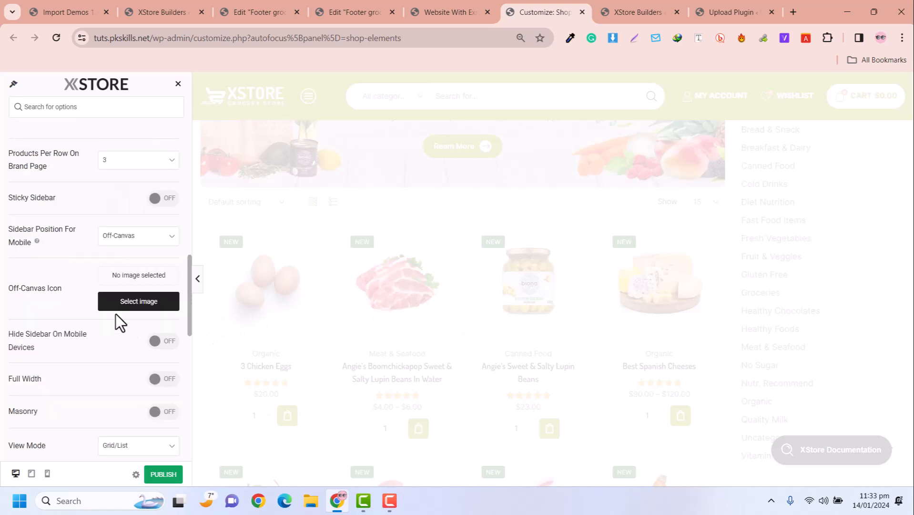
scroll(118, 320, down, 5)
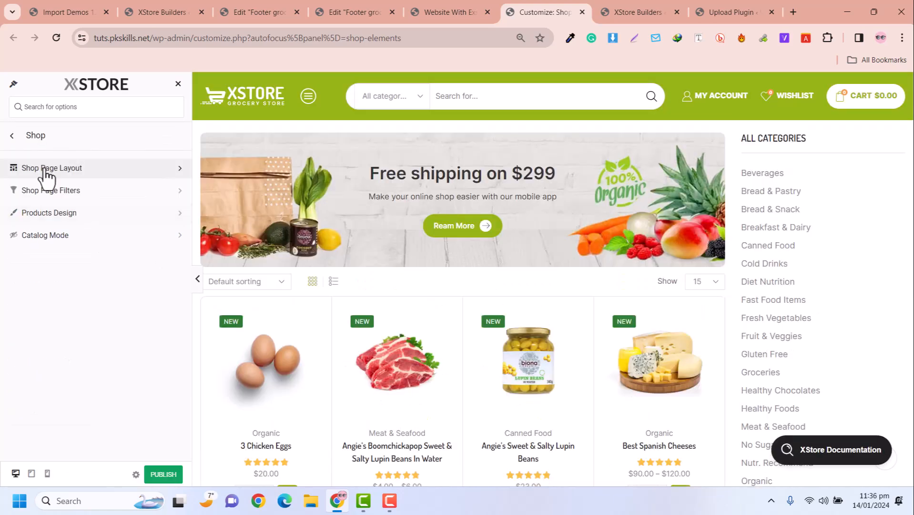
Open the Products Design settings from a product in the shop preview and enable Rating in the product content elements.
click(44, 169)
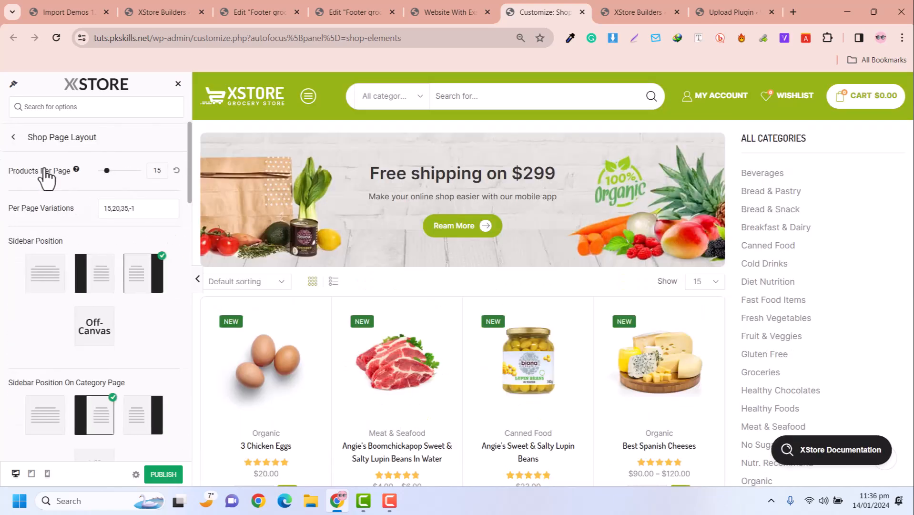
scroll(401, 352, down, 3)
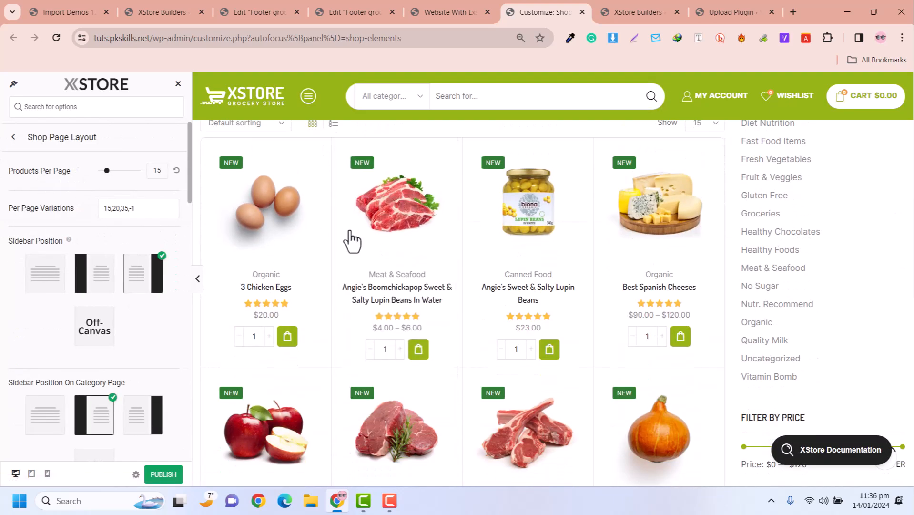
click(220, 149)
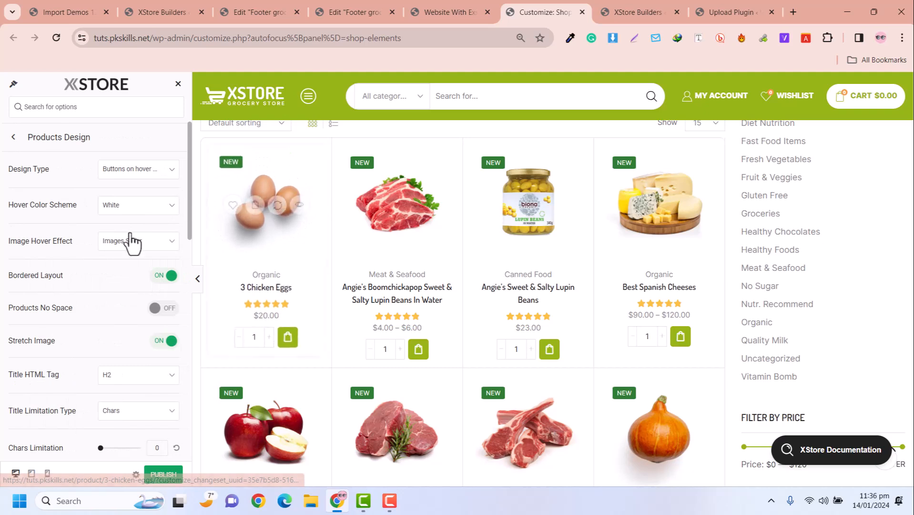
scroll(122, 296, down, 3)
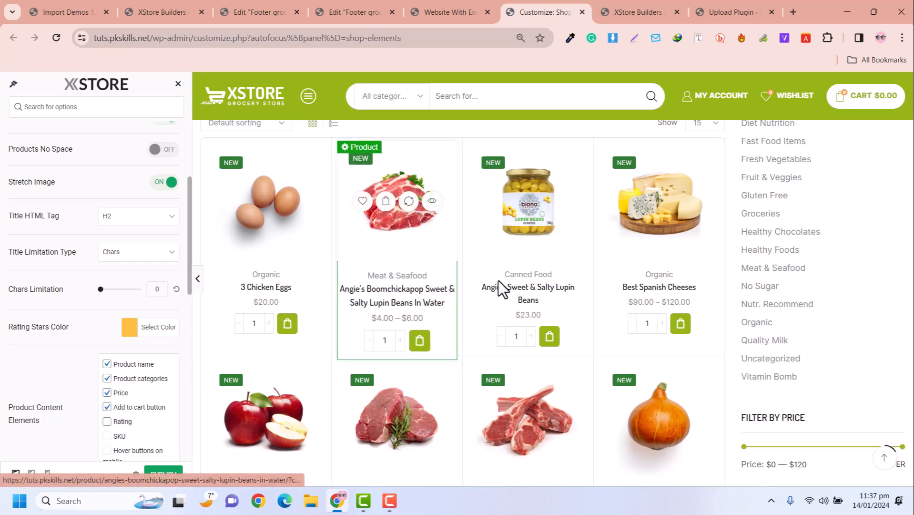
click(107, 422)
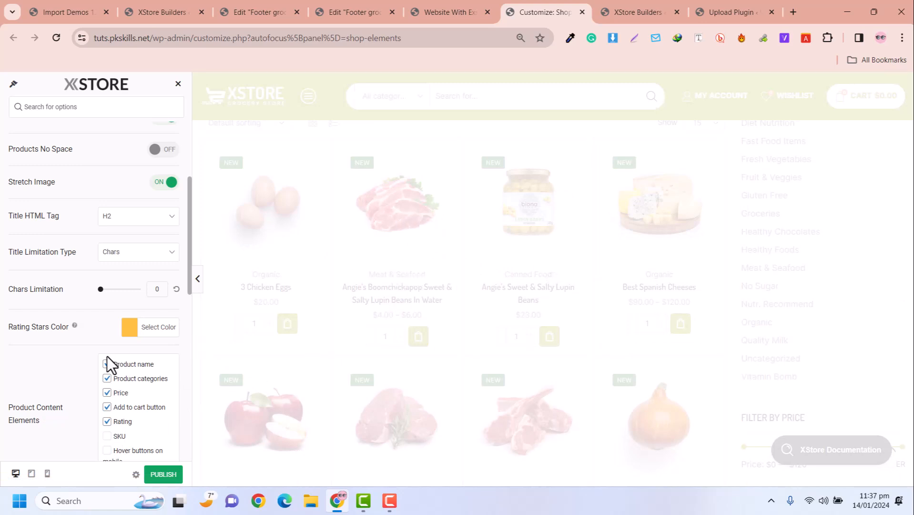
Disable Add To Cart With Quantity in the products design, and enable it again.
scroll(106, 357, down, 3)
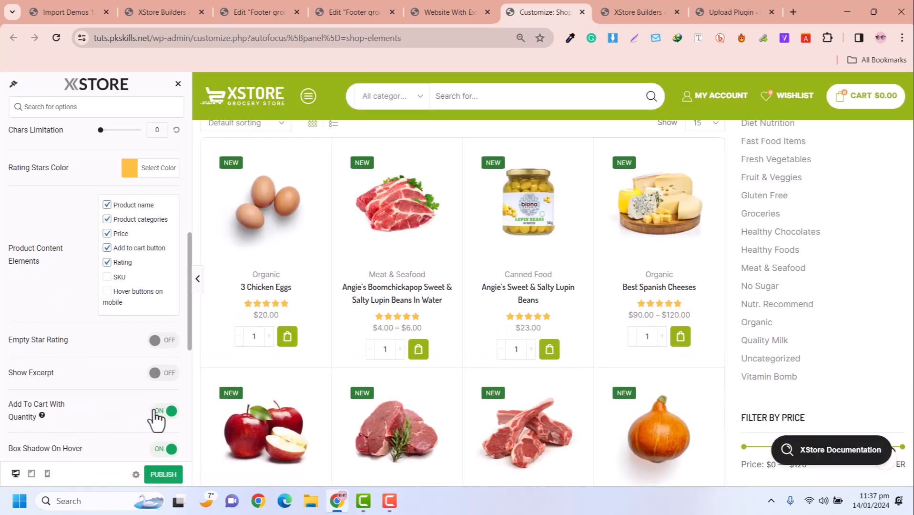
click(156, 411)
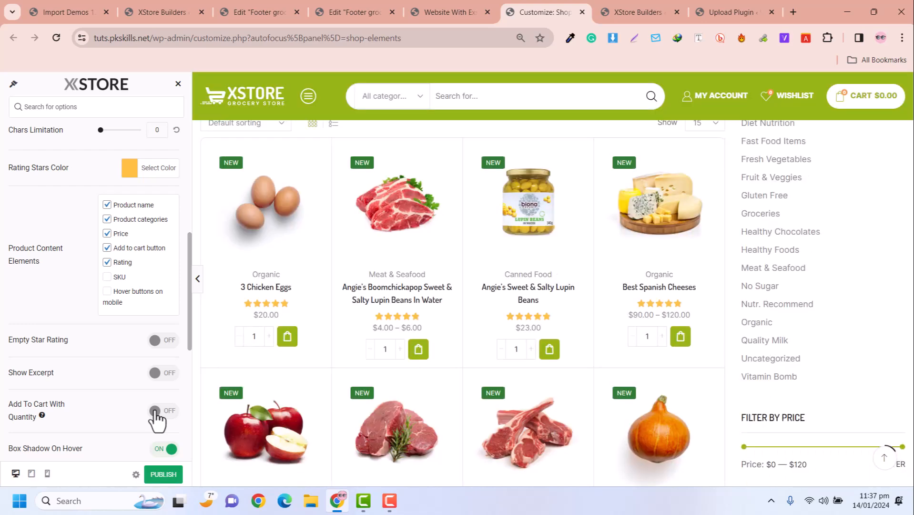
click(157, 412)
Examine the remaining Products Design options, including video, SKU and variable product settings, check the shop preview, and return to the Shop settings.
scroll(103, 324, down, 2)
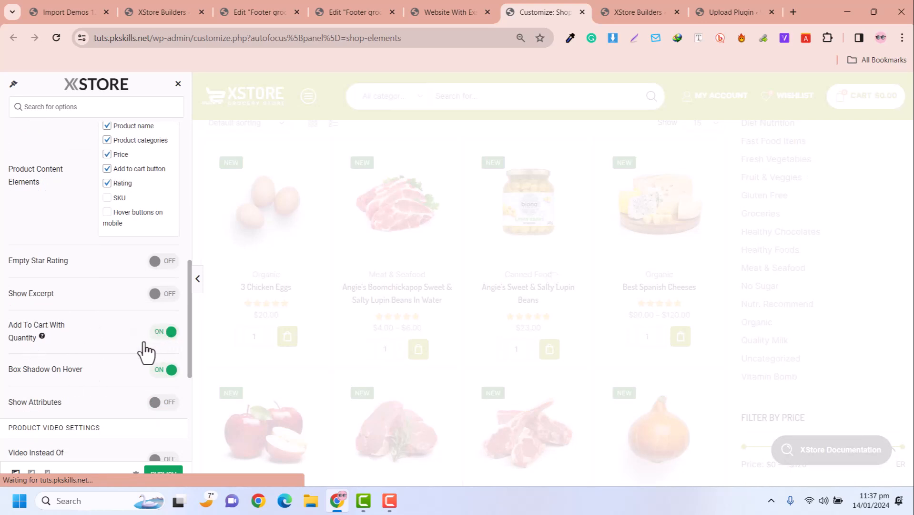
scroll(127, 385, down, 6)
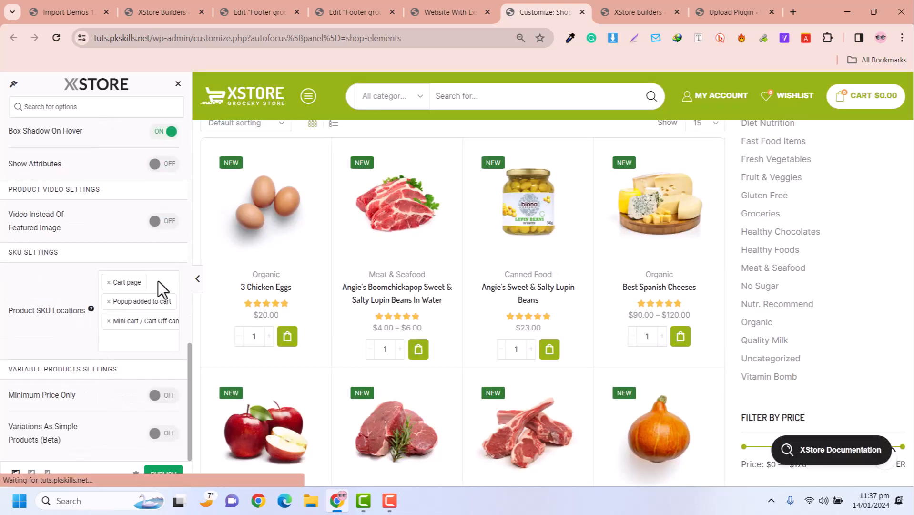
scroll(81, 271, up, 5)
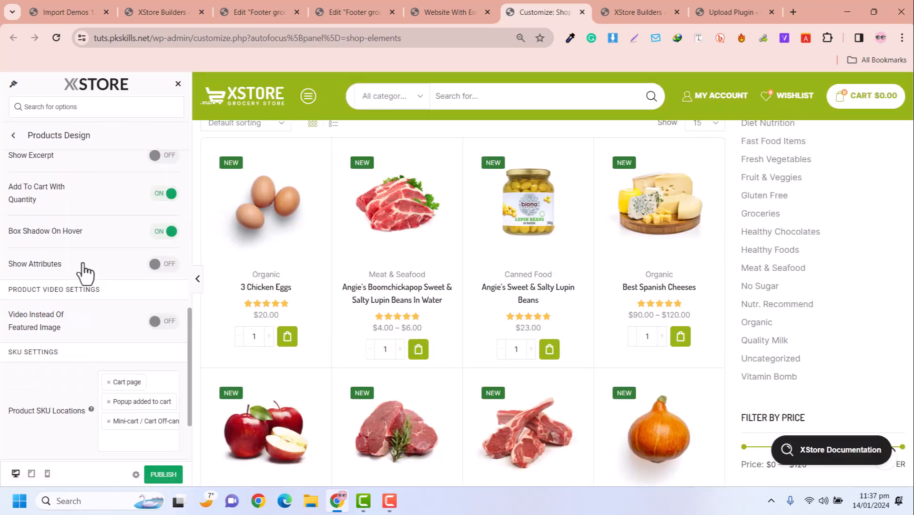
scroll(561, 272, up, 5)
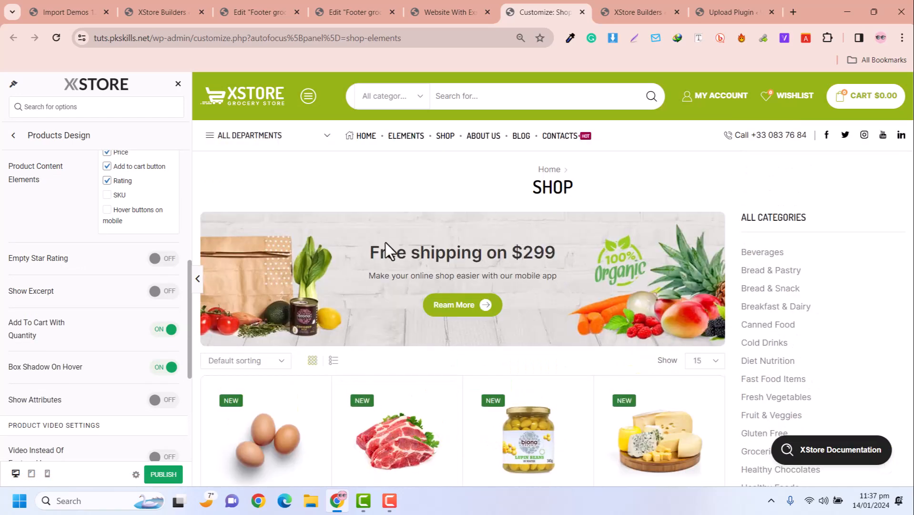
scroll(308, 248, down, 8)
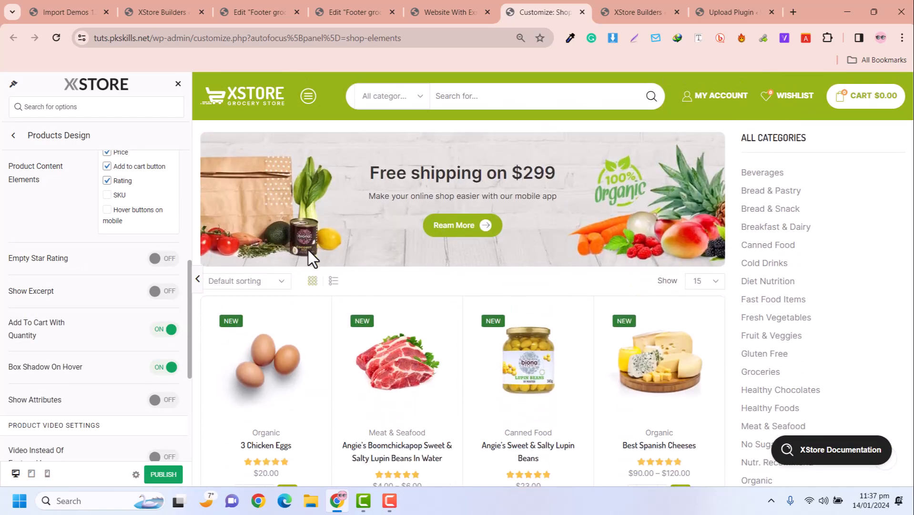
scroll(352, 310, up, 8)
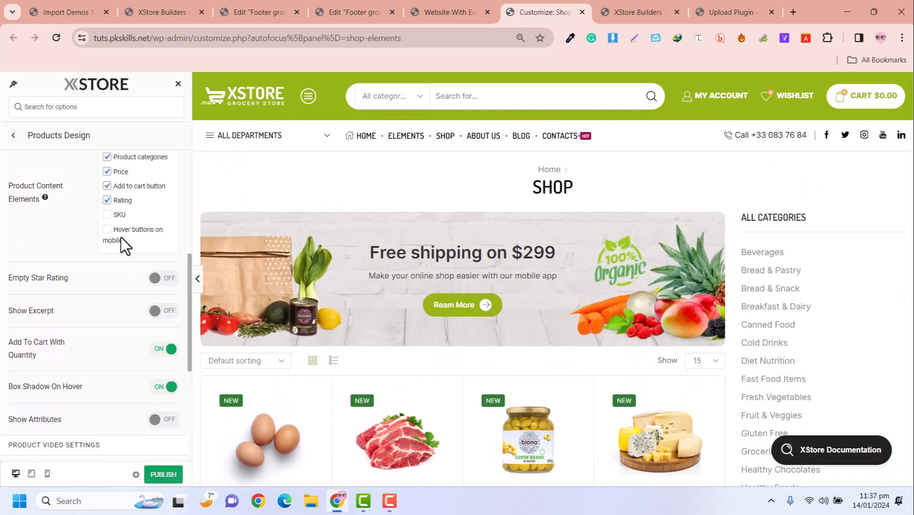
scroll(53, 243, up, 10)
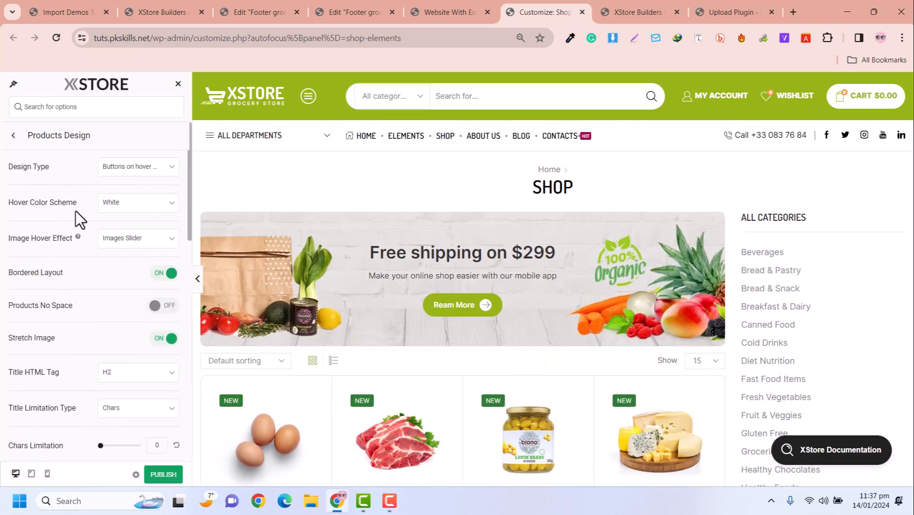
click(13, 136)
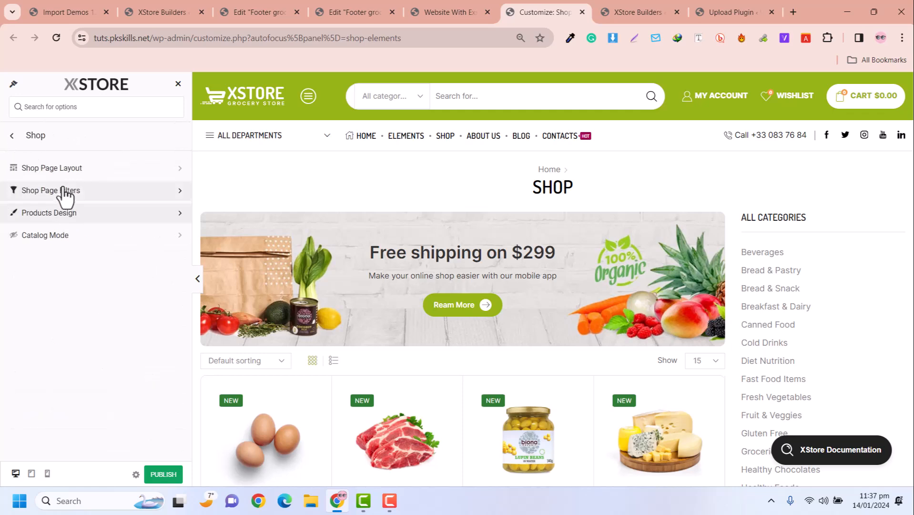
Open the Shop Page Layout settings and examine the block shortcode in the Banner Content against the banner in the shop preview.
click(58, 172)
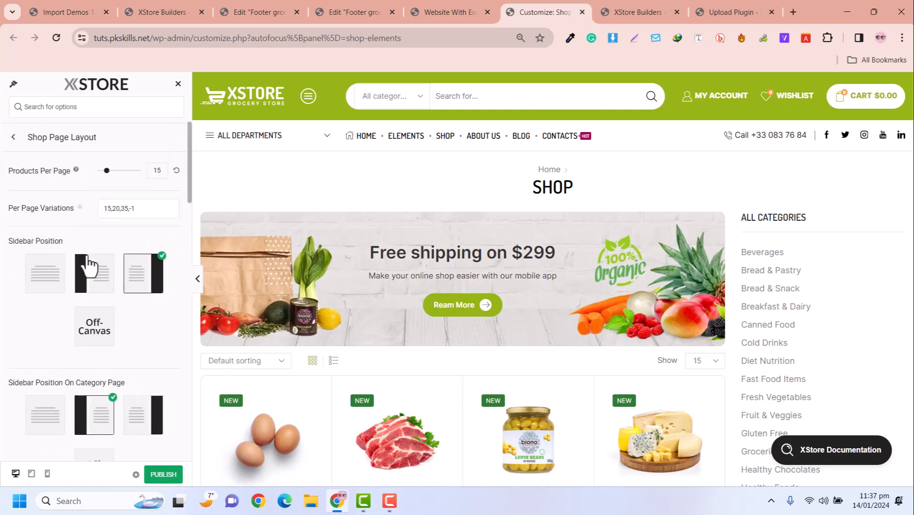
scroll(86, 293, down, 15)
scroll(86, 287, down, 7)
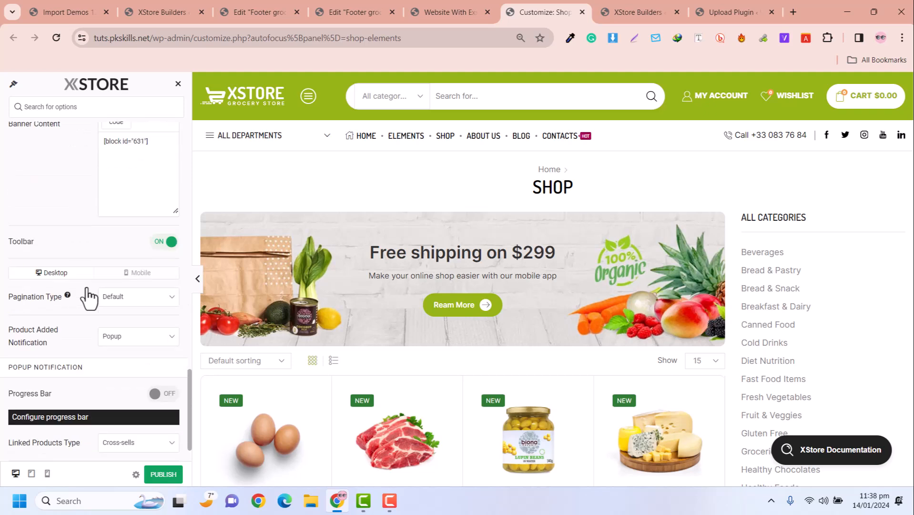
scroll(87, 287, up, 2)
scroll(86, 287, up, 3)
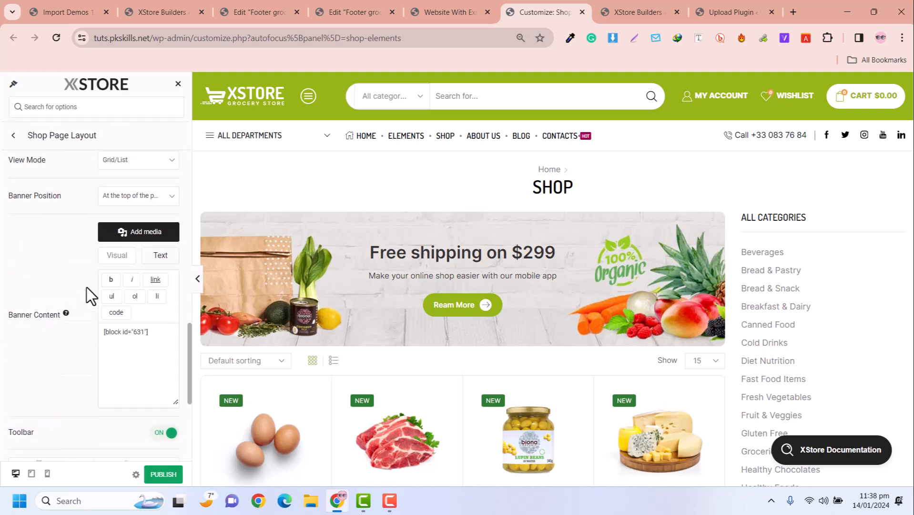
drag(156, 337, 107, 338)
click(129, 339)
drag(147, 334, 109, 335)
click(132, 334)
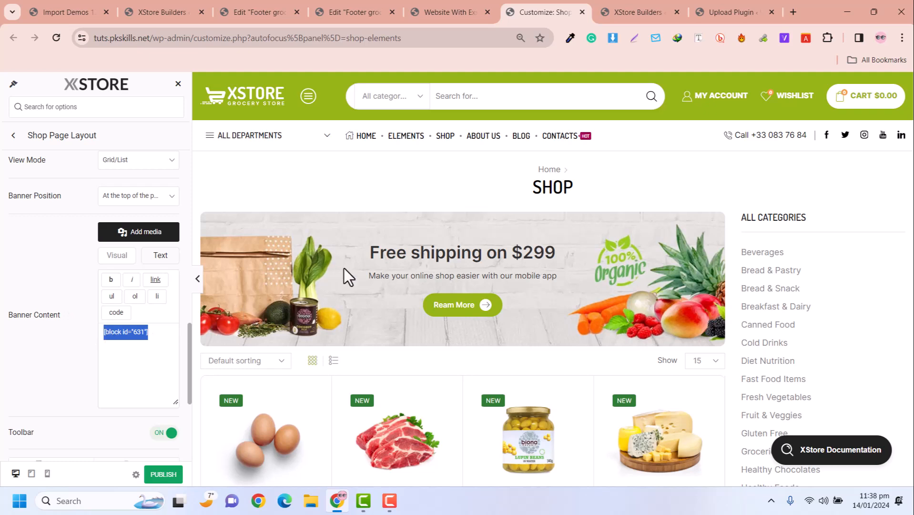
drag(465, 312, 412, 312)
drag(161, 333, 94, 333)
click(144, 342)
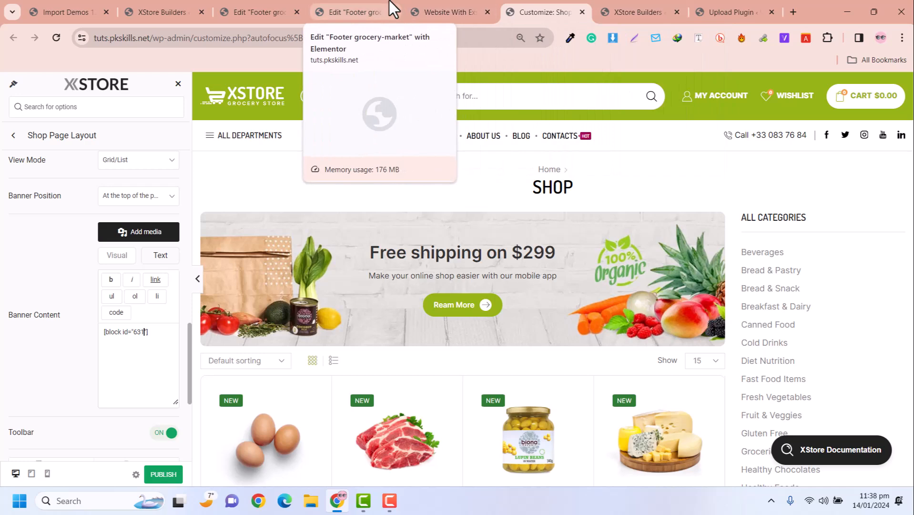
Open the list of all static blocks in the WordPress admin and open the Shop page banner block in the Elementor editor.
click(160, 12)
mouse_move(52, 346)
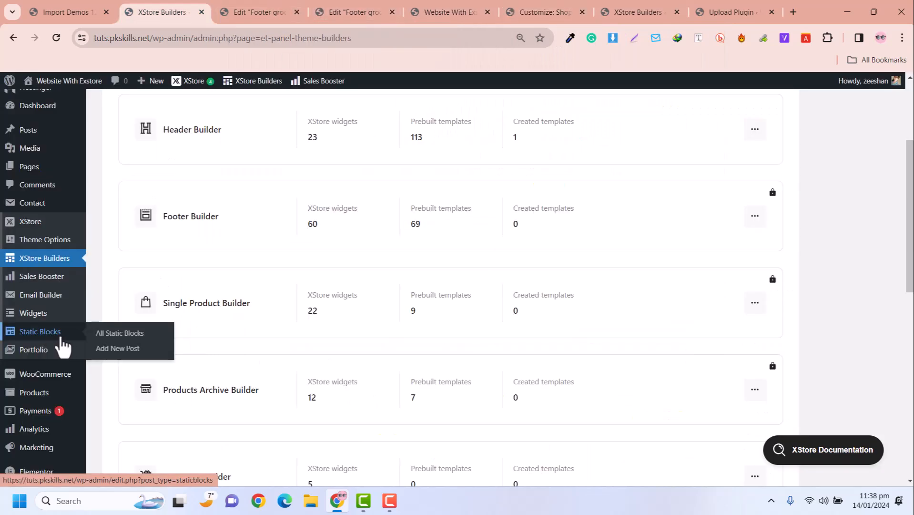
click(116, 338)
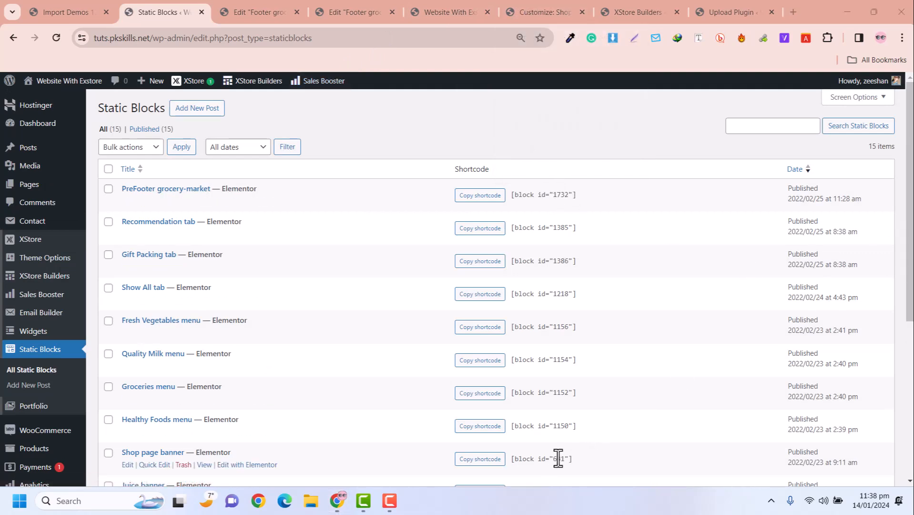
click(259, 465)
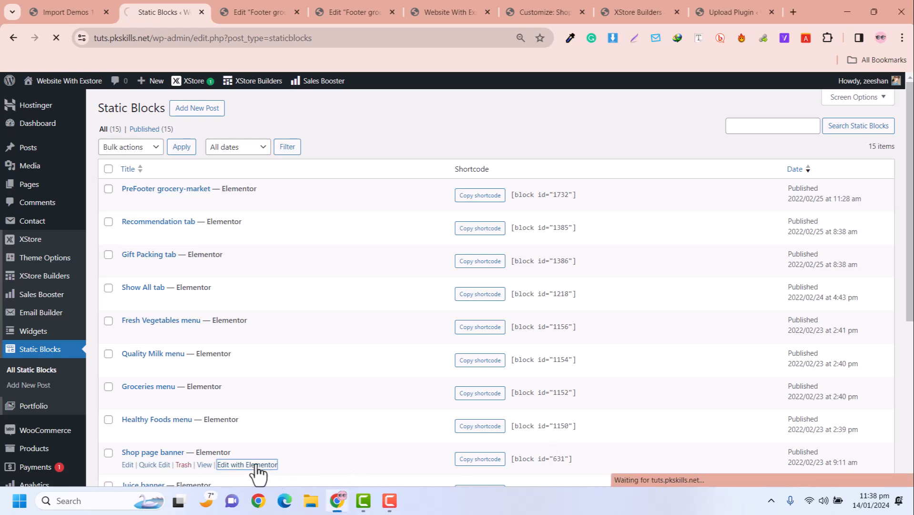
click(561, 10)
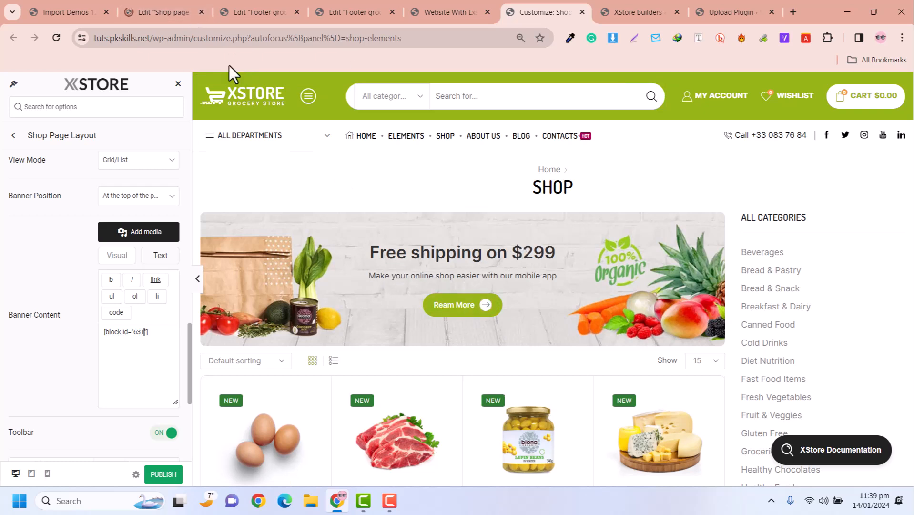
click(186, 1)
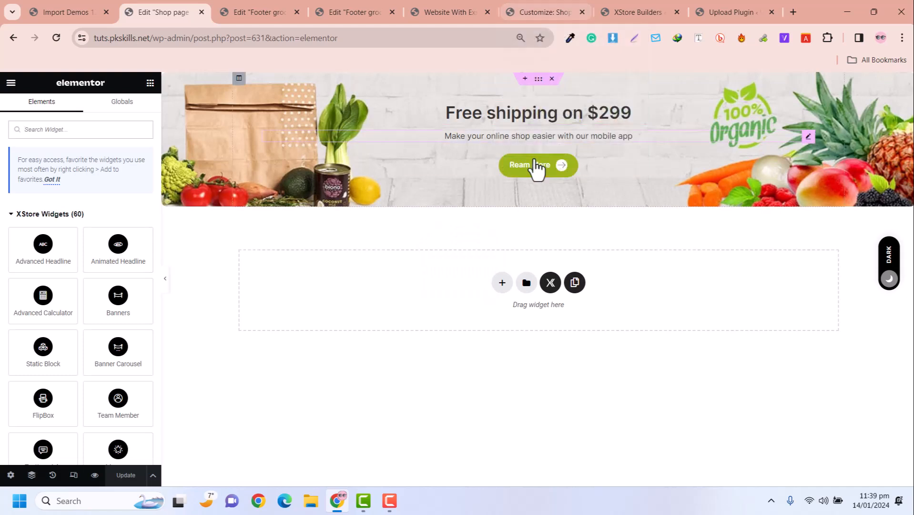
Inspect the editable title of the shop banner's heading and its description text in Elementor.
click(598, 111)
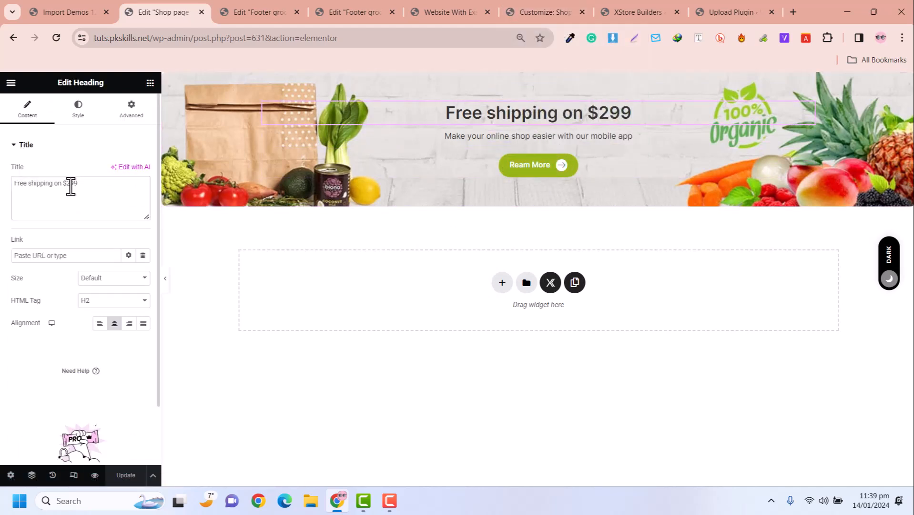
click(76, 185)
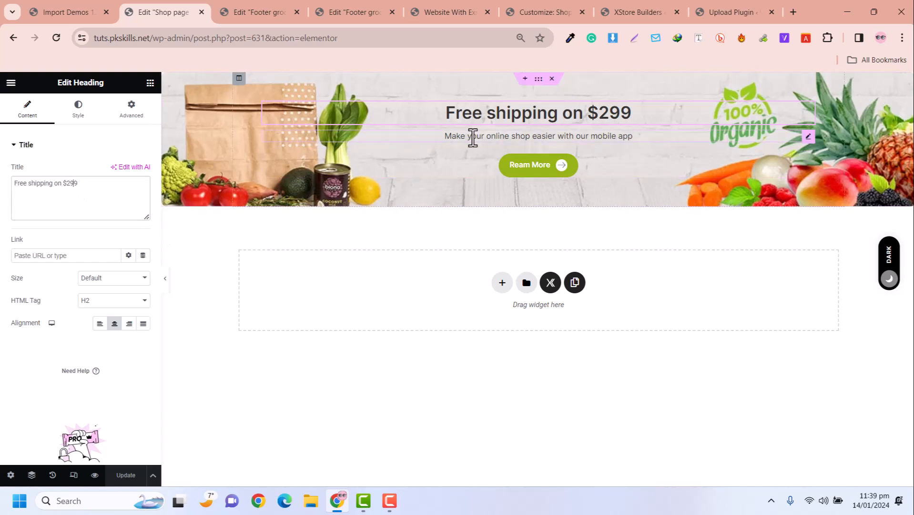
click(473, 142)
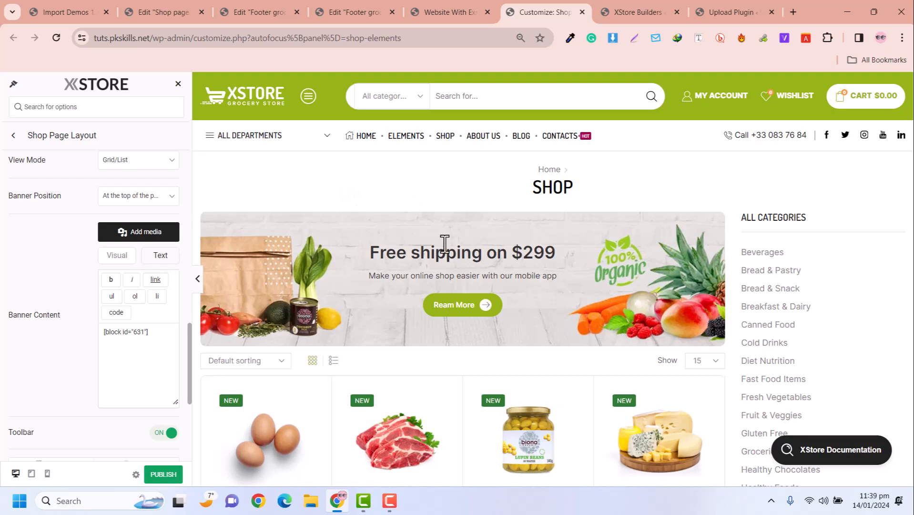
Return to the customizer and review the shop page preview, from the banner through the product grid.
scroll(444, 244, down, 12)
scroll(445, 253, down, 8)
scroll(445, 252, up, 5)
scroll(443, 242, up, 10)
scroll(445, 254, up, 5)
scroll(584, 251, down, 2)
scroll(585, 251, down, 2)
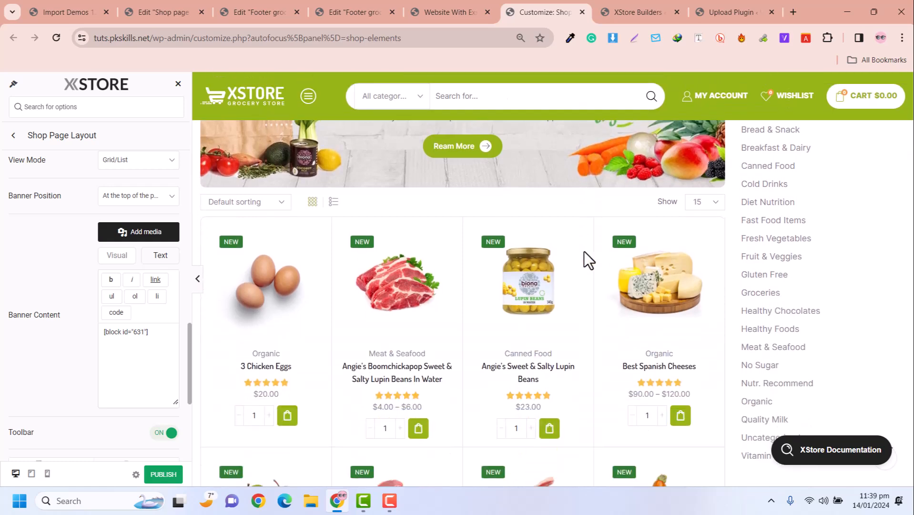
scroll(532, 222, up, 4)
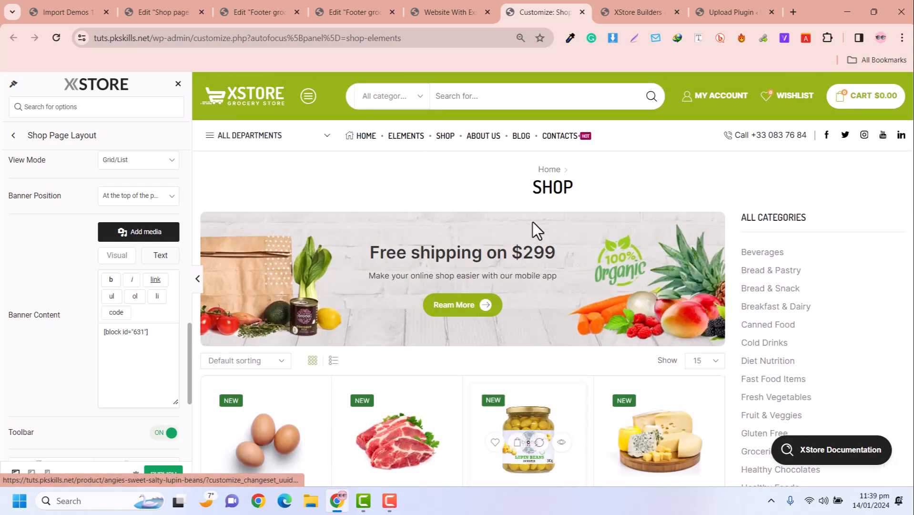
Open the Breadcrumbs settings from the shop preview and examine the style, background, padding and typeface options.
click(591, 170)
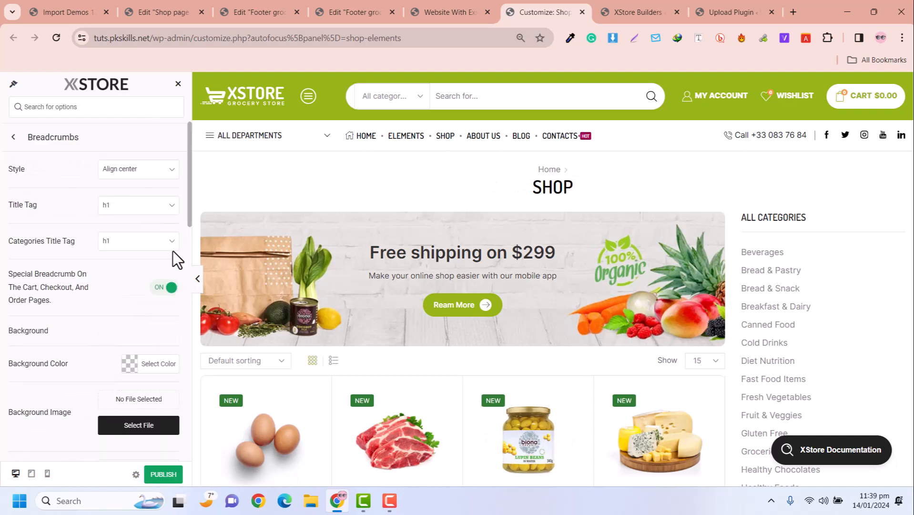
scroll(105, 310, down, 5)
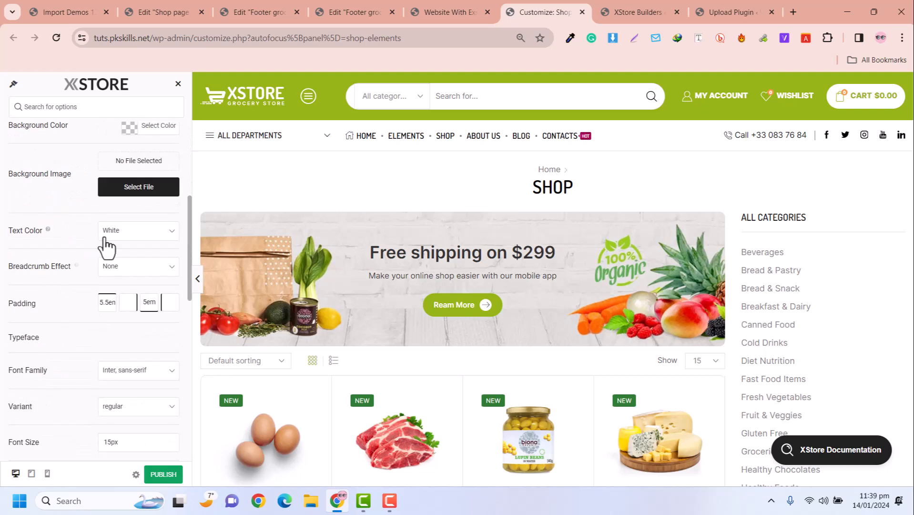
scroll(106, 246, down, 3)
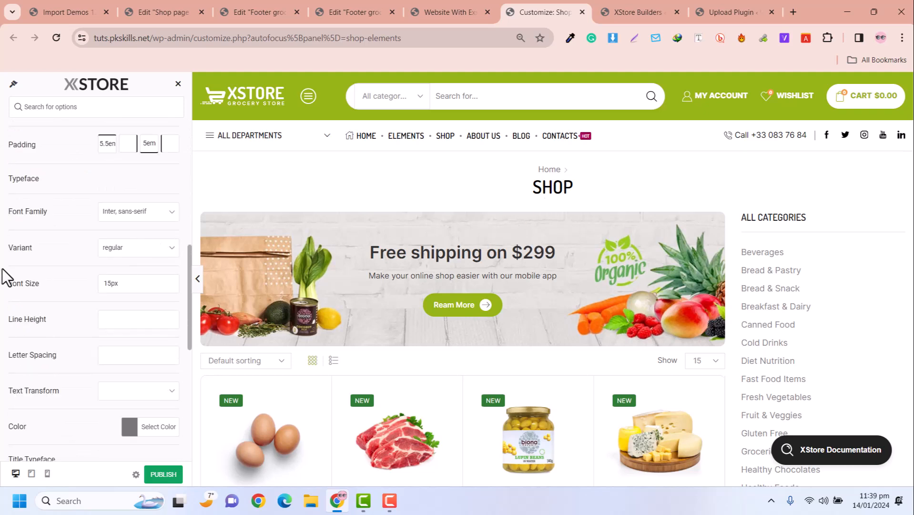
scroll(119, 291, down, 3)
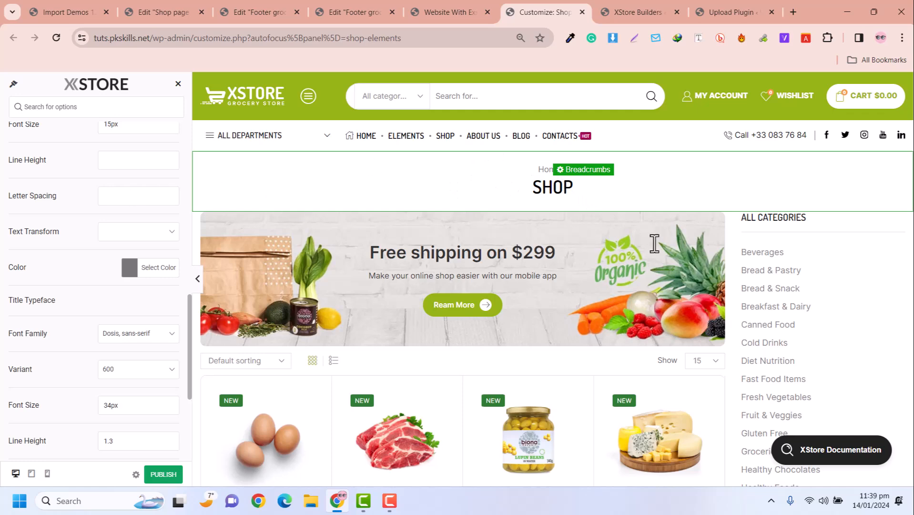
scroll(793, 255, down, 3)
scroll(826, 246, up, 3)
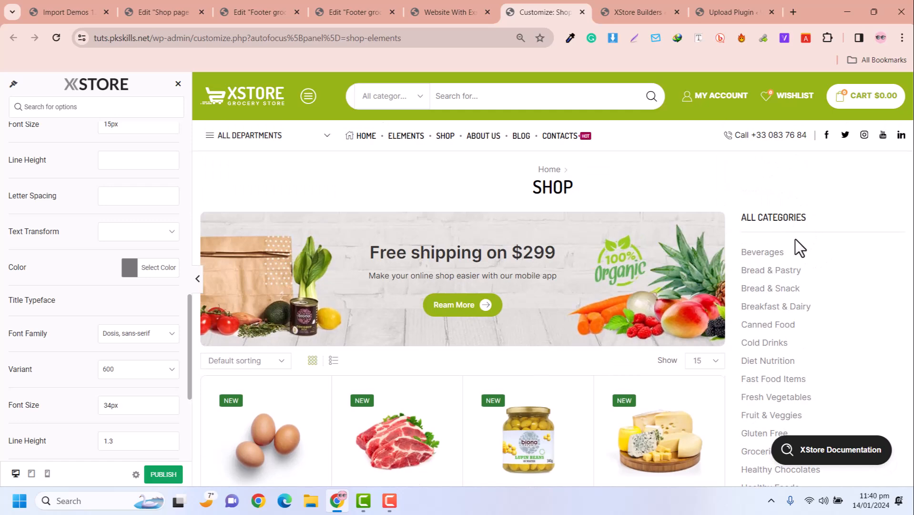
Examine the shop page's sidebar sections in the preview, including categories, price filter, product status and brands.
scroll(794, 233, down, 9)
scroll(796, 263, up, 3)
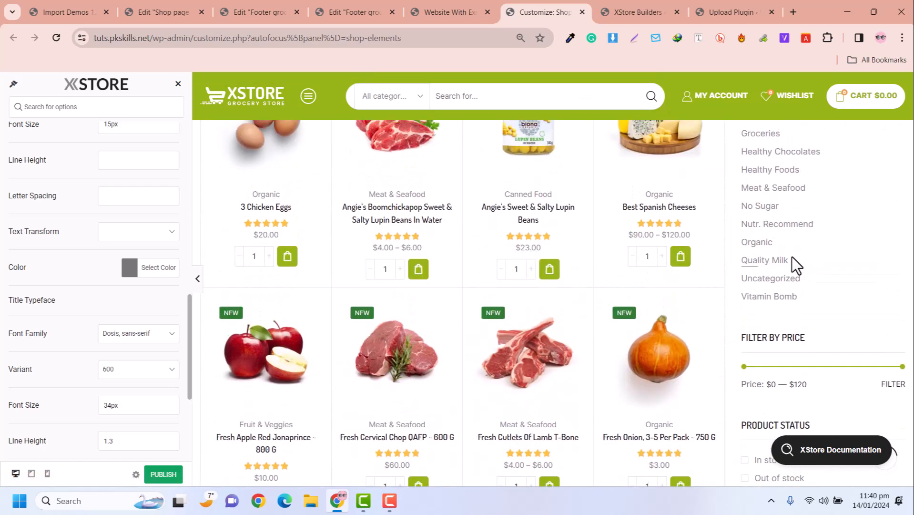
scroll(781, 262, down, 2)
scroll(792, 286, down, 3)
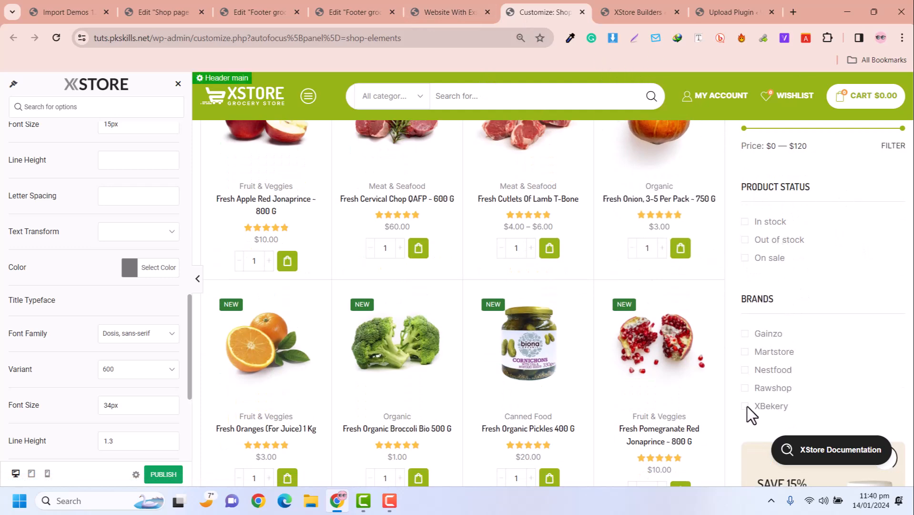
scroll(738, 358, down, 12)
scroll(753, 277, up, 8)
scroll(761, 271, up, 7)
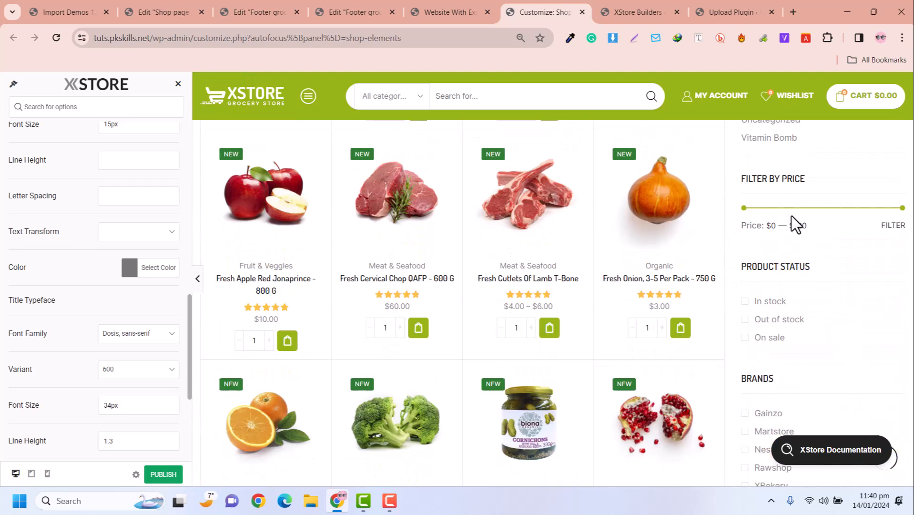
Open the site's Widgets admin page from the website tab and compare it with the sidebar in the customizer's shop preview.
click(466, 0)
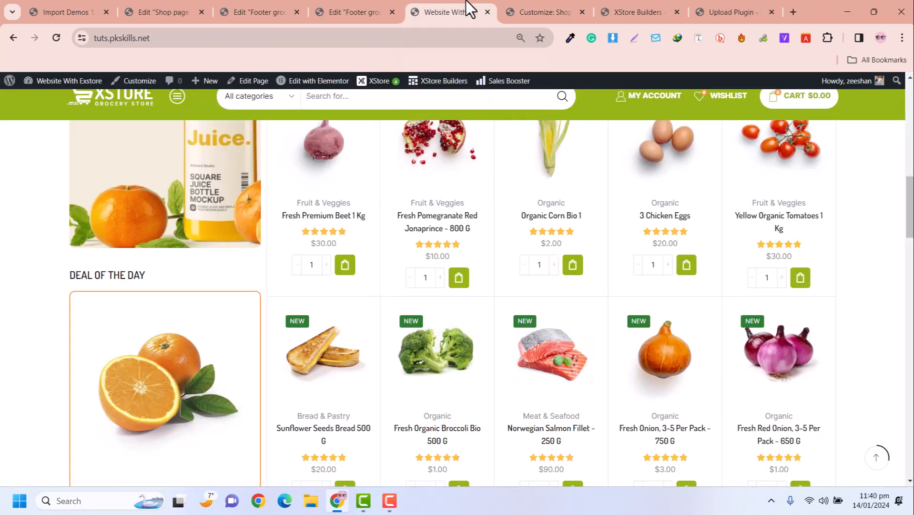
mouse_move(62, 81)
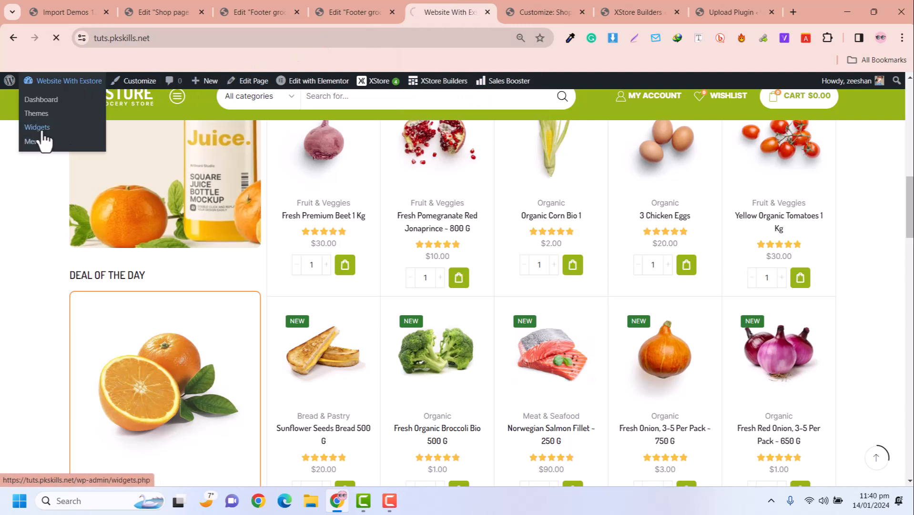
click(512, 0)
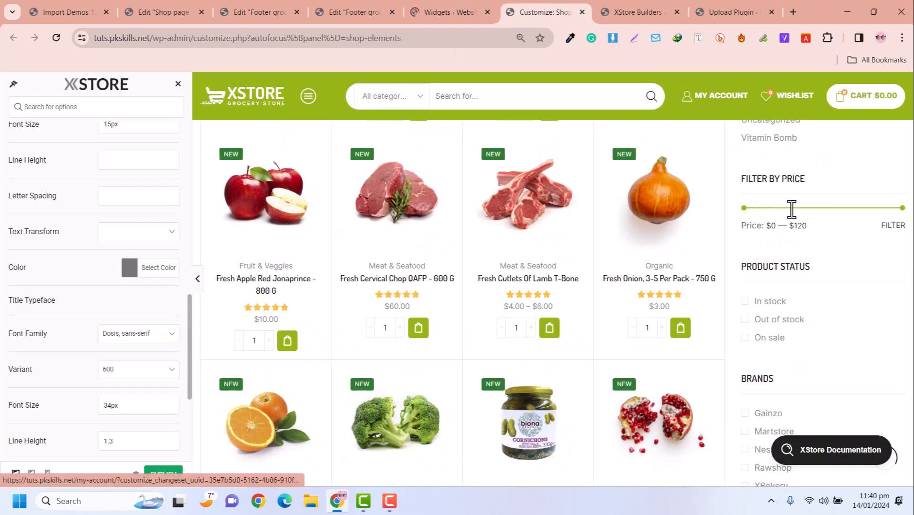
click(445, 8)
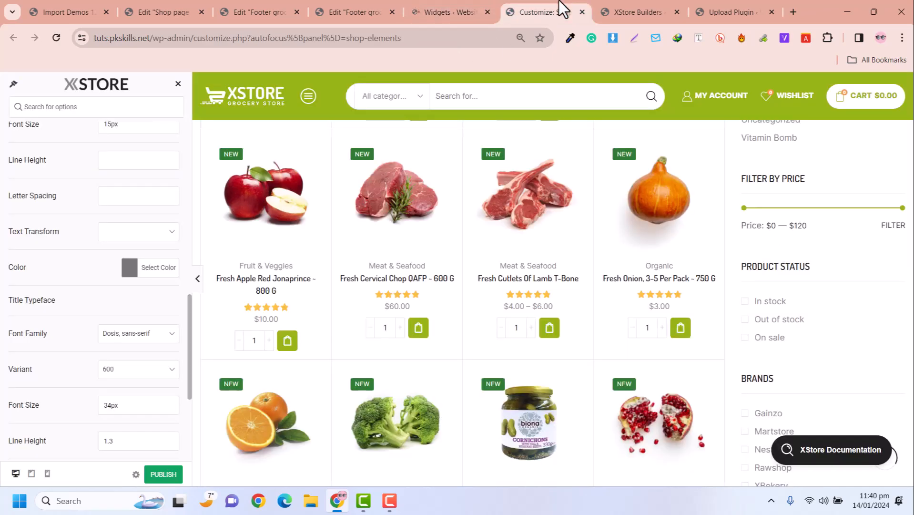
scroll(845, 298, up, 5)
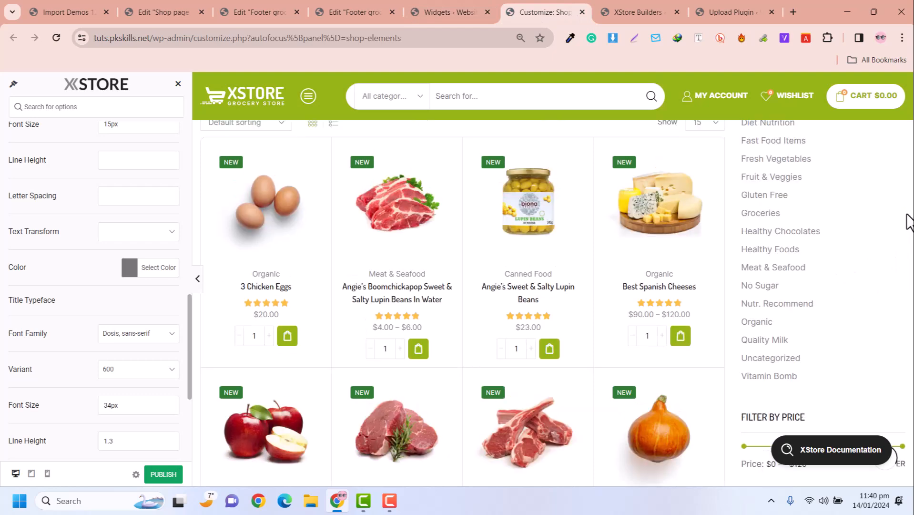
scroll(791, 267, up, 2)
scroll(800, 400, down, 5)
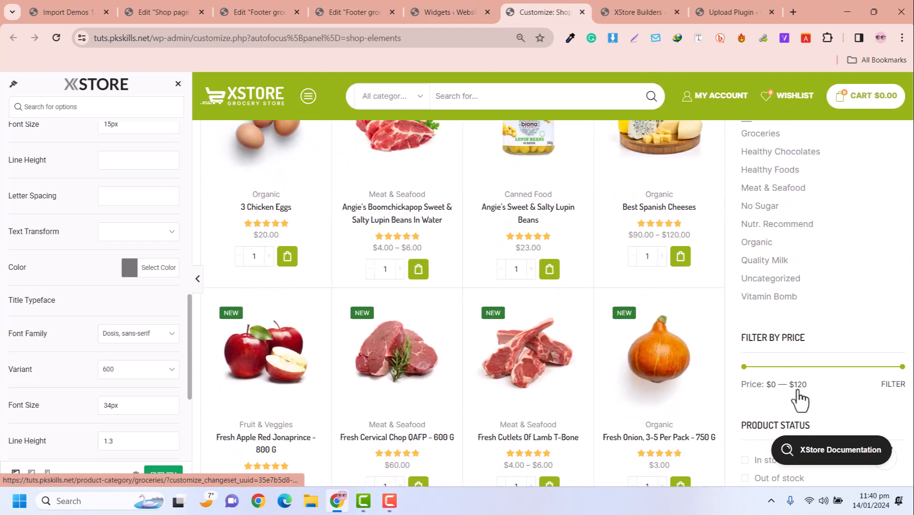
scroll(821, 335, down, 4)
click(434, 7)
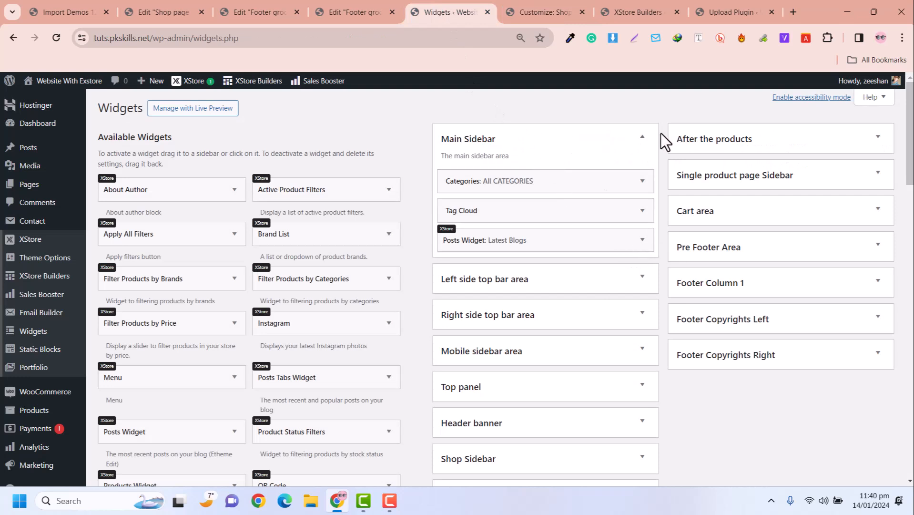
Collapse the Main Sidebar area on the Widgets page and expand the Shop Sidebar area to list its widgets.
click(643, 137)
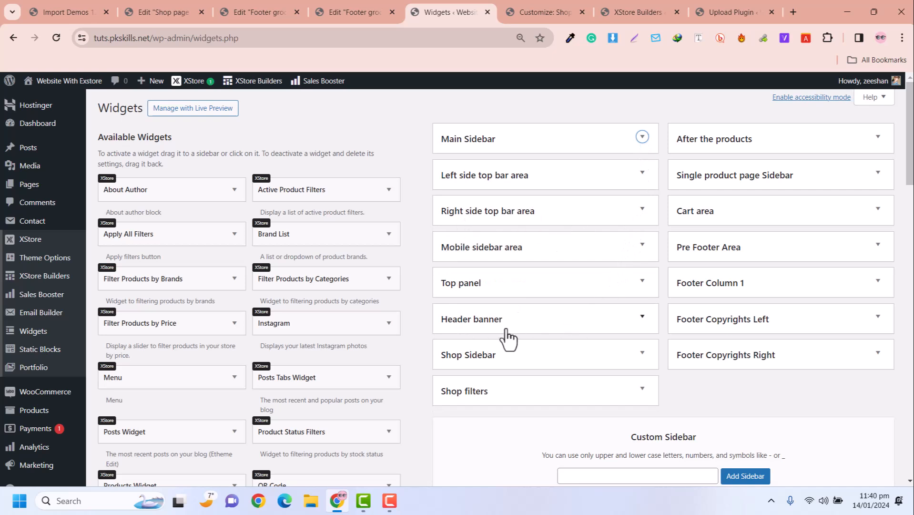
click(607, 358)
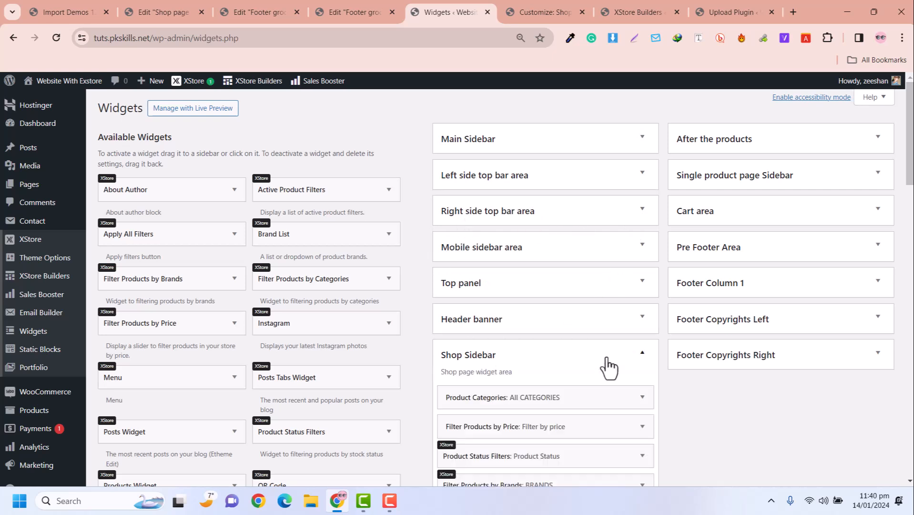
scroll(582, 300, down, 3)
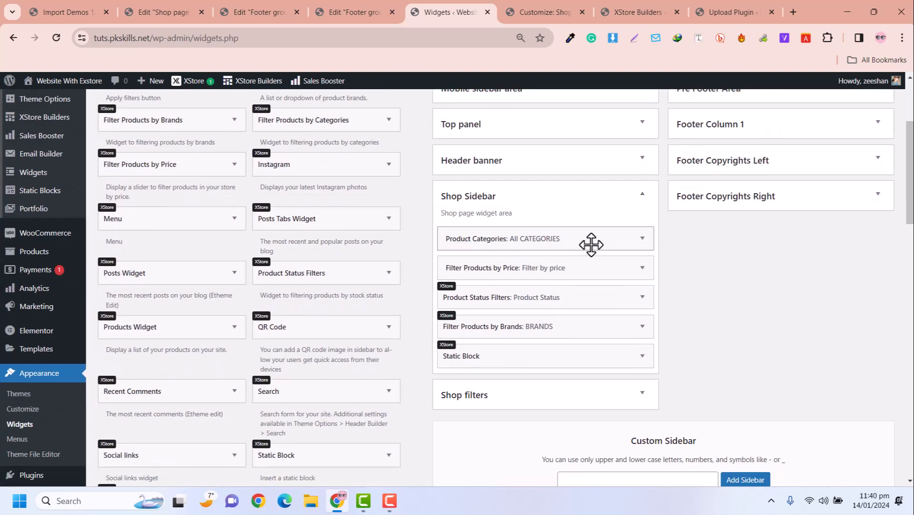
Examine the settings of the Shop Sidebar's Product Categories, price filter, Product Status and Brands widgets.
click(642, 239)
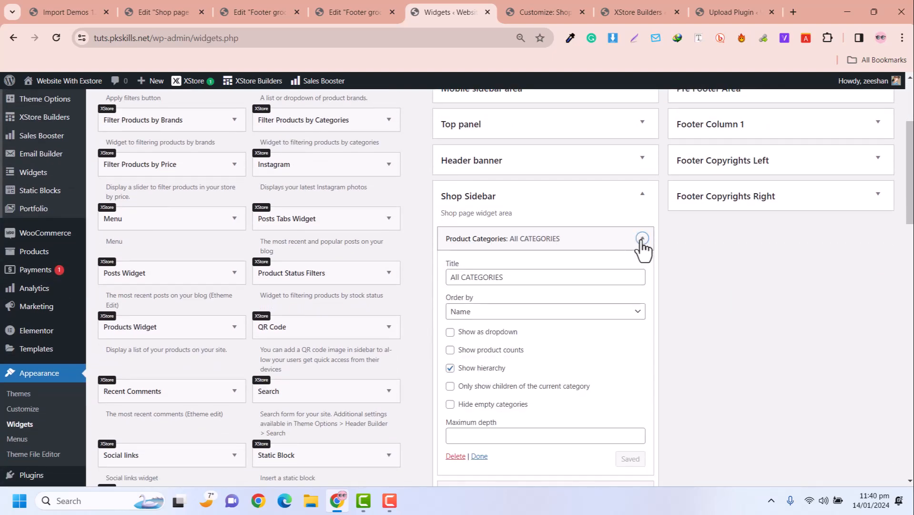
click(641, 239)
click(642, 269)
click(642, 268)
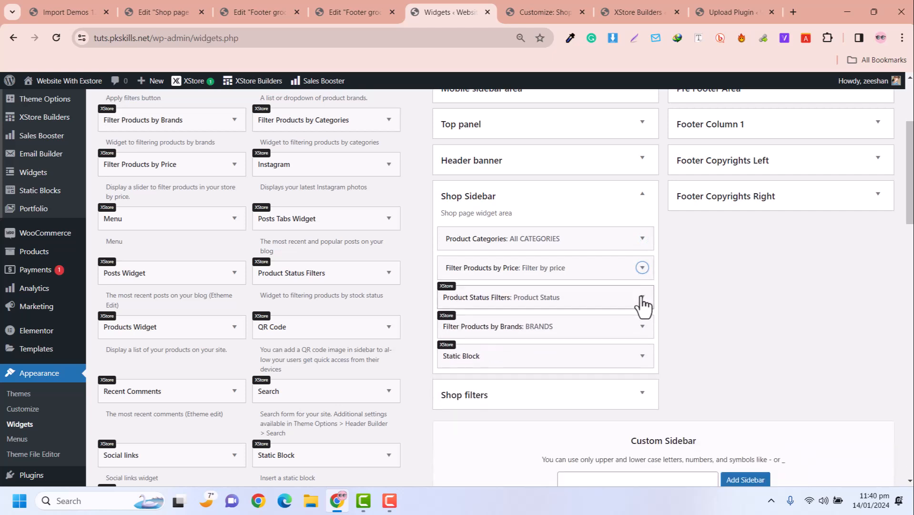
click(642, 297)
click(642, 297)
scroll(643, 299, down, 2)
click(642, 247)
scroll(630, 261, down, 2)
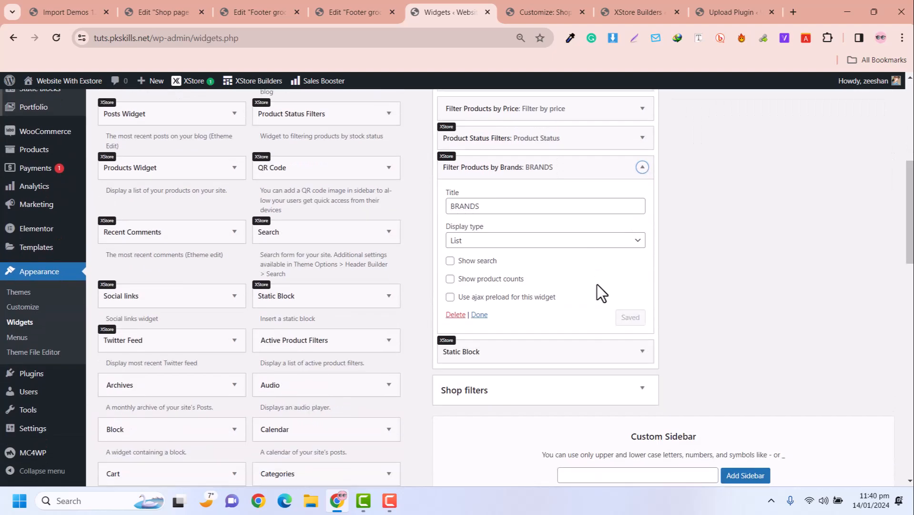
Open the Shop Sidebar's Static Block widget and examine its title and block name options.
click(631, 351)
scroll(636, 355, down, 2)
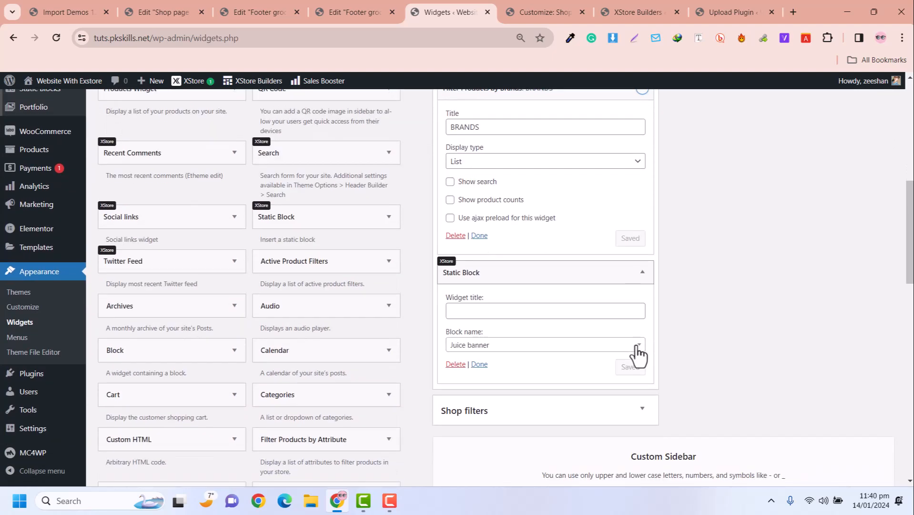
click(540, 347)
click(540, 346)
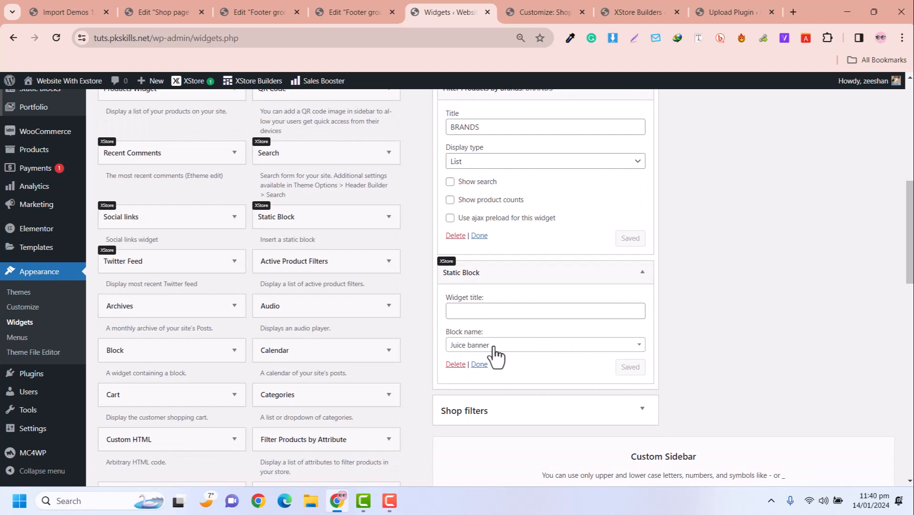
click(476, 316)
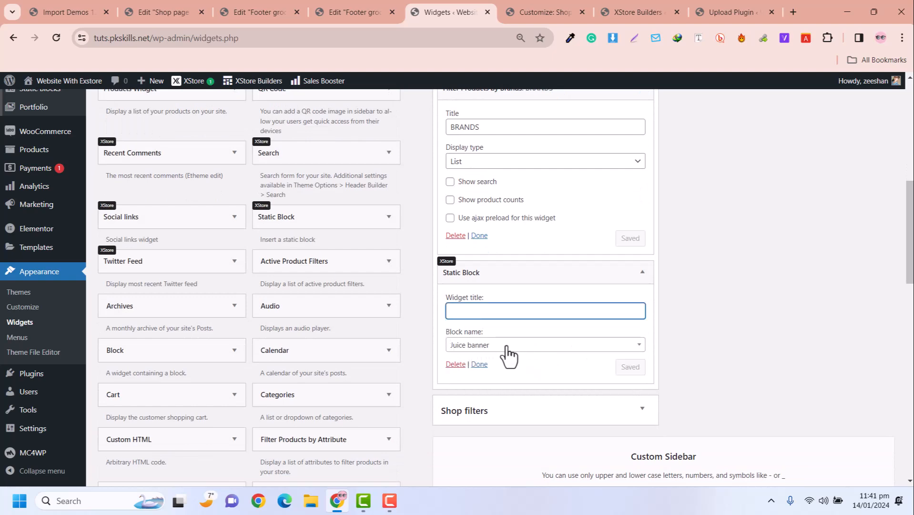
Collapse the Brands and Static Block widgets and look once more at the Product Categories widget's settings.
scroll(588, 196, up, 6)
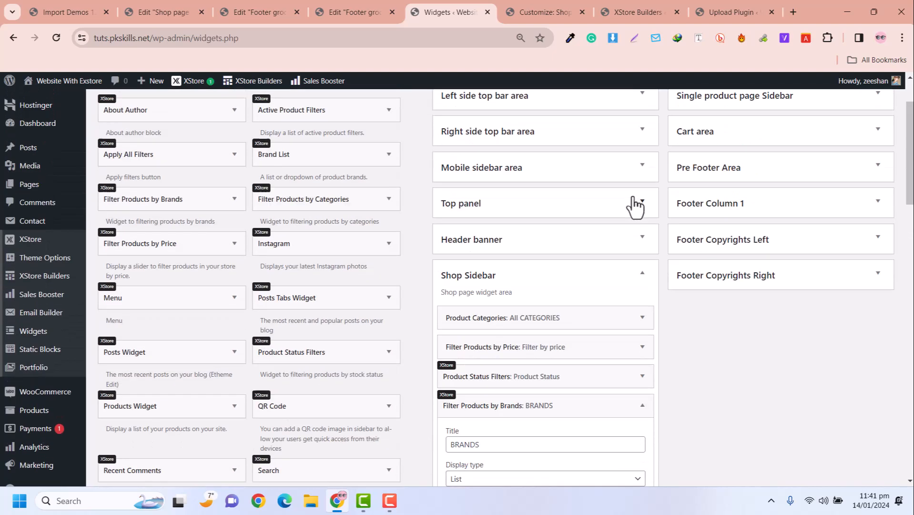
click(641, 327)
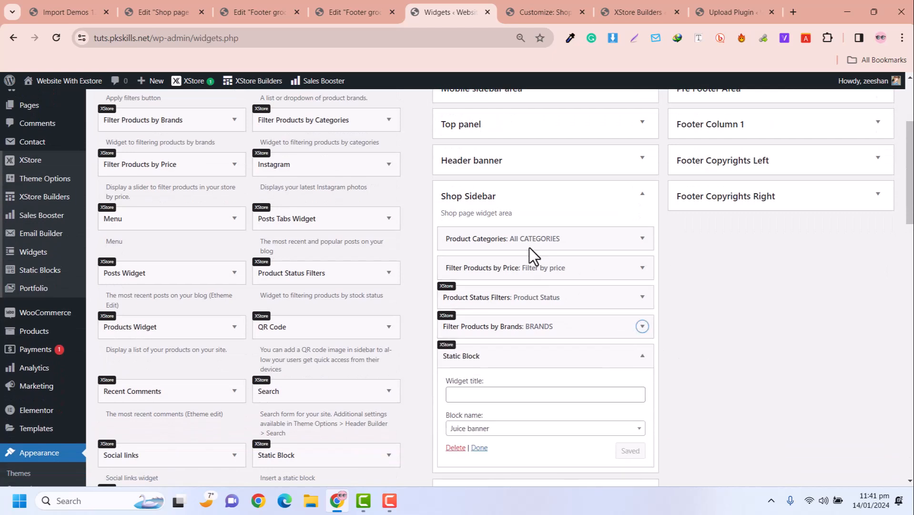
click(642, 355)
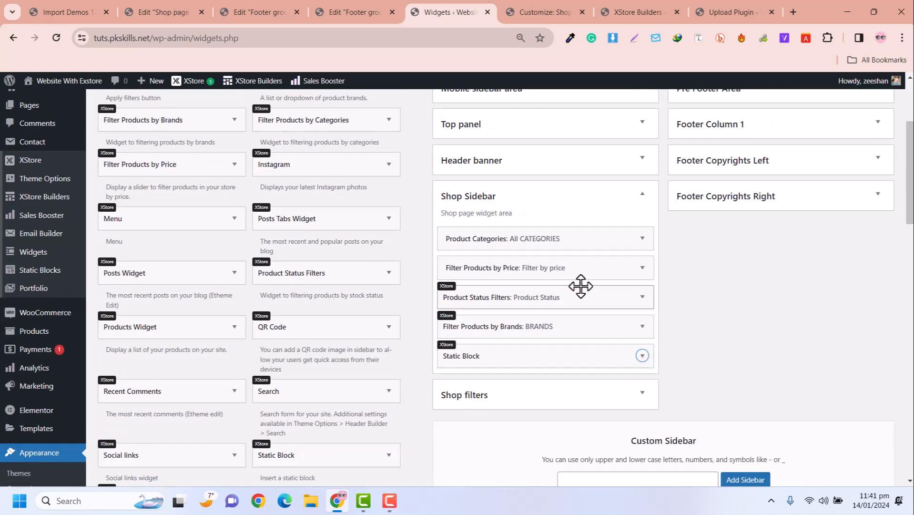
click(642, 240)
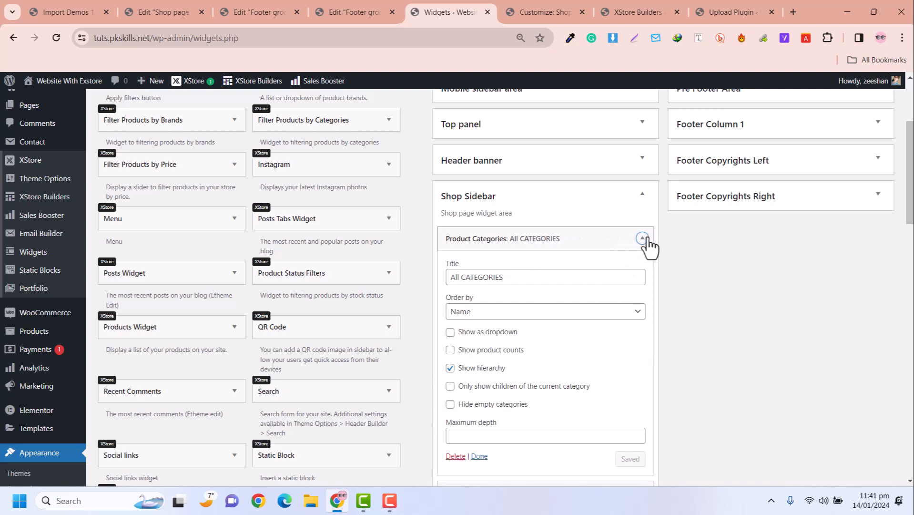
click(643, 239)
scroll(648, 242, up, 3)
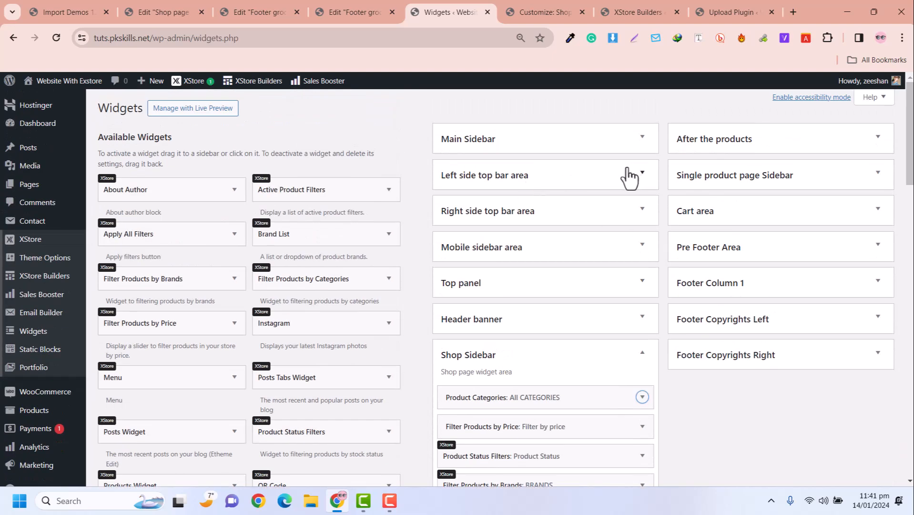
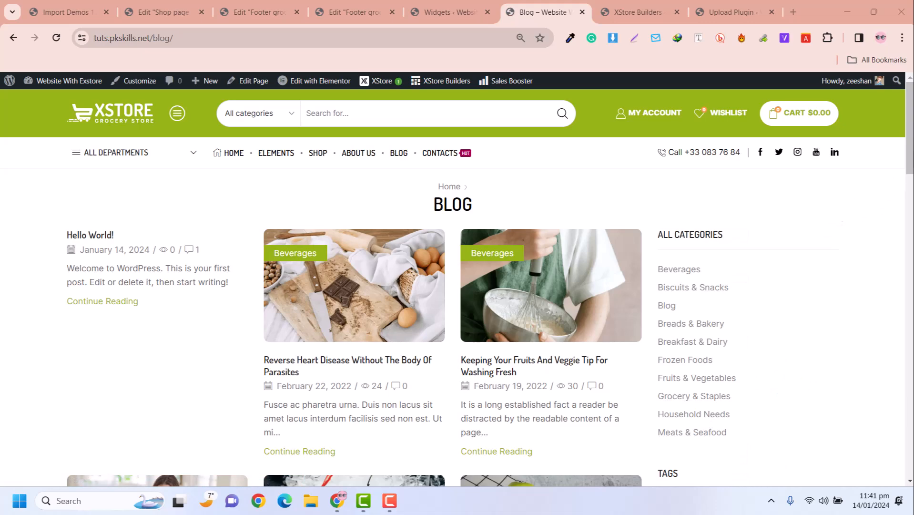
Review the site's Blog page, open the "Feel Thirsty In Summer" post in a new tab, and return to the Blog page.
drag(909, 129, 909, 164)
scroll(247, 235, up, 3)
scroll(476, 224, down, 6)
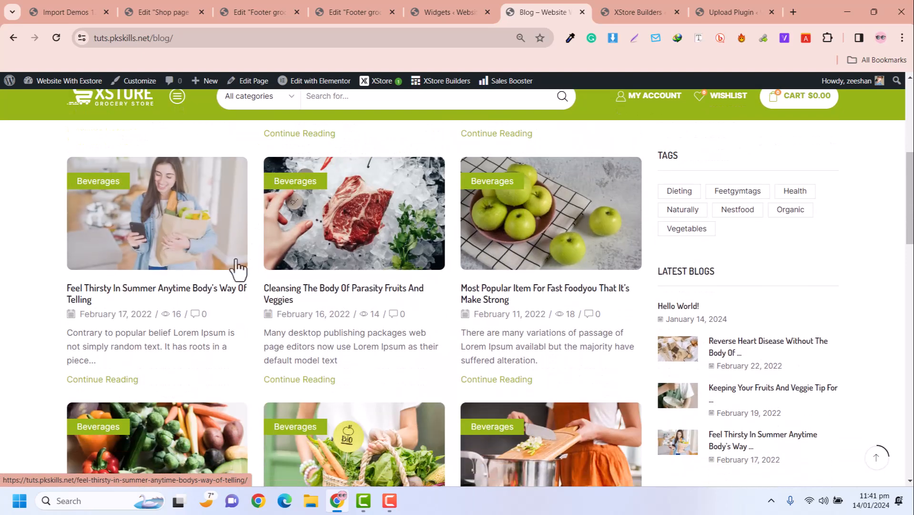
right_click(199, 243)
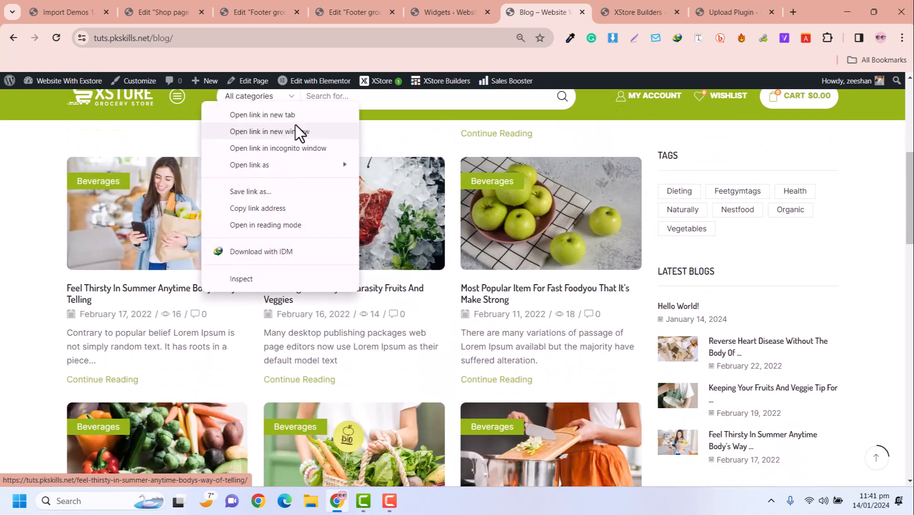
click(303, 114)
click(540, 9)
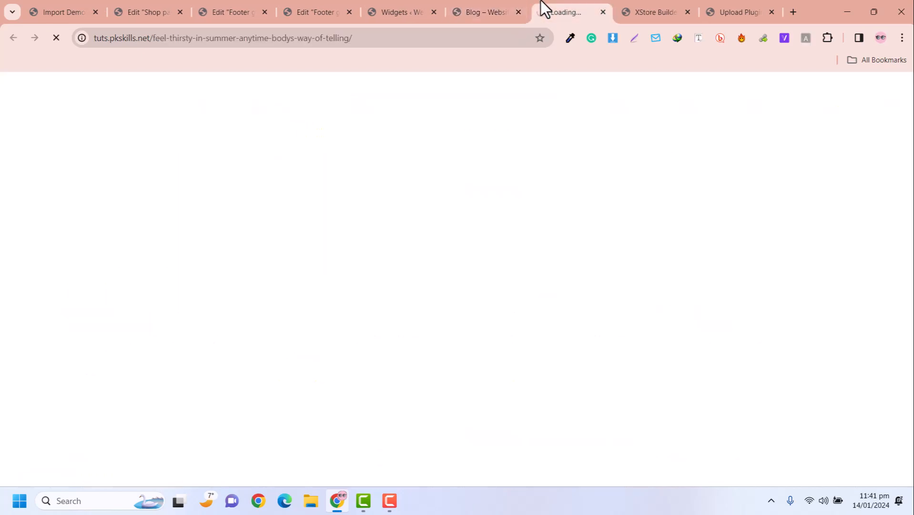
click(489, 9)
scroll(410, 164, up, 6)
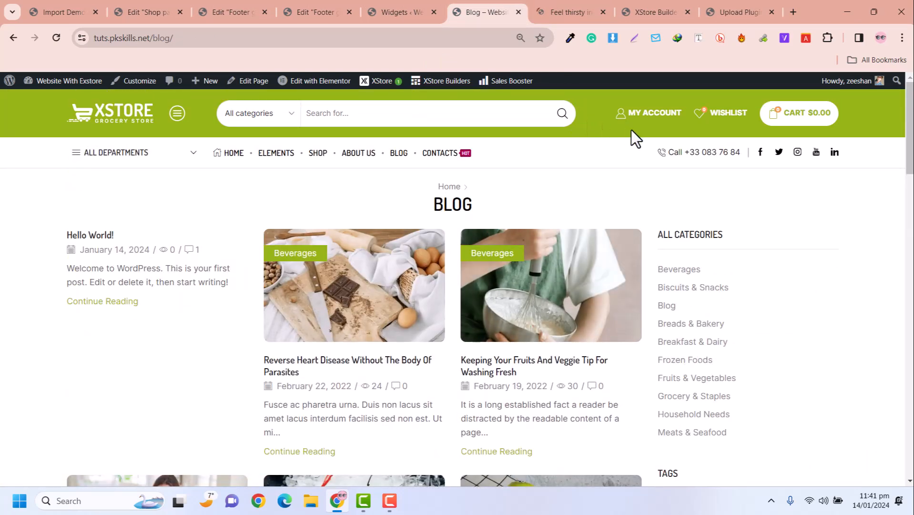
Open the XStore theme options for the Blog in the customizer and go to the Blog Layout settings.
mouse_move(412, 82)
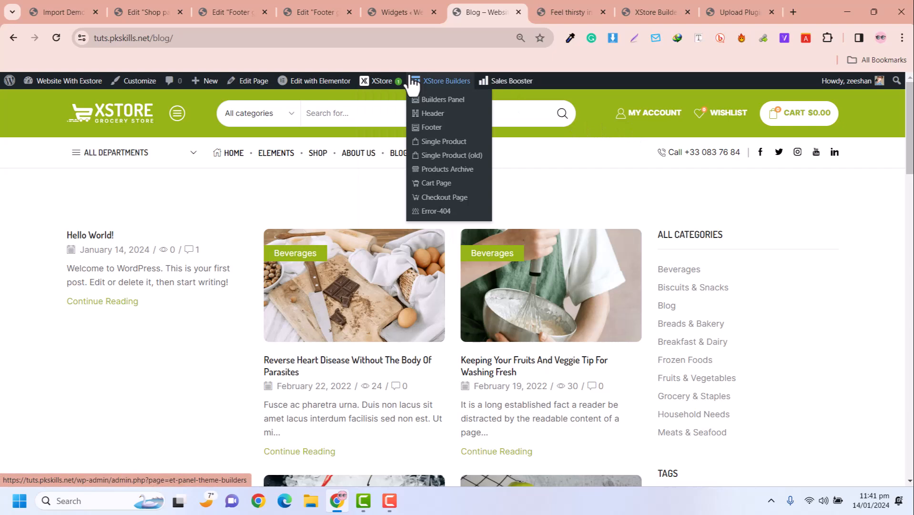
mouse_move(370, 84)
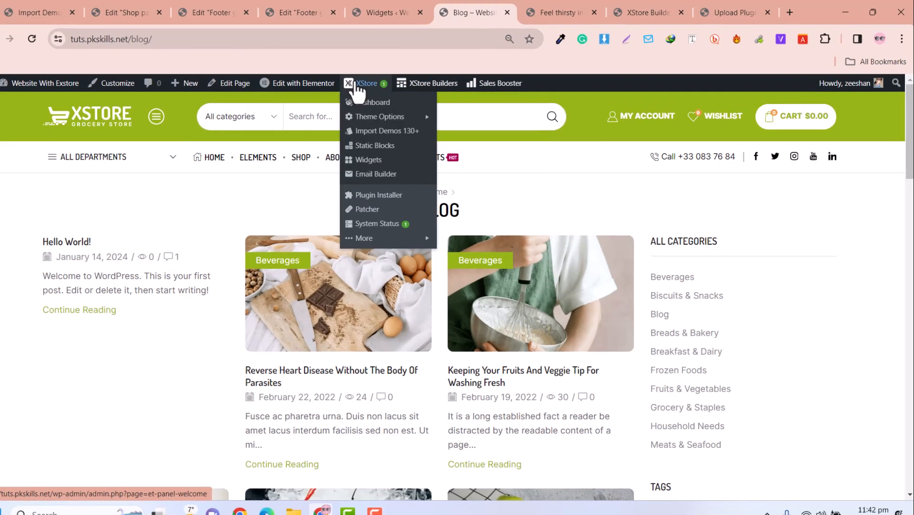
mouse_move(379, 119)
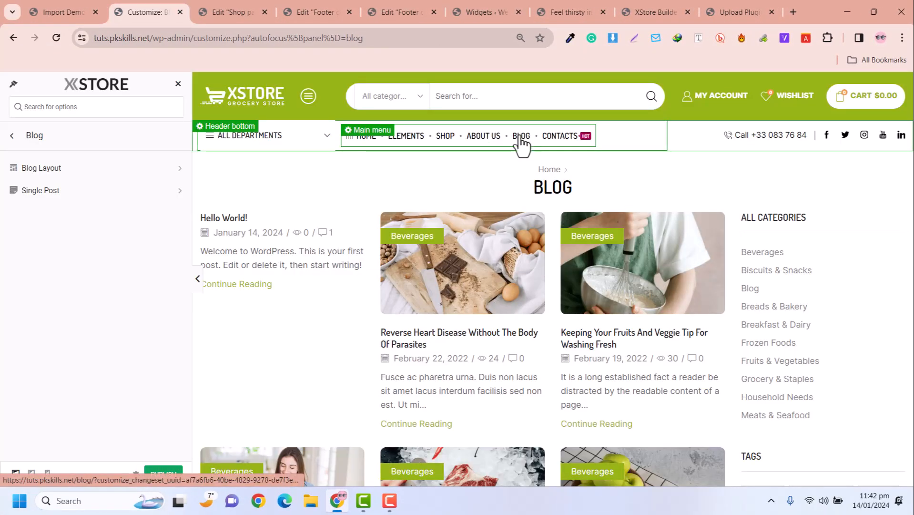
scroll(453, 248, down, 2)
scroll(453, 252, up, 2)
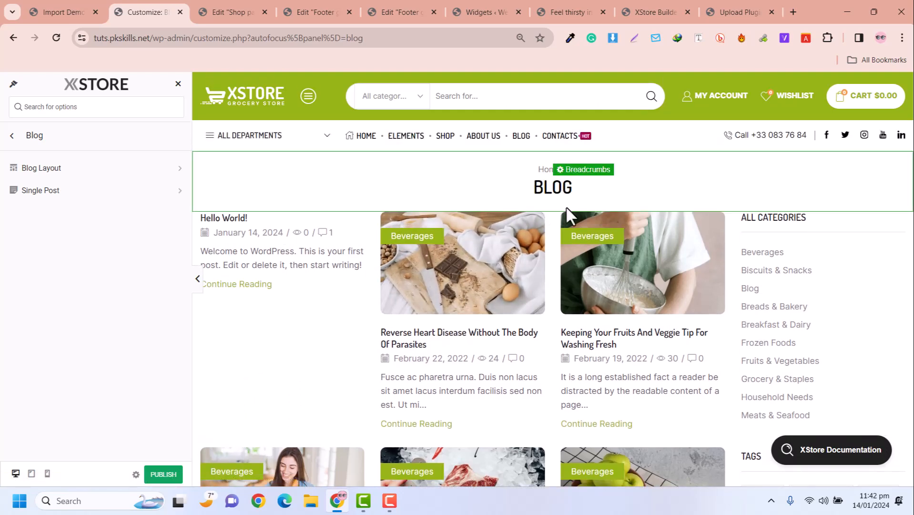
click(48, 179)
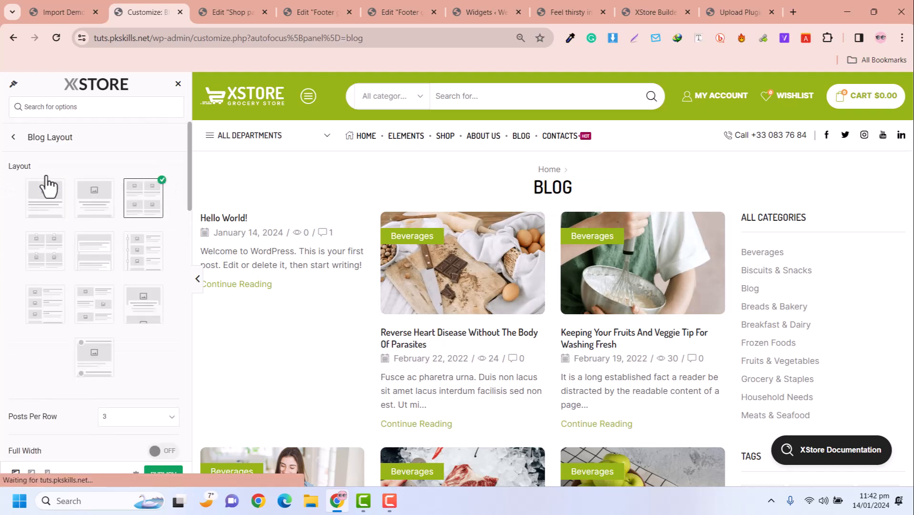
Try the blog layout that lists posts along a dated timeline, review it in the preview, and restore the grid layout.
click(153, 259)
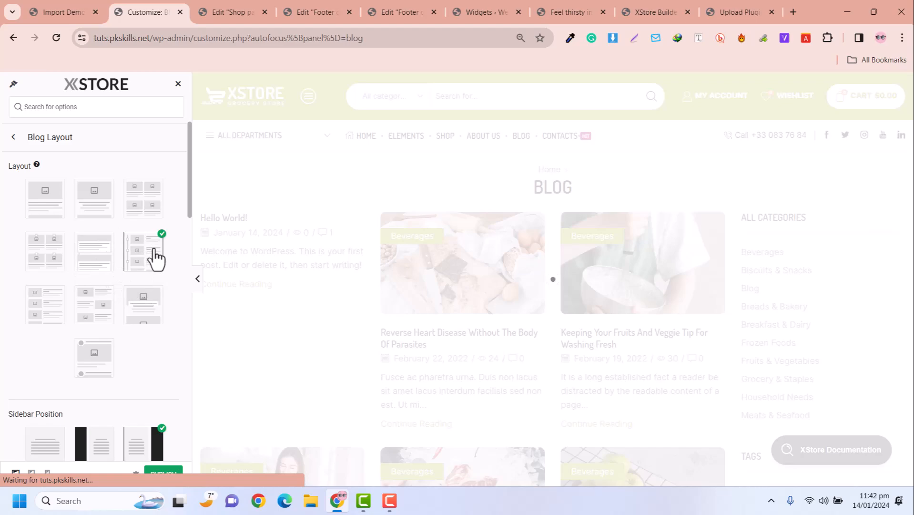
scroll(481, 267, down, 3)
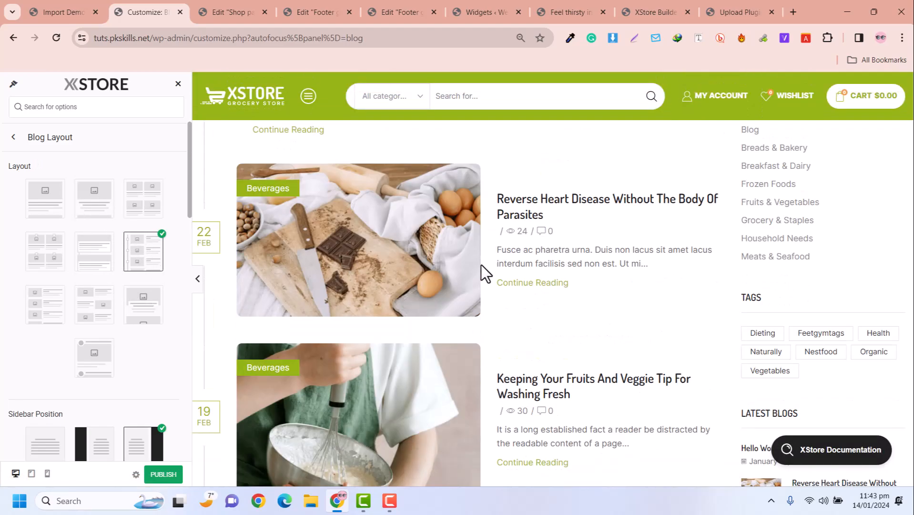
scroll(480, 265, down, 5)
scroll(216, 274, up, 3)
scroll(216, 258, down, 7)
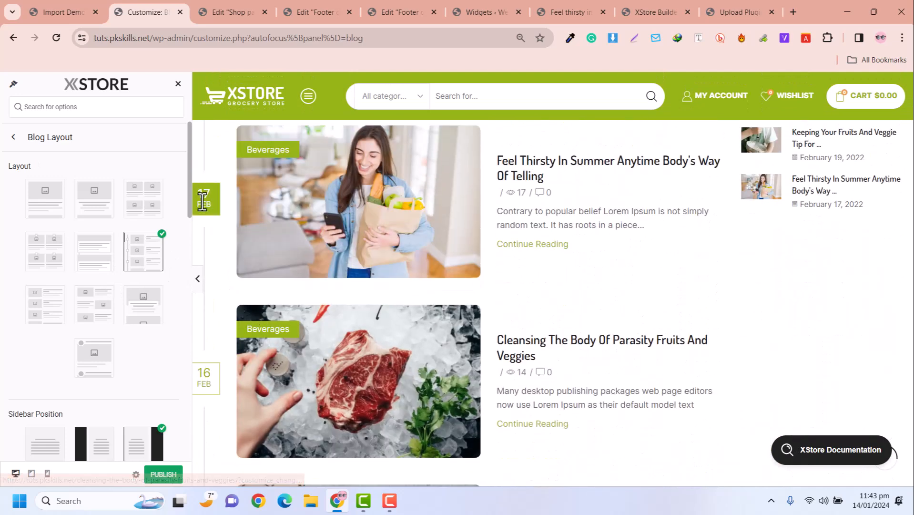
scroll(197, 353, down, 5)
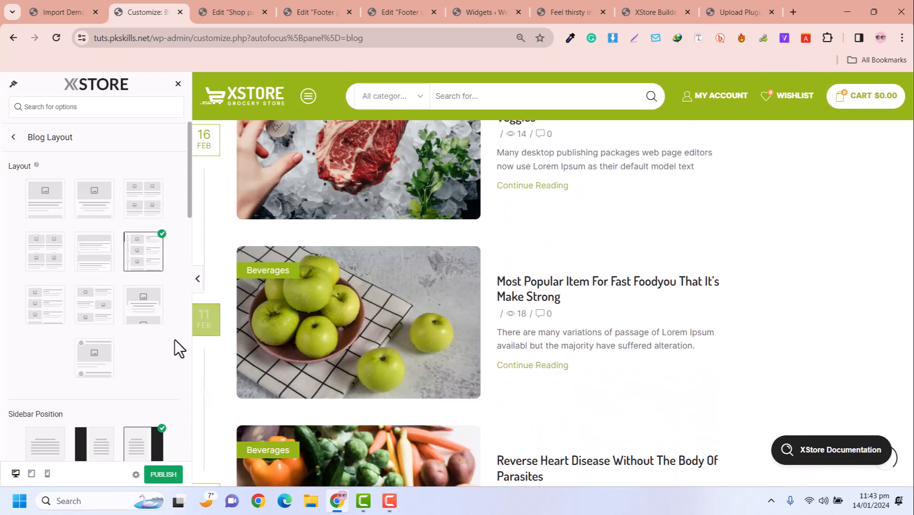
scroll(174, 339, down, 3)
scroll(159, 216, up, 3)
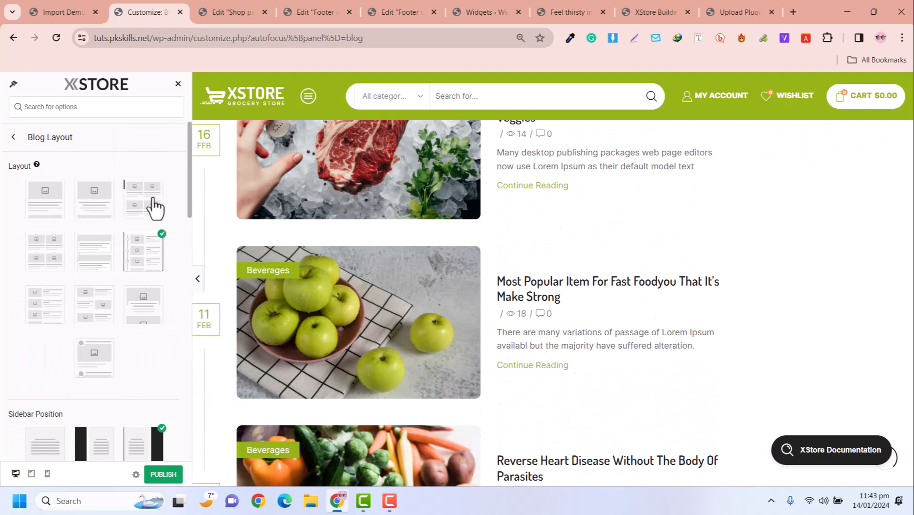
click(153, 200)
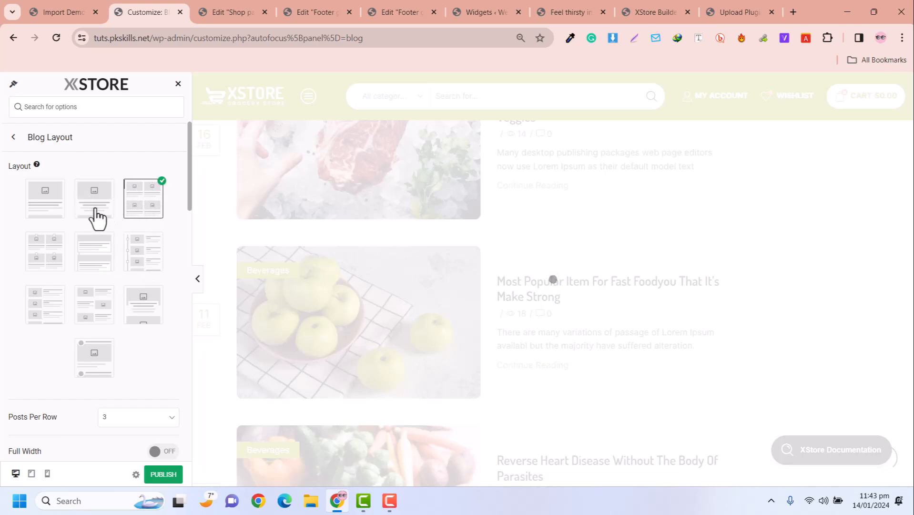
Set the blog grid to 2 posts per row and check the posts in the preview.
scroll(110, 276, down, 3)
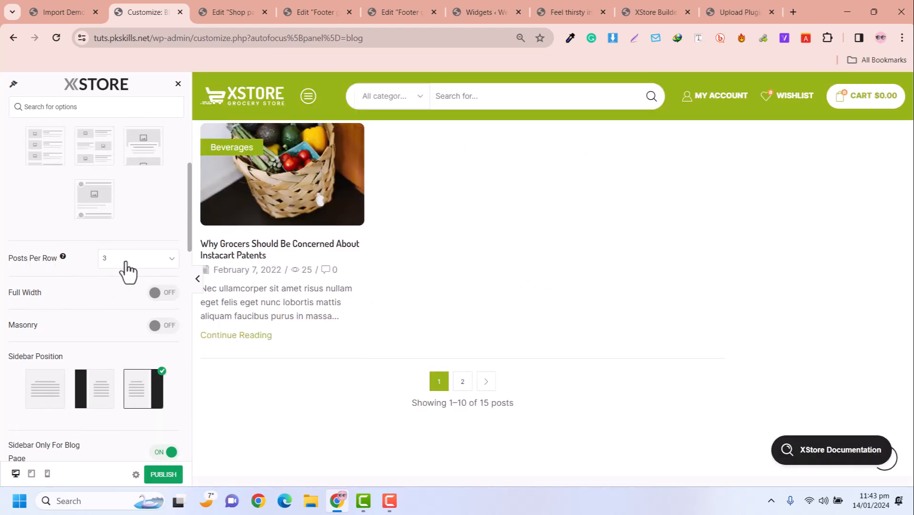
scroll(507, 261, up, 8)
scroll(506, 261, up, 1)
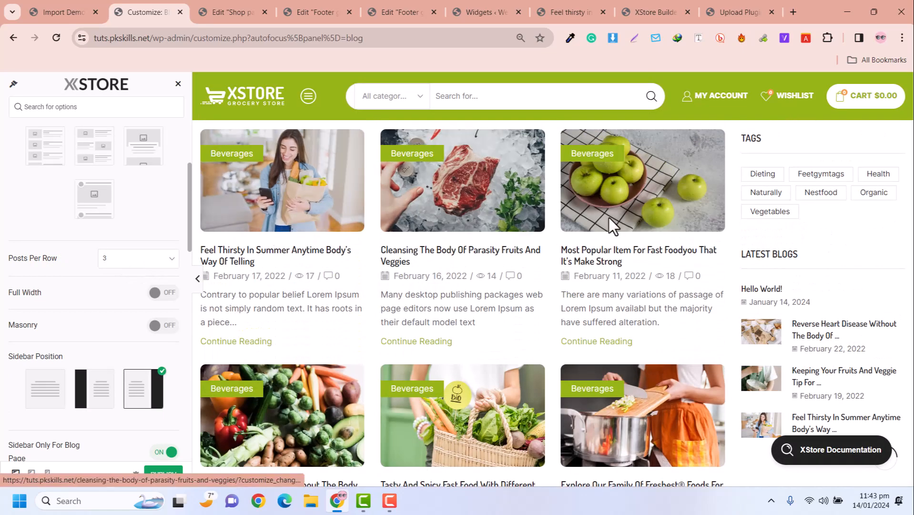
click(152, 259)
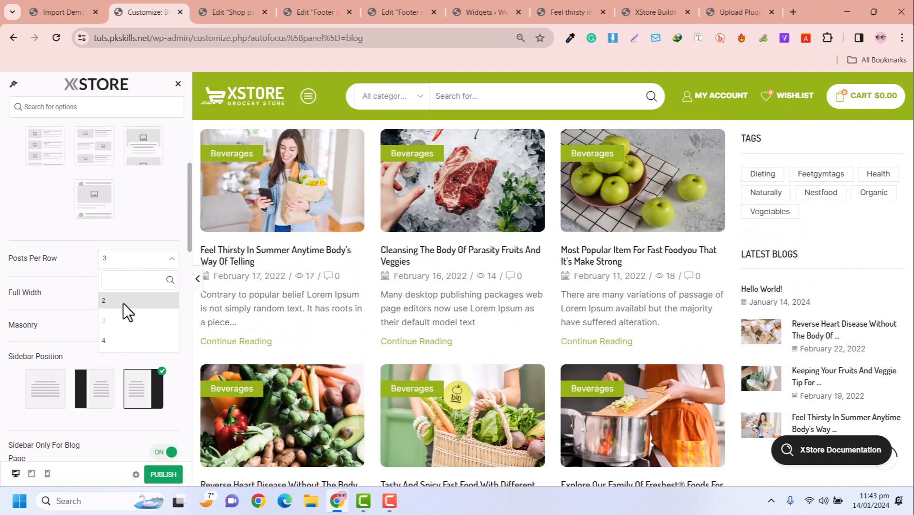
click(123, 303)
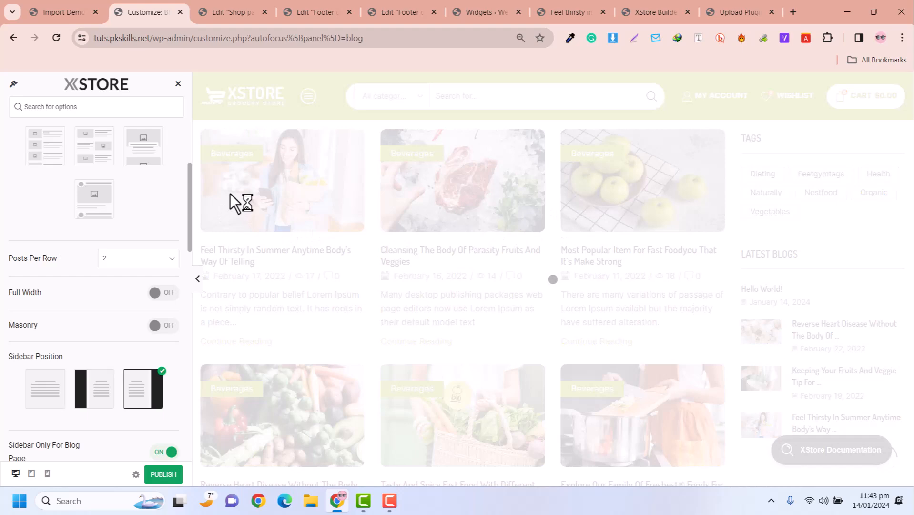
scroll(450, 341, down, 3)
scroll(451, 341, down, 10)
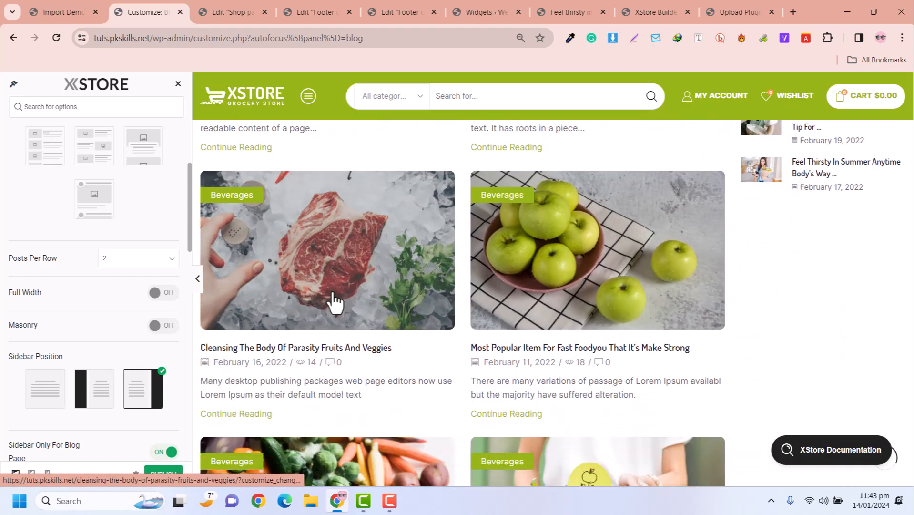
Place the blog page's sidebar to the left of the posts and check the sidebar and post grid in the preview.
scroll(539, 245, up, 3)
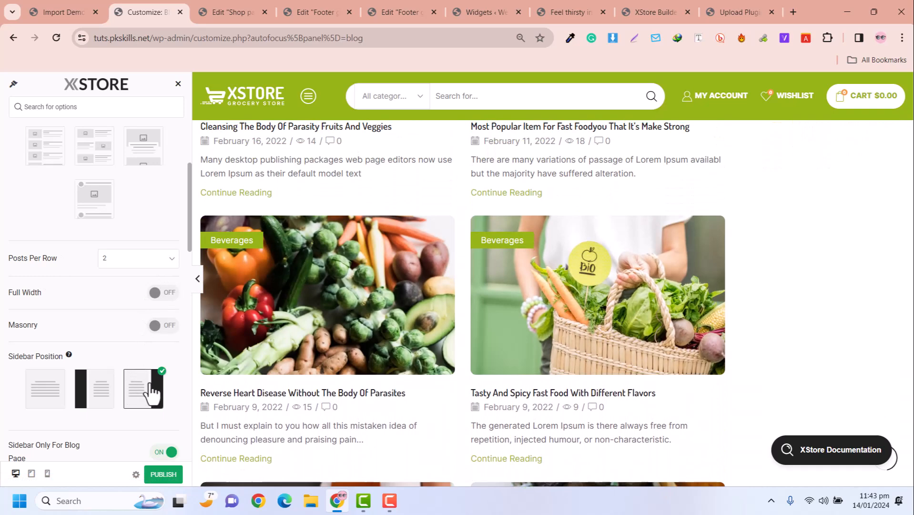
click(98, 390)
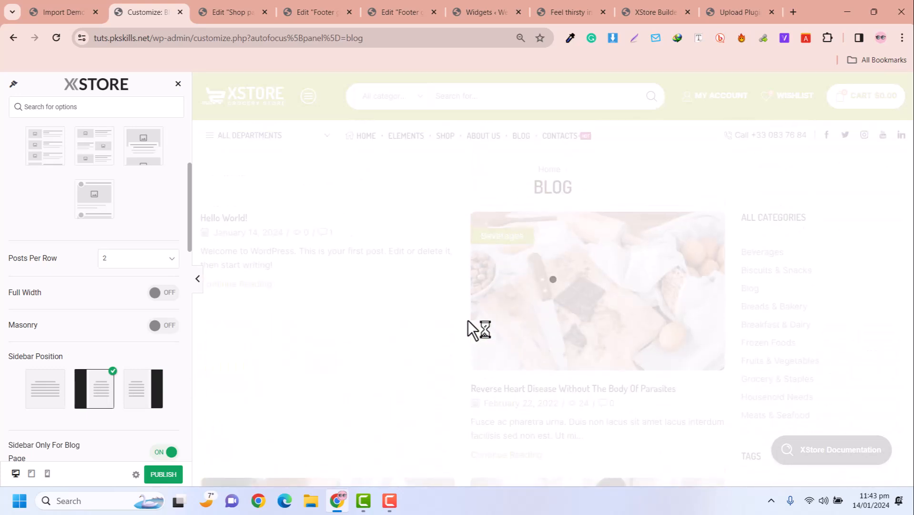
mouse_move(58, 400)
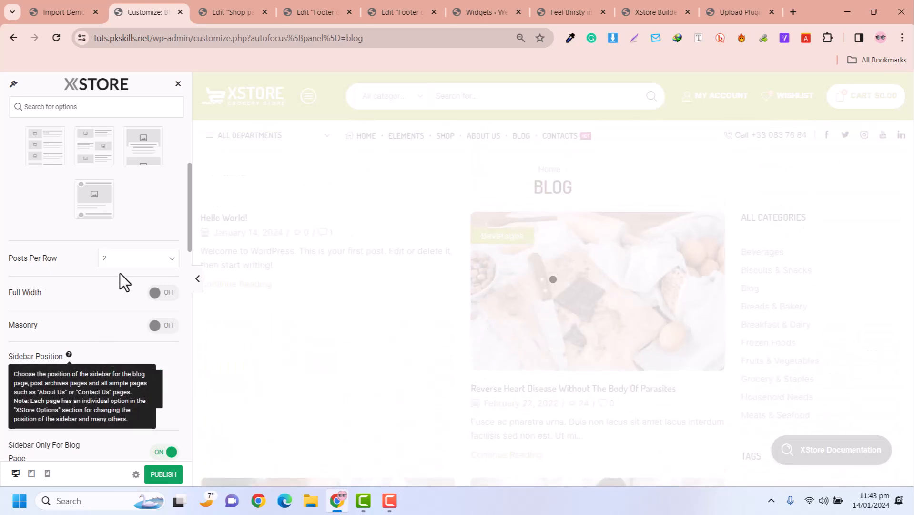
scroll(246, 292, down, 10)
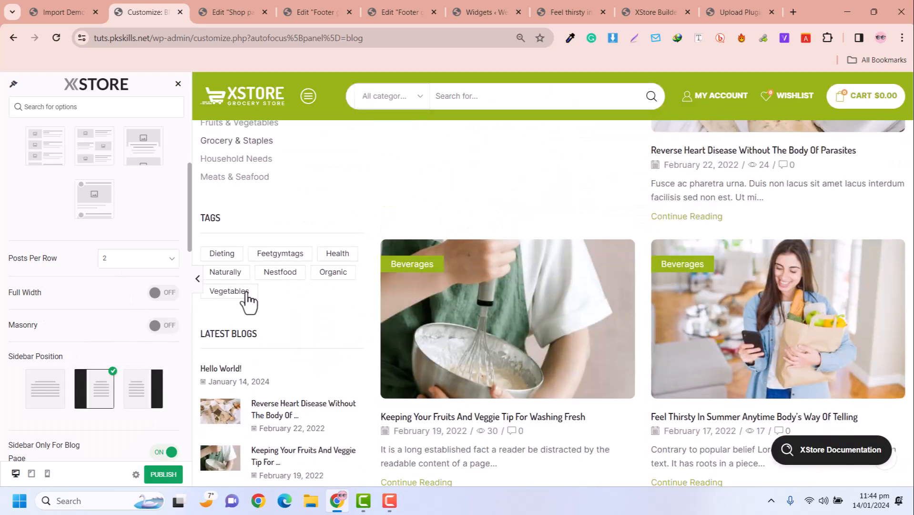
scroll(245, 292, up, 5)
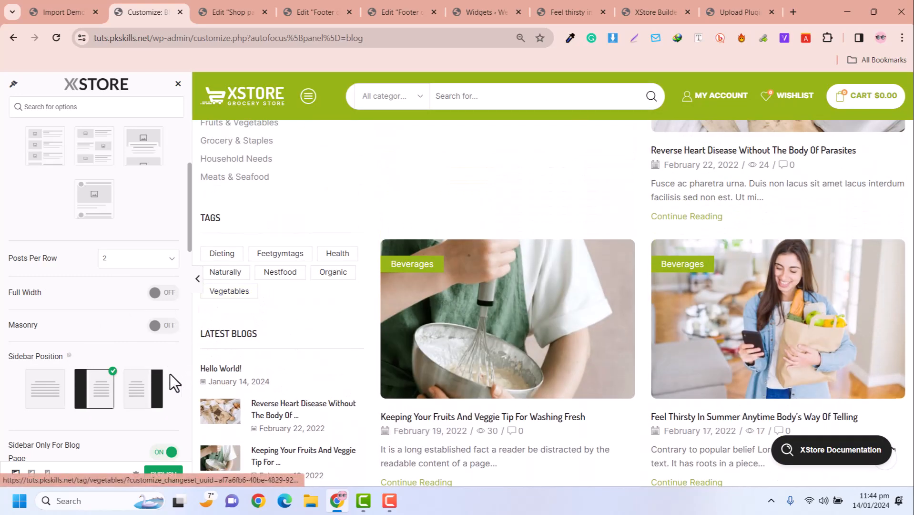
scroll(86, 324, down, 3)
scroll(345, 310, up, 5)
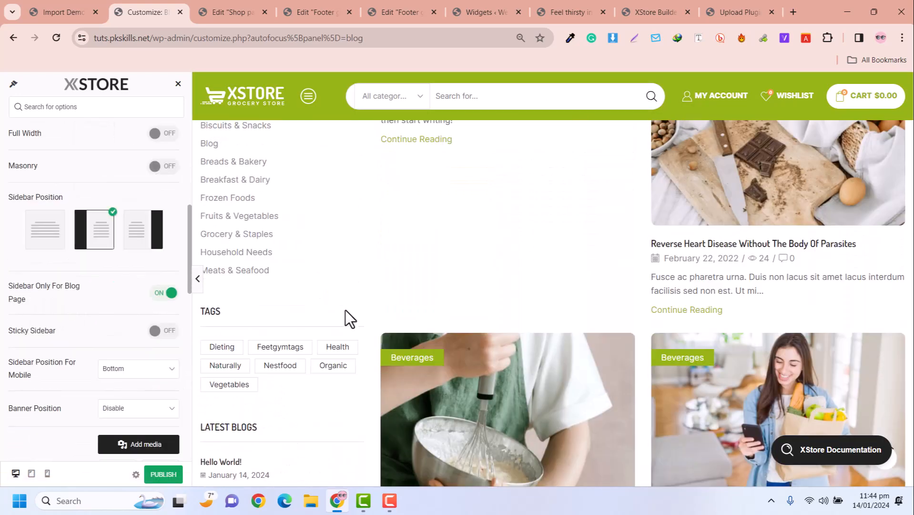
scroll(346, 309, down, 8)
scroll(347, 309, down, 3)
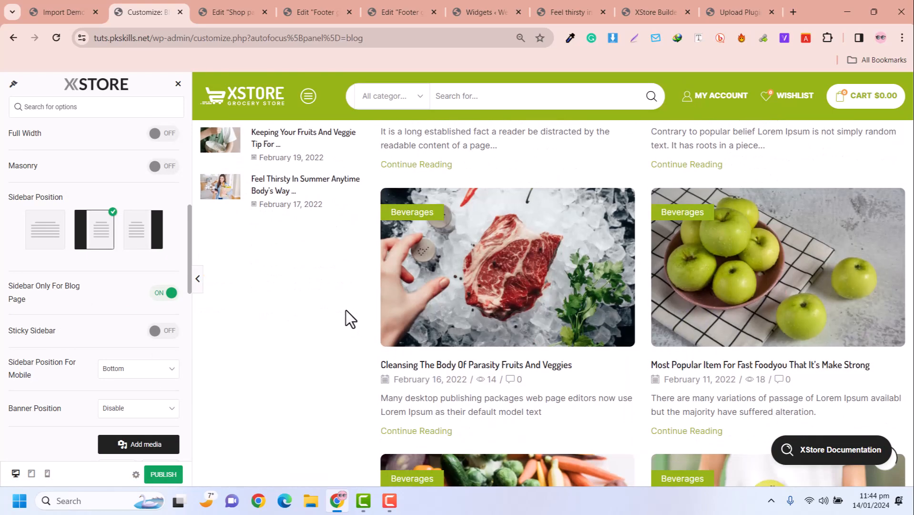
Set the blog's pagination type to More Button.
scroll(125, 390, down, 2)
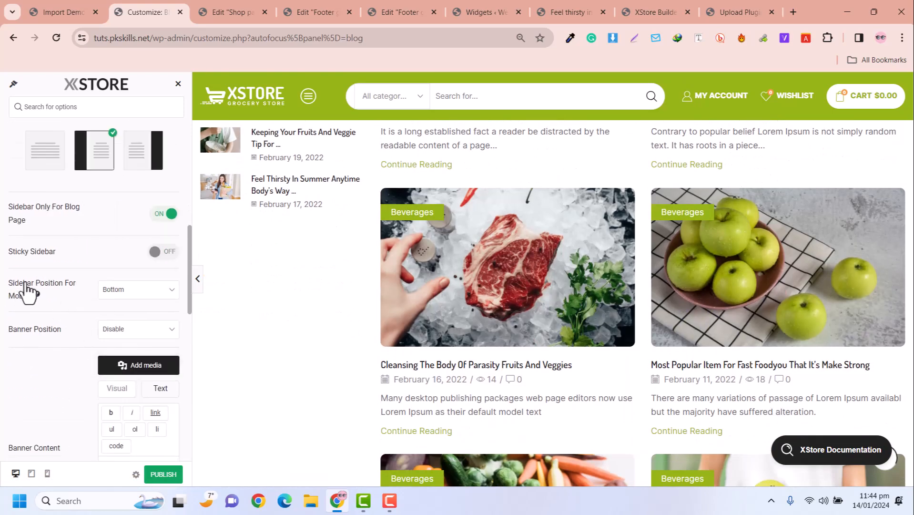
scroll(135, 338, down, 2)
scroll(126, 248, down, 2)
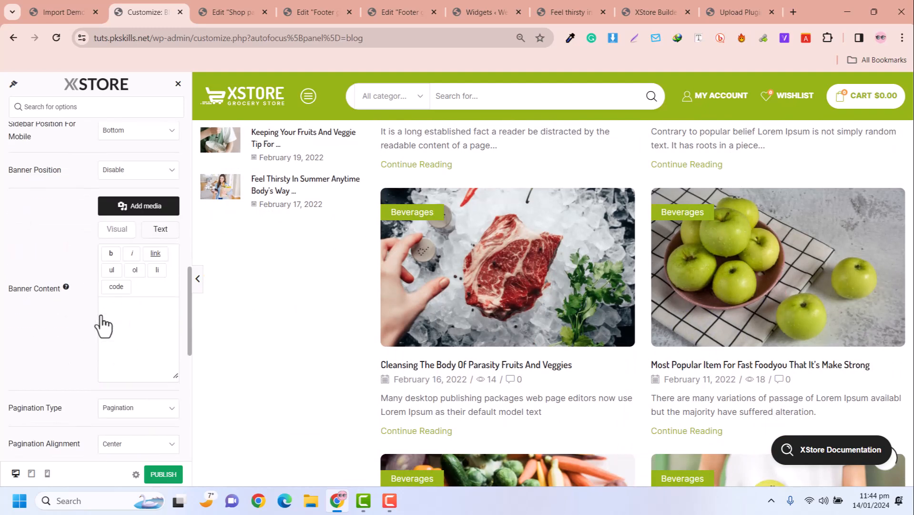
scroll(67, 333, down, 2)
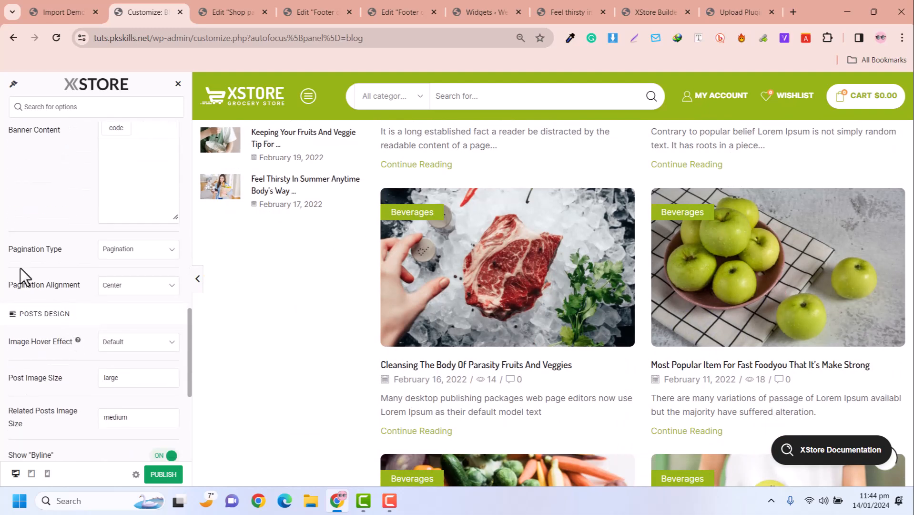
scroll(656, 371, down, 15)
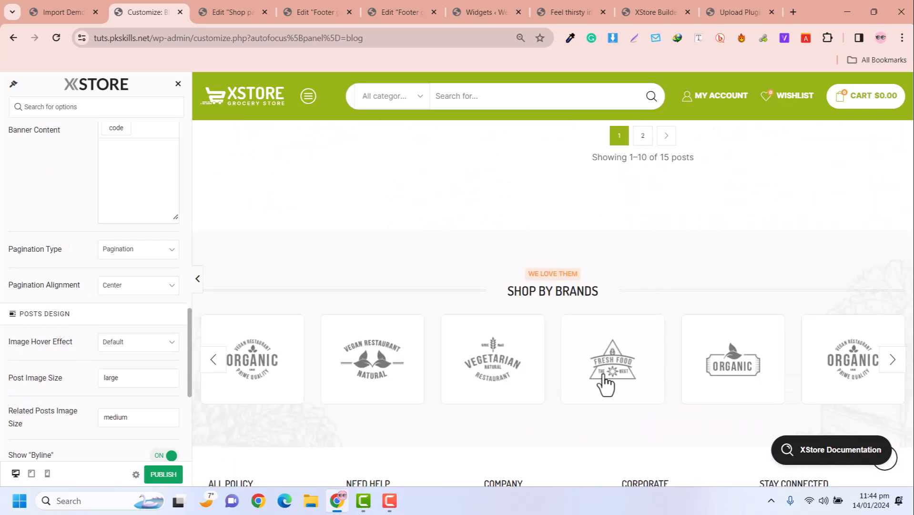
click(128, 254)
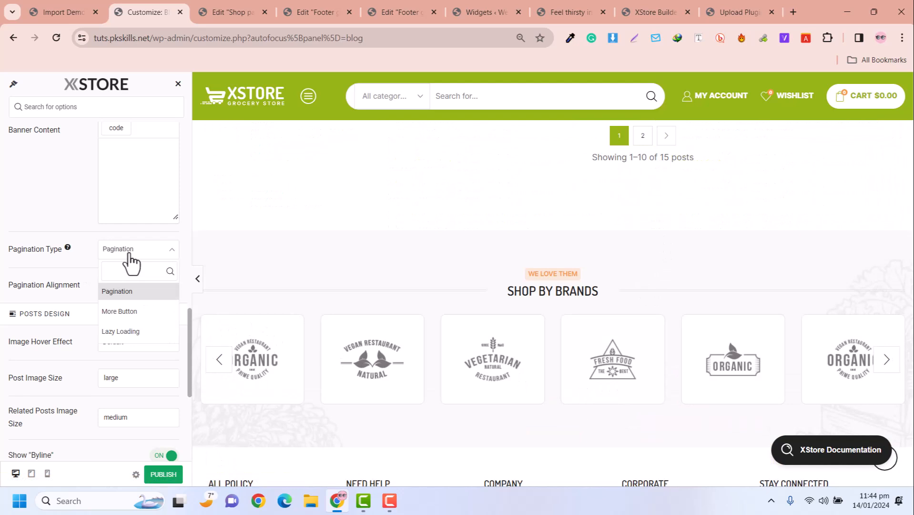
click(119, 311)
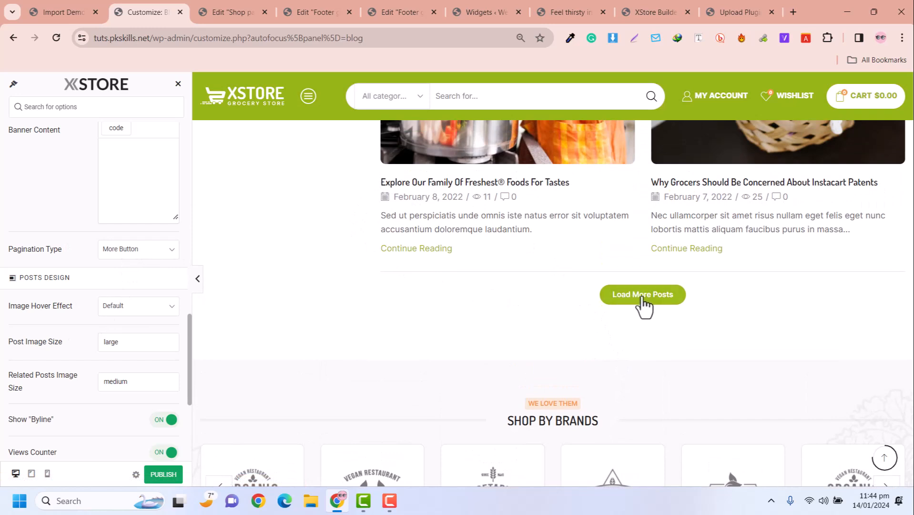
Load more posts at the end of the preview's blog list and review the posts on page 2.
click(648, 305)
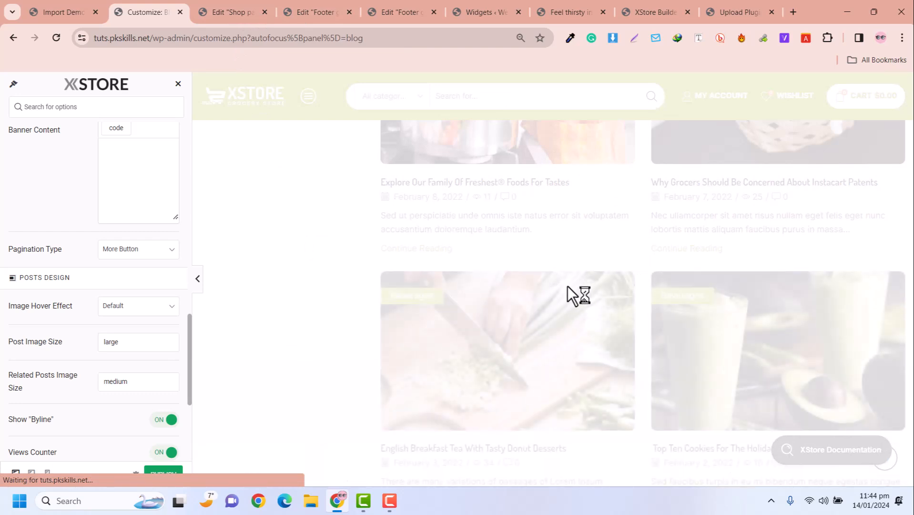
scroll(567, 293, down, 3)
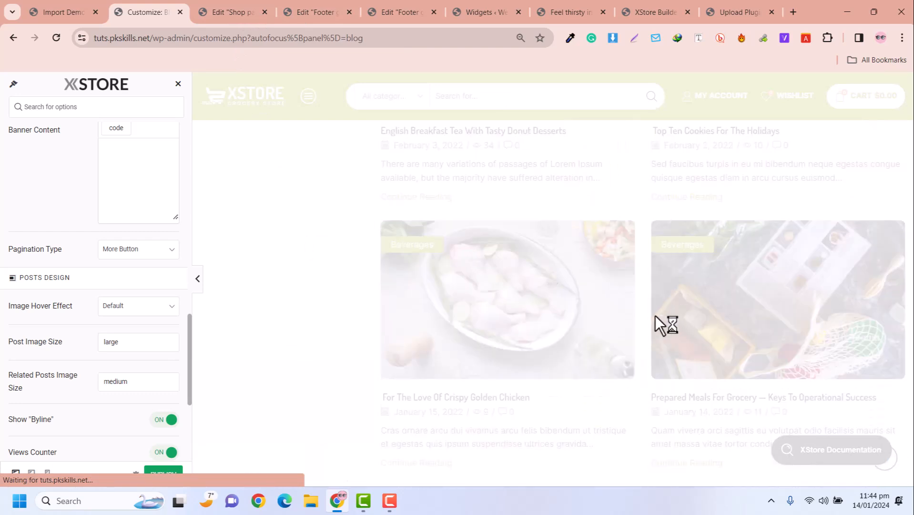
scroll(32, 322, up, 6)
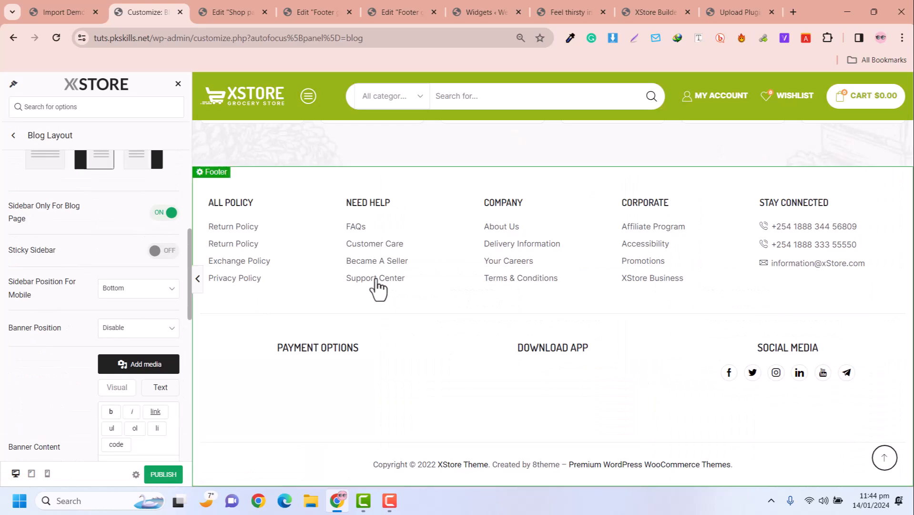
scroll(388, 257, up, 15)
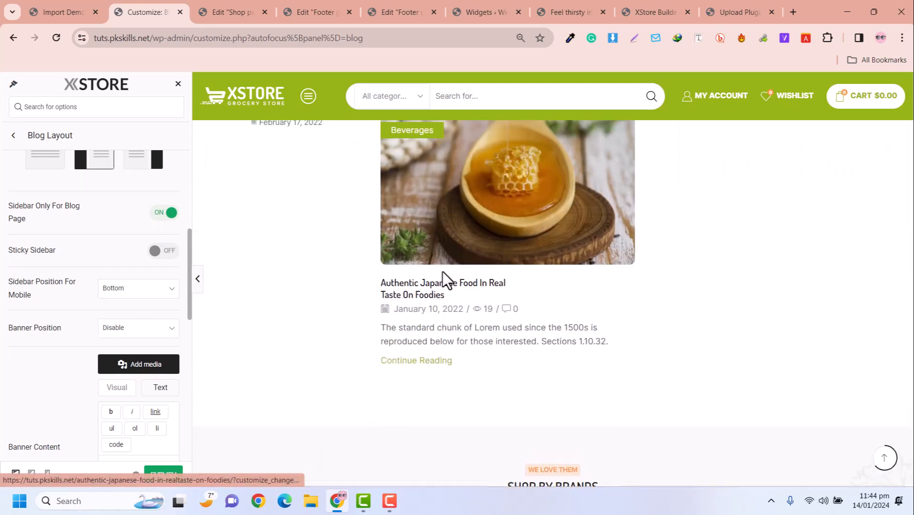
scroll(443, 253, up, 8)
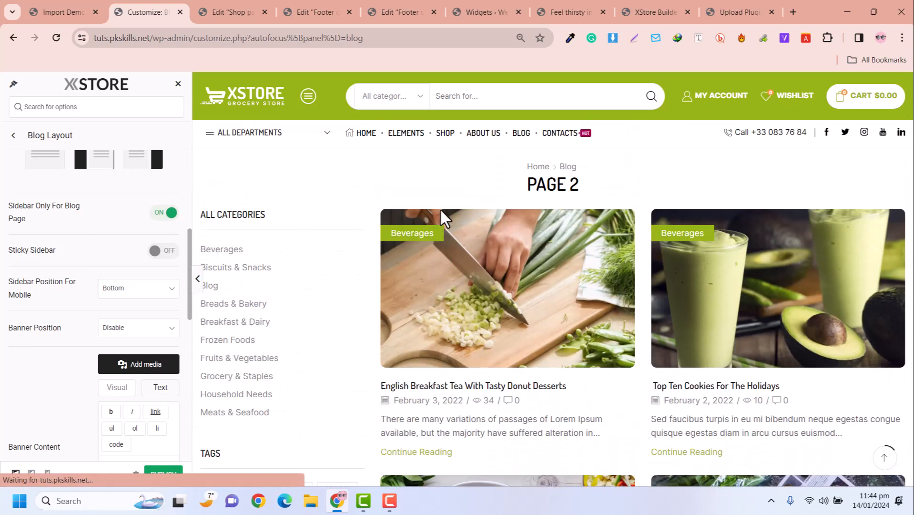
Open the "English Breakfast Tea With Tasty Donut Desserts" post in the preview and go to the Blog's Single Post settings.
click(443, 389)
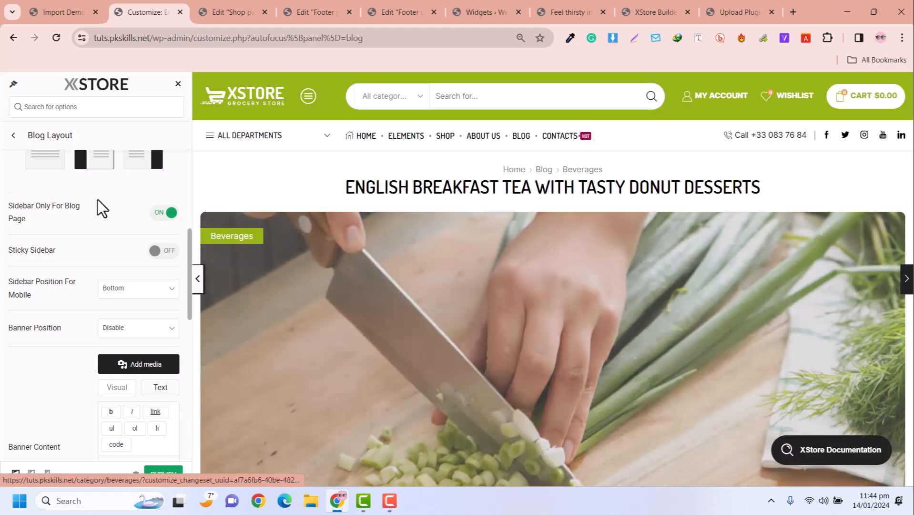
scroll(19, 172, up, 5)
click(13, 136)
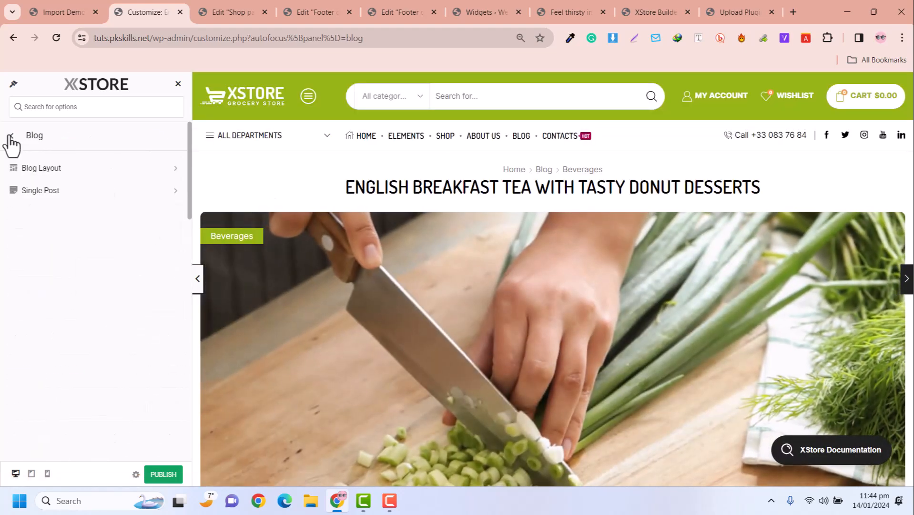
click(33, 191)
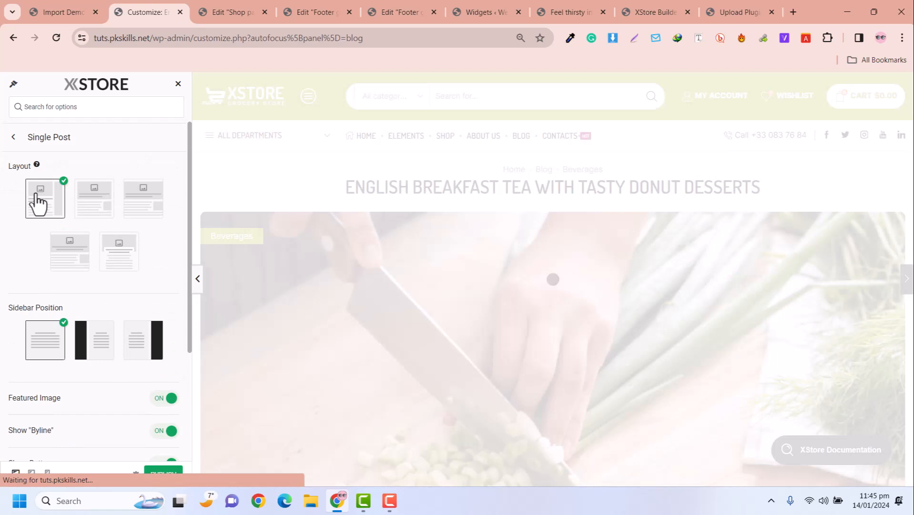
Place the single post sidebar to the right of the content and check it on the "Authentic Japanese Food In Real Taste On Foodies" post.
scroll(454, 223, down, 1)
scroll(454, 224, down, 4)
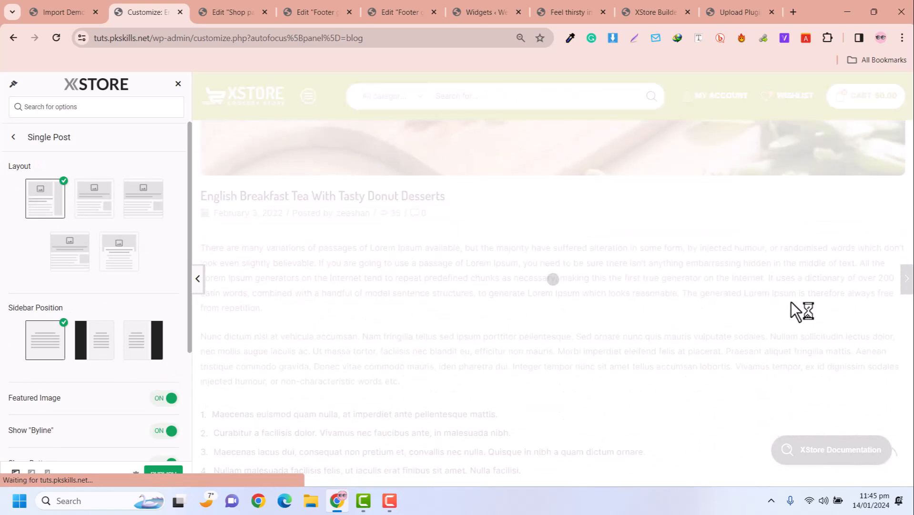
scroll(800, 306, down, 3)
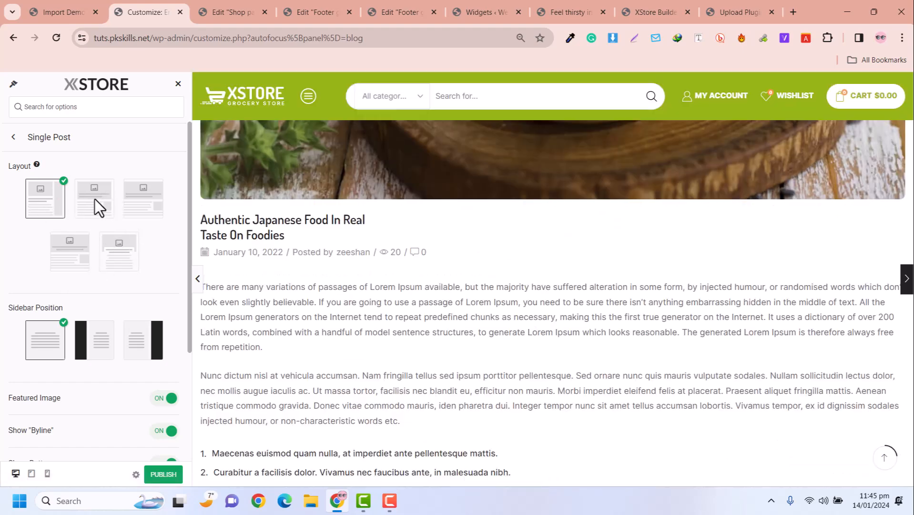
scroll(565, 247, down, 6)
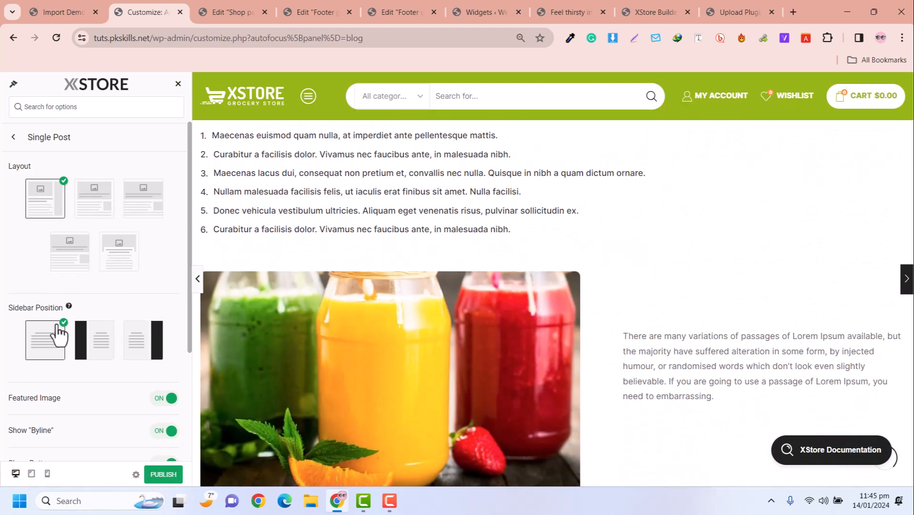
click(140, 347)
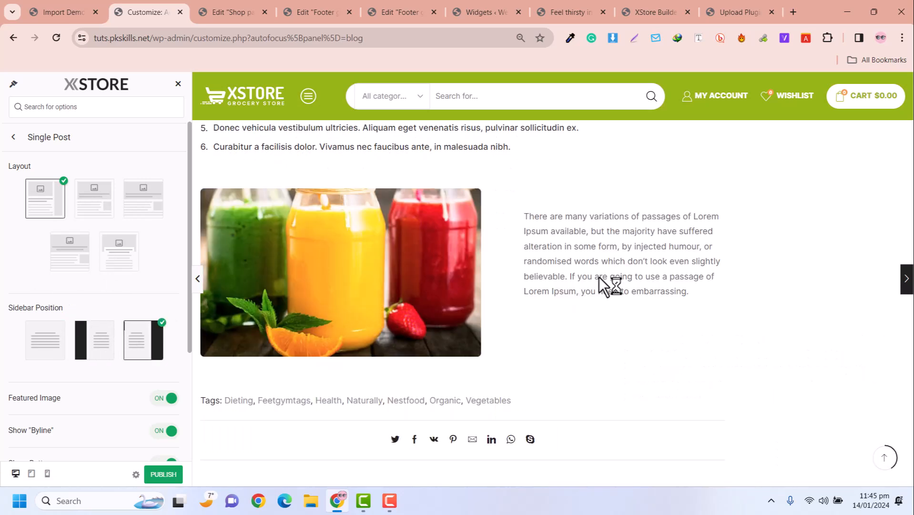
scroll(771, 241, up, 8)
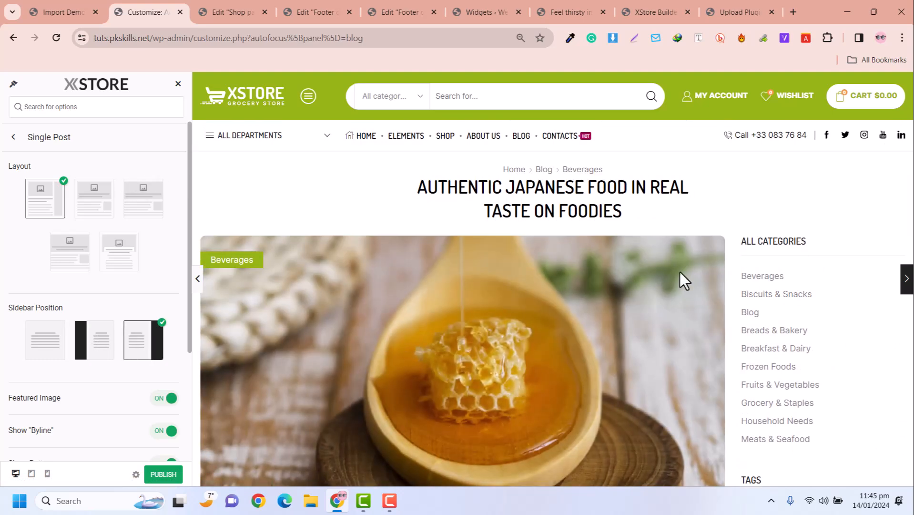
scroll(685, 275, down, 2)
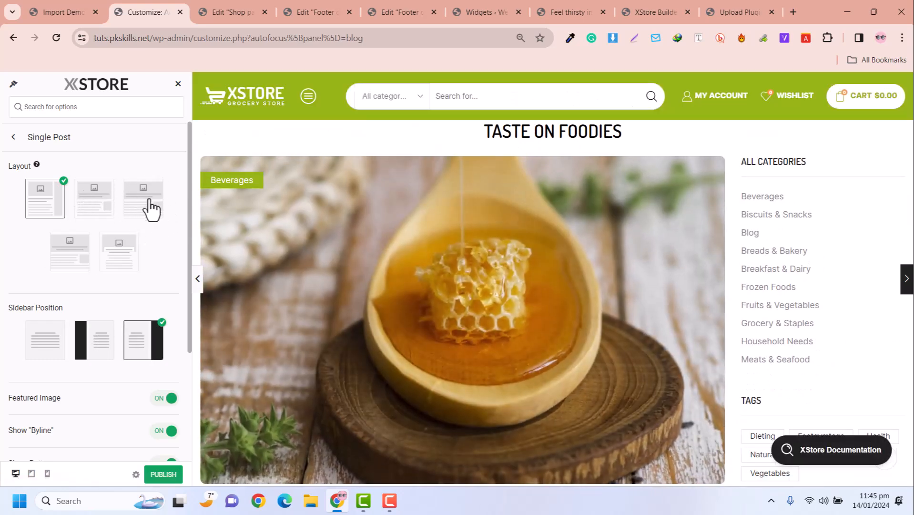
Apply the second single post layout, with the featured image spanning content and sidebar, and review the post in the preview.
click(91, 208)
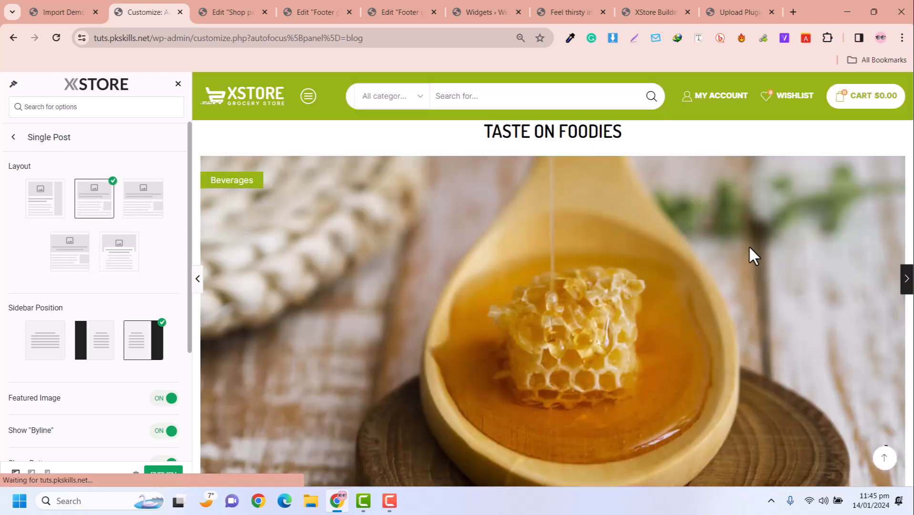
scroll(749, 254, down, 10)
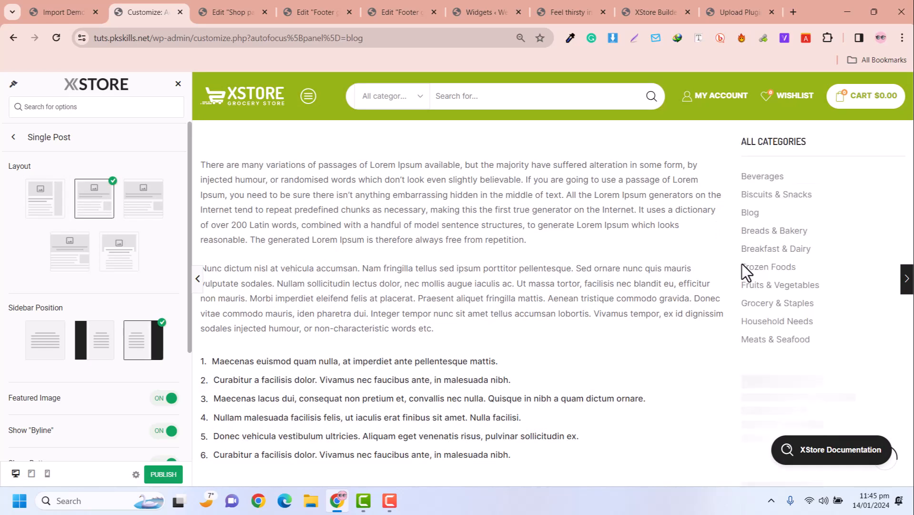
scroll(751, 248, down, 2)
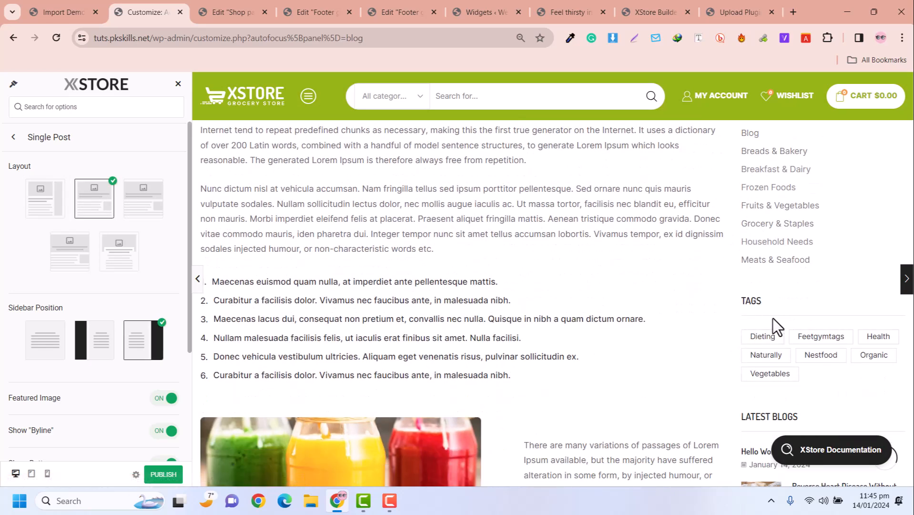
scroll(804, 283, down, 7)
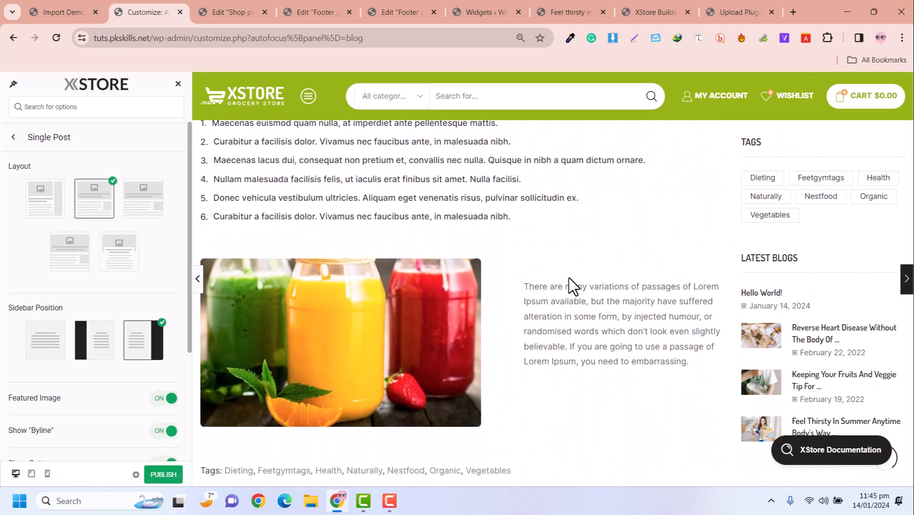
scroll(724, 284, up, 14)
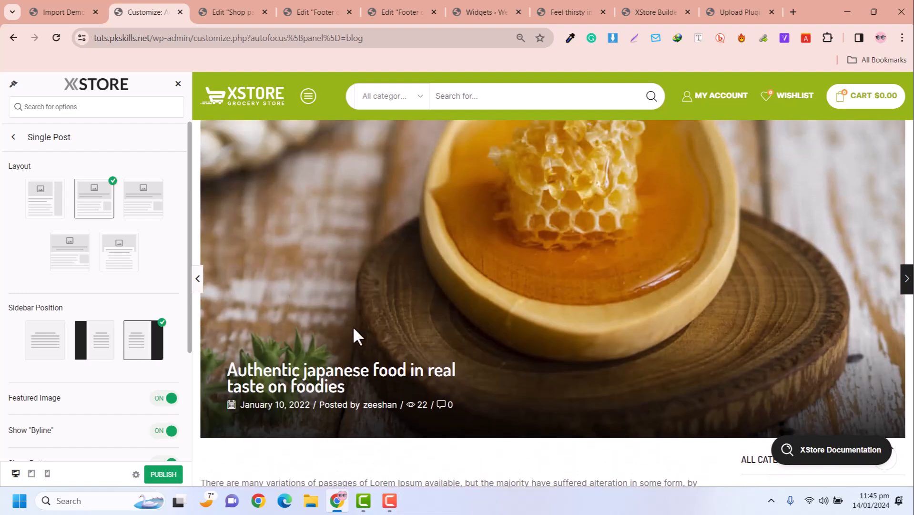
Try hiding the featured image on single posts, check the preview, and switch the image on again.
scroll(100, 251, down, 3)
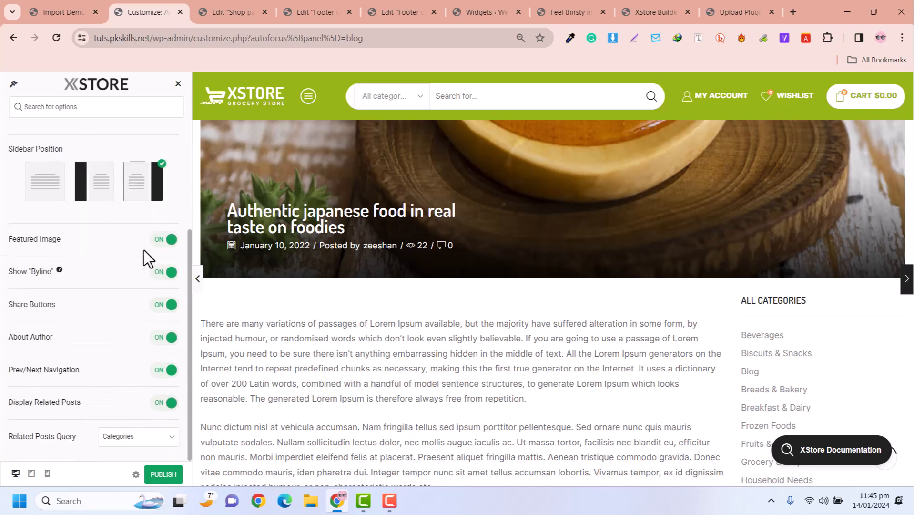
click(161, 240)
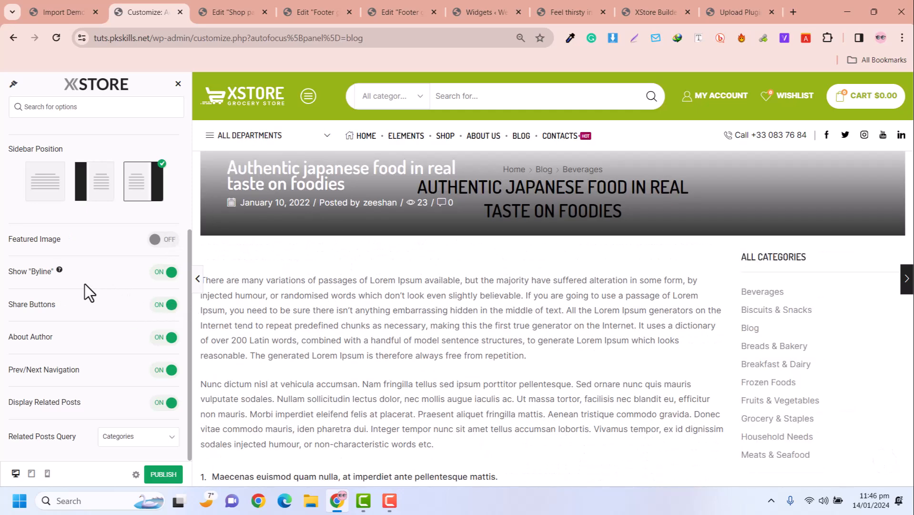
click(164, 243)
scroll(134, 323, up, 3)
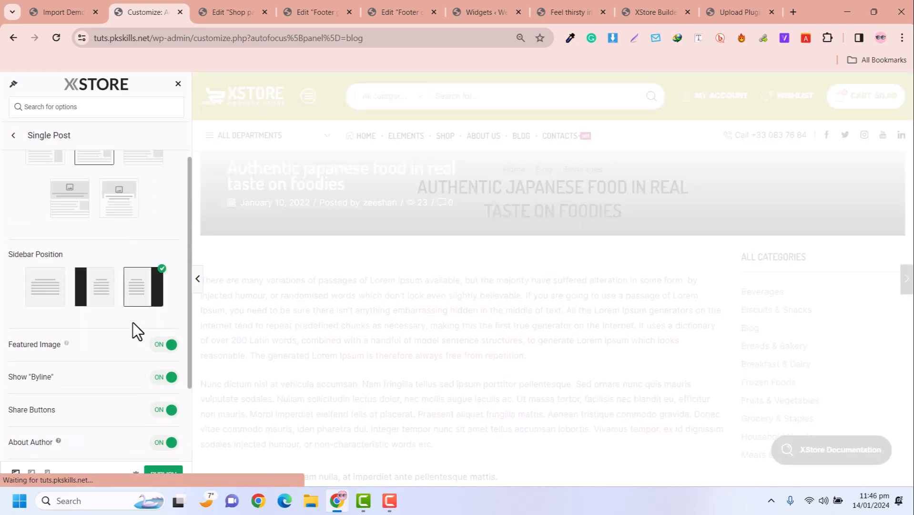
Review the remaining single post options and the post preview, and leave the customizer without publishing the changes.
scroll(135, 333, down, 3)
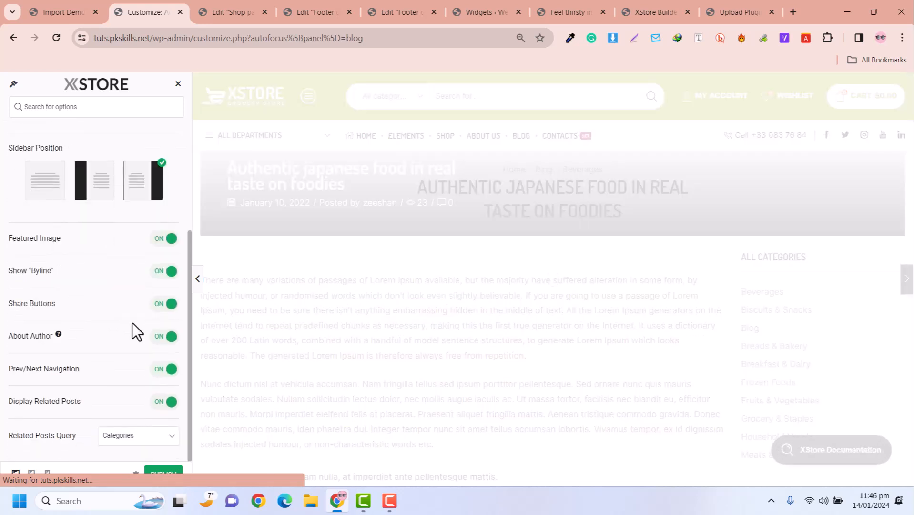
scroll(133, 323, up, 3)
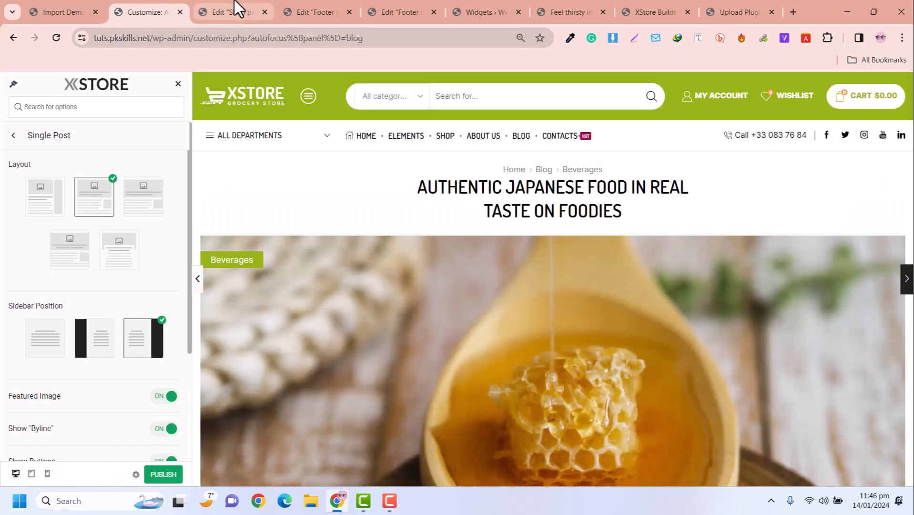
scroll(685, 255, down, 10)
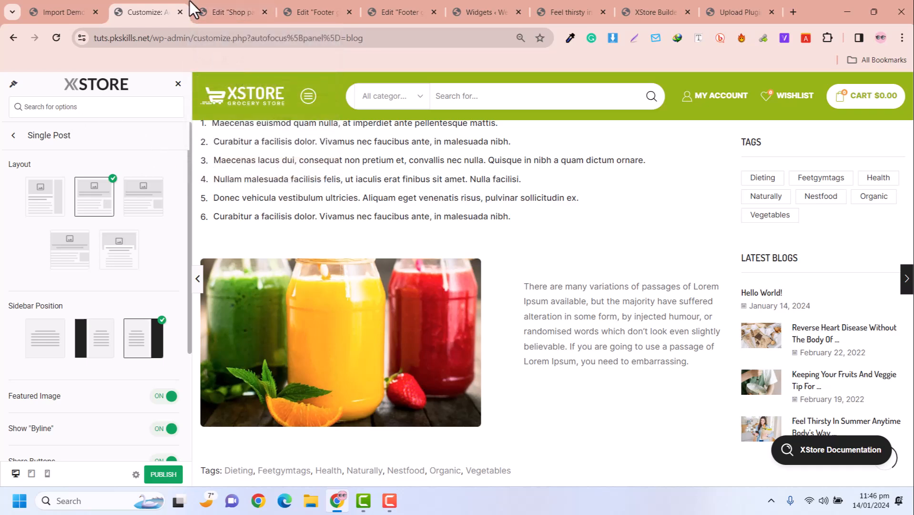
click(178, 84)
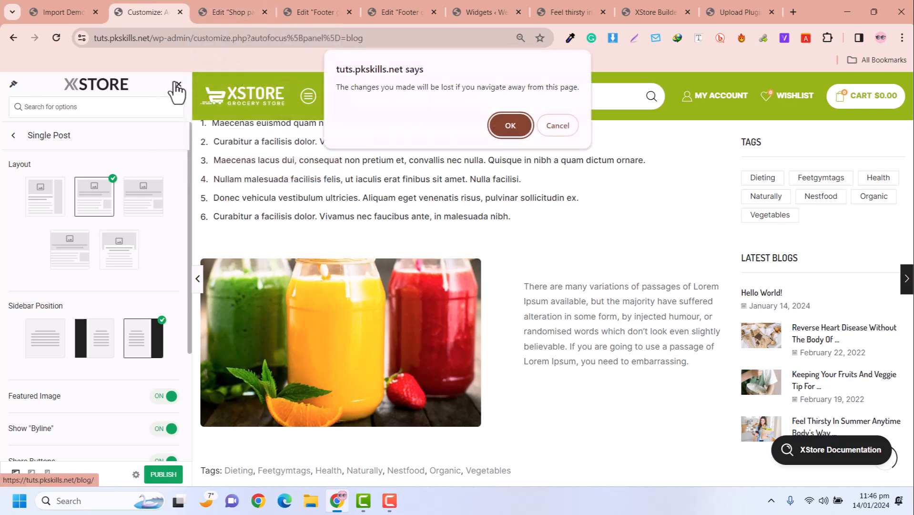
click(514, 125)
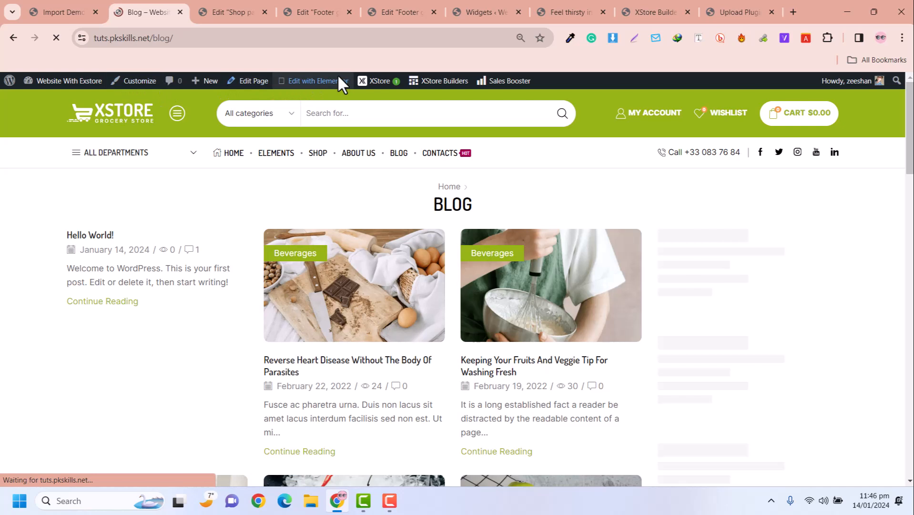
Open the XStore theme dashboard and go to the White Label Branding entry under its maintenance and help section.
mouse_move(325, 80)
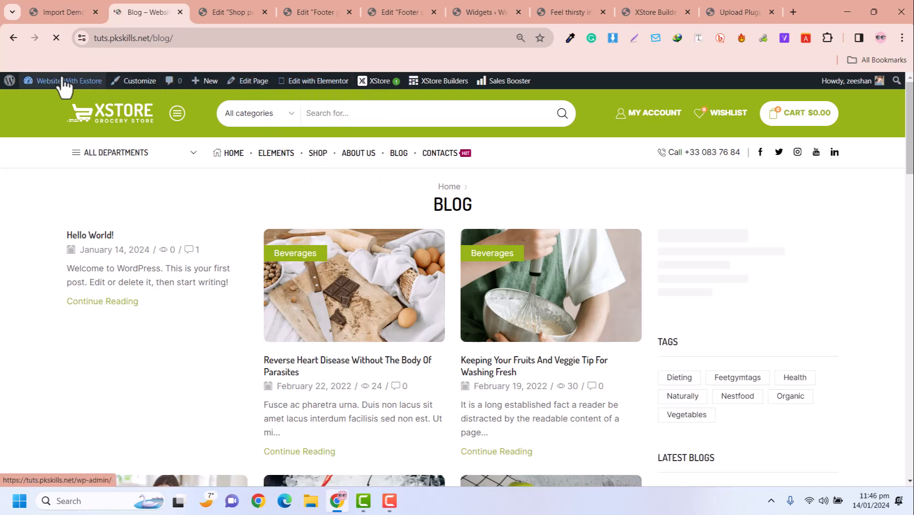
mouse_move(62, 82)
mouse_move(372, 82)
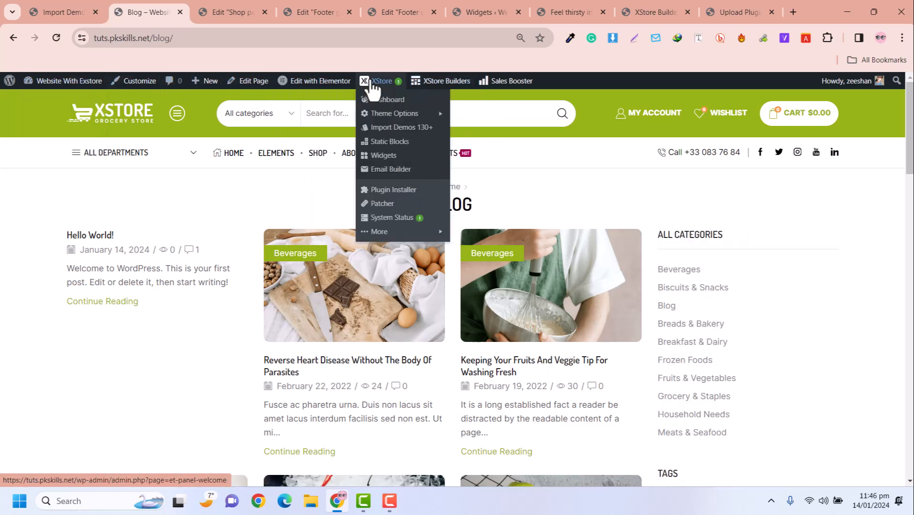
click(380, 98)
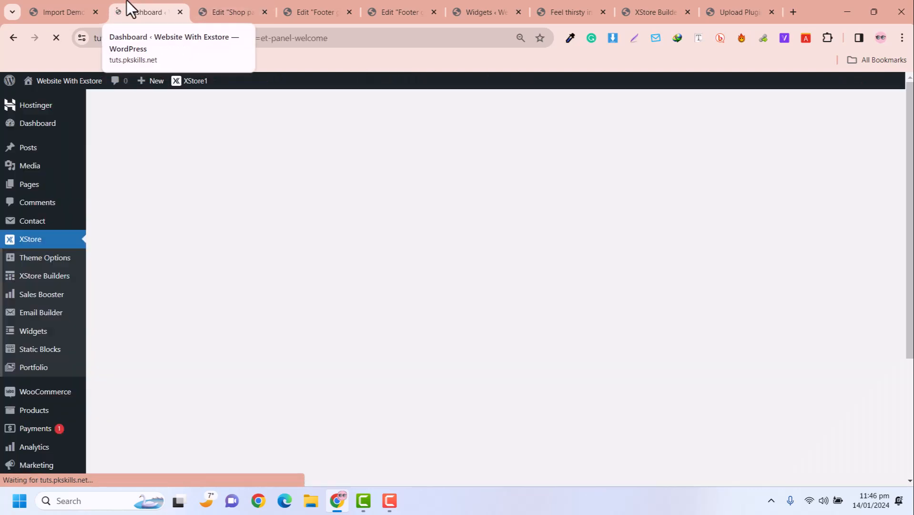
scroll(287, 257, down, 2)
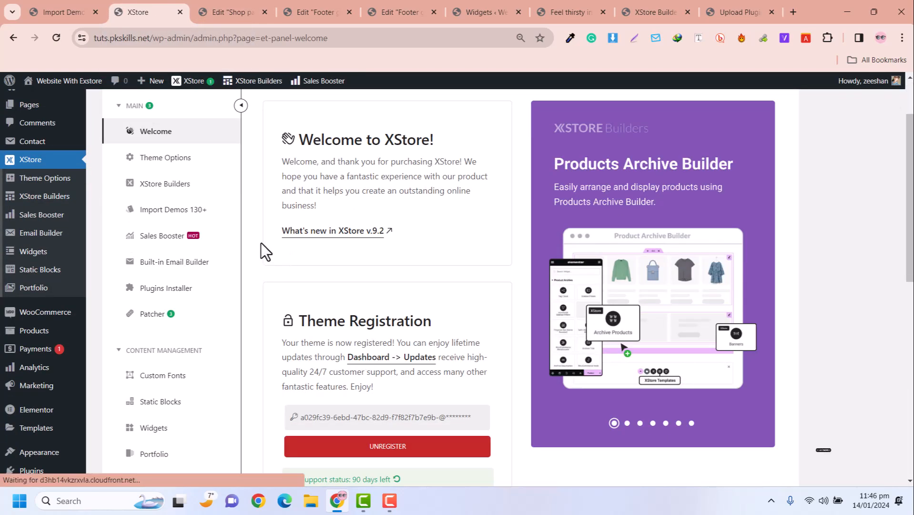
scroll(260, 237, down, 5)
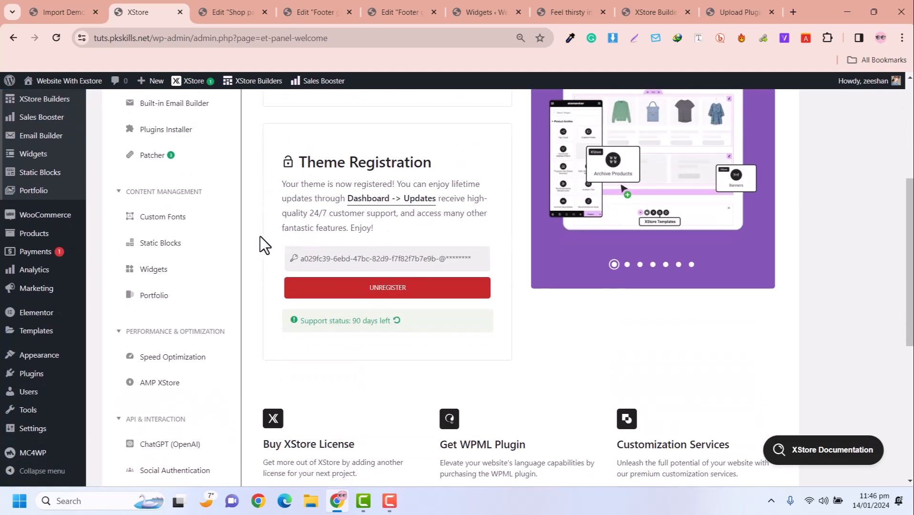
scroll(260, 235, down, 3)
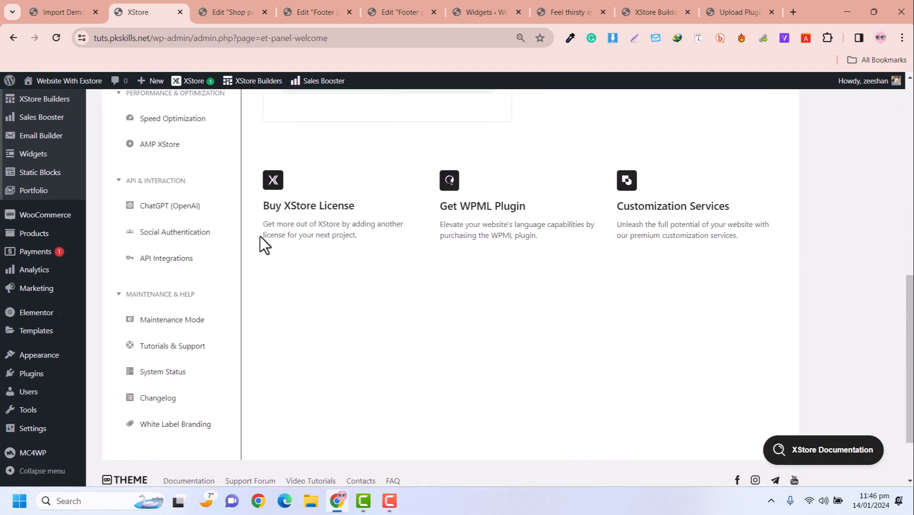
click(183, 432)
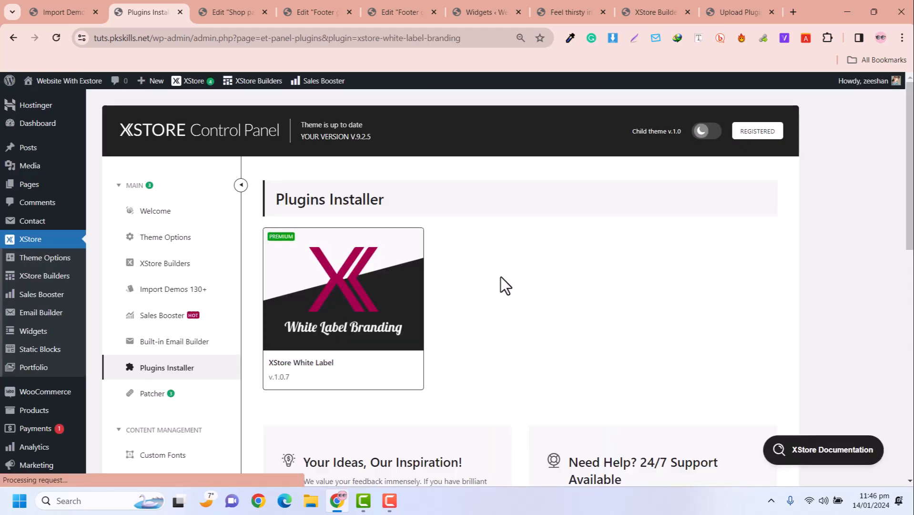
Install the XStore White Label plugin and go to the White Label Branding settings.
mouse_move(318, 376)
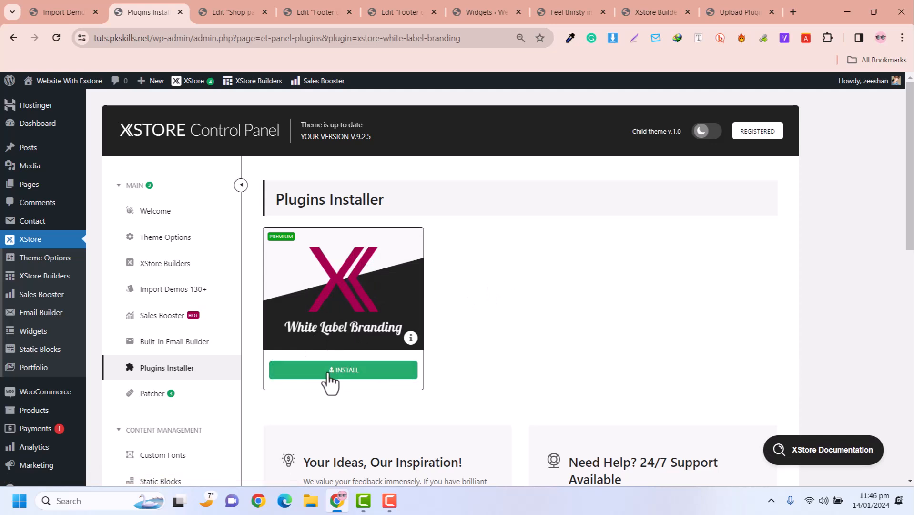
click(330, 377)
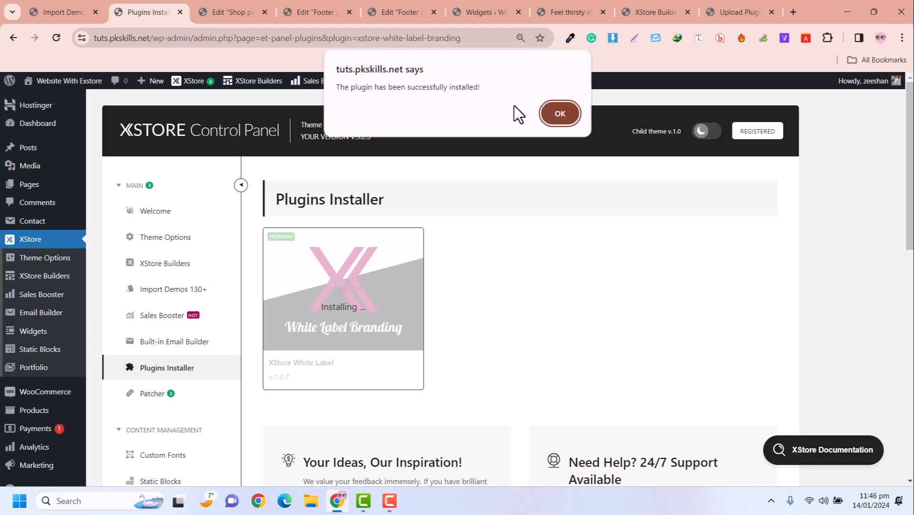
click(551, 111)
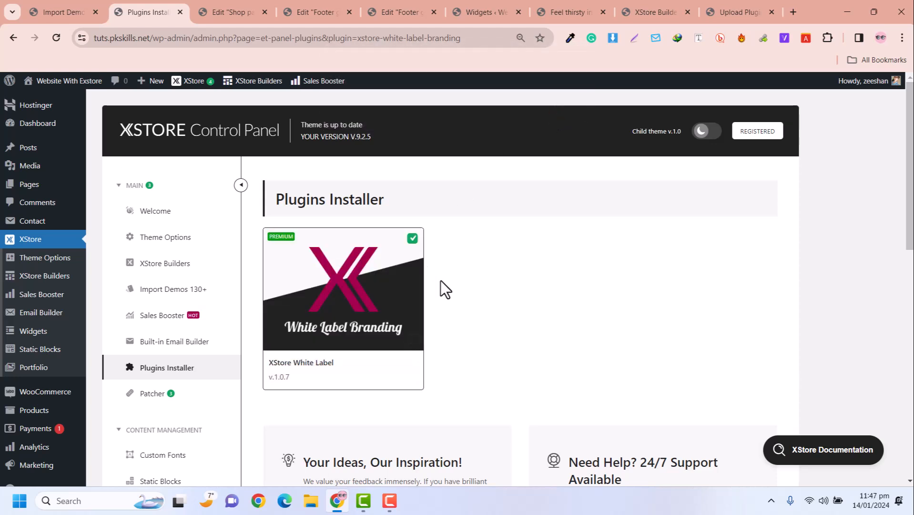
scroll(401, 283, down, 2)
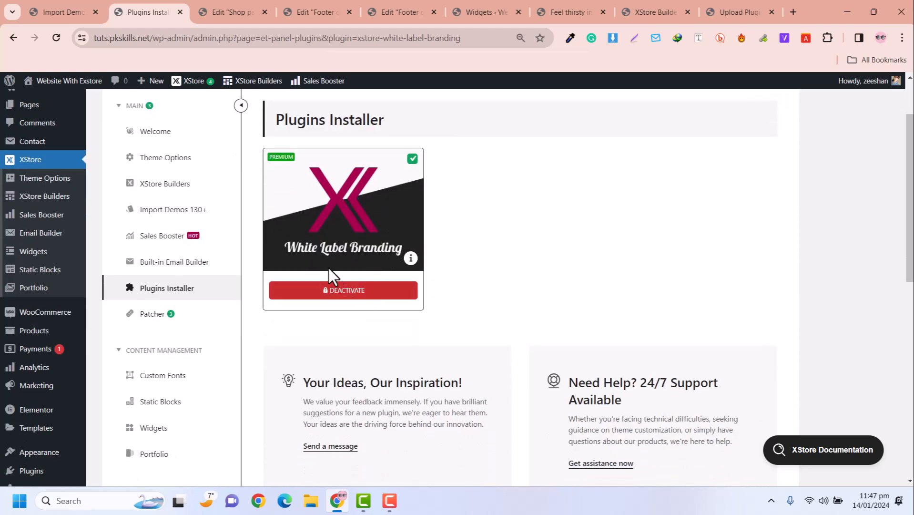
scroll(328, 248, down, 2)
scroll(309, 257, down, 2)
scroll(309, 254, down, 3)
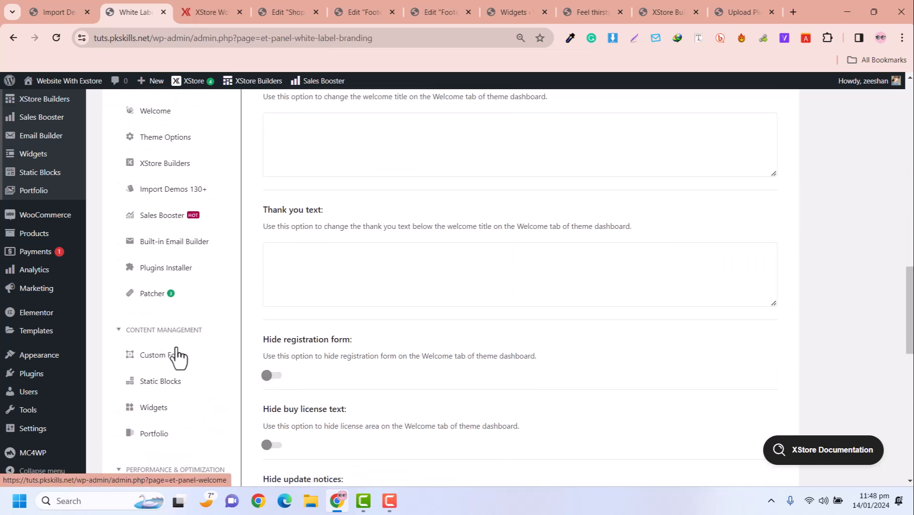
Examine the White Label Branding control panel options, from the dashboard colors and custom logo to the theme version and label.
scroll(362, 326, up, 10)
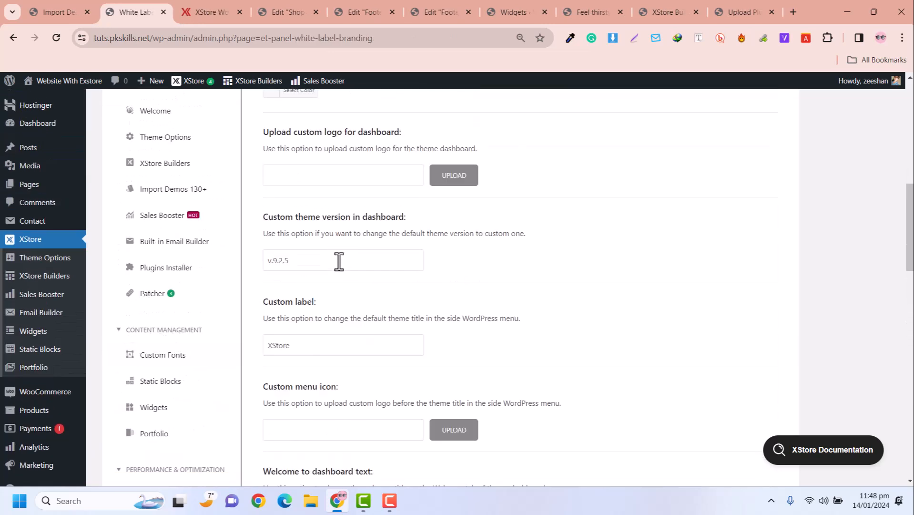
scroll(337, 253, up, 2)
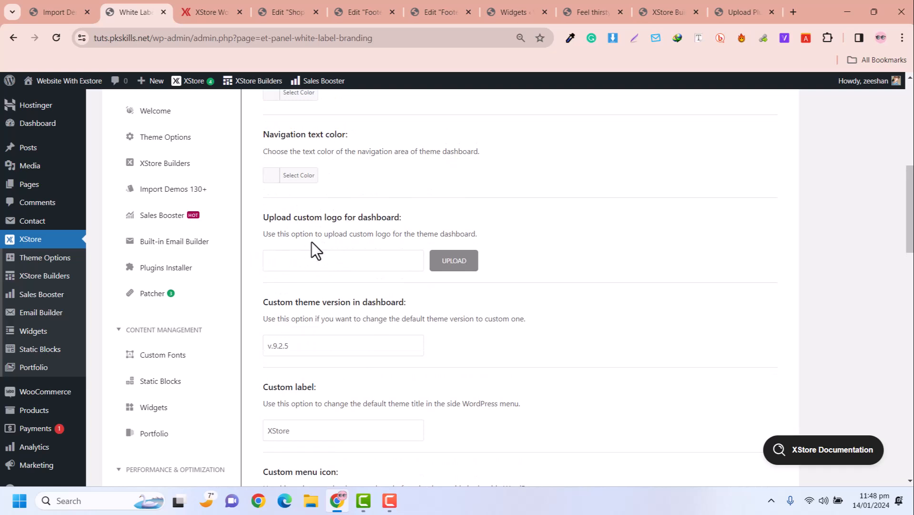
scroll(311, 243, up, 3)
scroll(311, 241, up, 5)
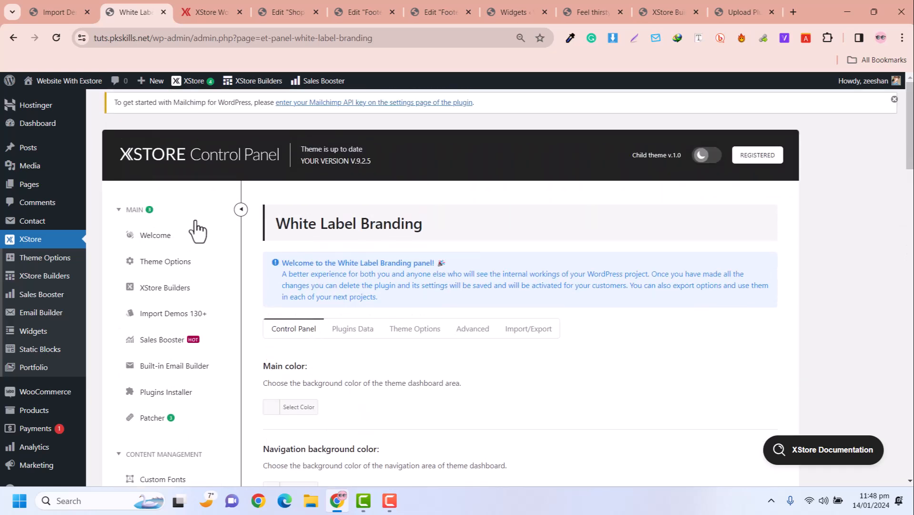
scroll(389, 241, down, 3)
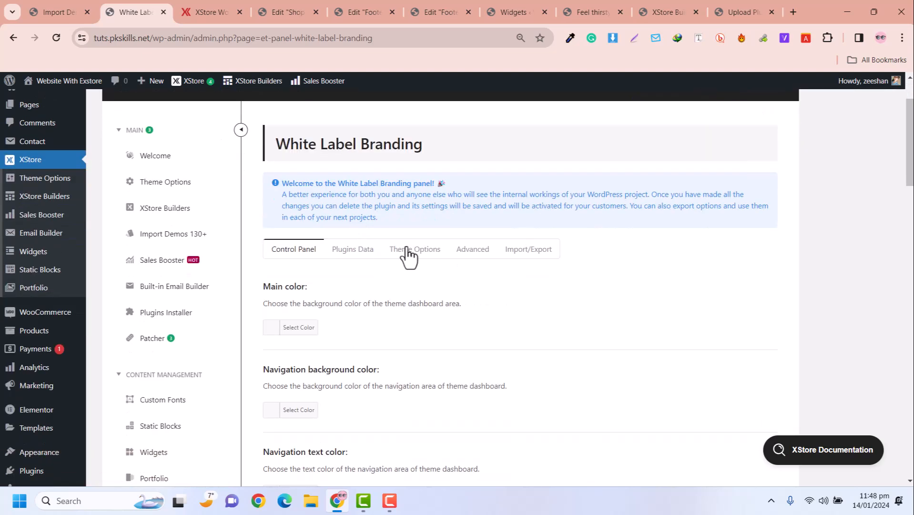
scroll(489, 351, down, 3)
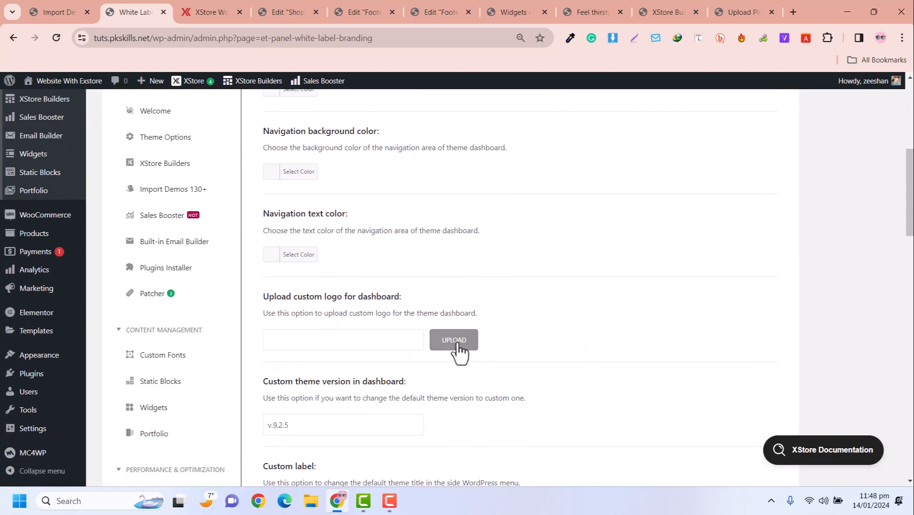
scroll(418, 322, up, 2)
scroll(341, 230, up, 3)
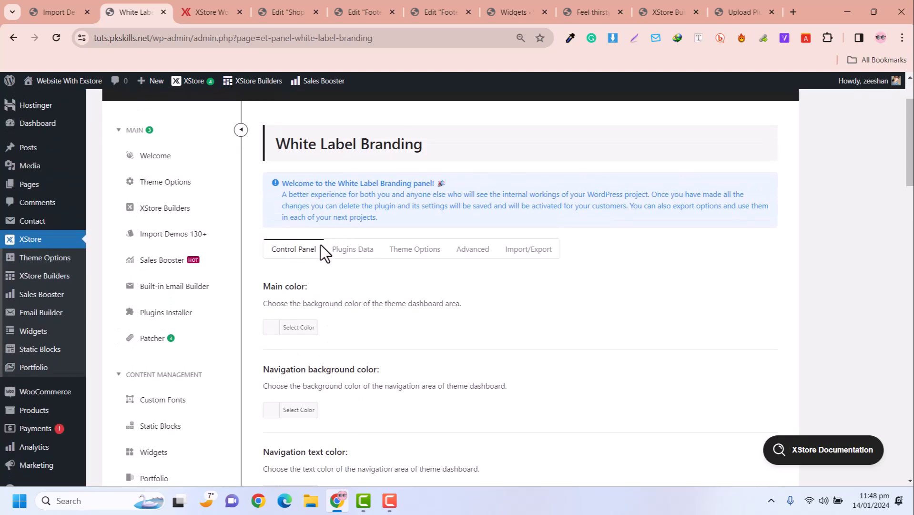
Examine the Plugins Data branding options: custom label, author name, author URI, docs URL, support URL and plugin URI.
click(365, 261)
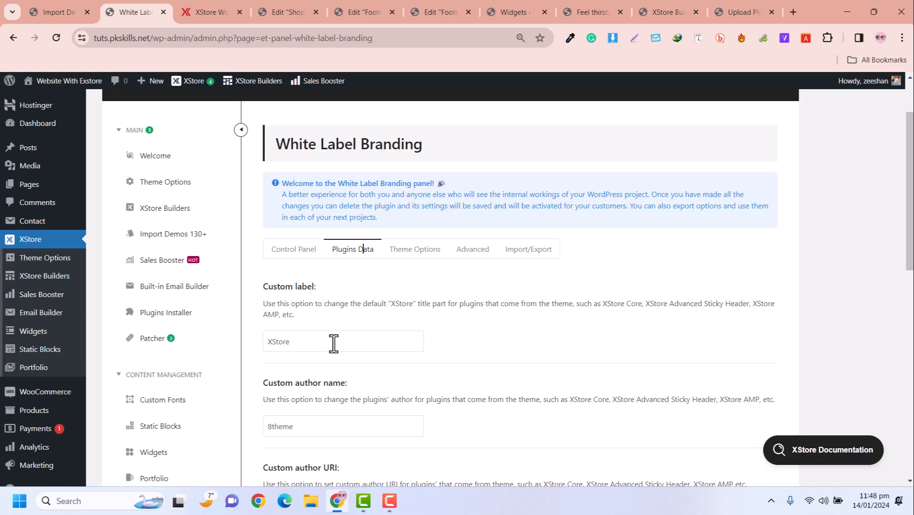
scroll(350, 288, down, 2)
click(315, 261)
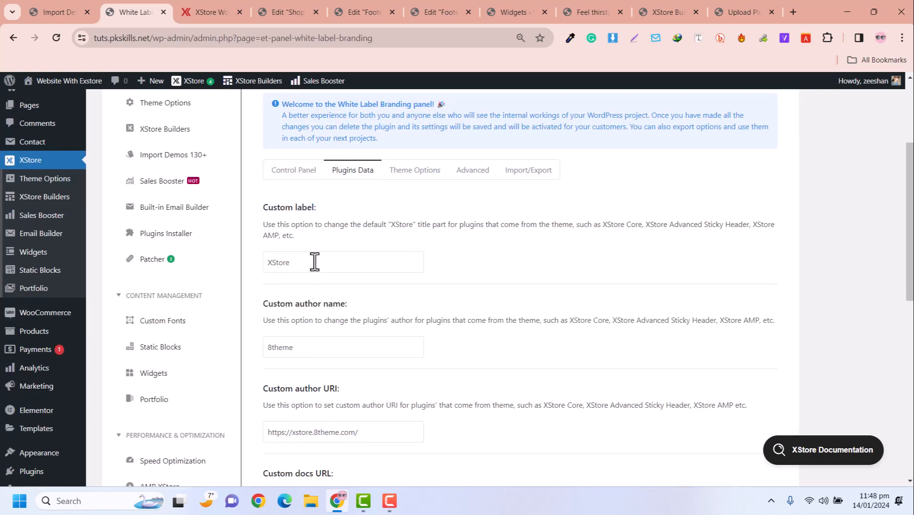
scroll(315, 262, down, 4)
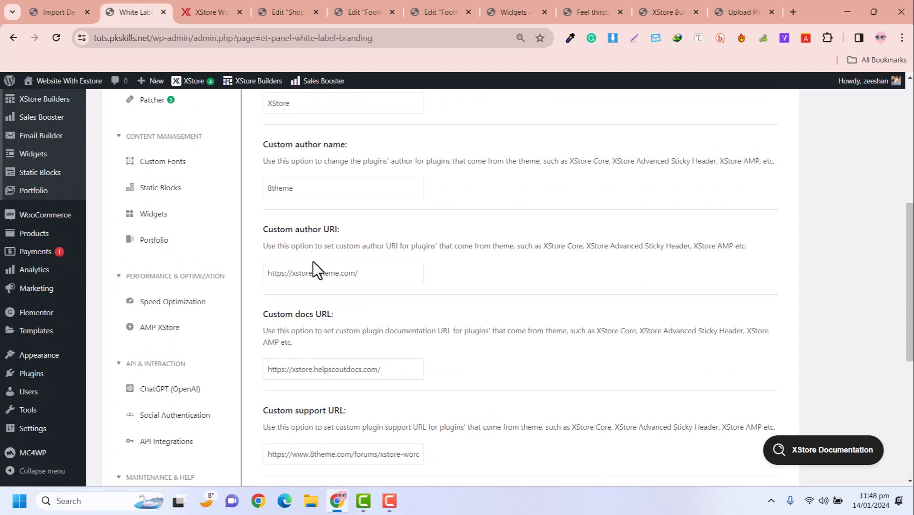
click(320, 275)
scroll(321, 276, down, 6)
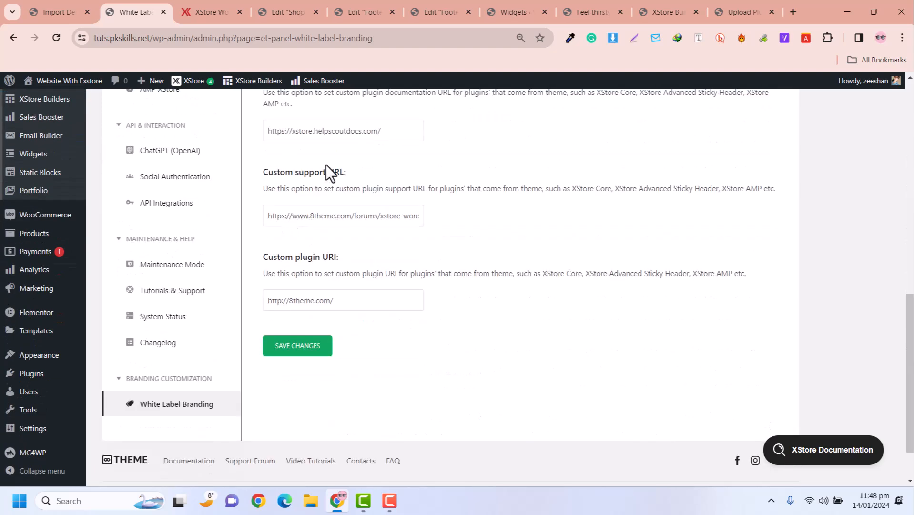
click(355, 300)
scroll(355, 288, up, 7)
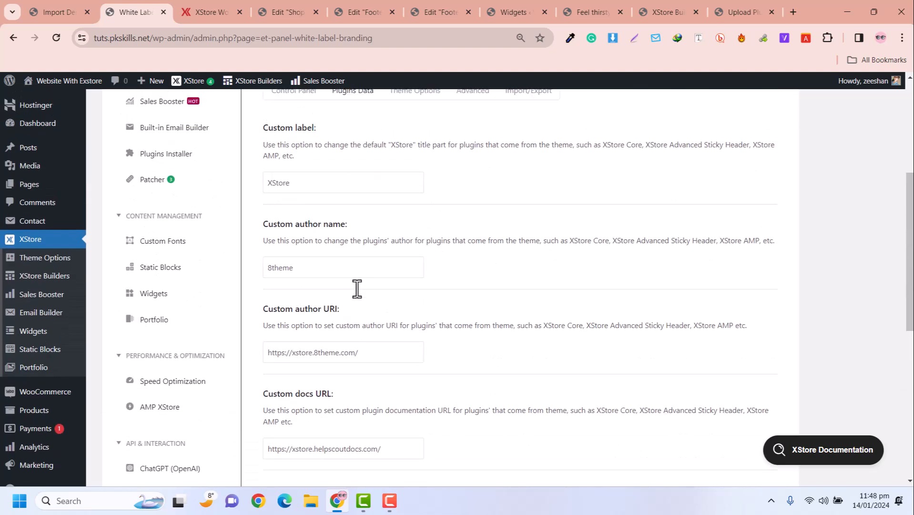
scroll(357, 288, up, 3)
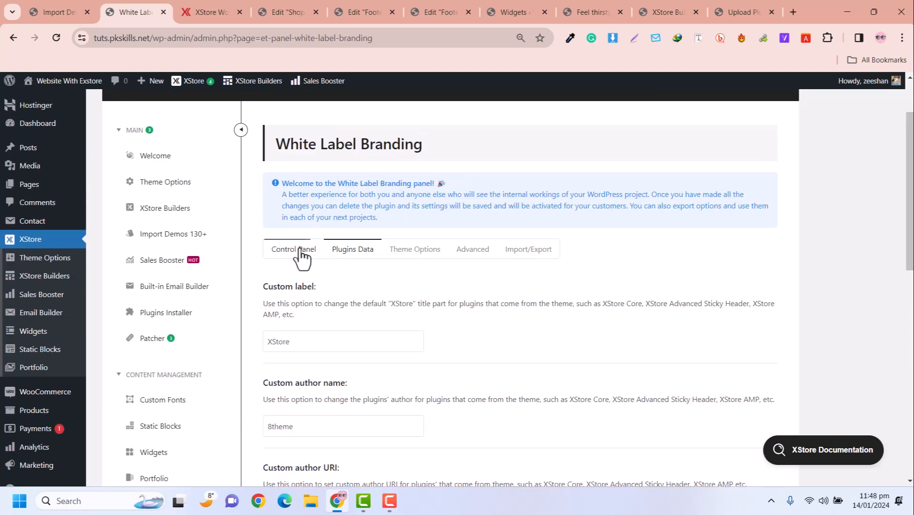
Return to the Control Panel branding options and look over the navigation colors, logo upload, custom label and menu icon.
click(301, 250)
scroll(542, 262, down, 3)
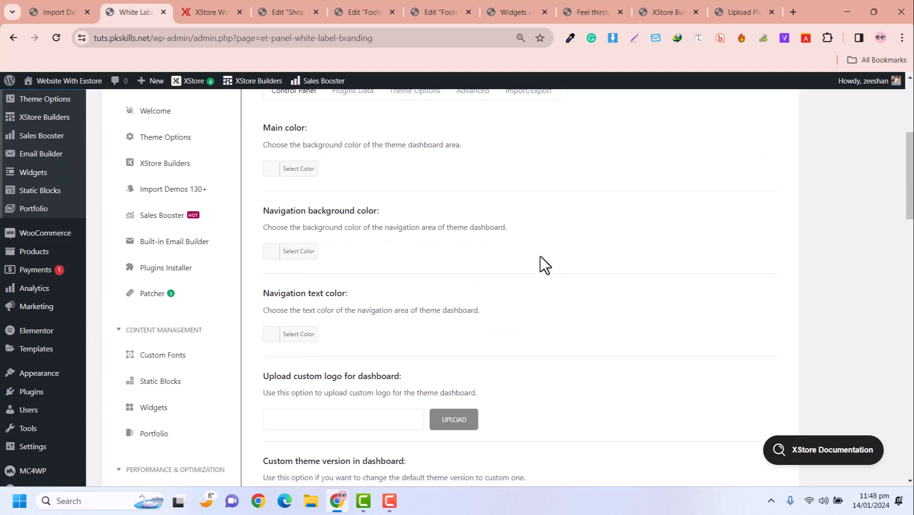
scroll(540, 256, down, 7)
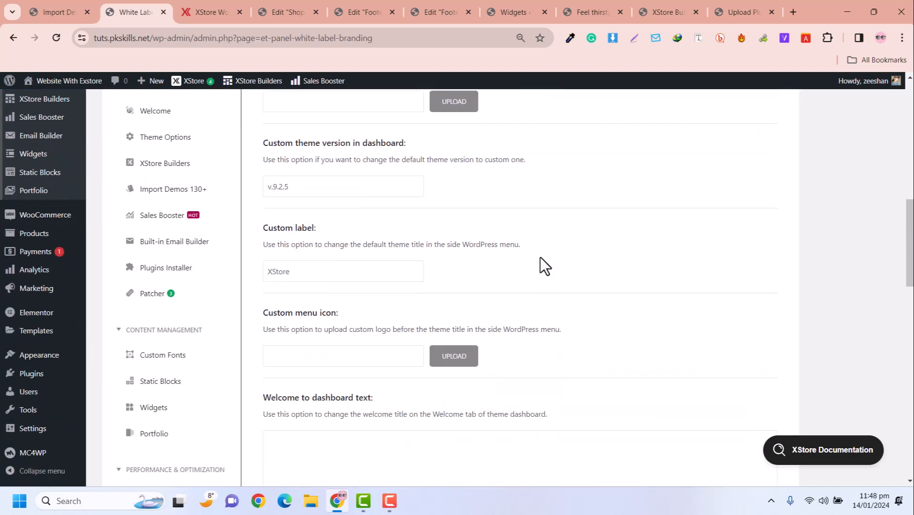
scroll(540, 257, up, 5)
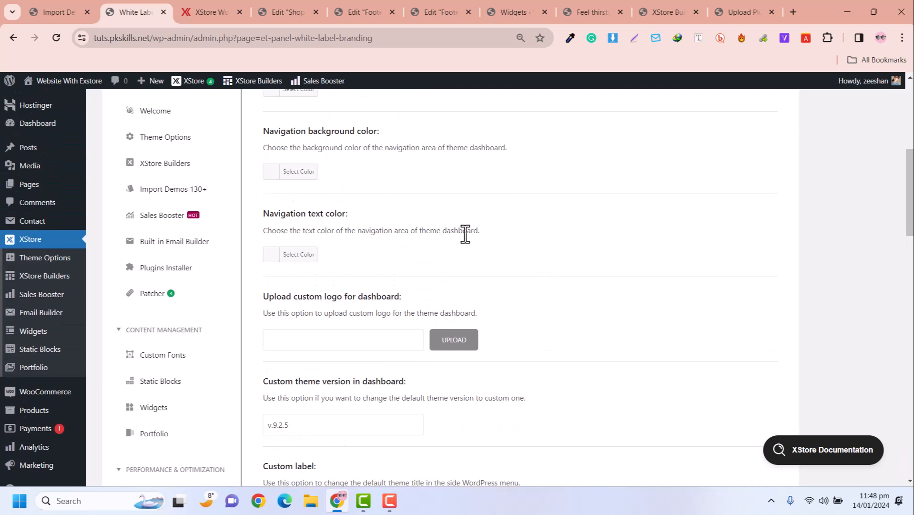
scroll(465, 231, down, 2)
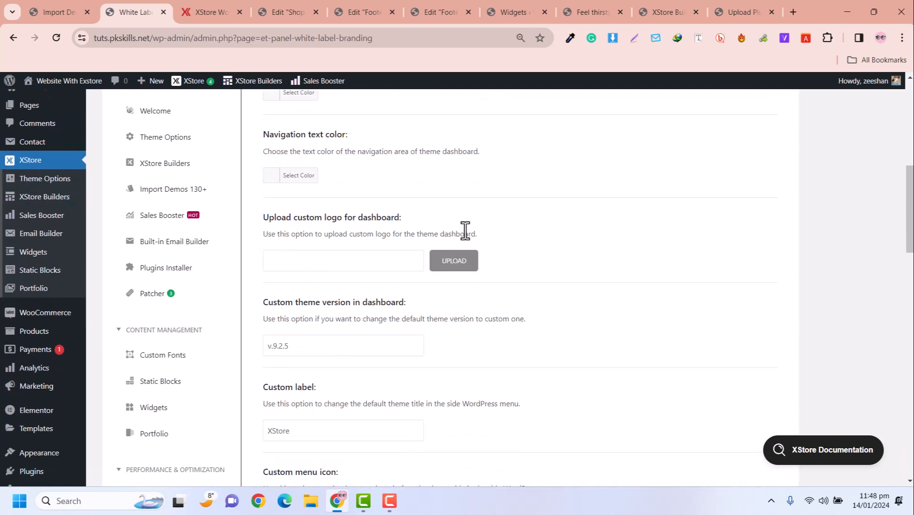
scroll(465, 231, up, 2)
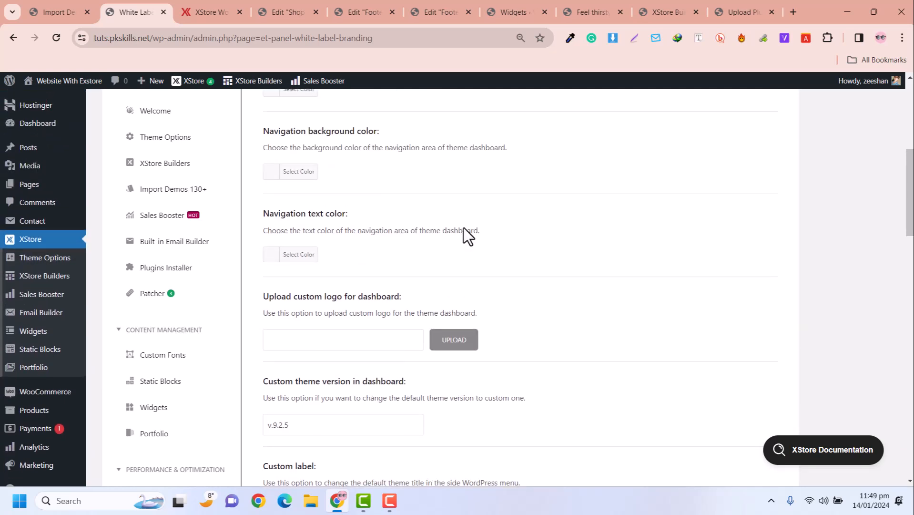
scroll(463, 227, up, 7)
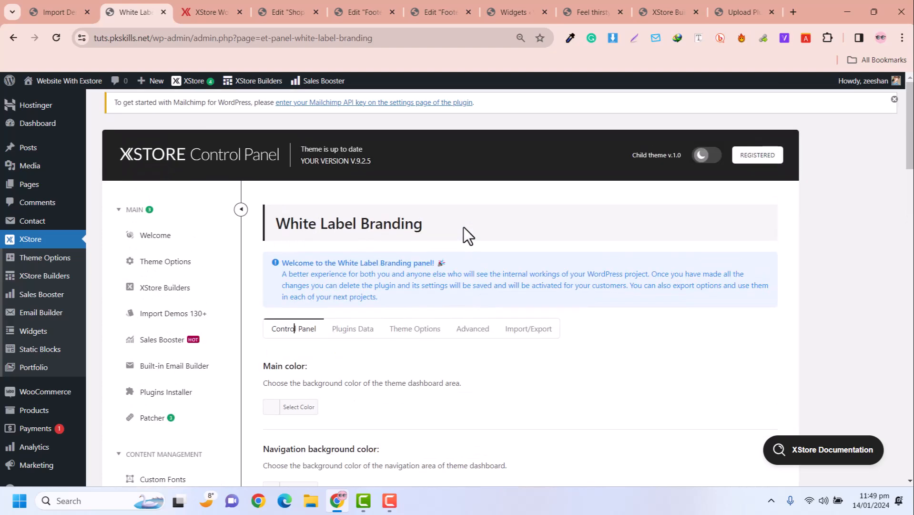
scroll(463, 227, down, 2)
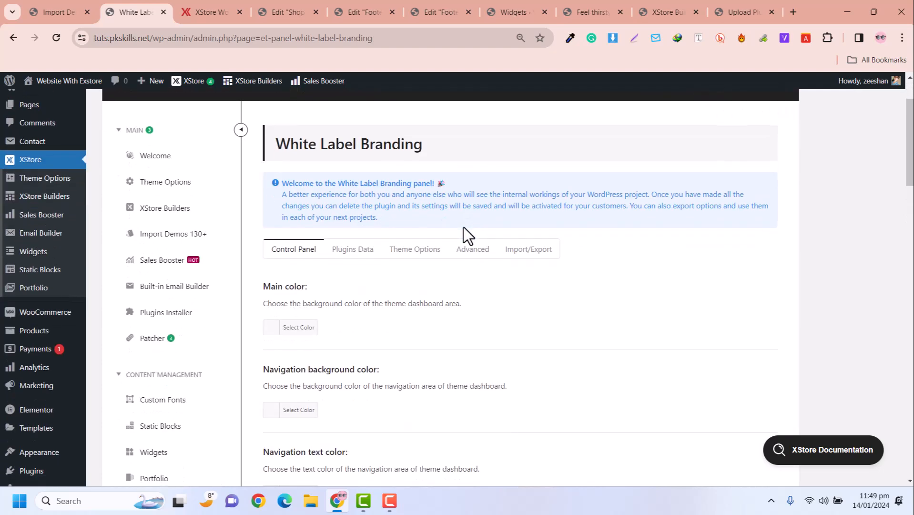
scroll(463, 227, down, 2)
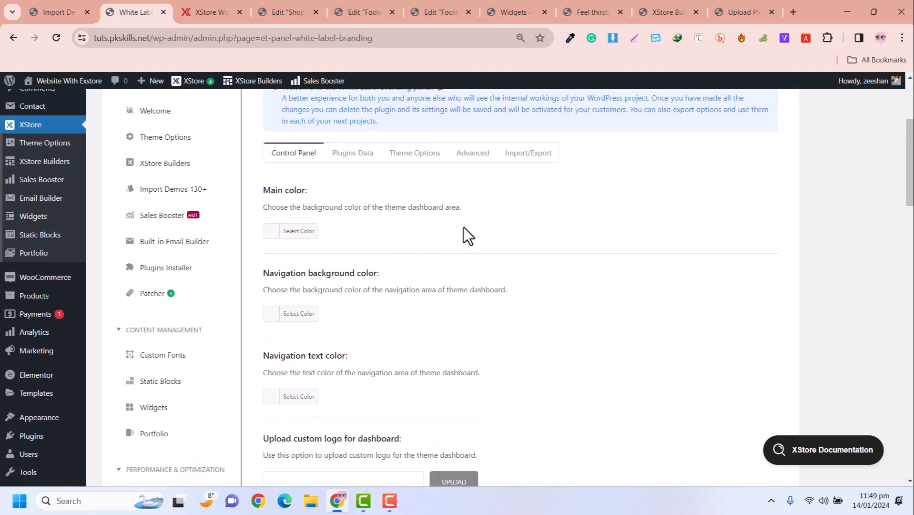
scroll(463, 227, up, 4)
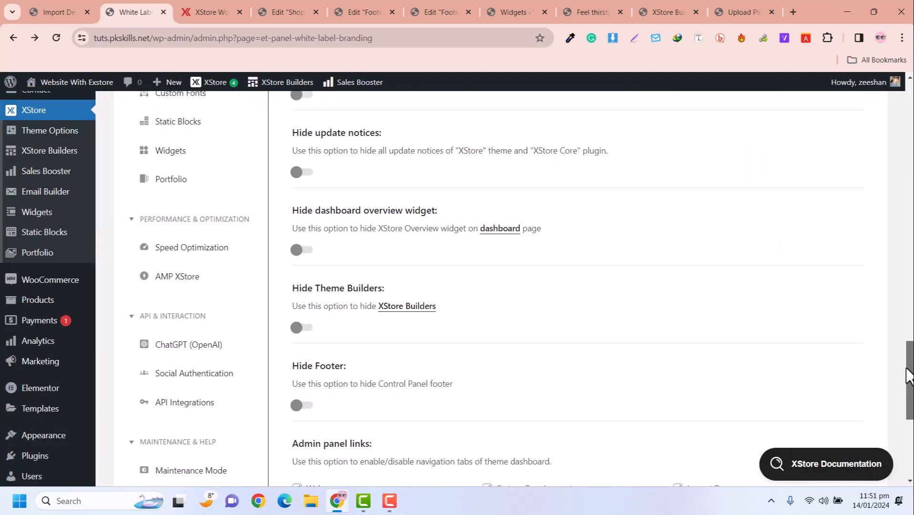
Open the theme's Speed Optimization settings and set Image Loading Type to Lazy.
drag(906, 368, 906, 367)
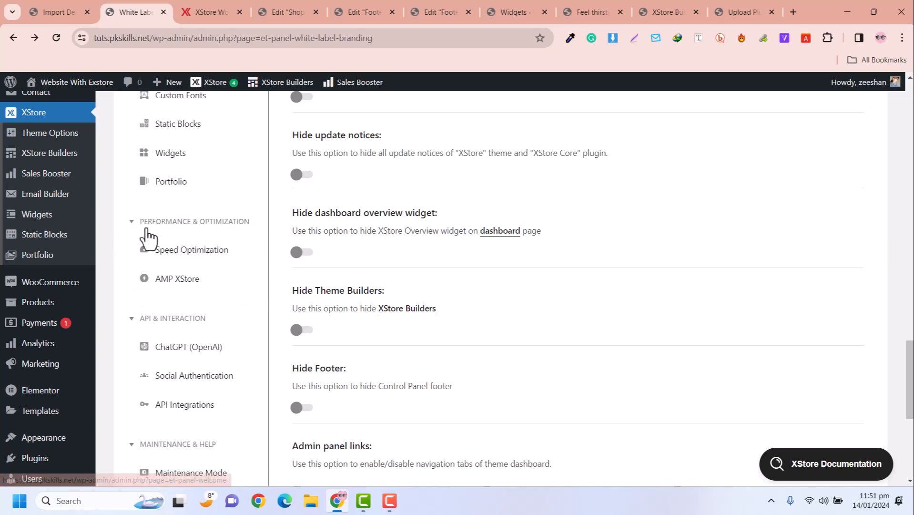
click(199, 259)
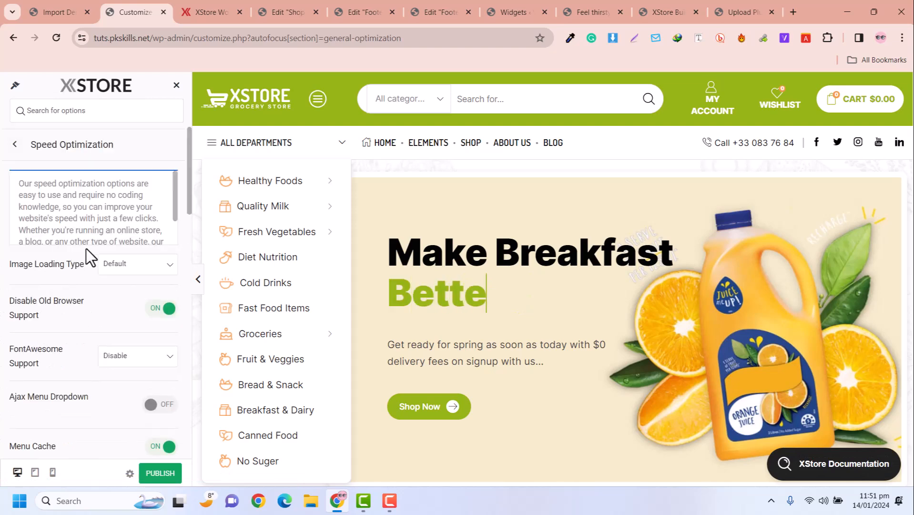
click(135, 281)
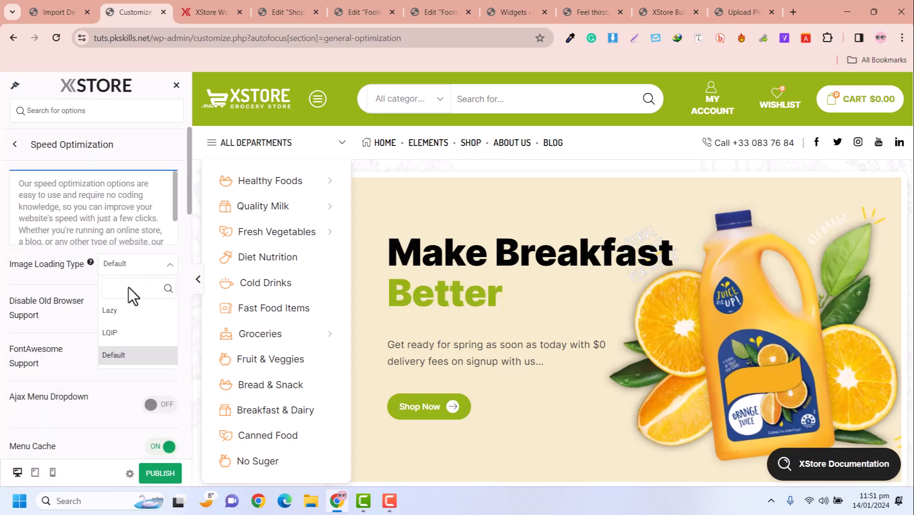
click(123, 308)
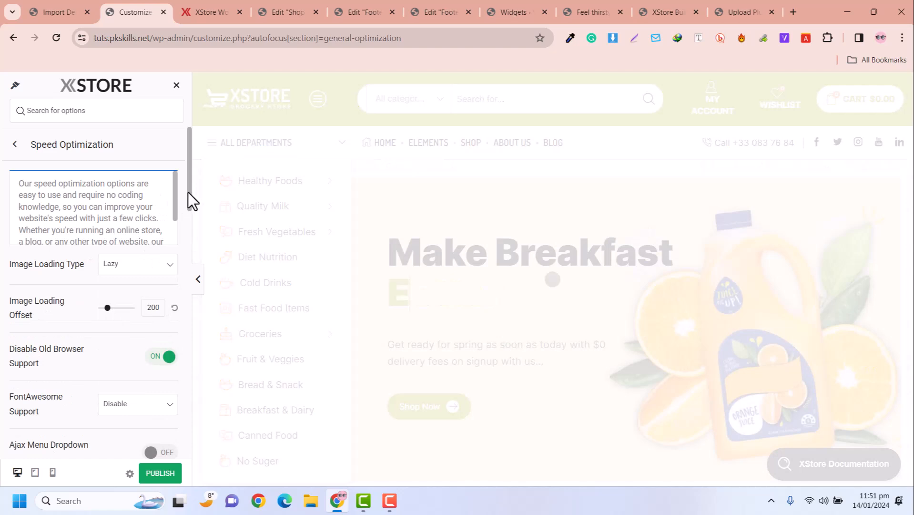
Examine the remaining Speed Optimization options, from the menu and search caches to WordPress image quality and big image size threshold.
drag(189, 192, 177, 270)
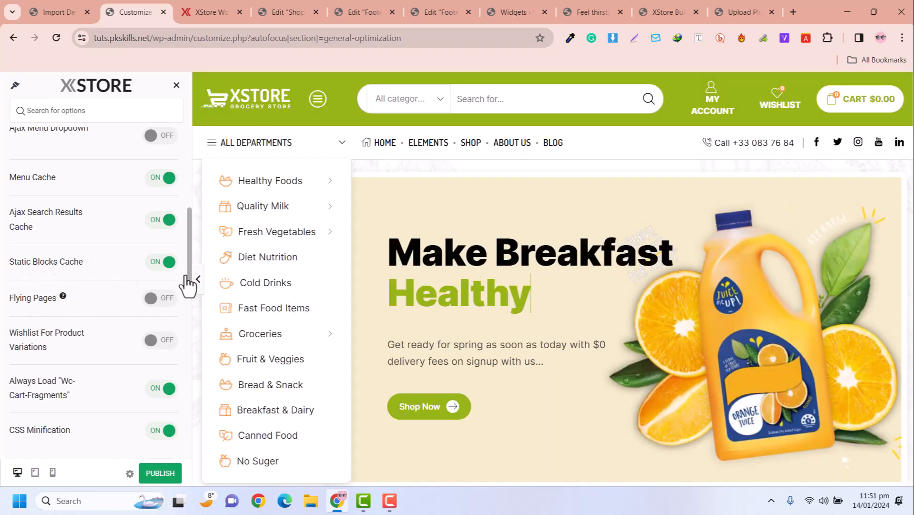
drag(190, 278, 176, 446)
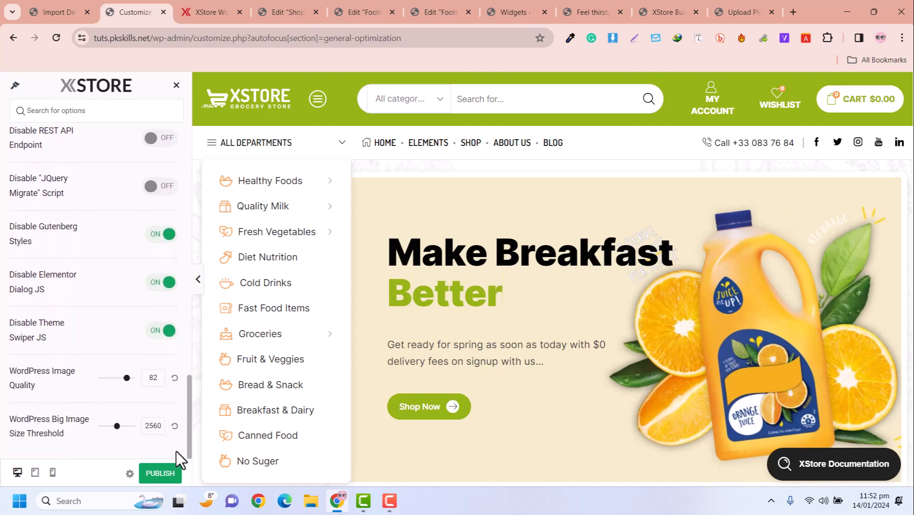
scroll(159, 156, up, 1)
scroll(149, 224, up, 20)
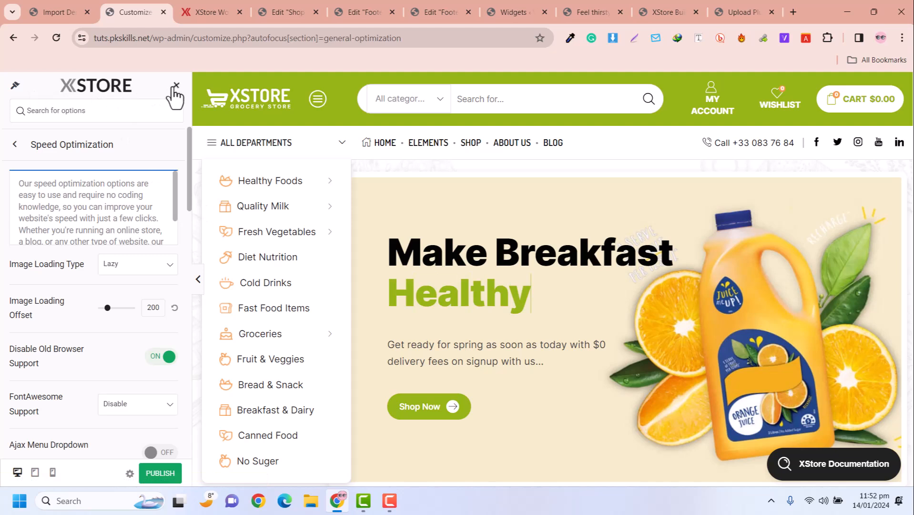
Close the theme customizer, discarding the unpublished changes, and return to the White Label Branding page.
mouse_move(175, 88)
mouse_down()
mouse_move(172, 153)
mouse_move(183, 102)
mouse_up()
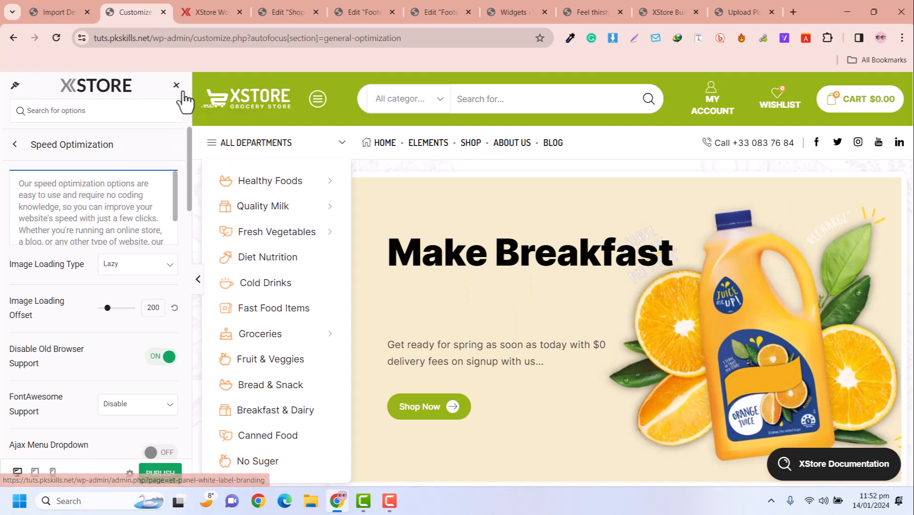
click(176, 88)
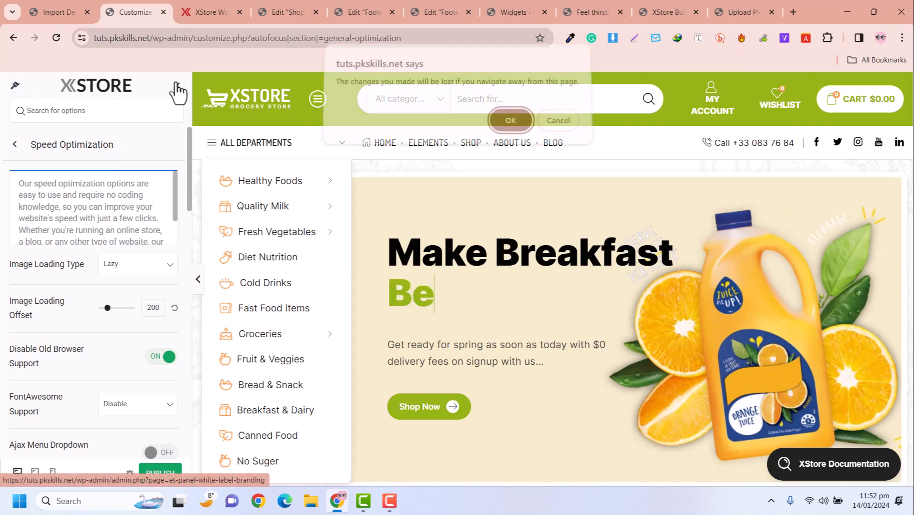
click(508, 127)
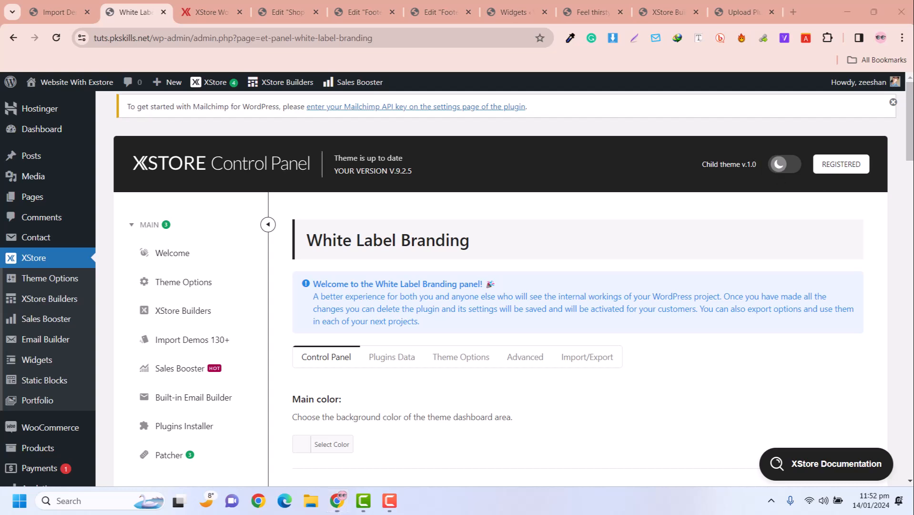
Open the ChatGPT (OpenAI) settings and examine the API key field and the link for generating a key.
drag(909, 145, 908, 198)
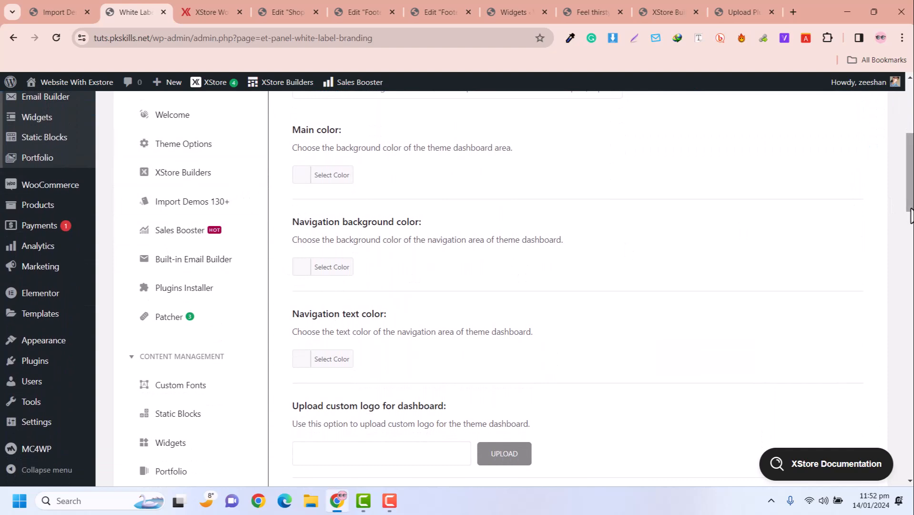
drag(908, 200, 901, 402)
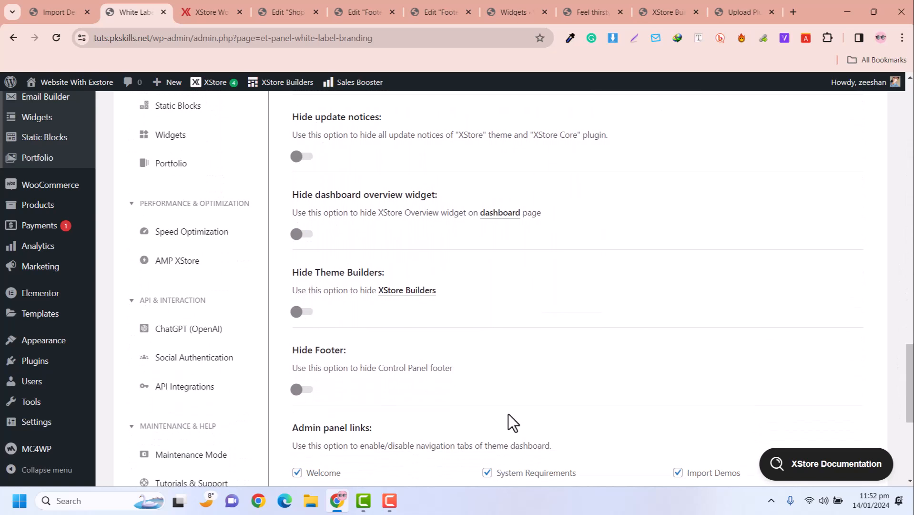
click(170, 334)
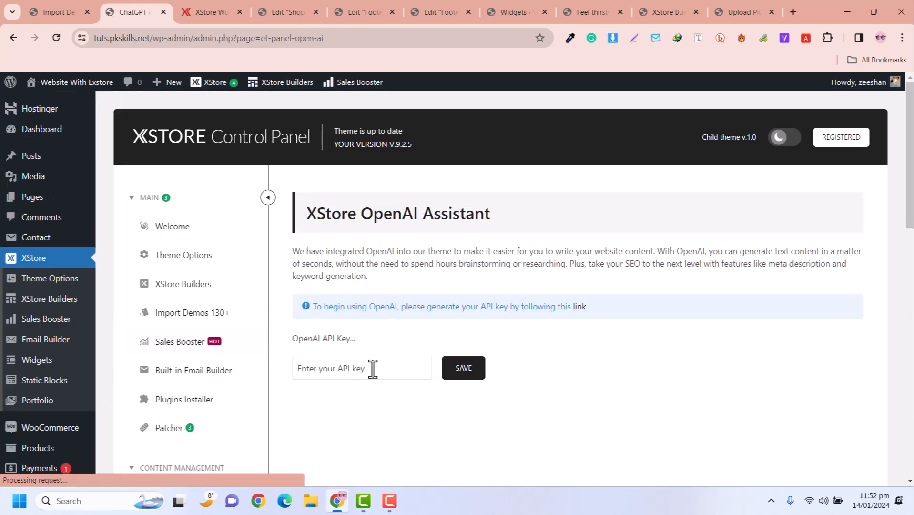
click(312, 360)
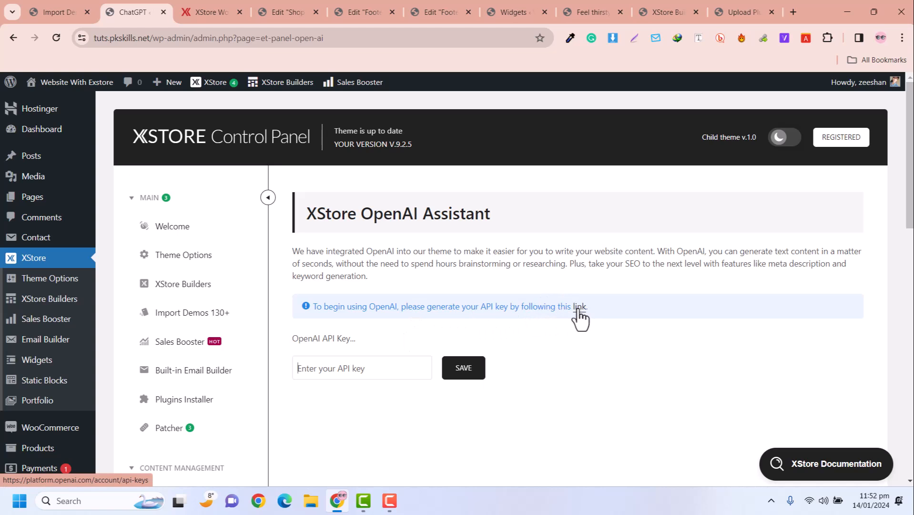
scroll(910, 234, down, 2)
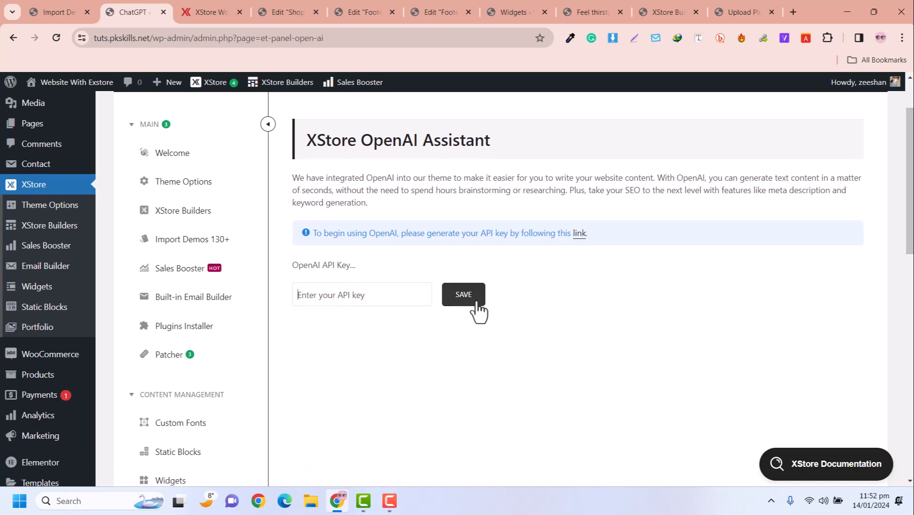
scroll(448, 310, up, 2)
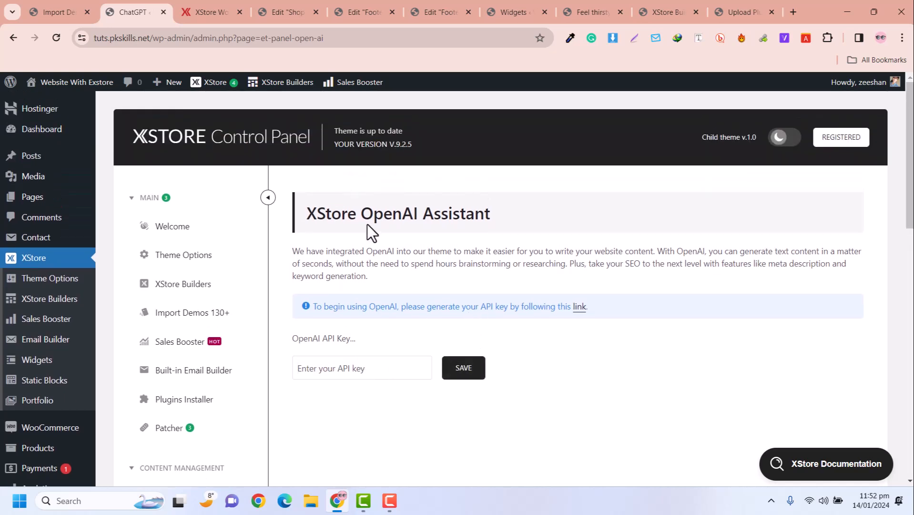
scroll(337, 210, down, 5)
scroll(337, 210, up, 5)
Switch to the XStore theme's ThemeForest page and examine its license pricing, author details, documentation links, update notes and compatibility information.
click(210, 12)
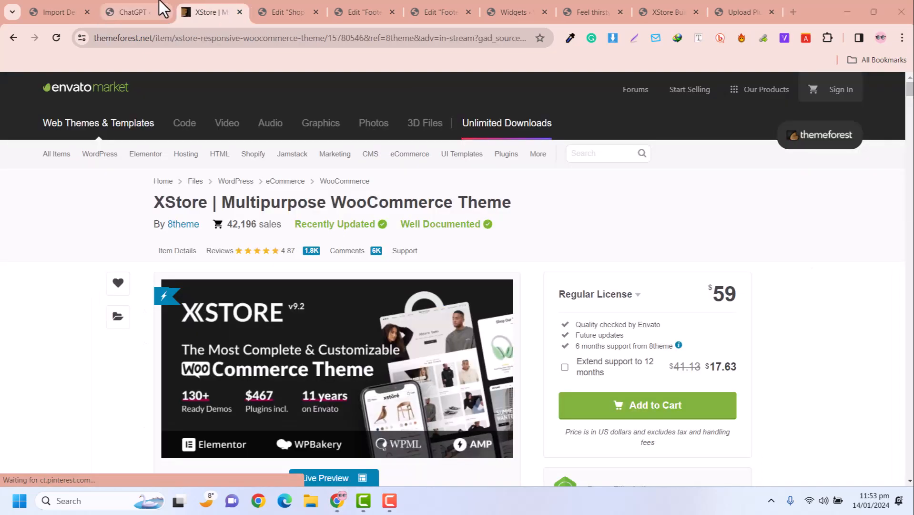
click(147, 2)
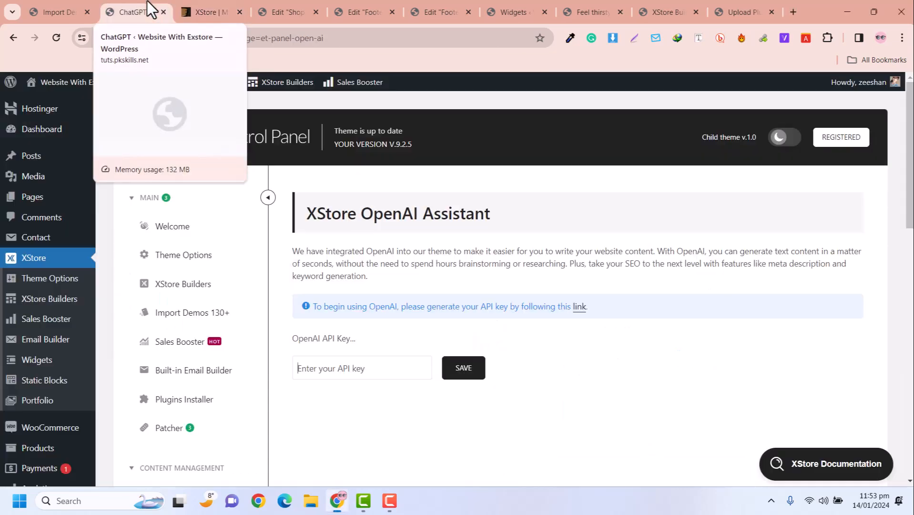
click(202, 1)
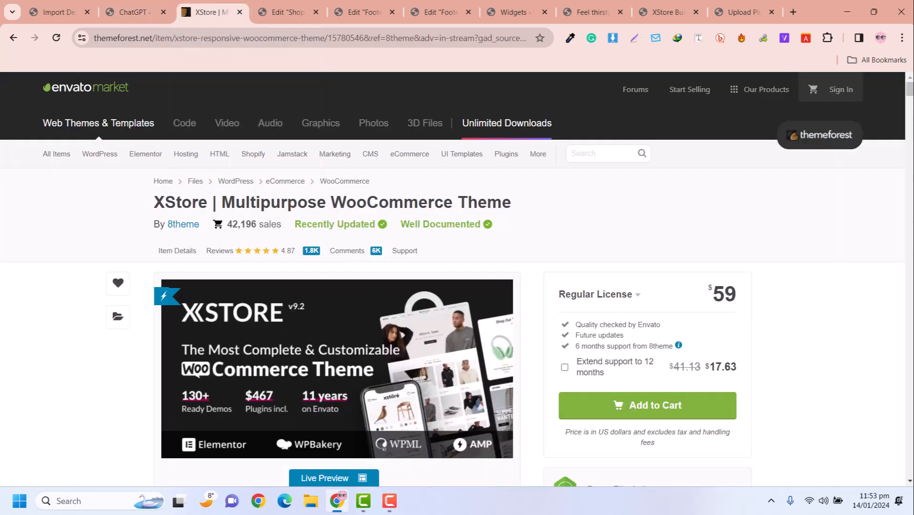
scroll(696, 323, down, 2)
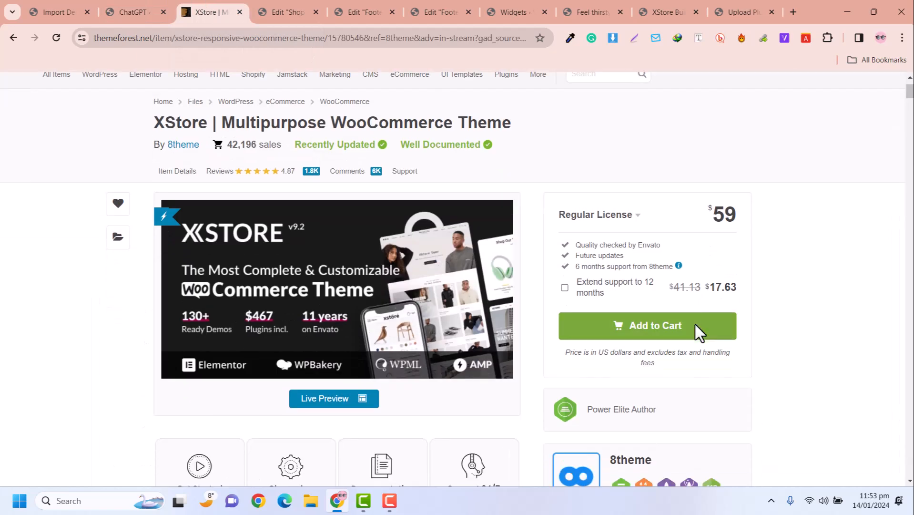
scroll(720, 333, down, 3)
scroll(725, 320, down, 1)
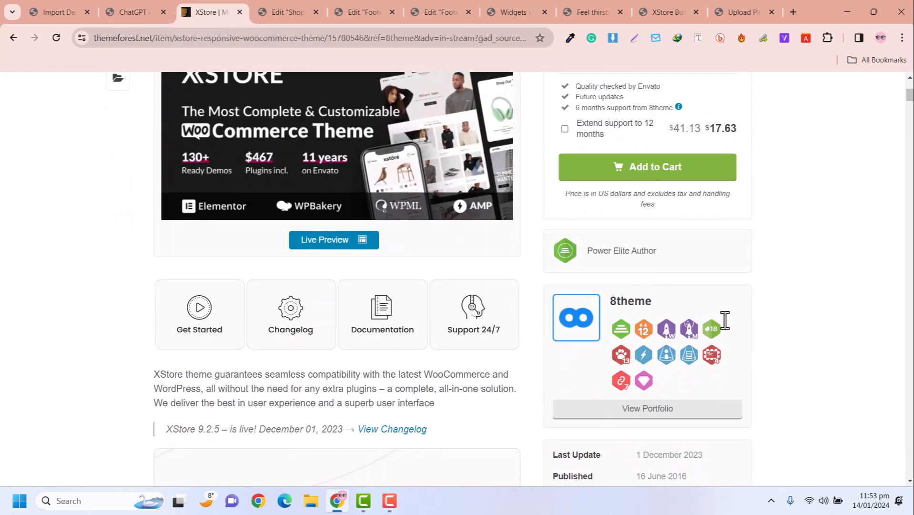
scroll(725, 321, up, 4)
scroll(723, 317, down, 5)
scroll(724, 328, down, 1)
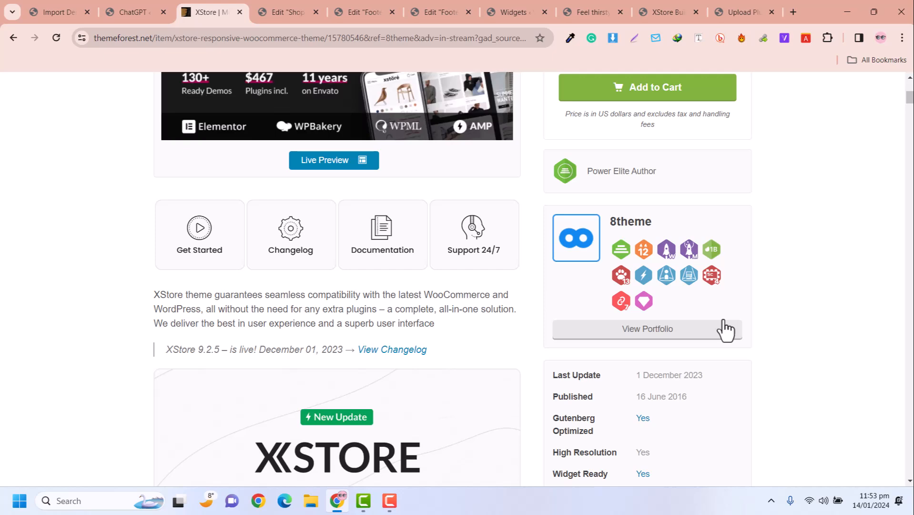
scroll(362, 329, down, 4)
scroll(132, 211, up, 2)
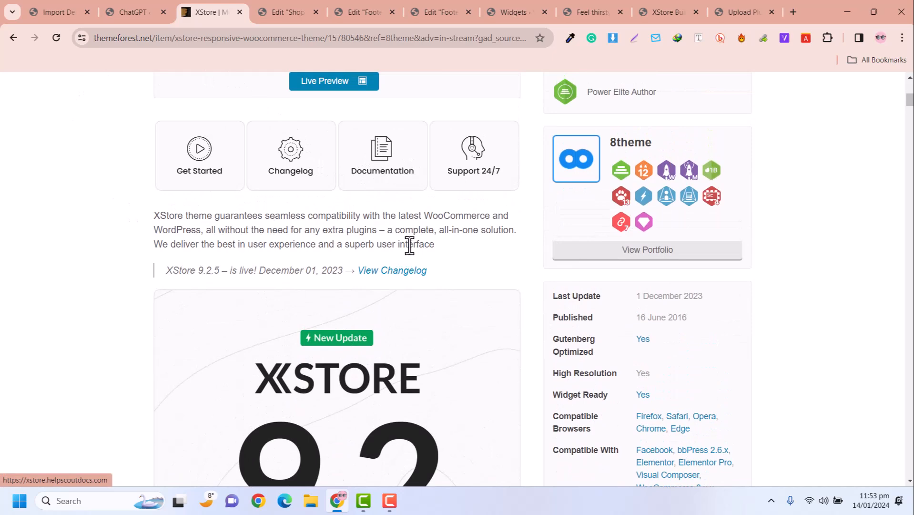
scroll(403, 261, down, 7)
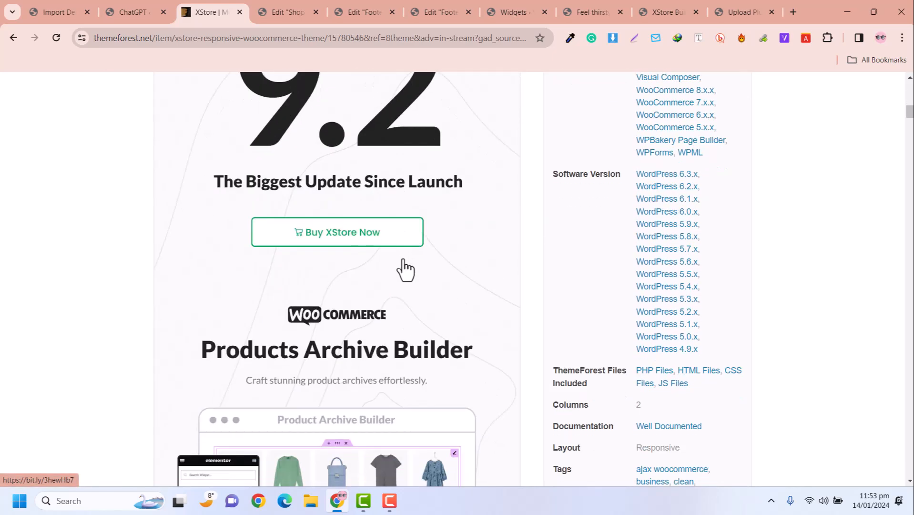
scroll(405, 270, up, 12)
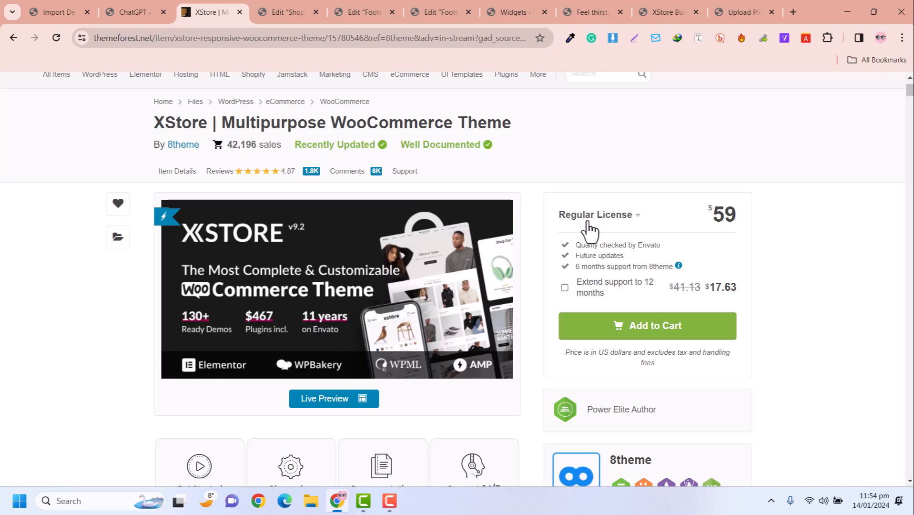
scroll(588, 222, up, 2)
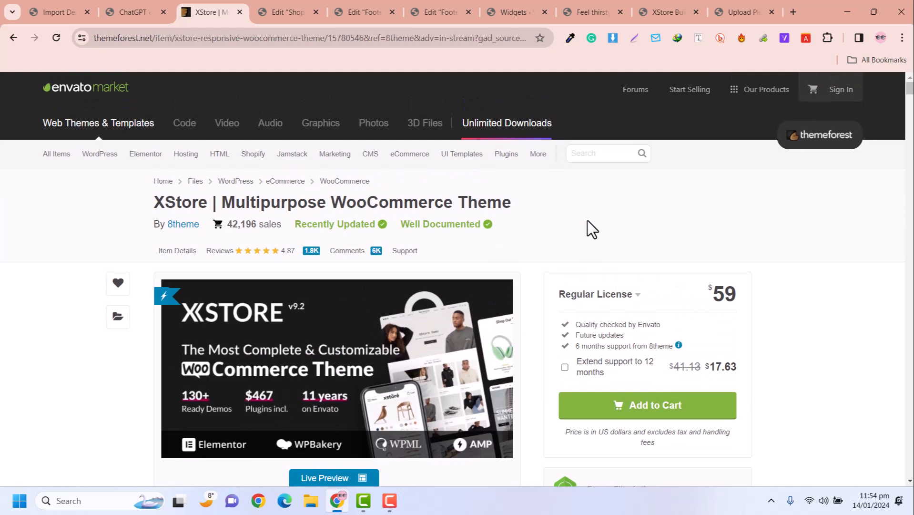